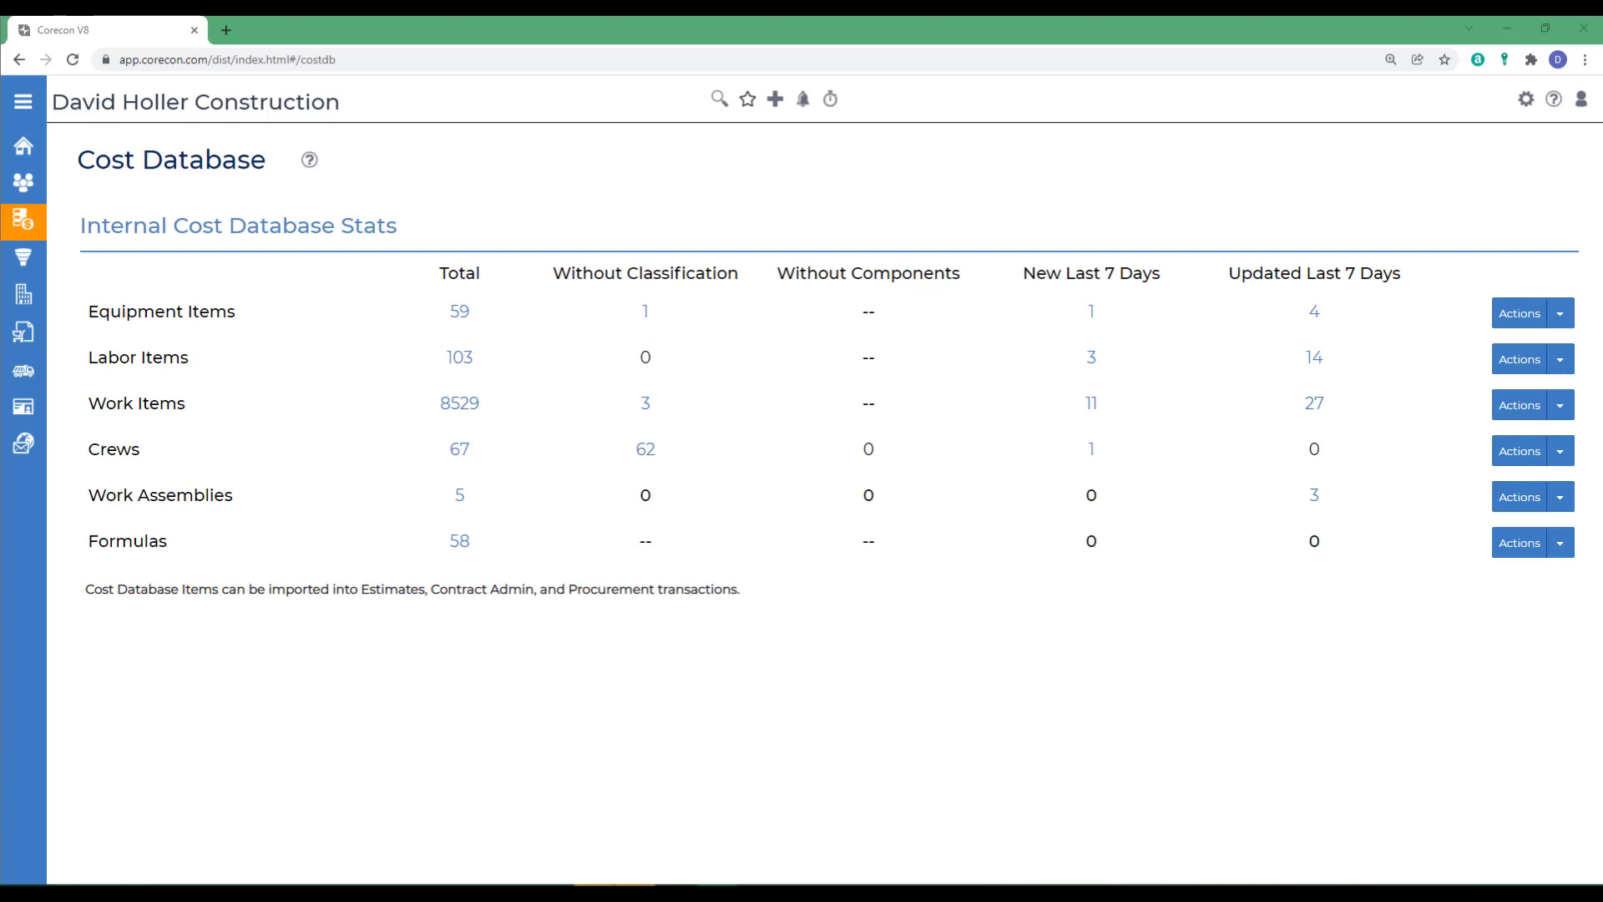
- Open the Cost Database help and view the Work Assembly article's page on allowed math functions in equations
mouse_move(23, 221)
left_click(1552, 98)
left_click(104, 312)
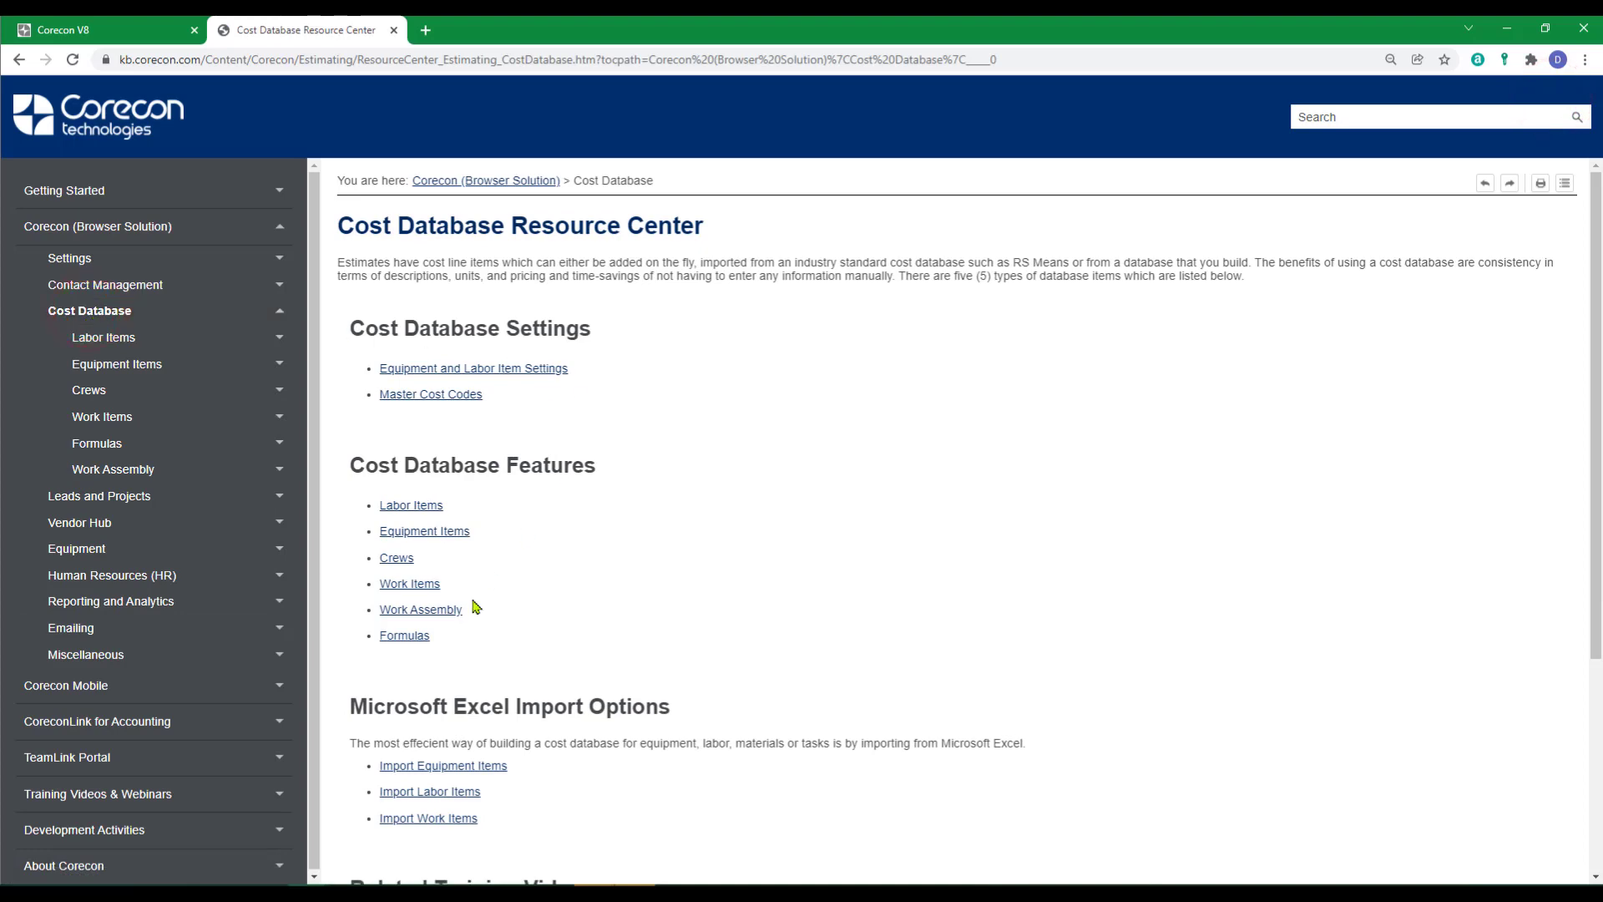
left_click(415, 617)
scroll(562, 542, "down", 8)
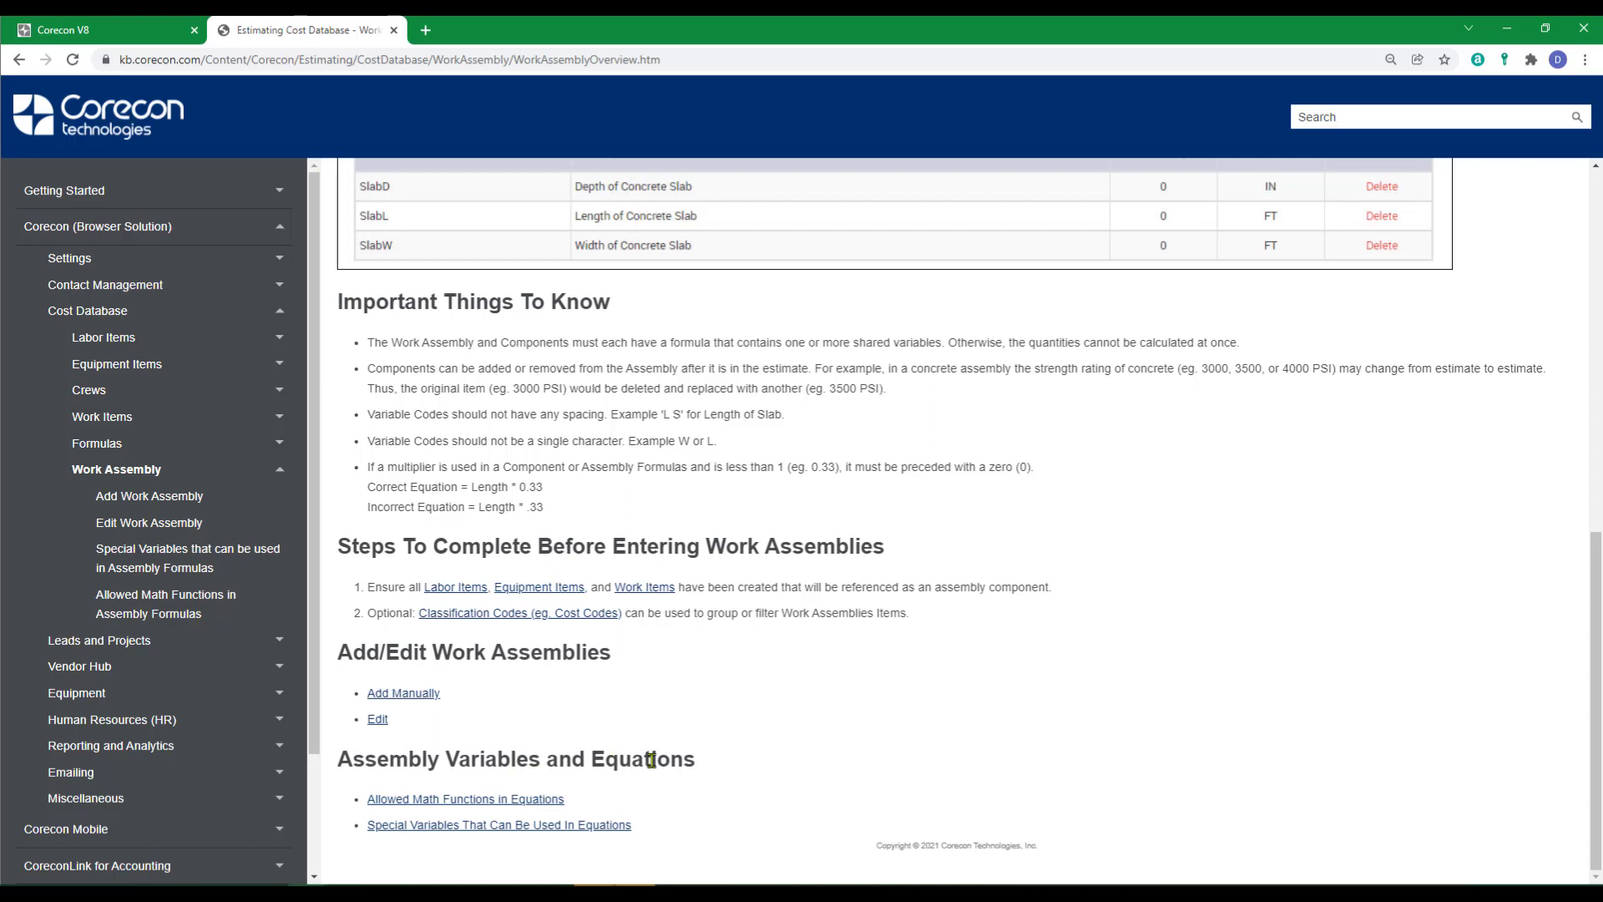
left_click(446, 806)
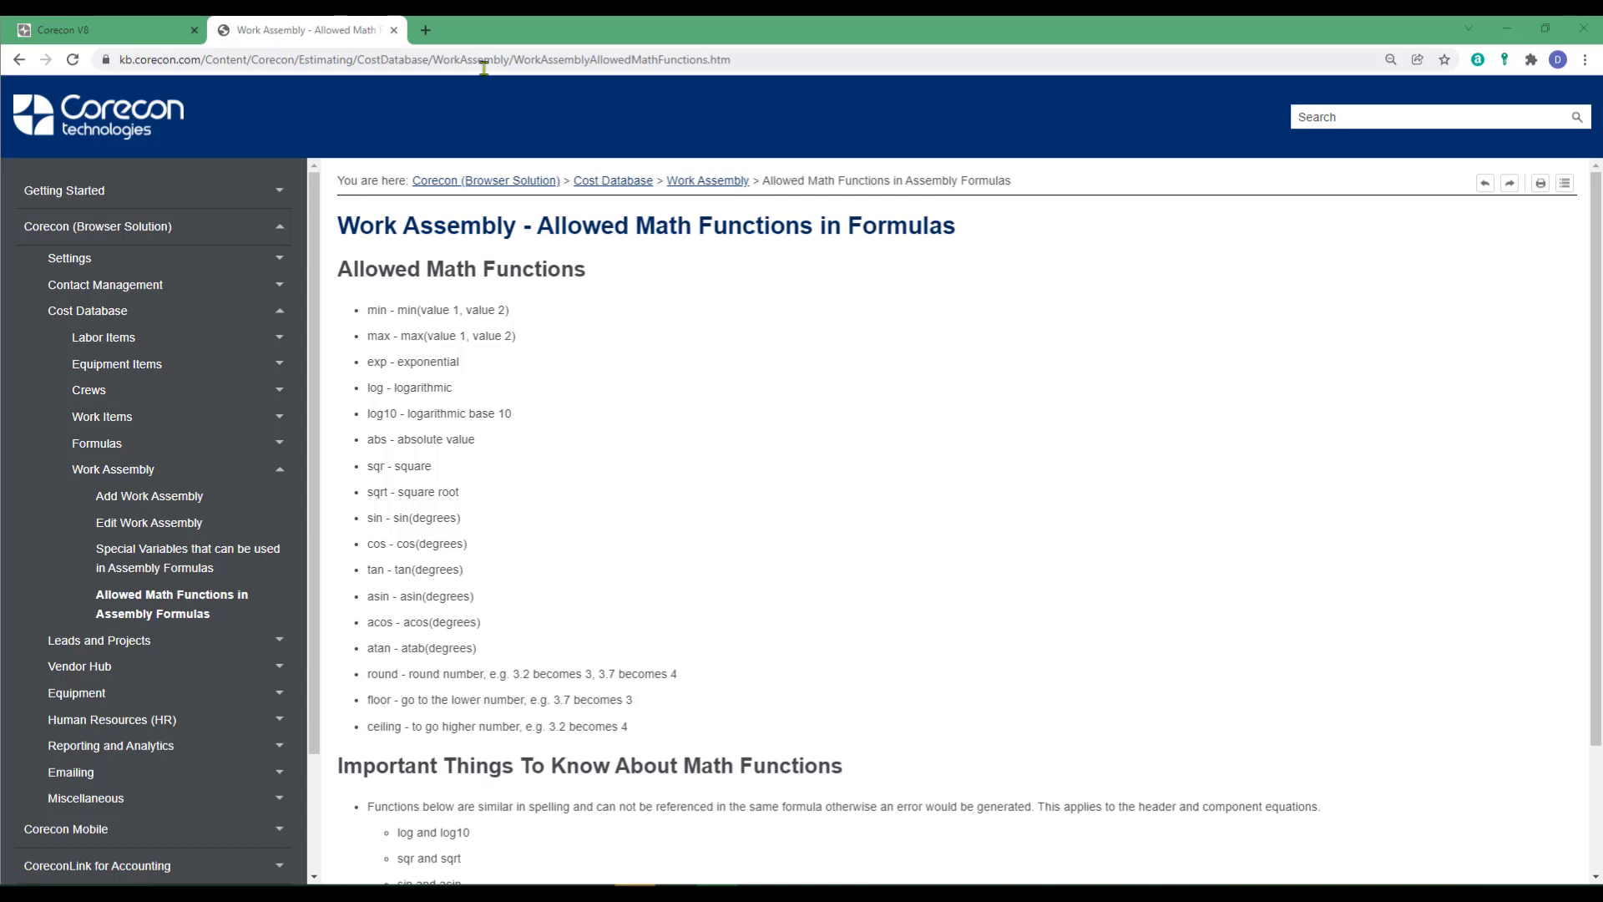
- Go back to the Work Assembly help article and view the special variables that can be used in equations
left_click(709, 182)
scroll(718, 424, "down", 7)
scroll(718, 427, "down", 3)
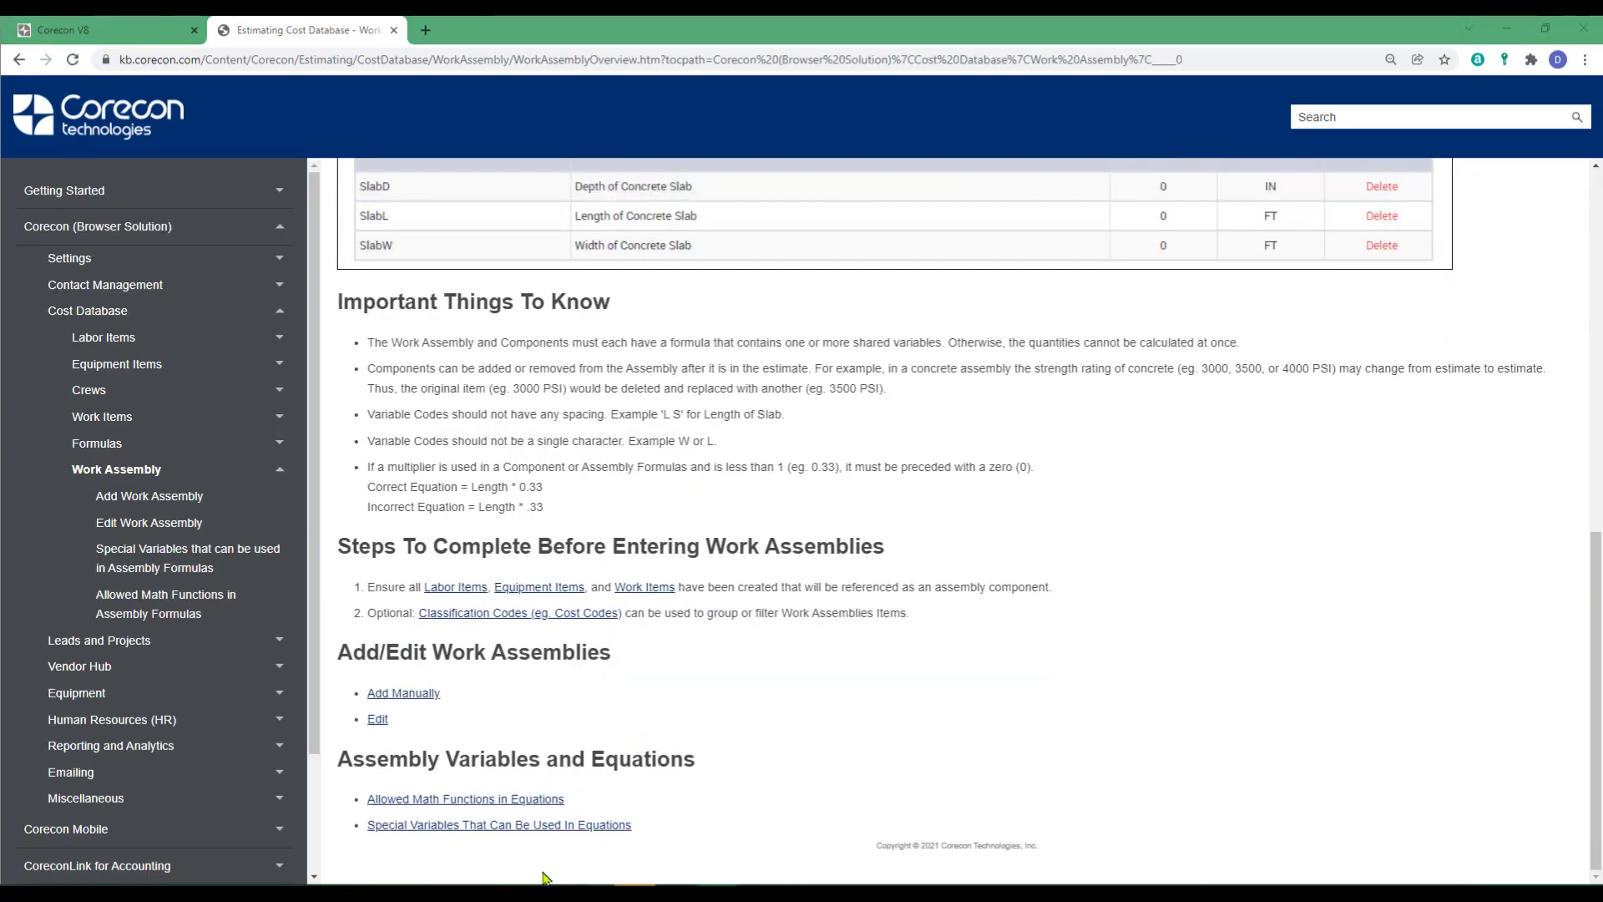
left_click(463, 826)
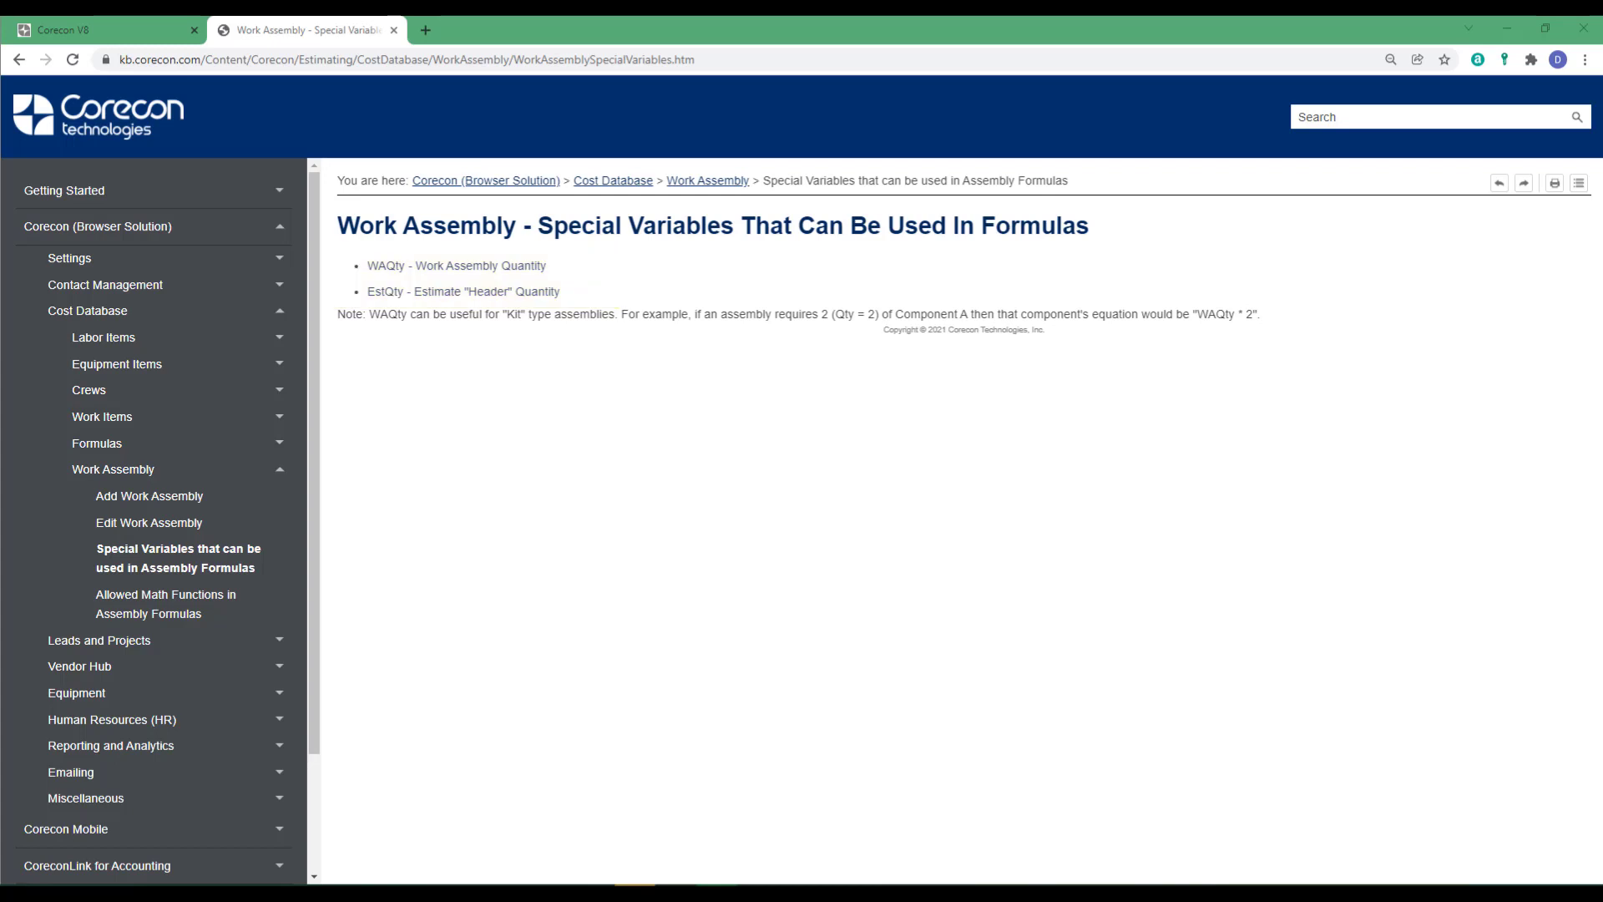
- Return to the Corecon cost database, start adding a work assembly manually, and enter the code 03 35
left_click(101, 30)
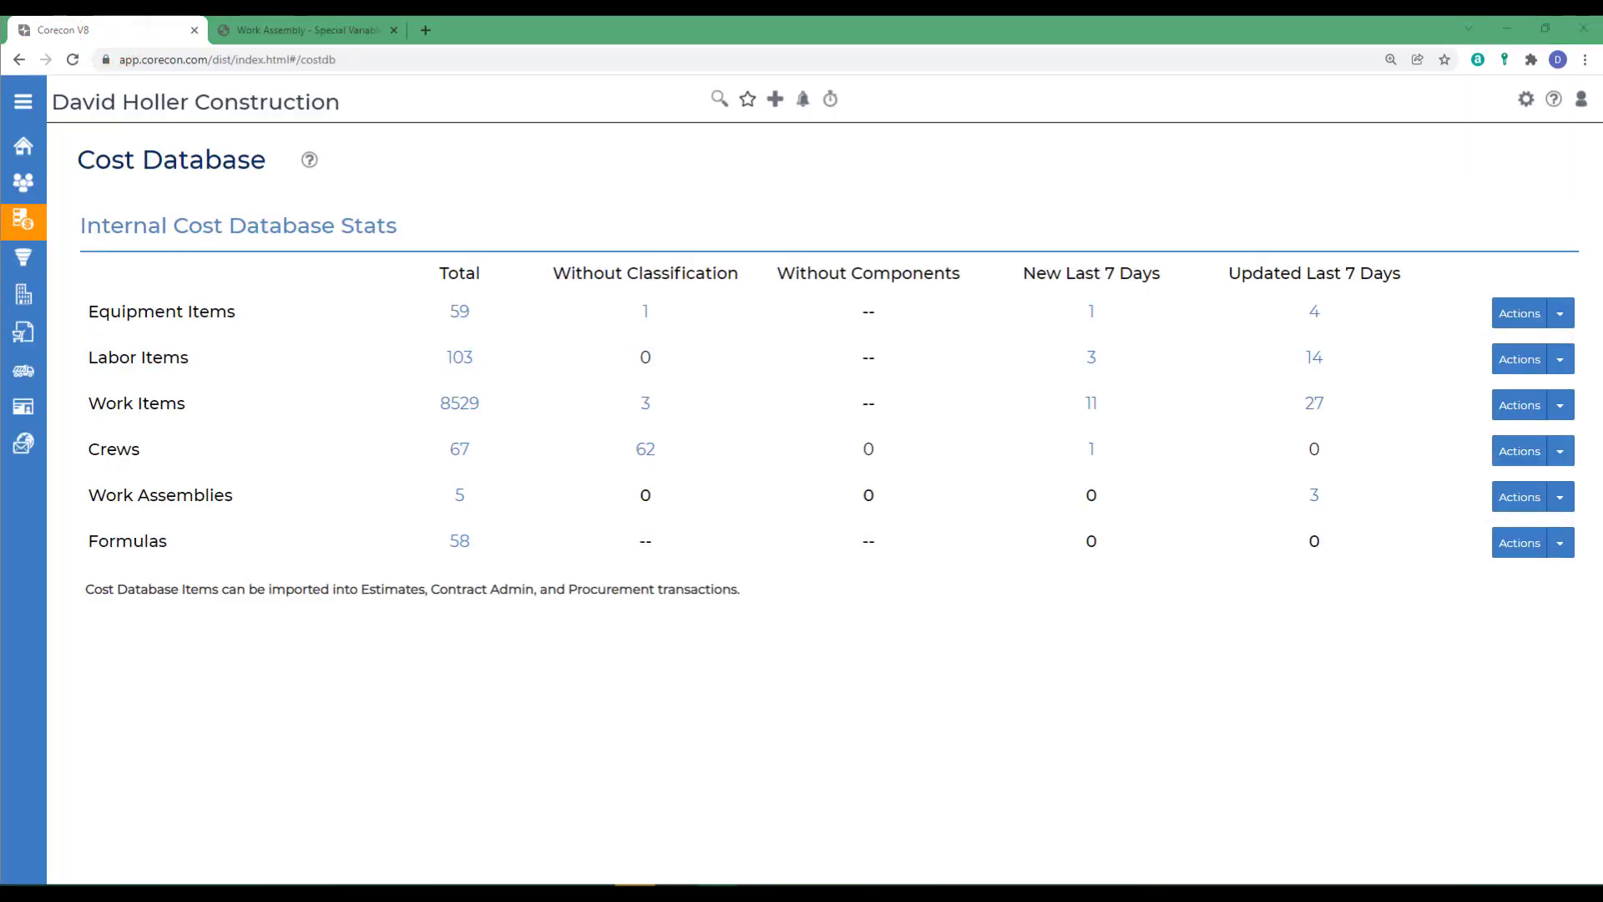
mouse_move(41, 233)
left_click(1560, 502)
left_click(1502, 529)
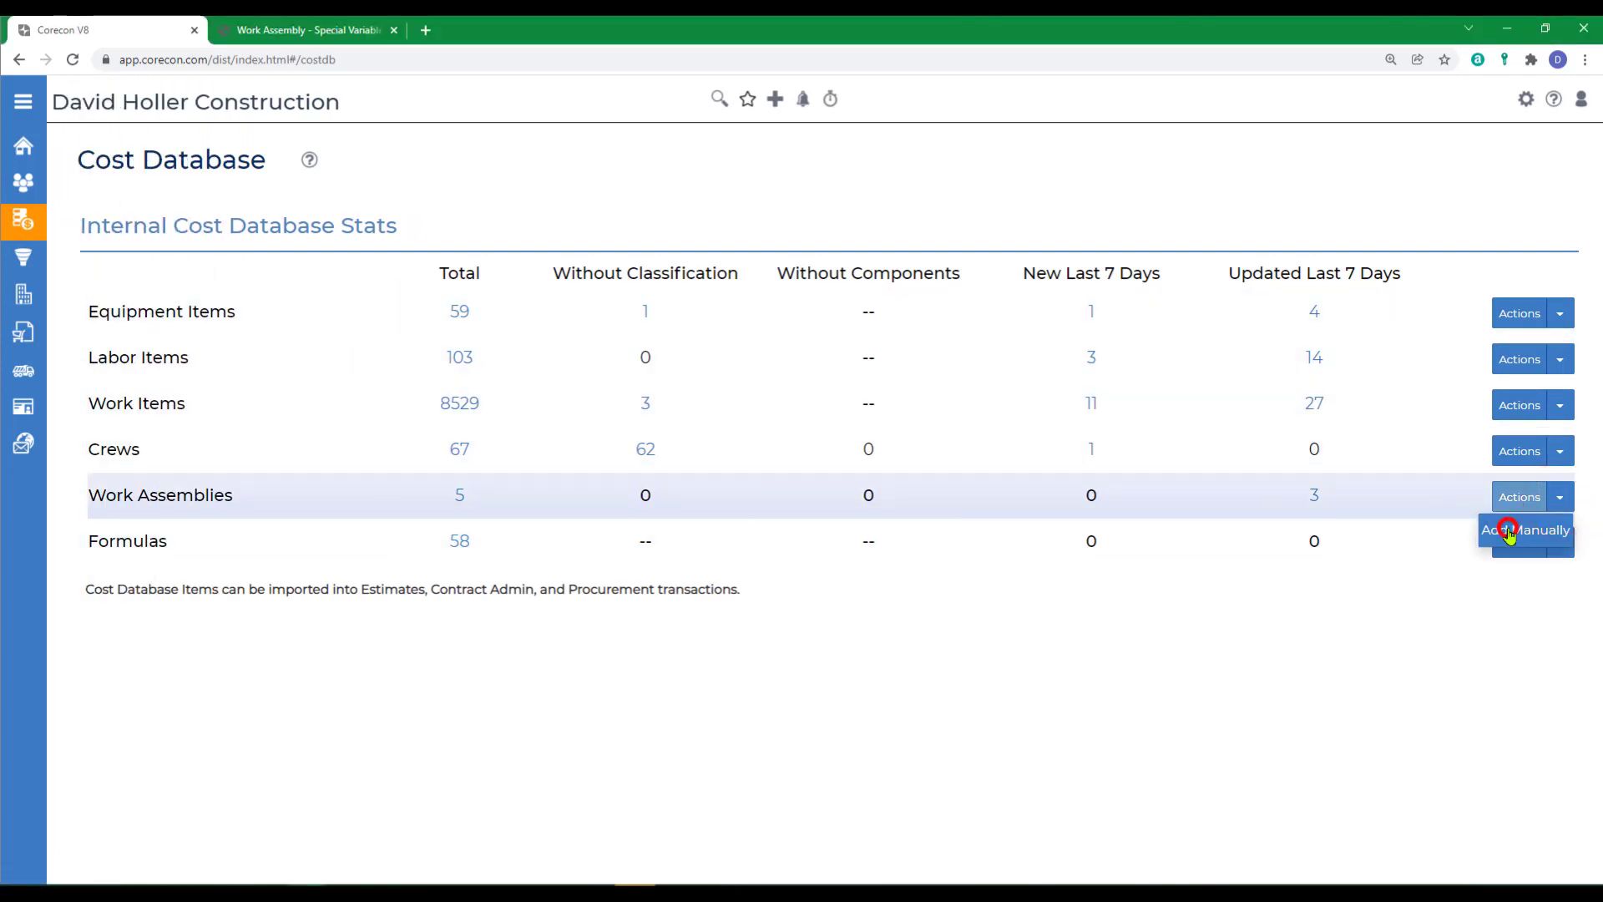
left_click(390, 232)
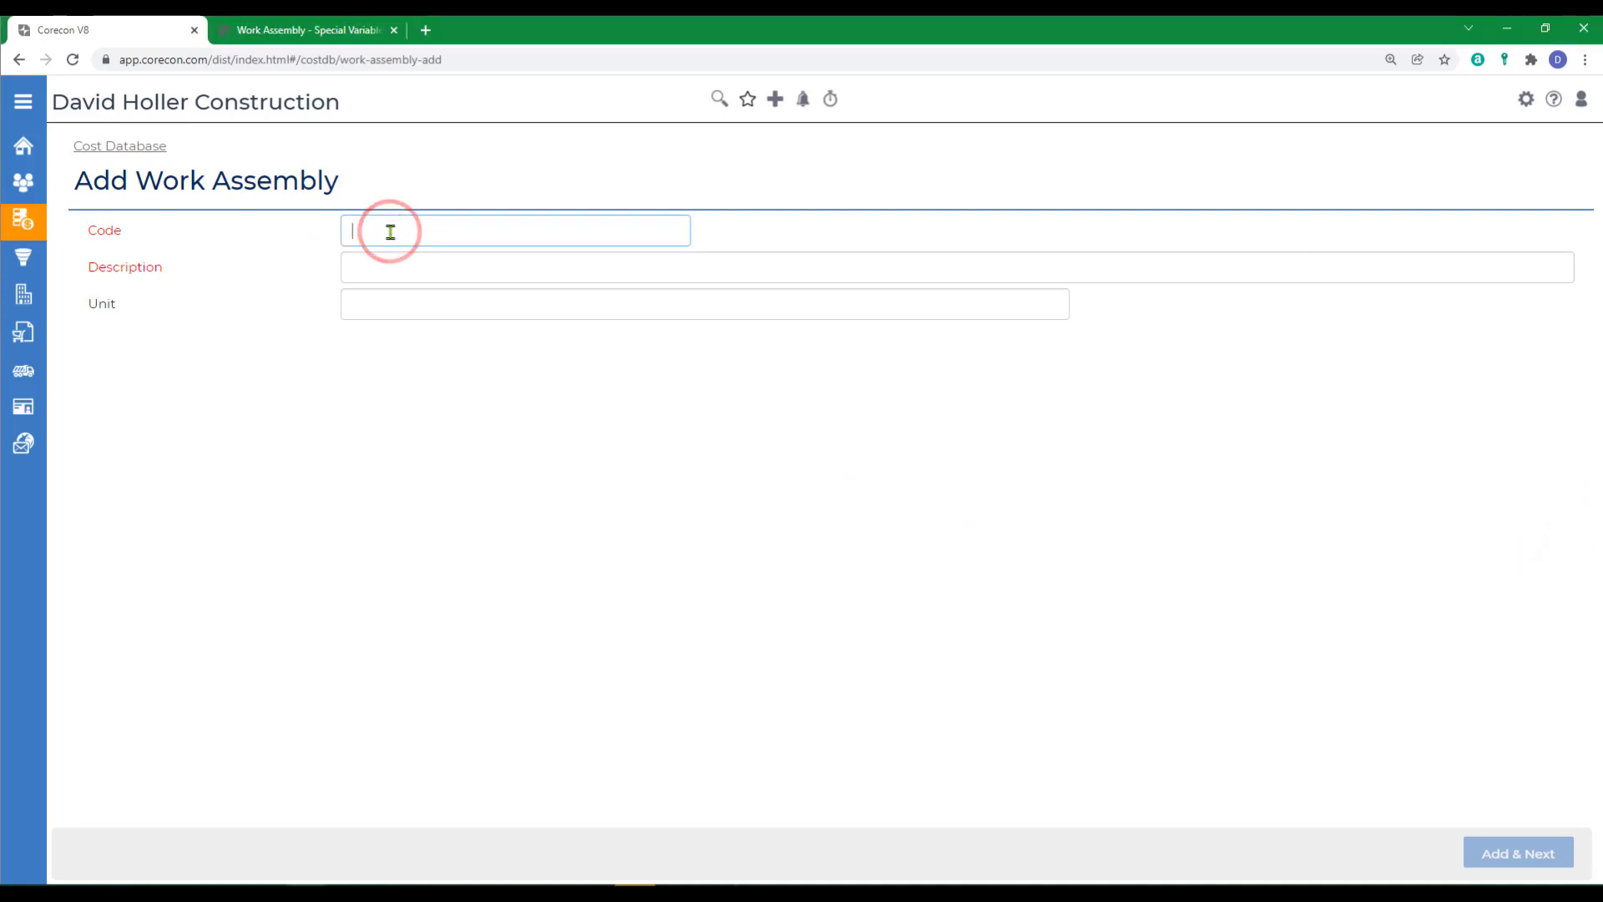
type("03")
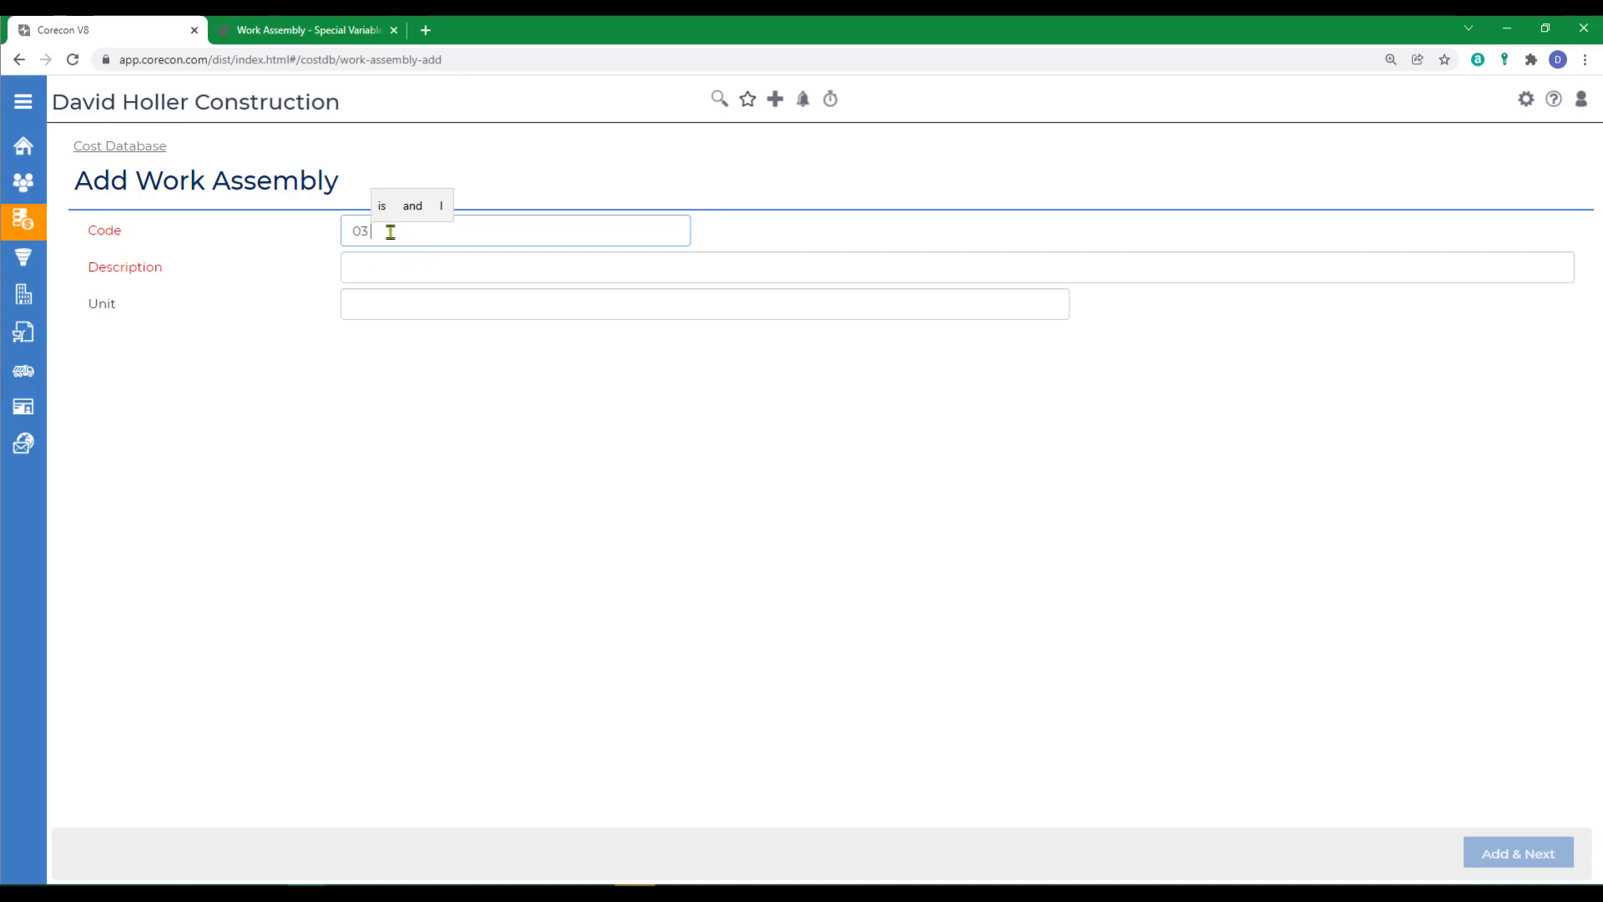
type(" 35")
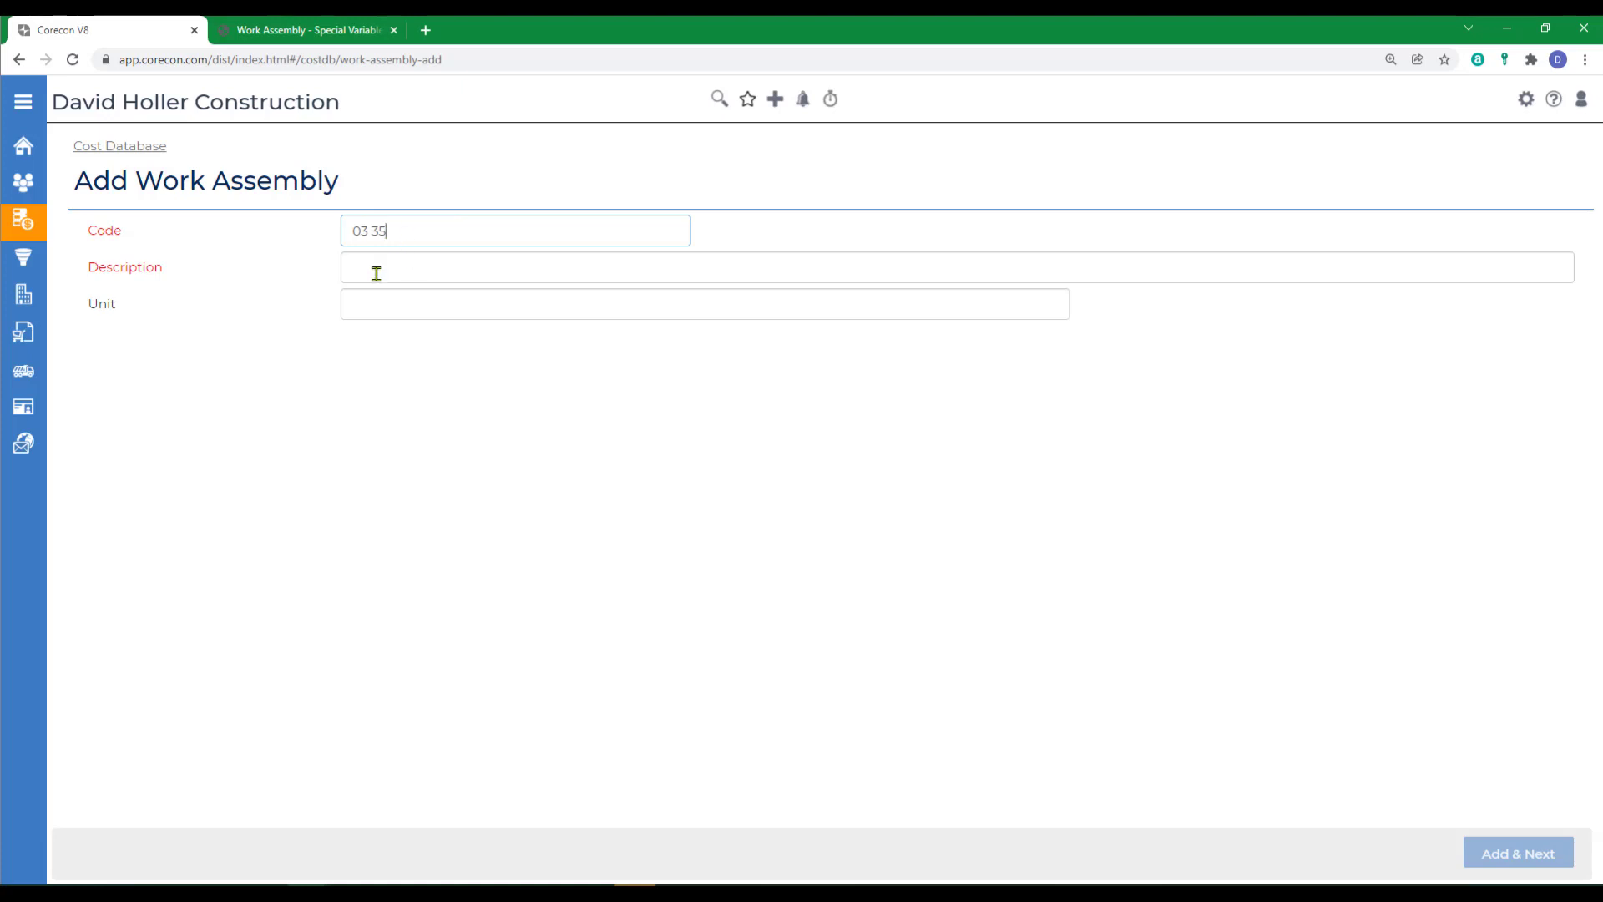
- Describe the new work assembly as "Concrete Slab on Grade, 4" thick, reinforced"
left_click(376, 268)
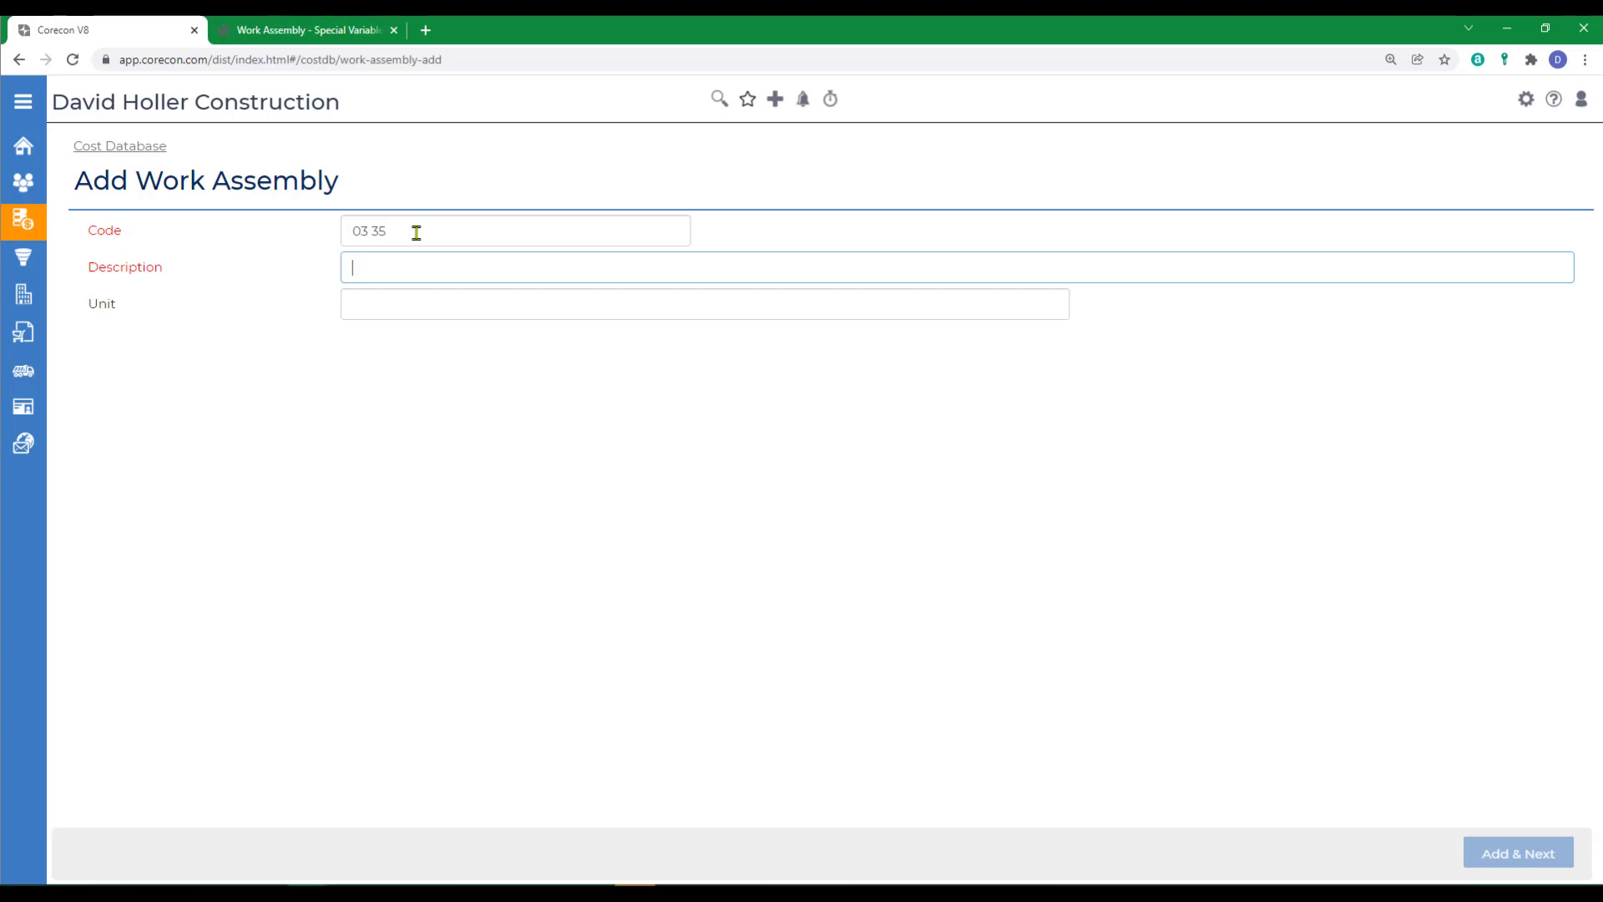
type("Concrete S;a")
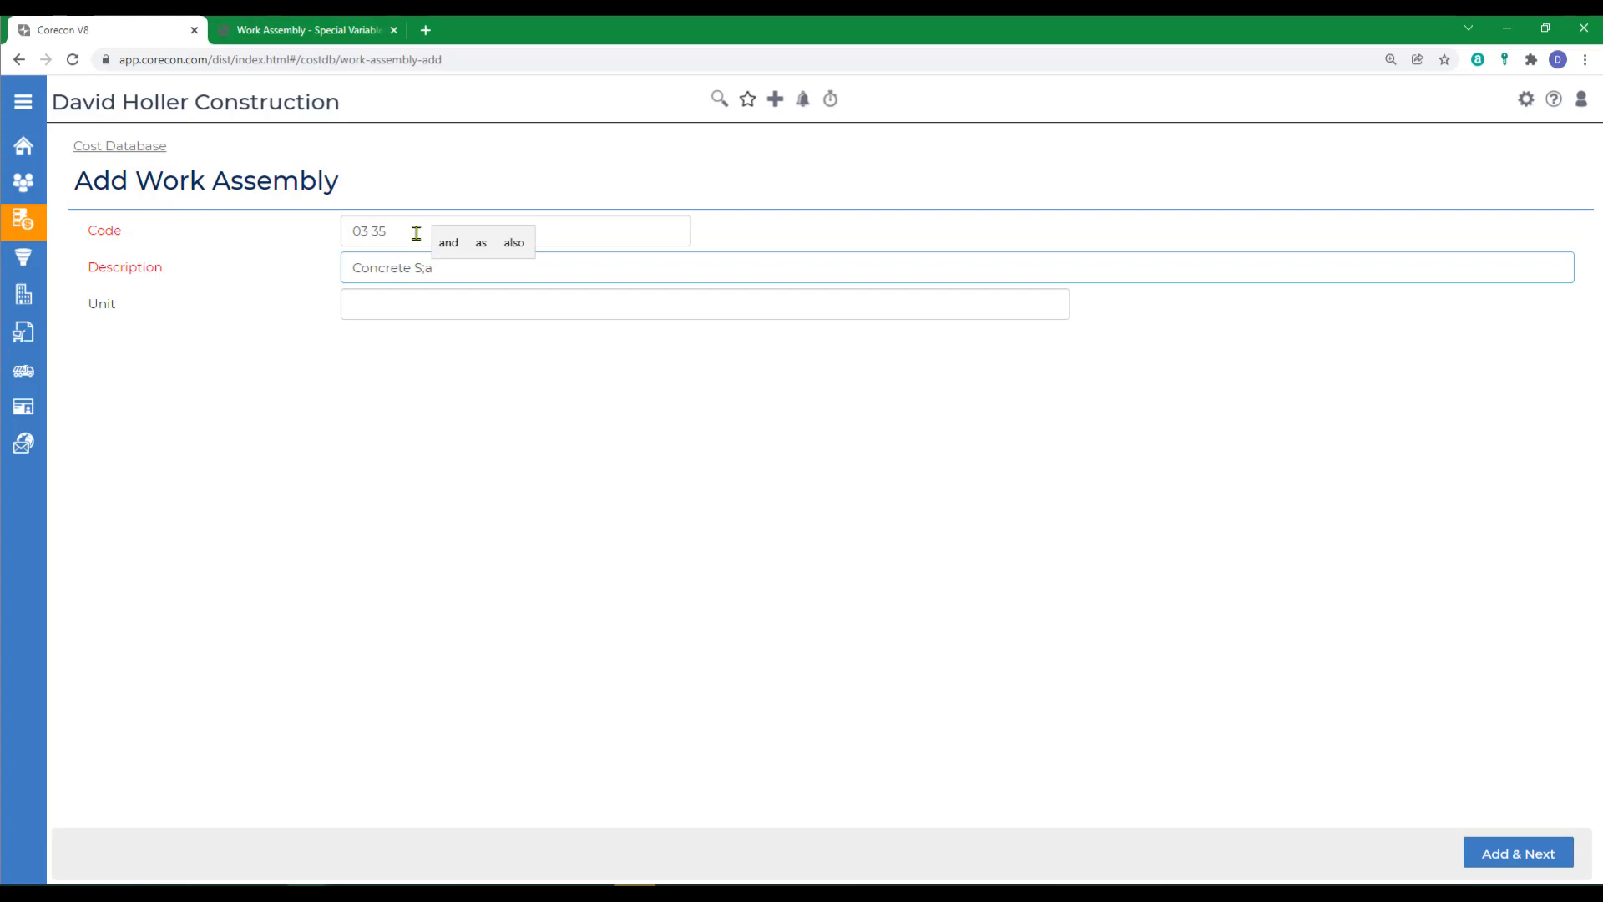
key("BackSpace")
key("BackSpace")
type("lab on Grade, 4")
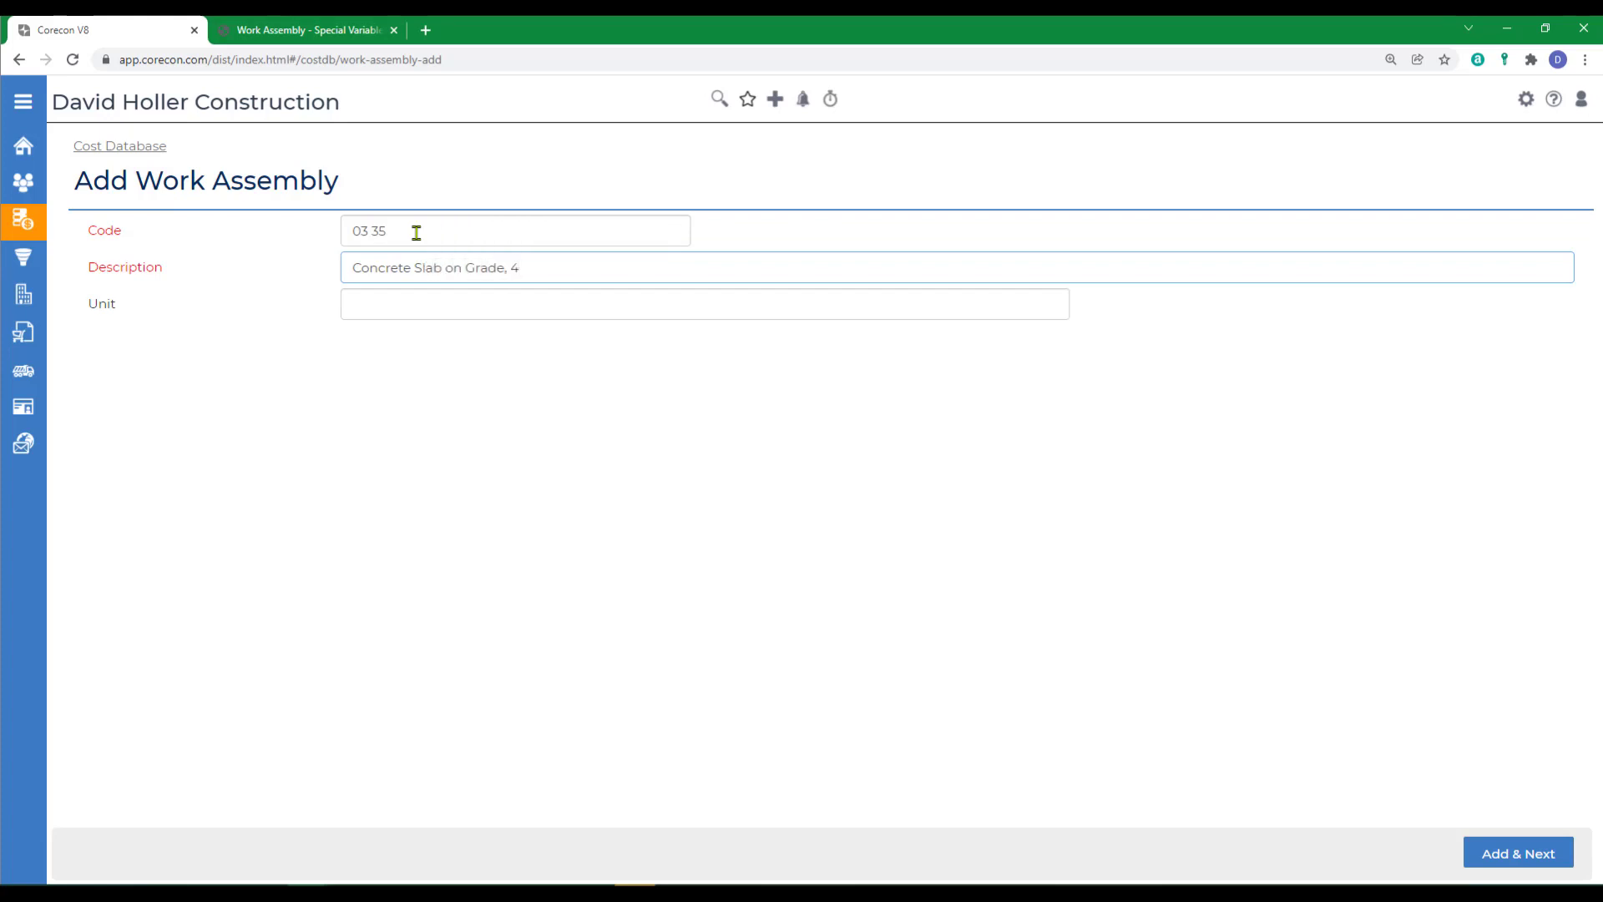
type("\" thick, re")
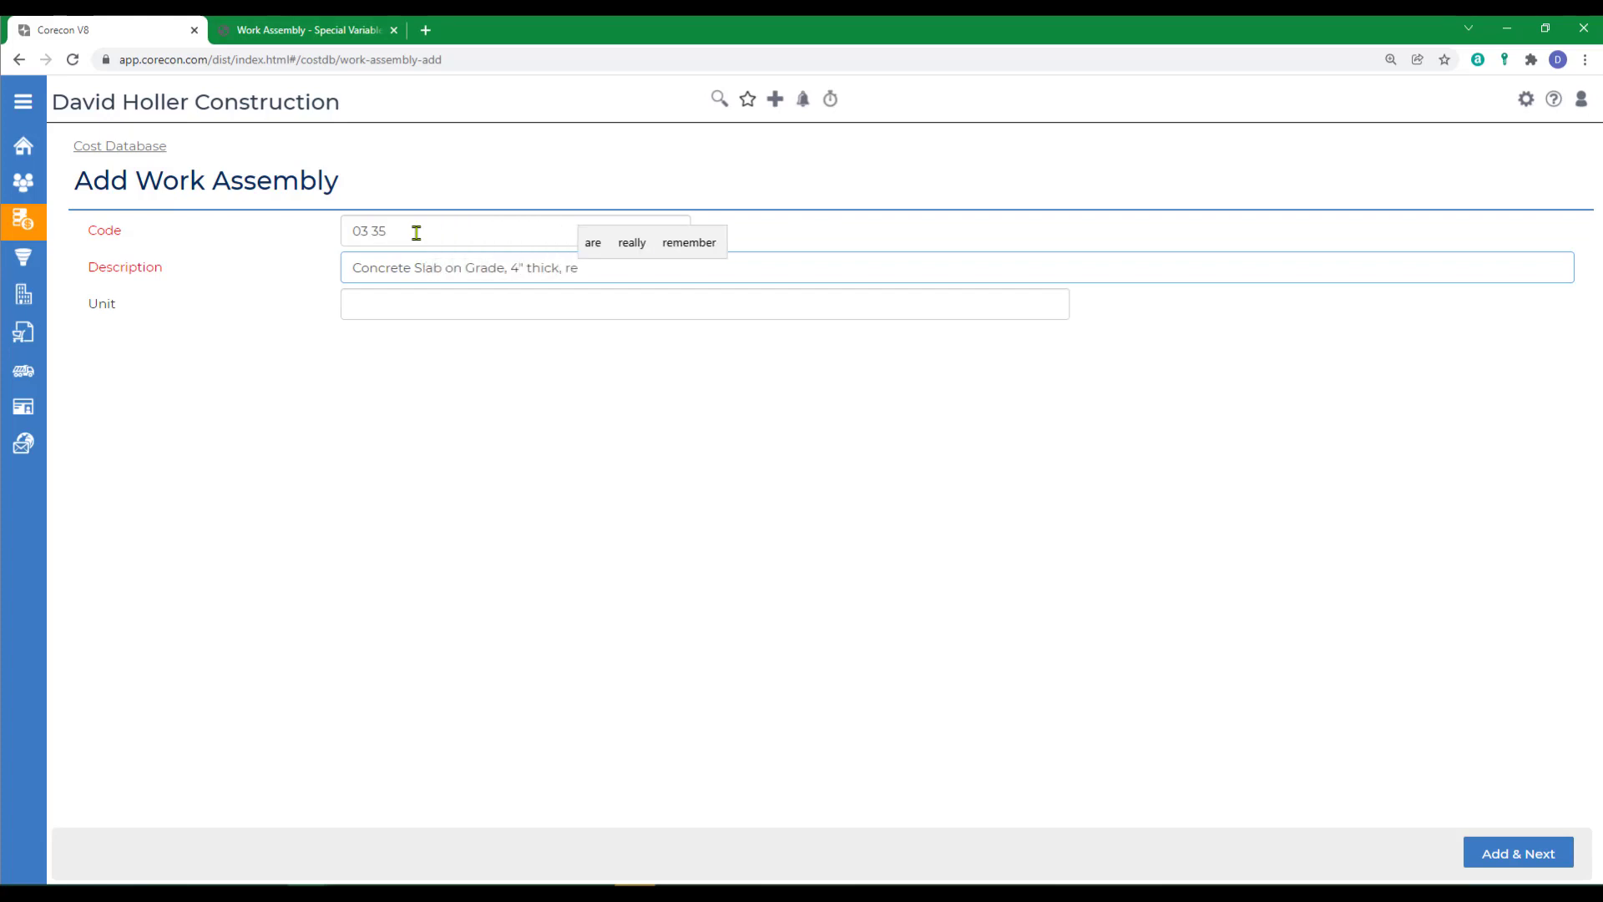
type("inforced")
- Set the assembly's unit to SF and advance to the work item resources without adding labor or equipment items
left_click(407, 310)
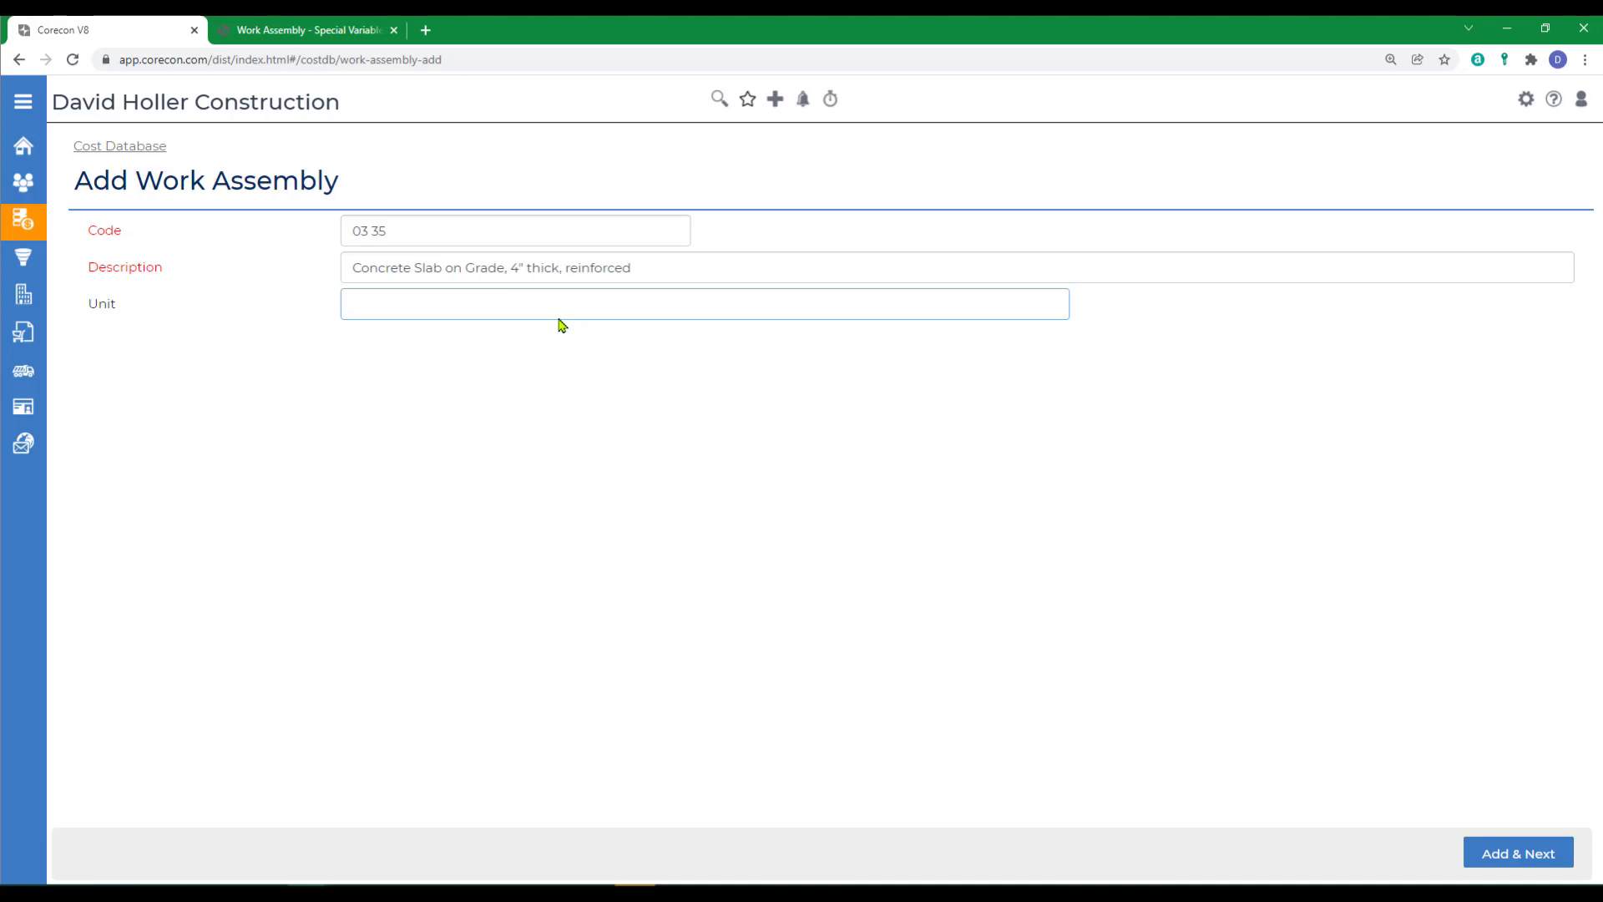
type("S")
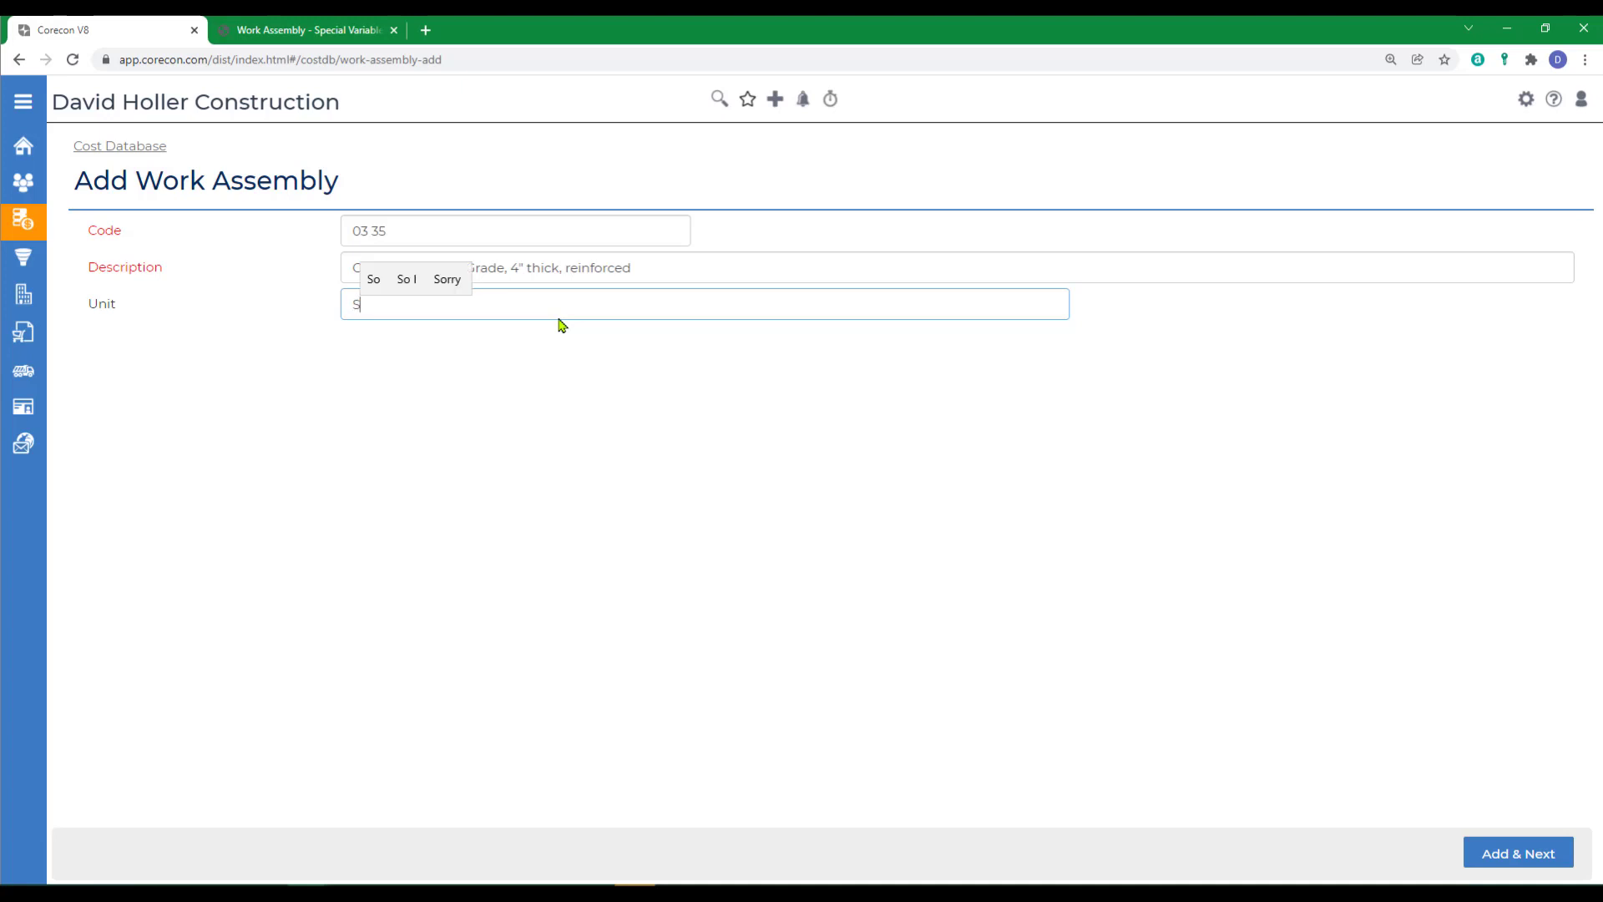
type("F")
left_click(1492, 845)
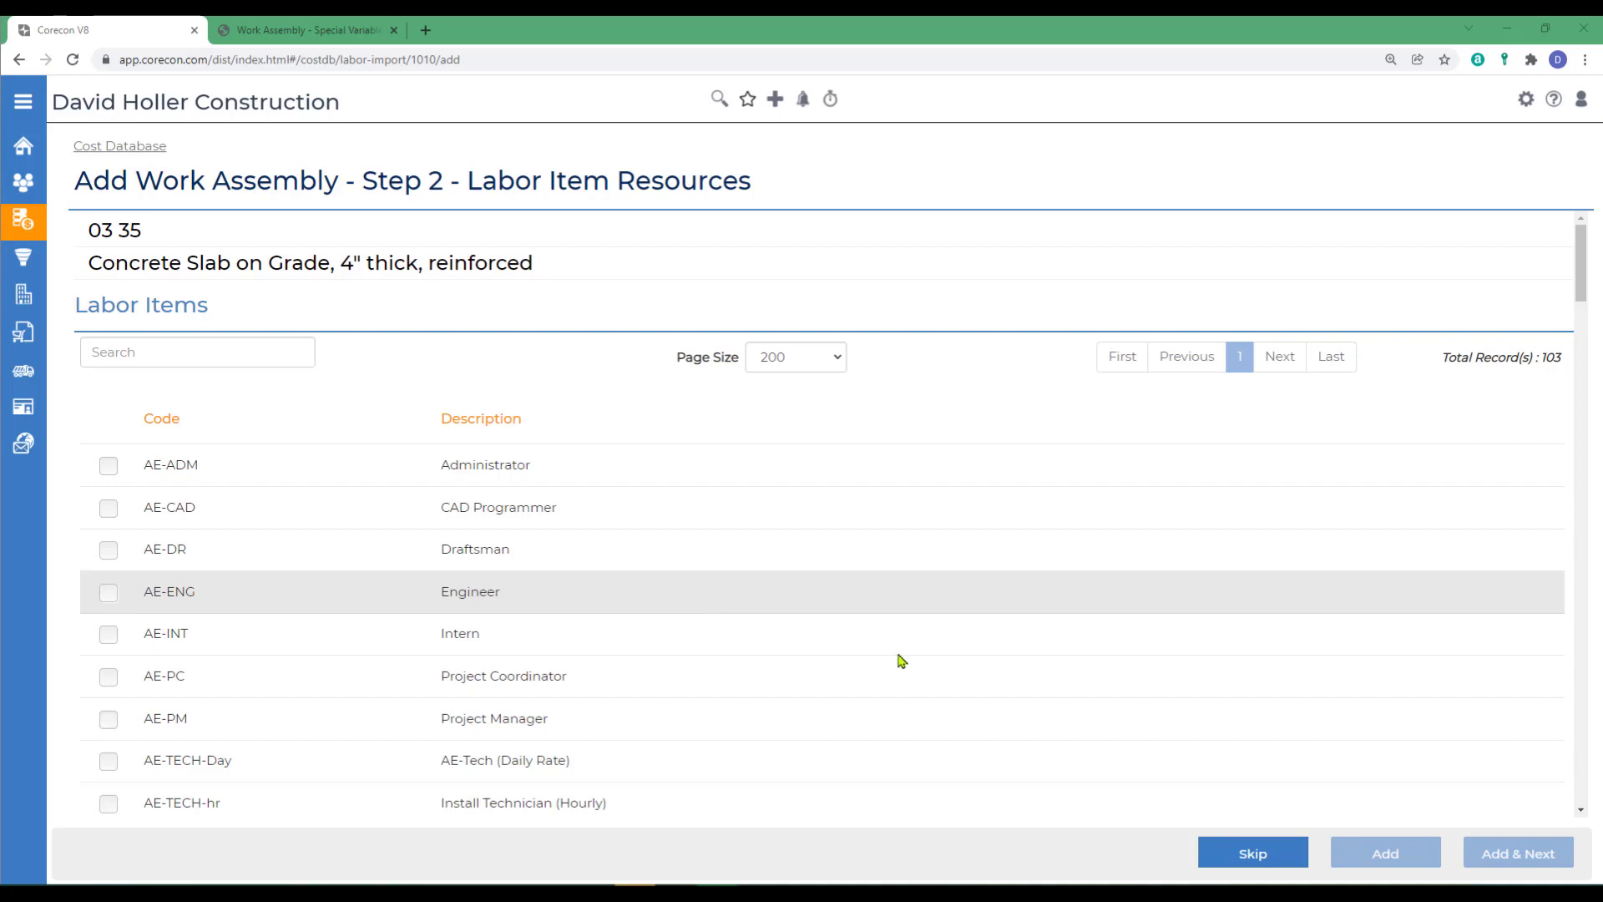
left_click(1231, 860)
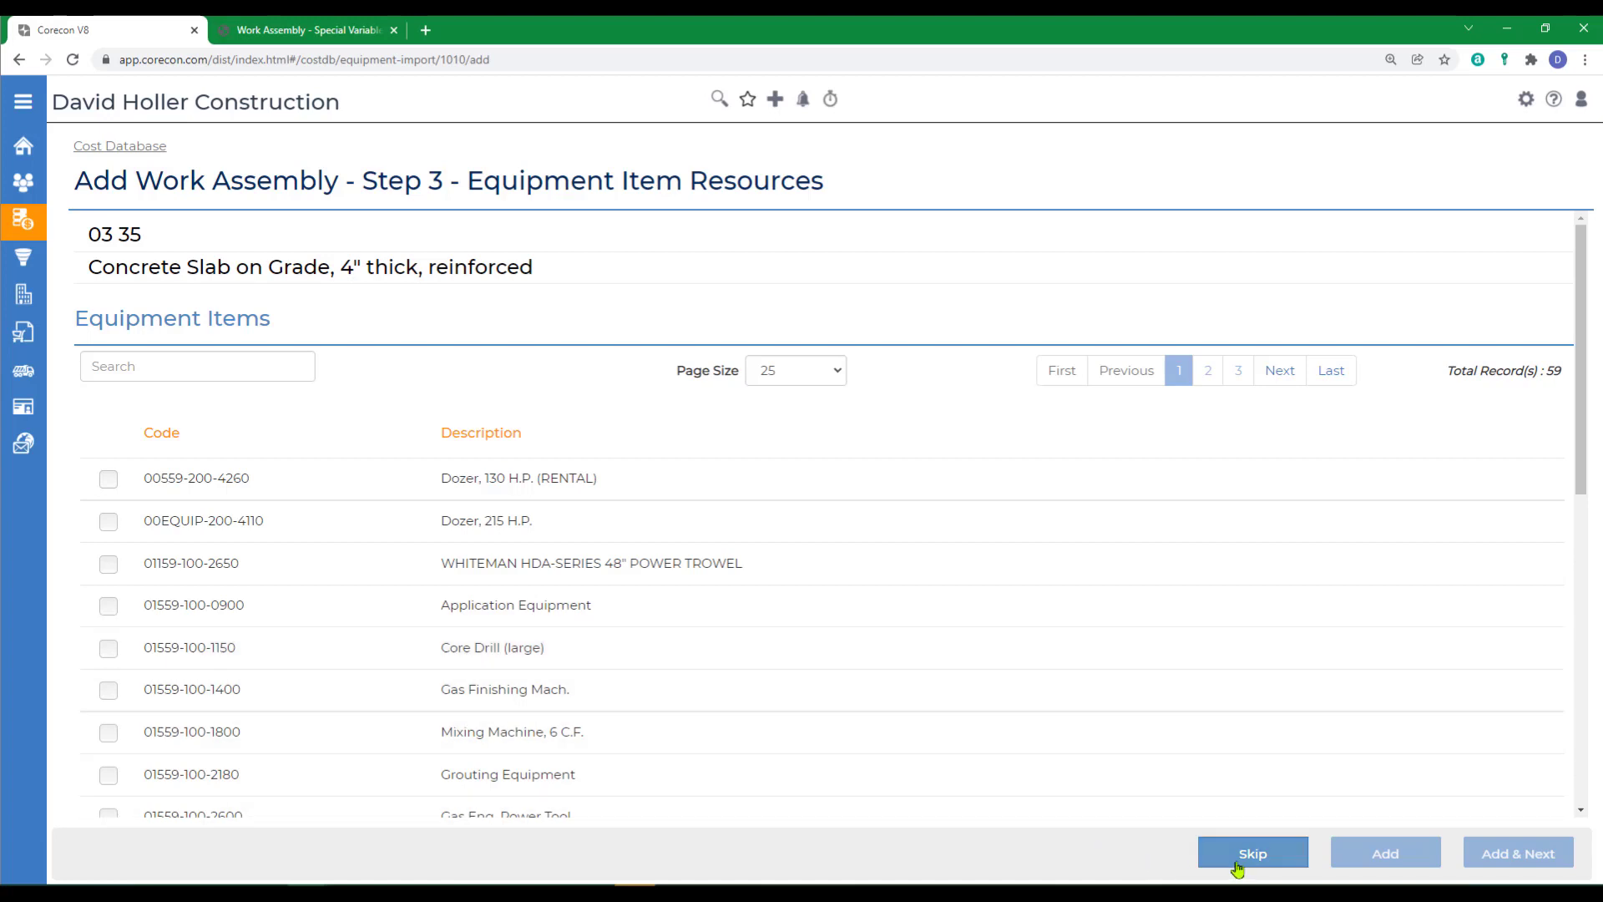
left_click(1240, 855)
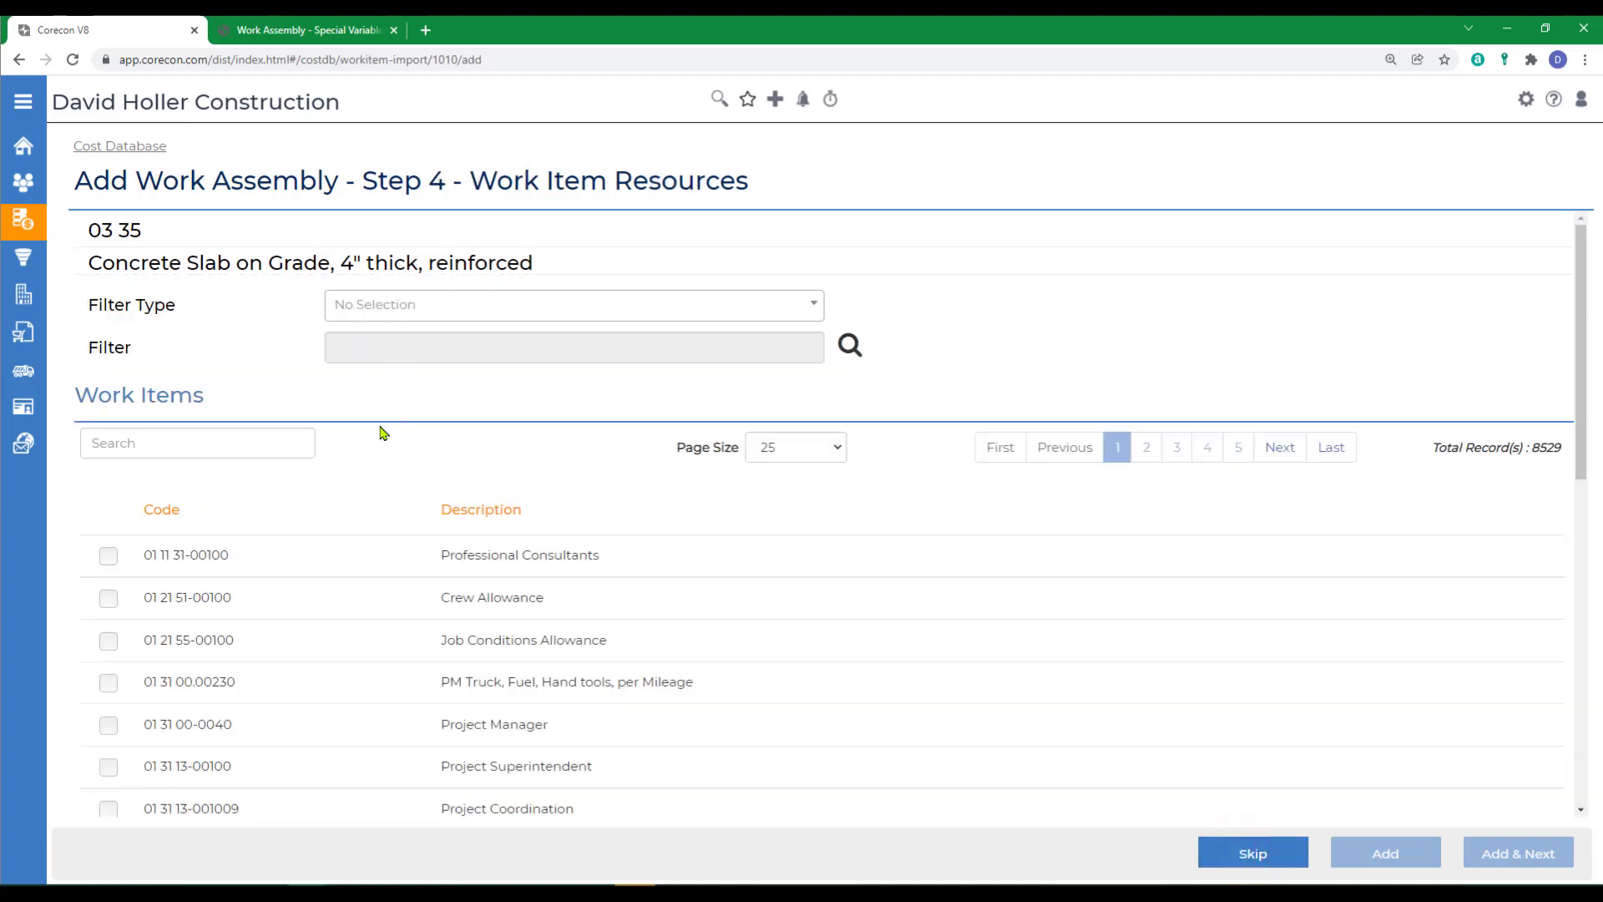
- Find slab-on-grade edge form item 03 11 13.65 3000 and add it to the assembly
type("03 11 13.65")
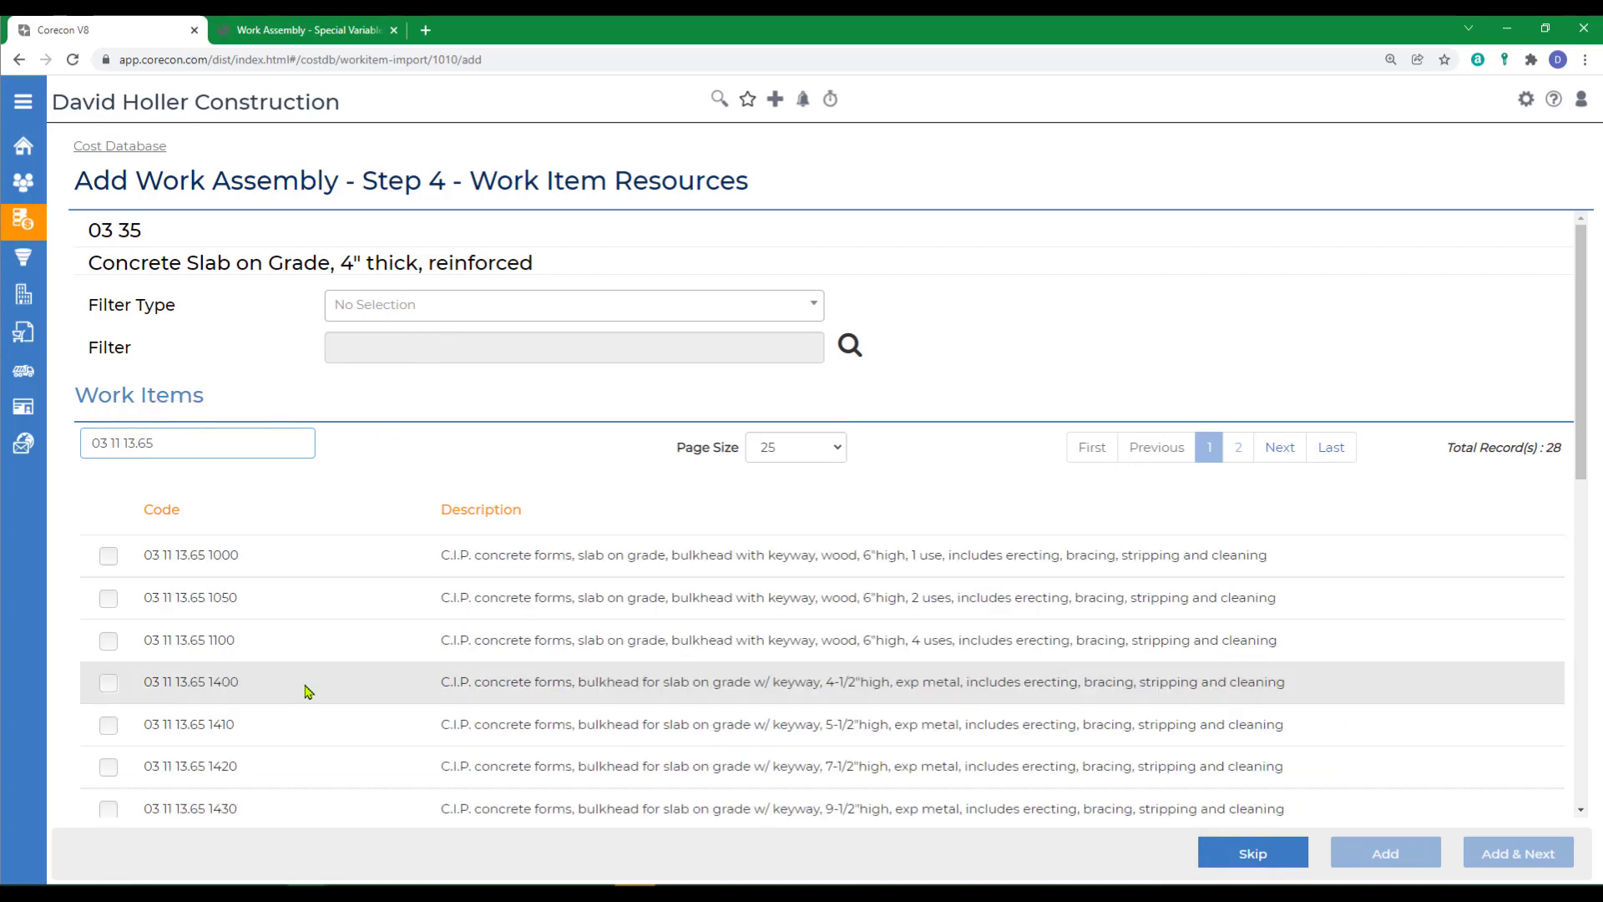
scroll(113, 641, "down", 5)
left_click(110, 634)
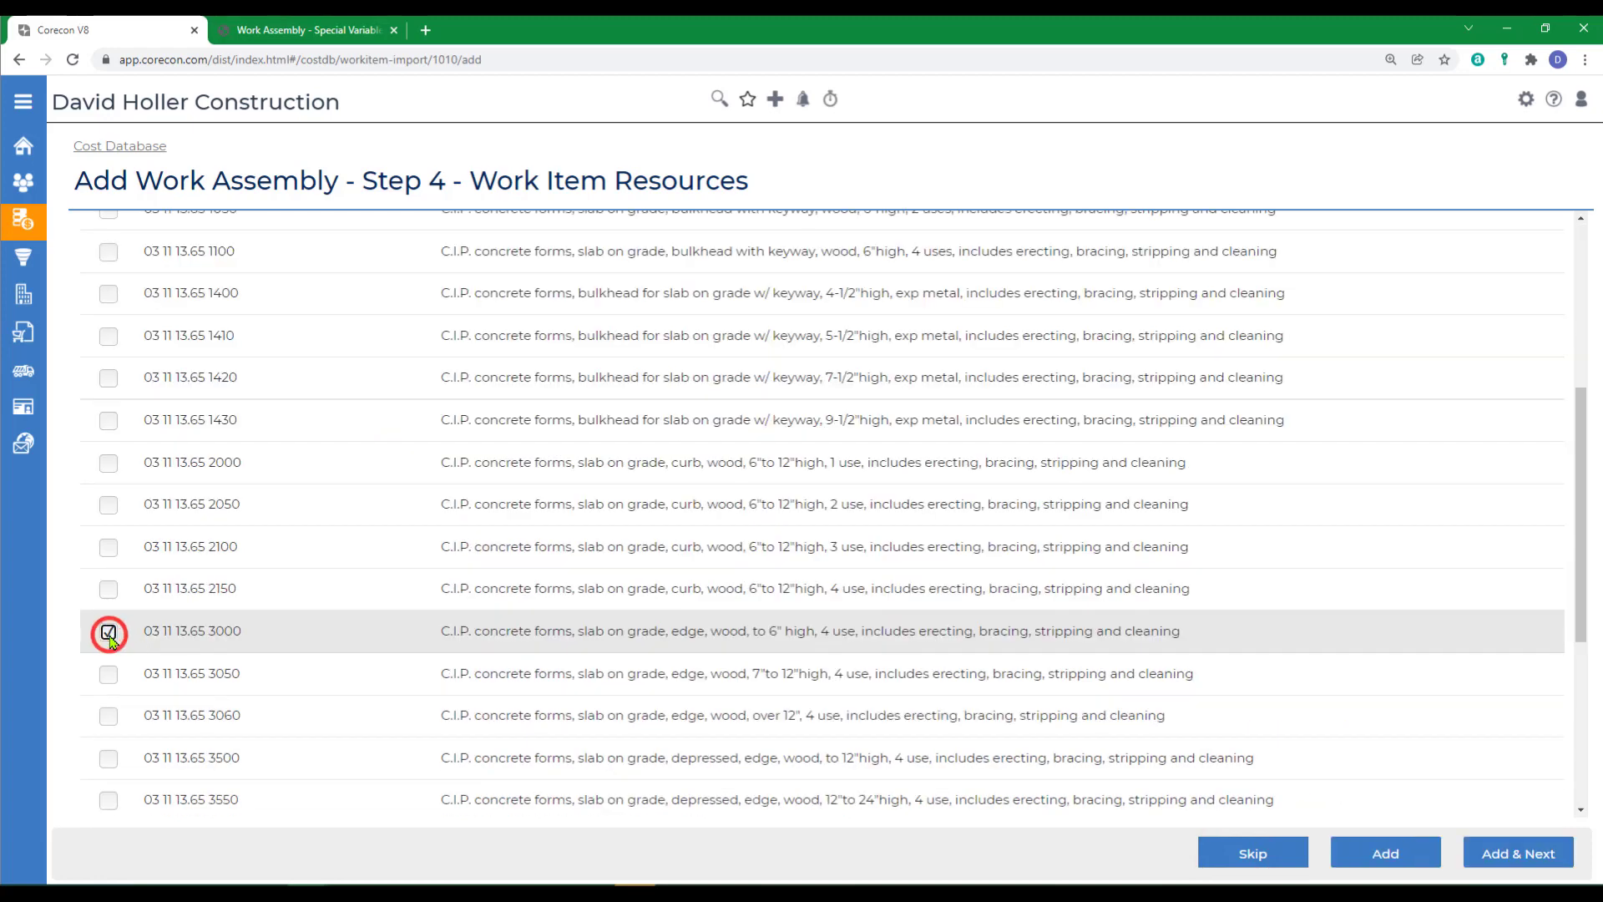
left_click(1375, 856)
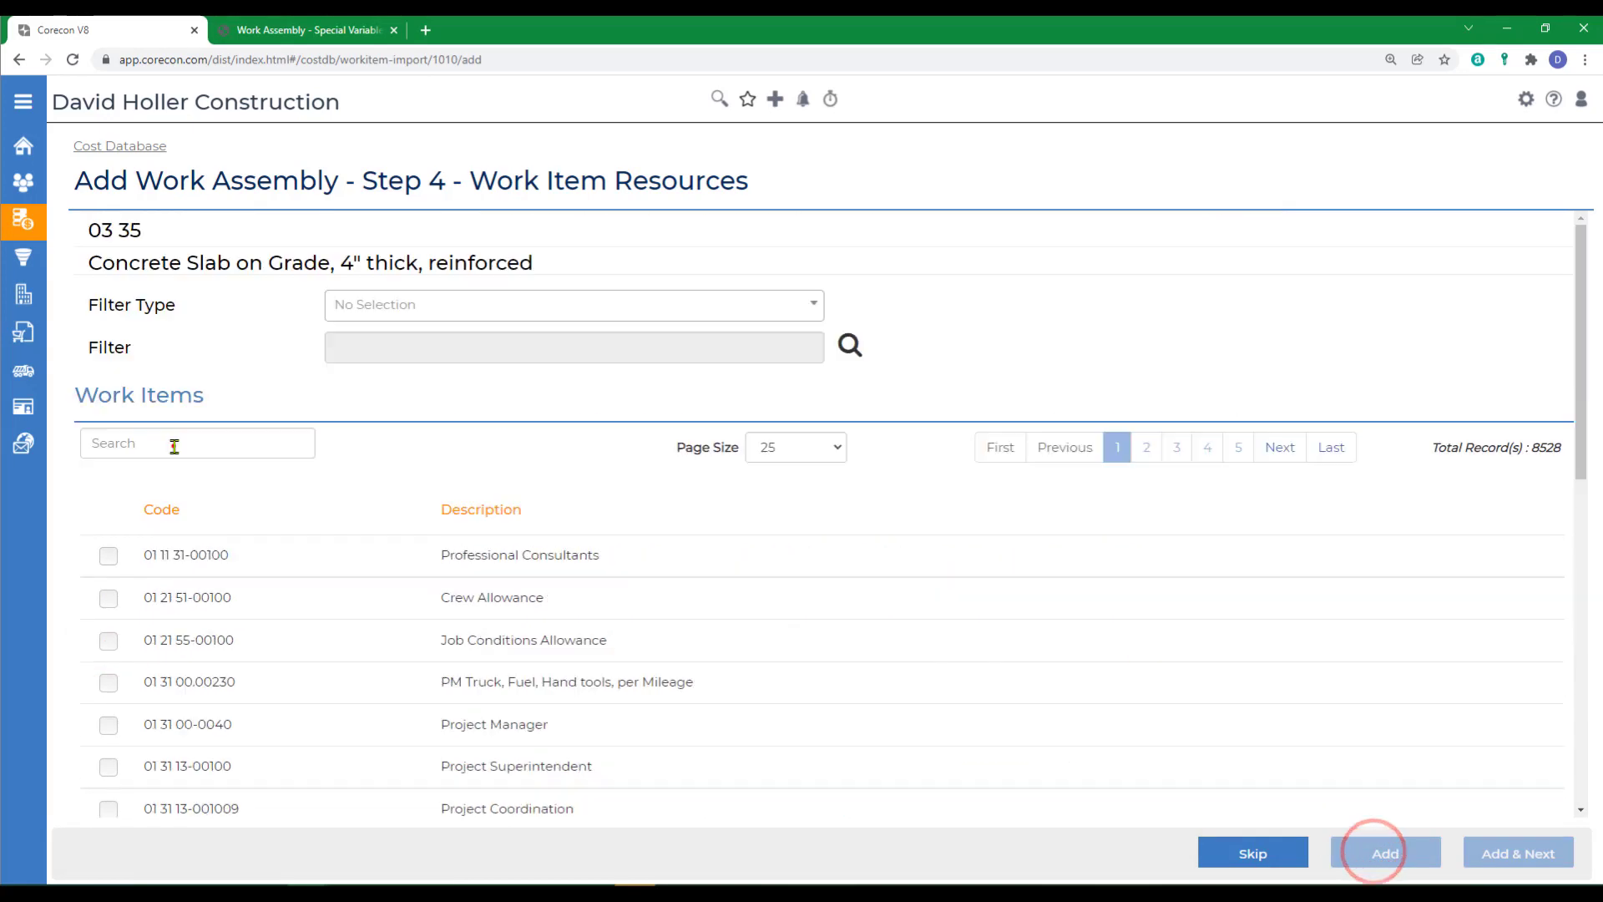
- Find premolded bituminous fiber expansion joint item 03 15 16.30 2000 and add it to the assembly
left_click(172, 443)
type("03 15 16.3")
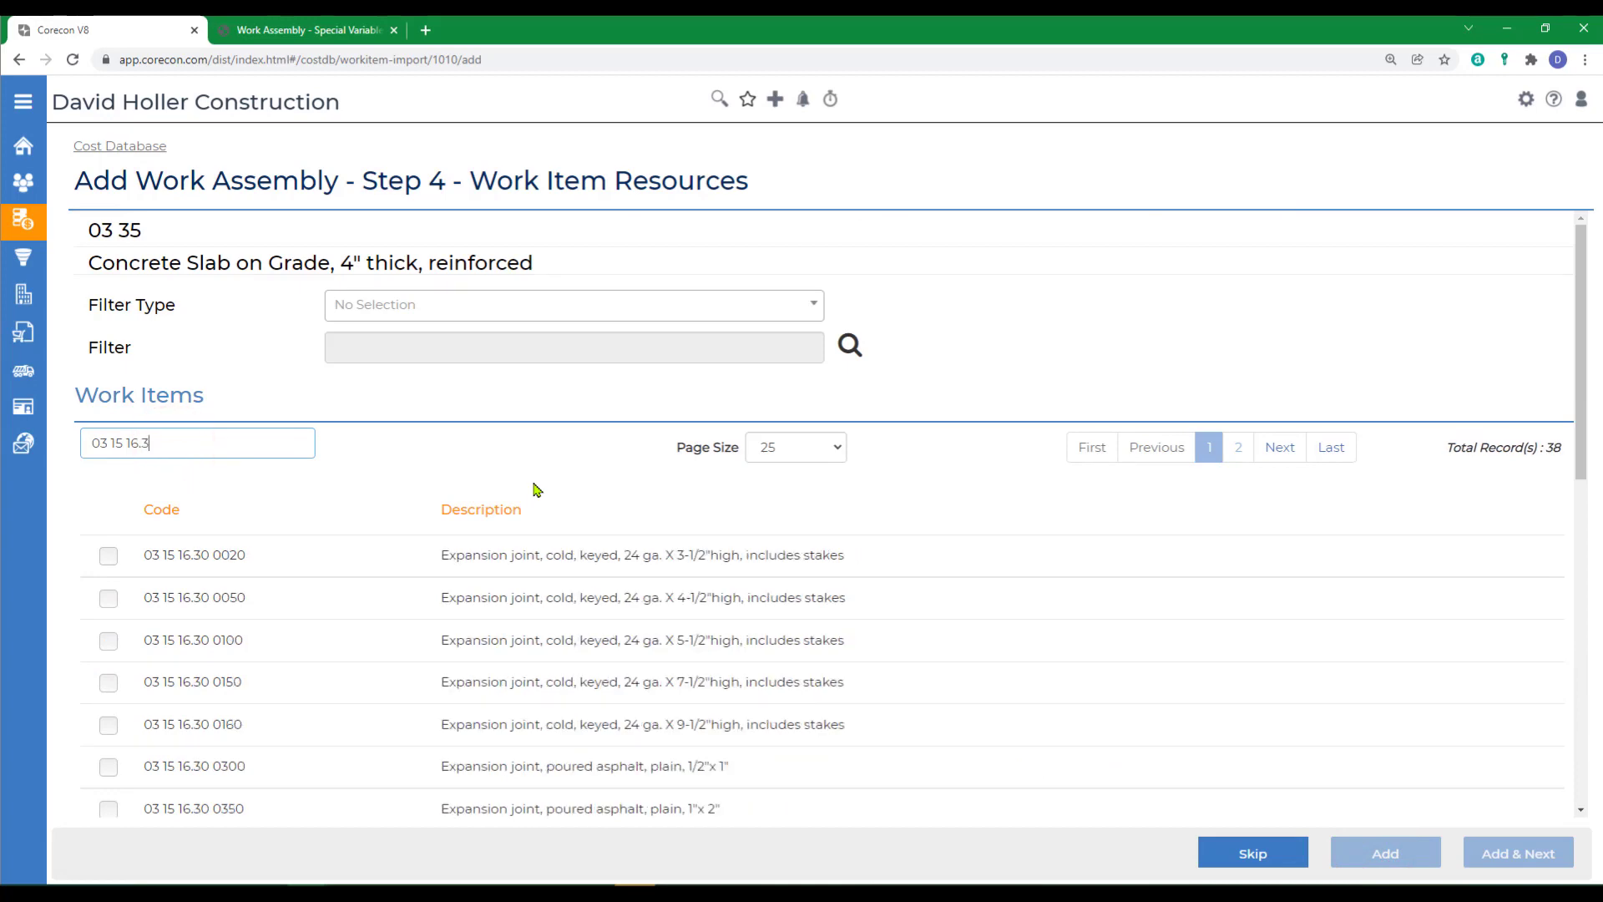
scroll(400, 679, "down", 10)
left_click(106, 606)
left_click(1385, 853)
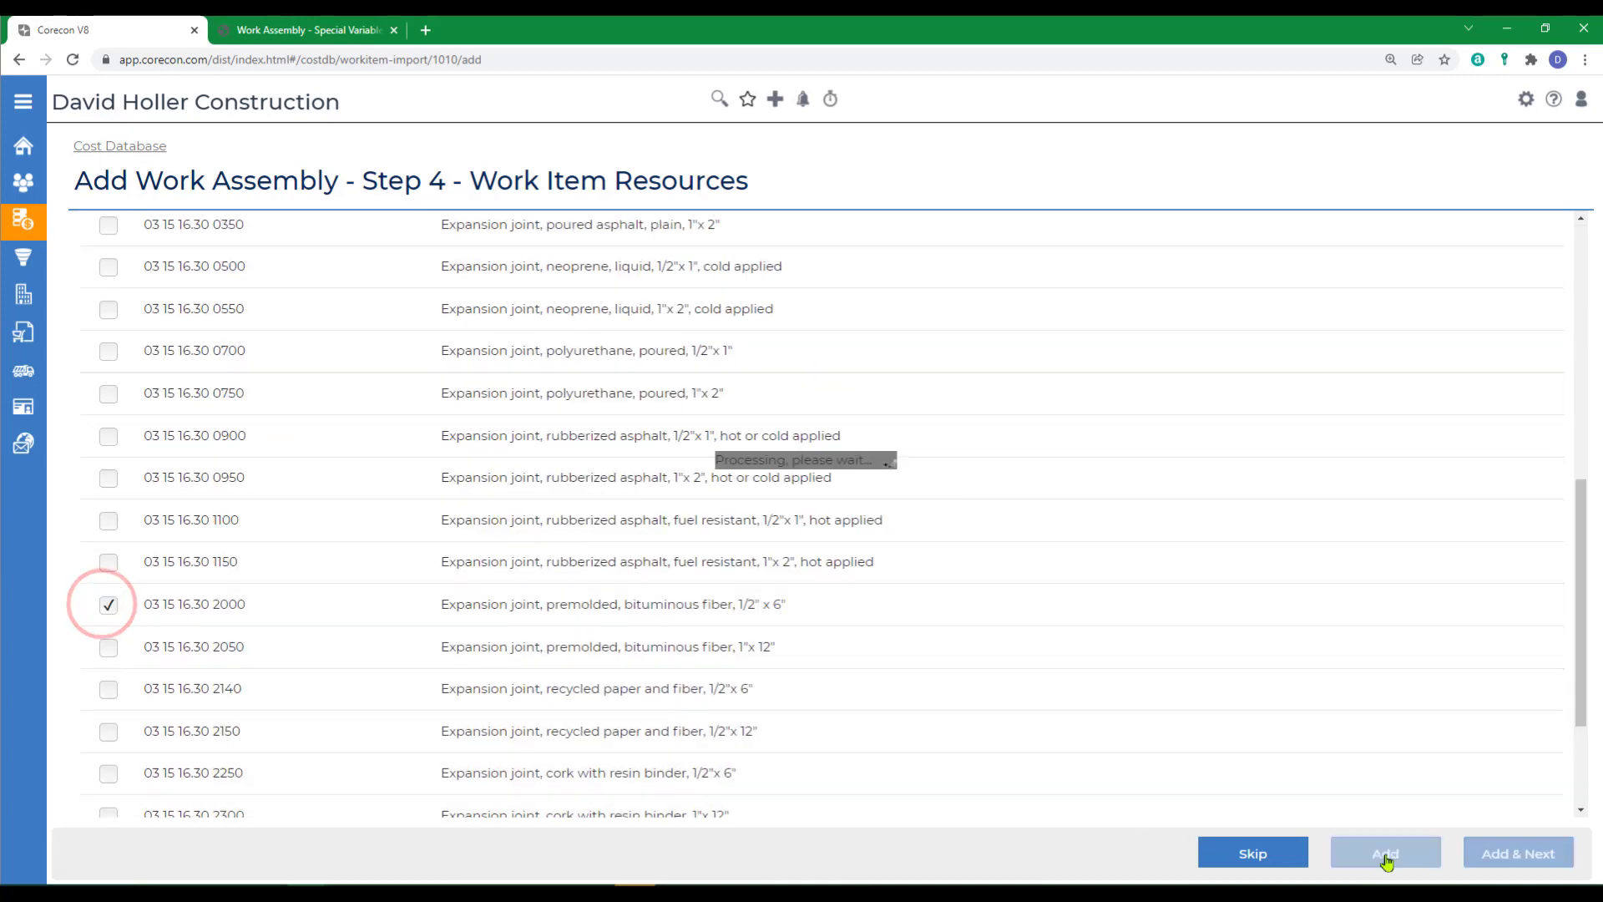
- Search work items for 03 22 11.10 and add welded wire fabric item 03 22 11.10 0100 to the assembly
left_click(230, 433)
type("03 22 11.10")
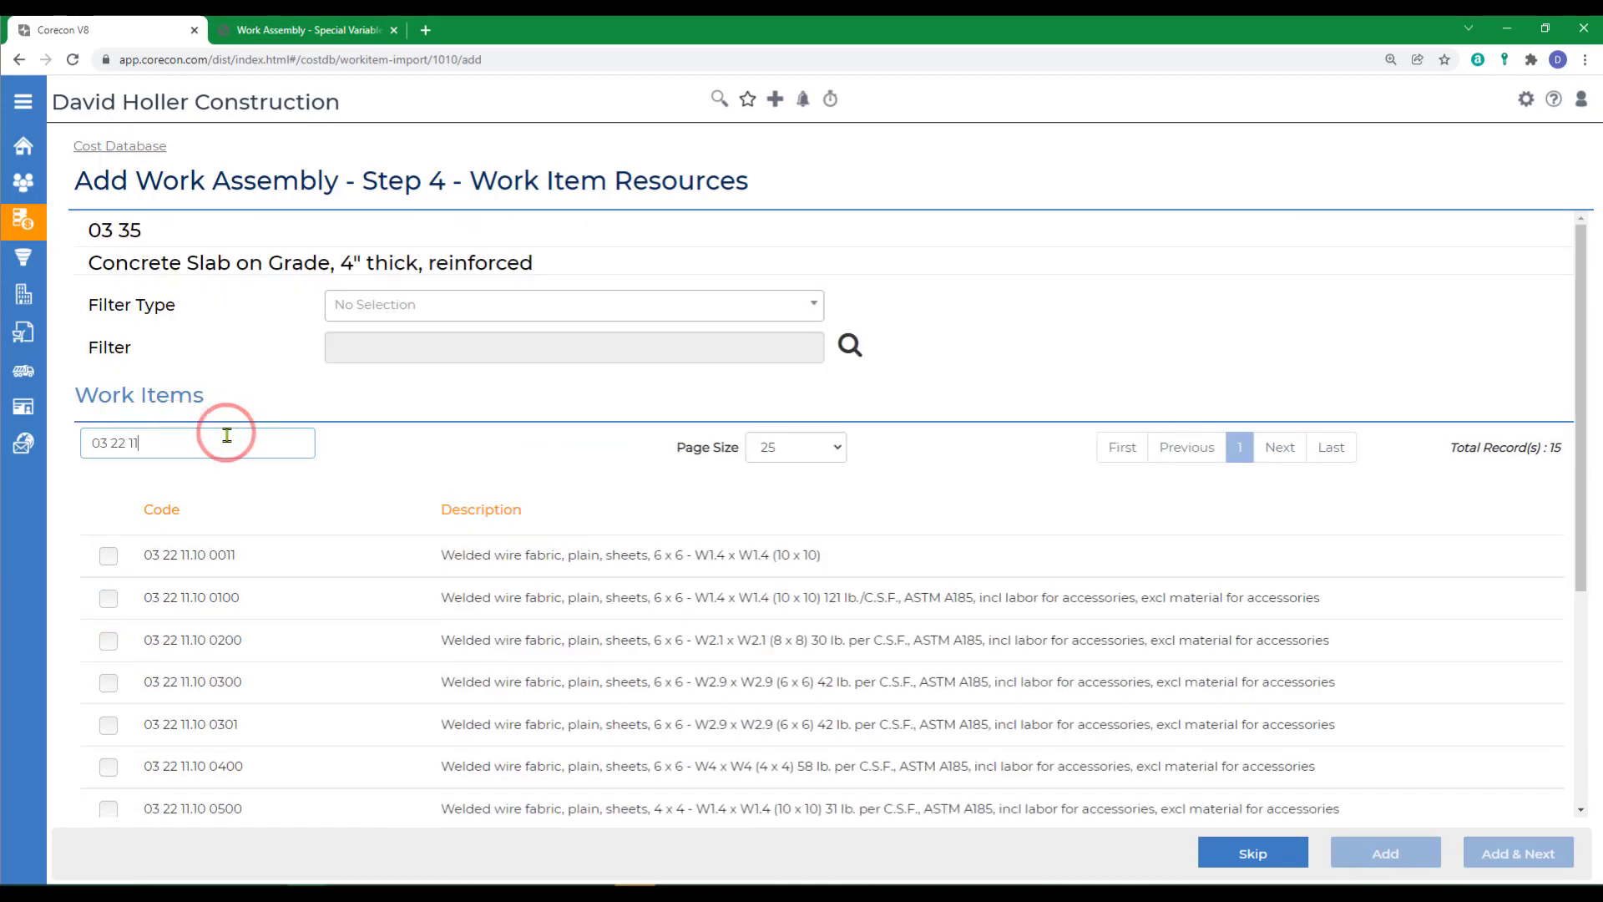
left_click(109, 604)
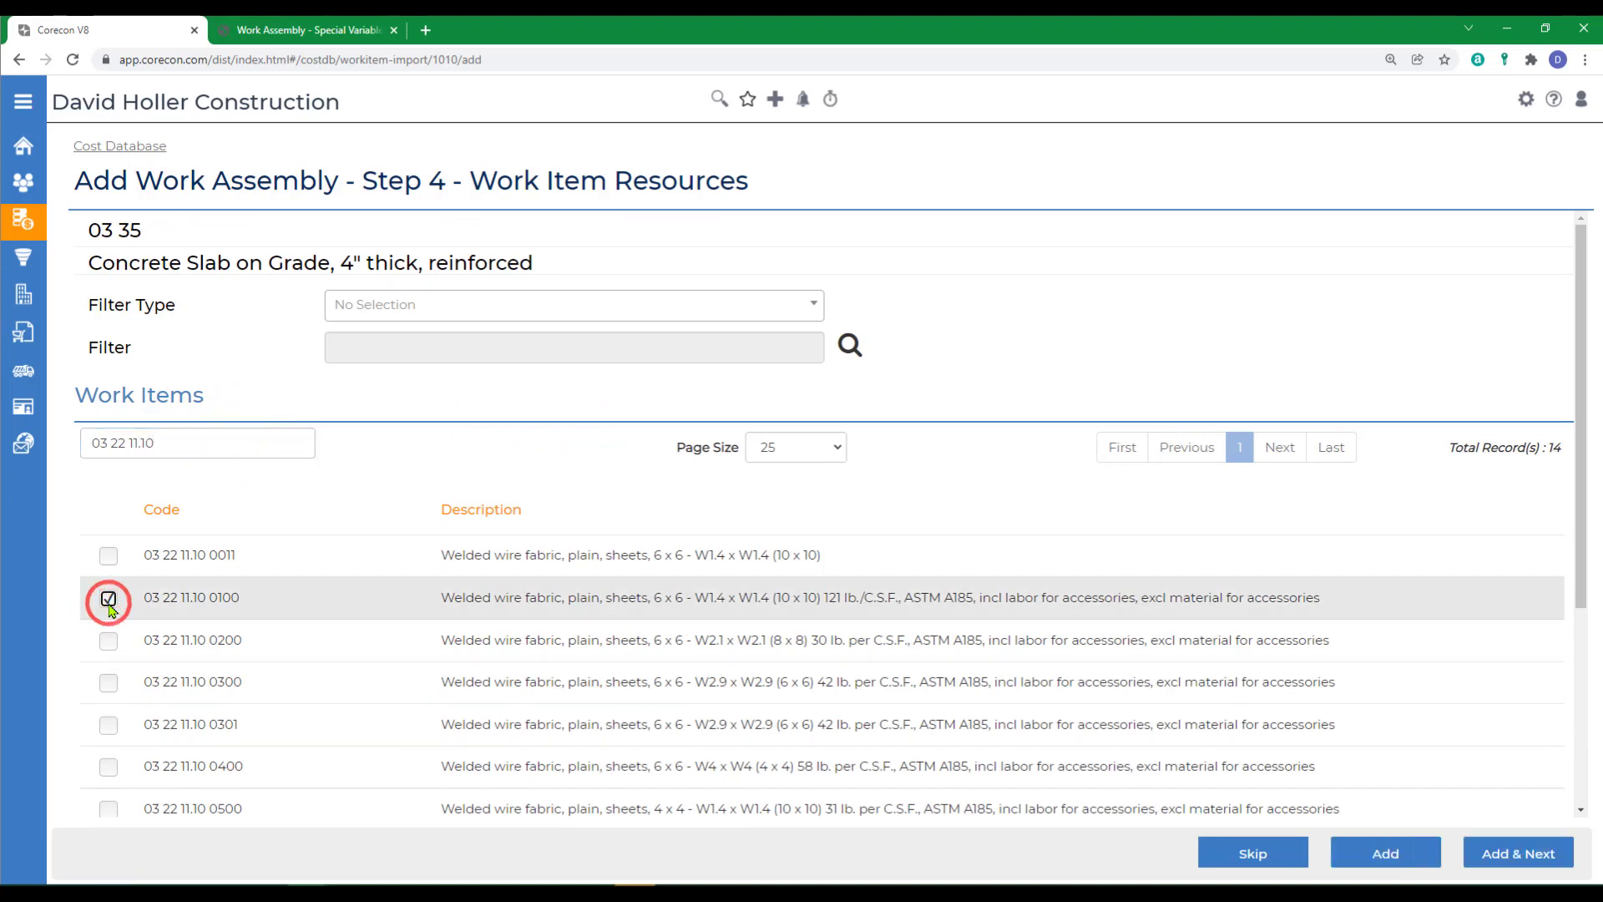
left_click(1386, 856)
- Search work items for 03 31 13.35 and add the 4000 psi ready-mix concrete item 03 31 13.35 0300 to the assembly
left_click(200, 444)
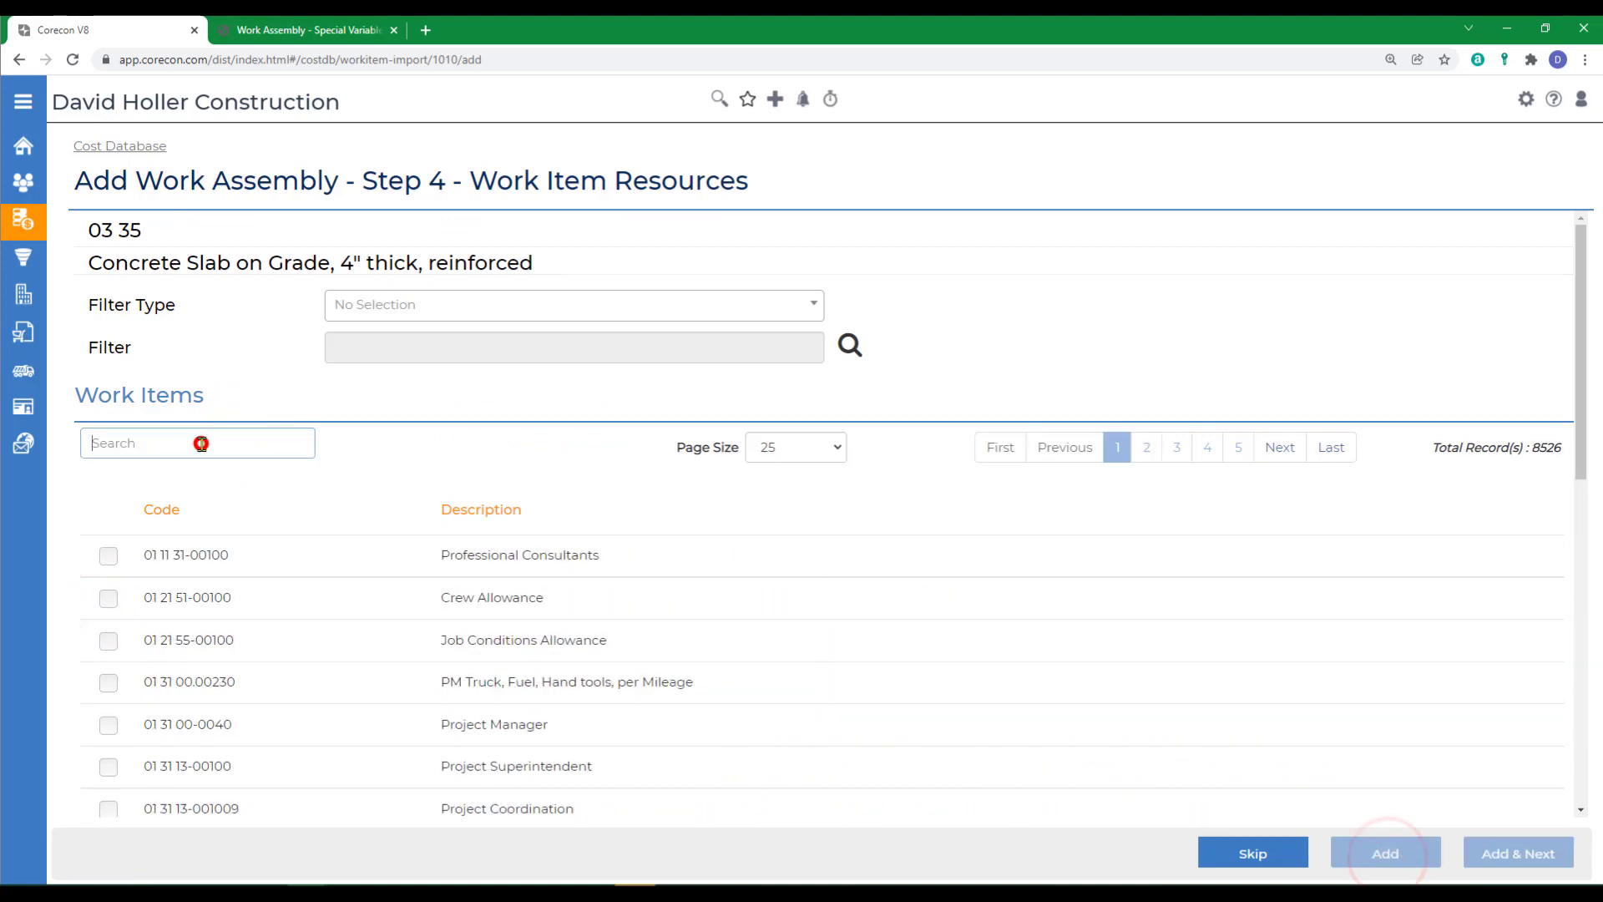
type("03 31 13.35")
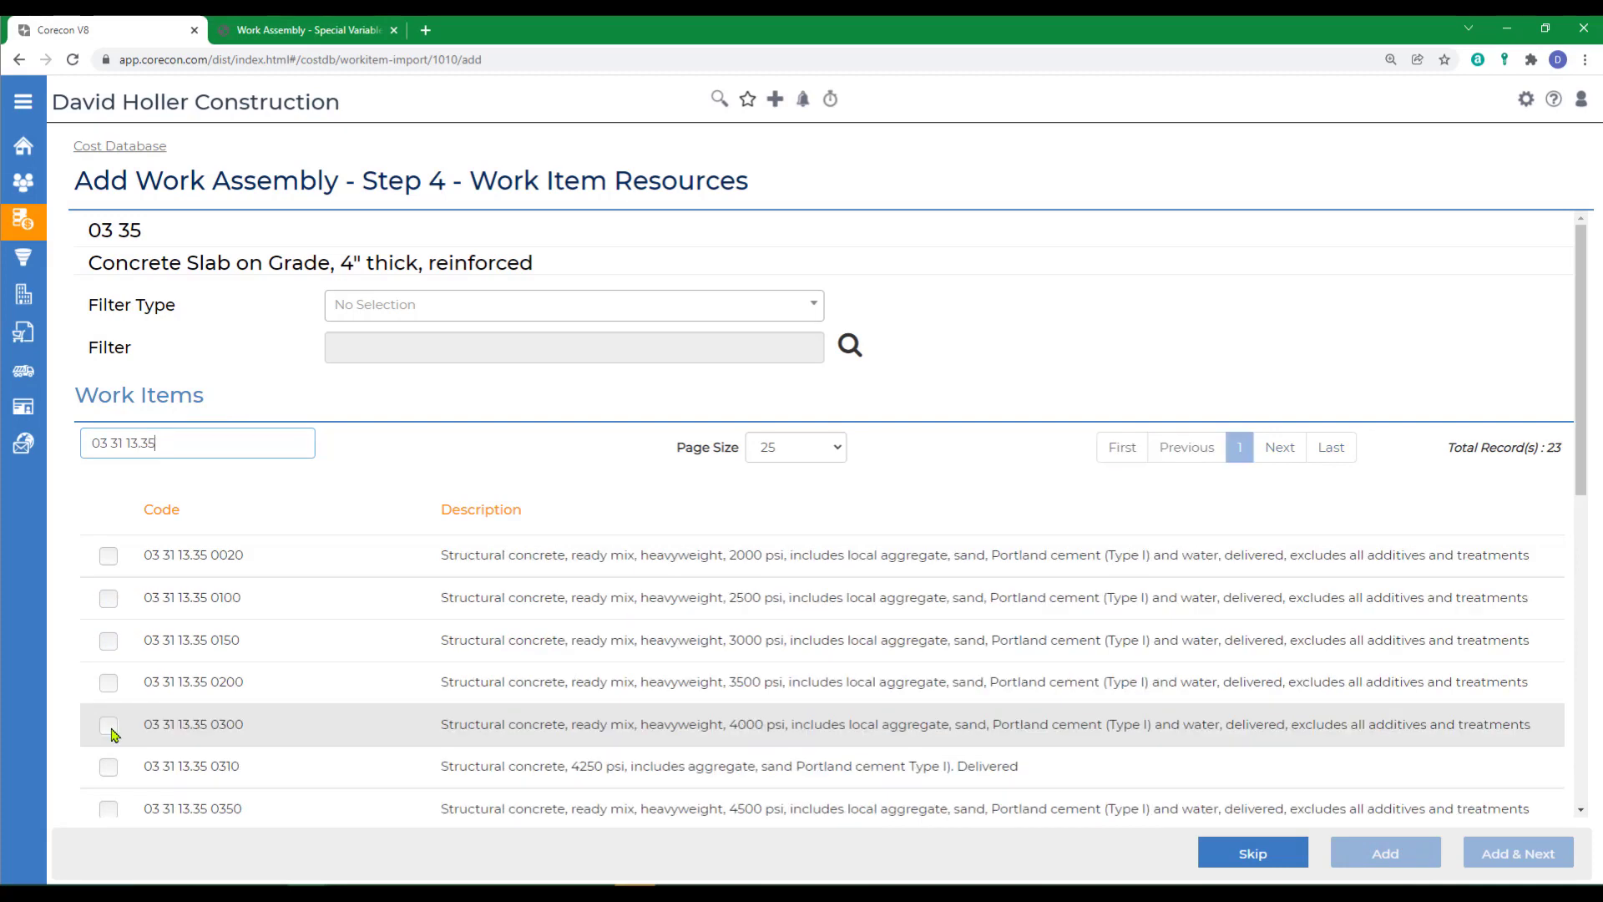
left_click(109, 725)
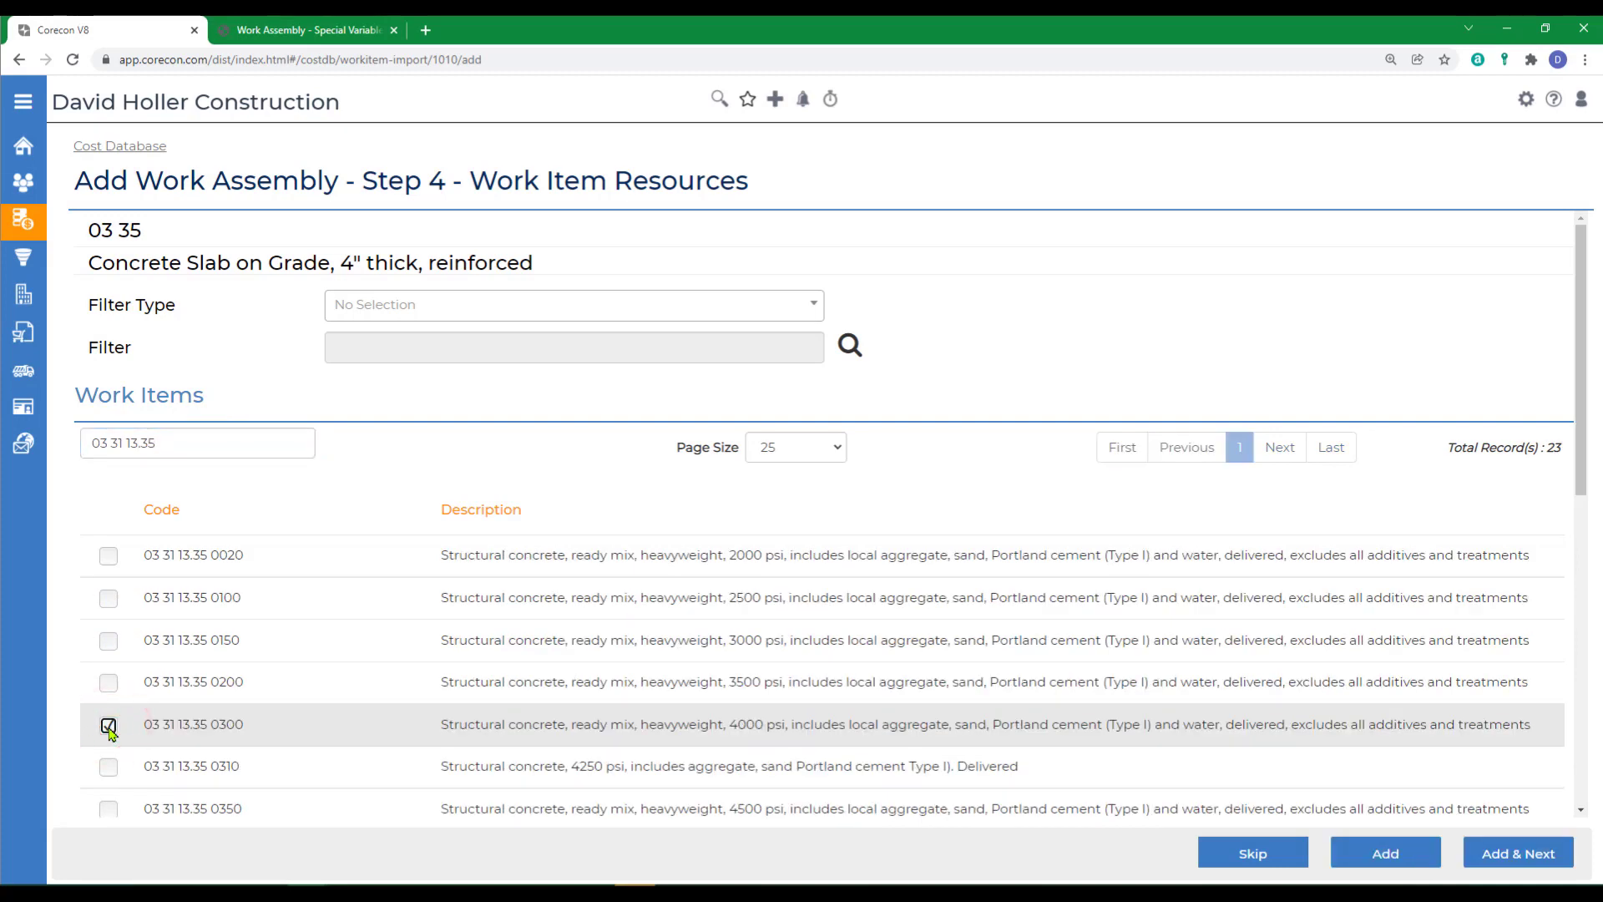
left_click(1382, 848)
- Search work items for 03 31 13.70 430 and add the direct-chute slab-on-grade placing item 03 31 13.70 4300 to the assembly
left_click(288, 446)
type("03 31 1")
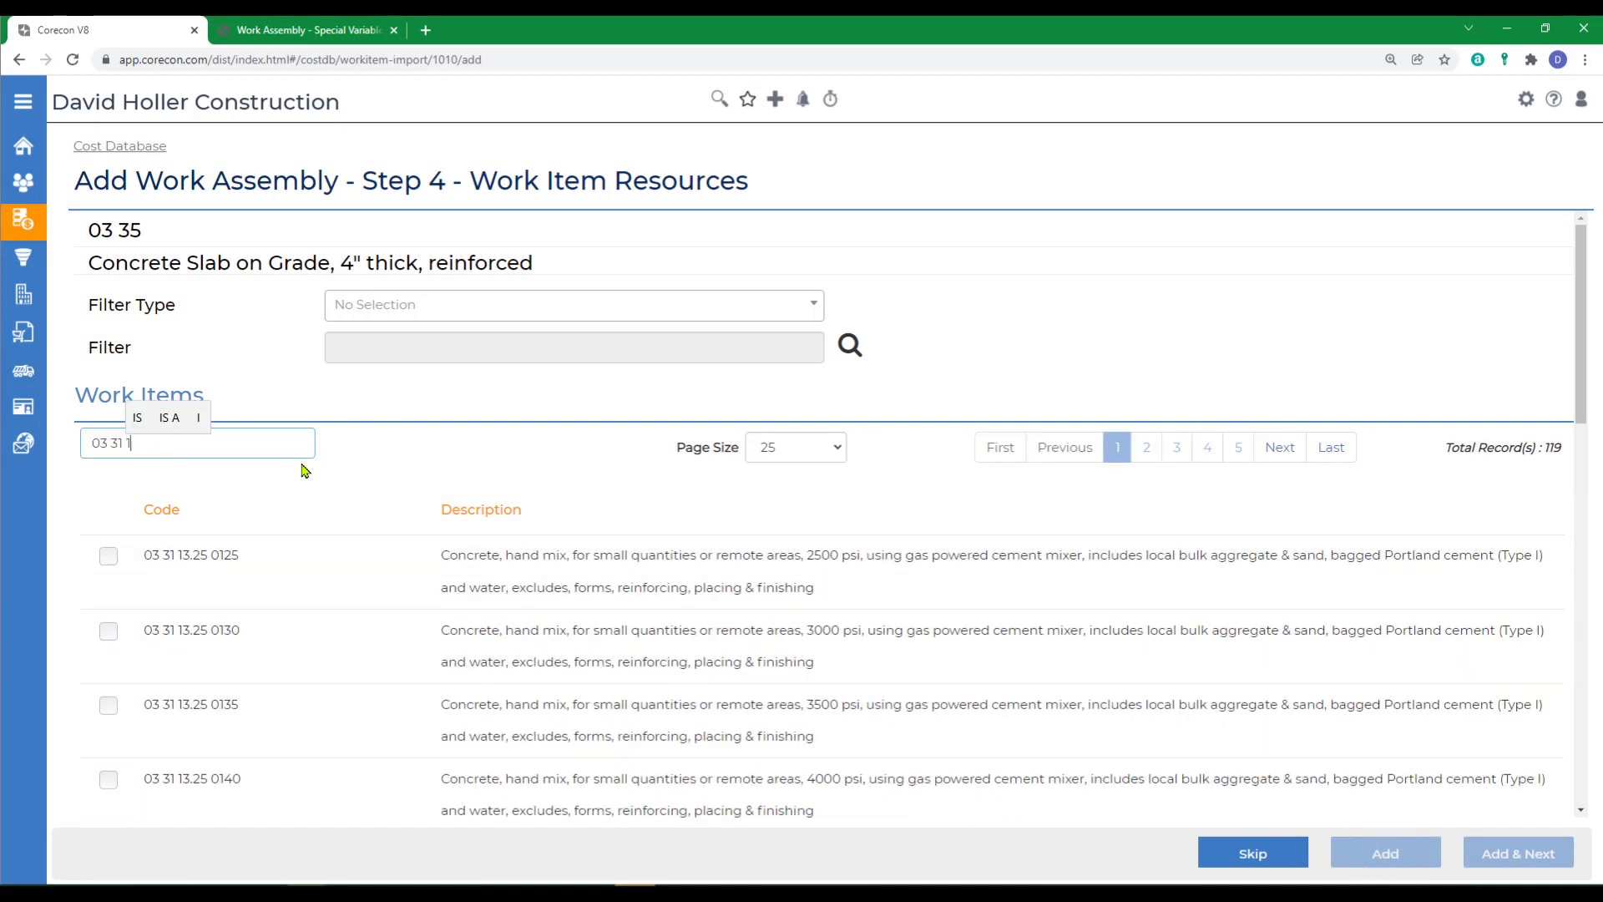
type("3.70 4")
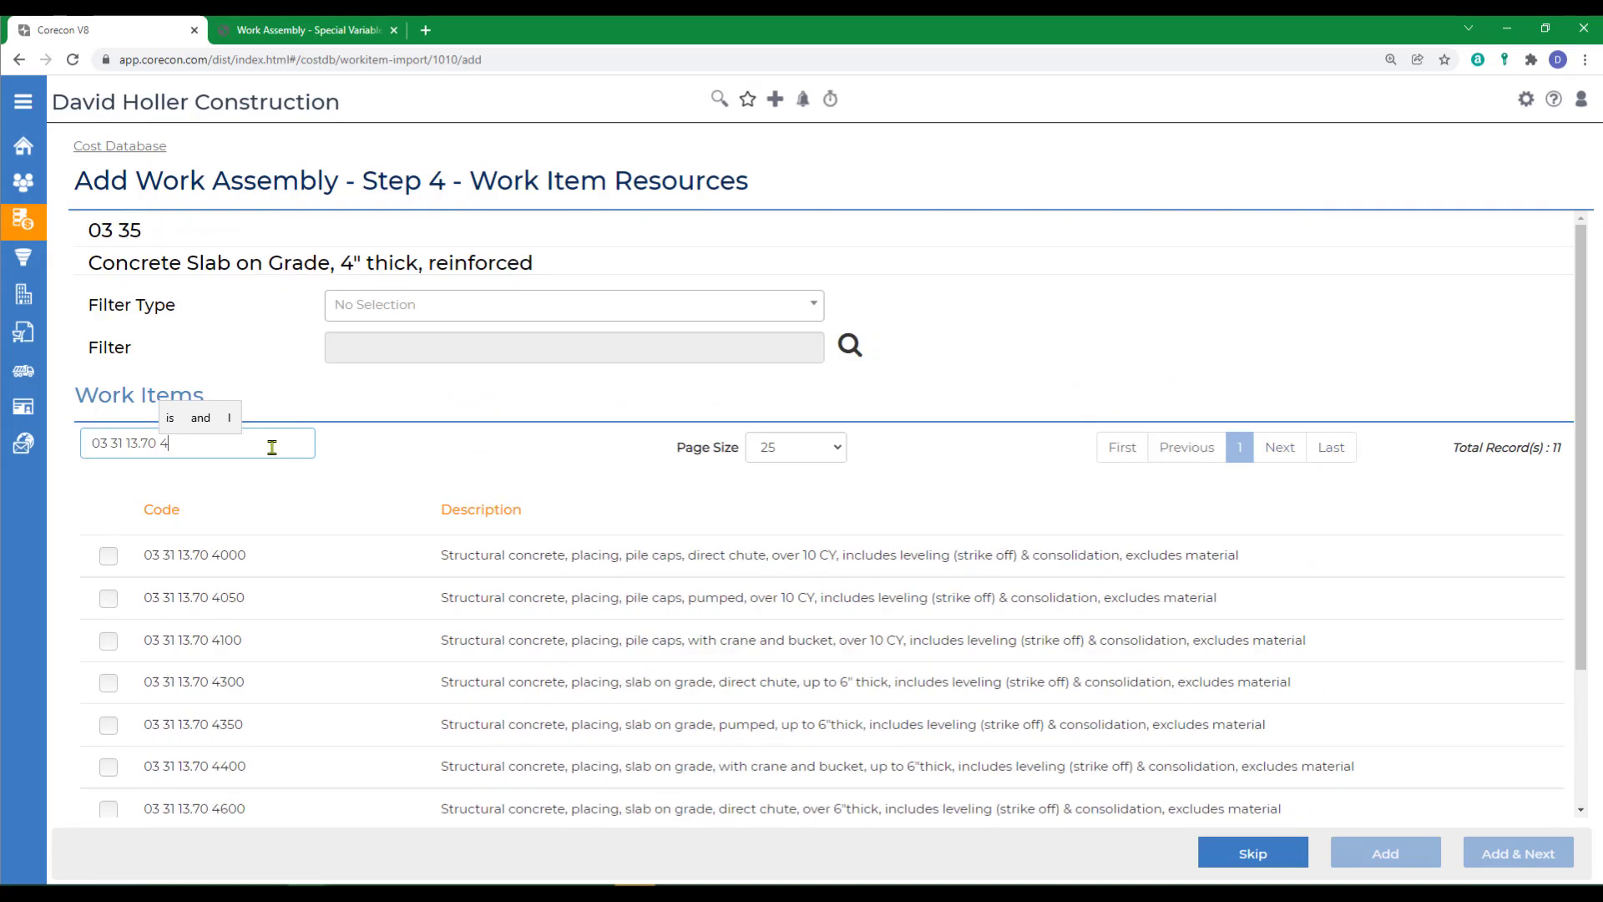
type("30")
left_click(110, 556)
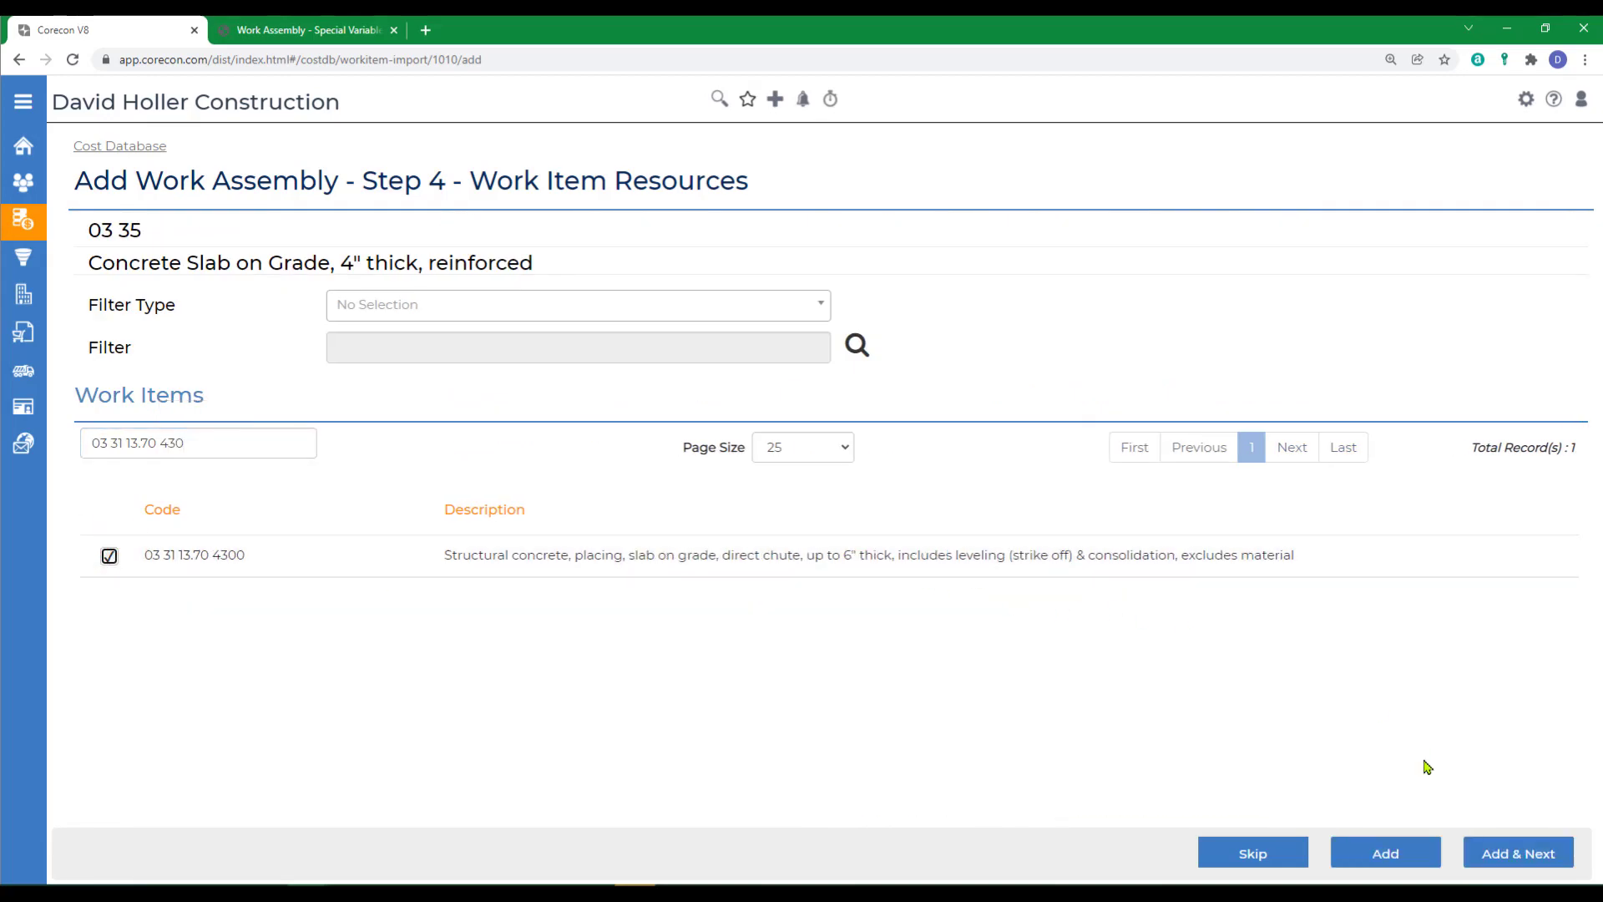
left_click(1389, 858)
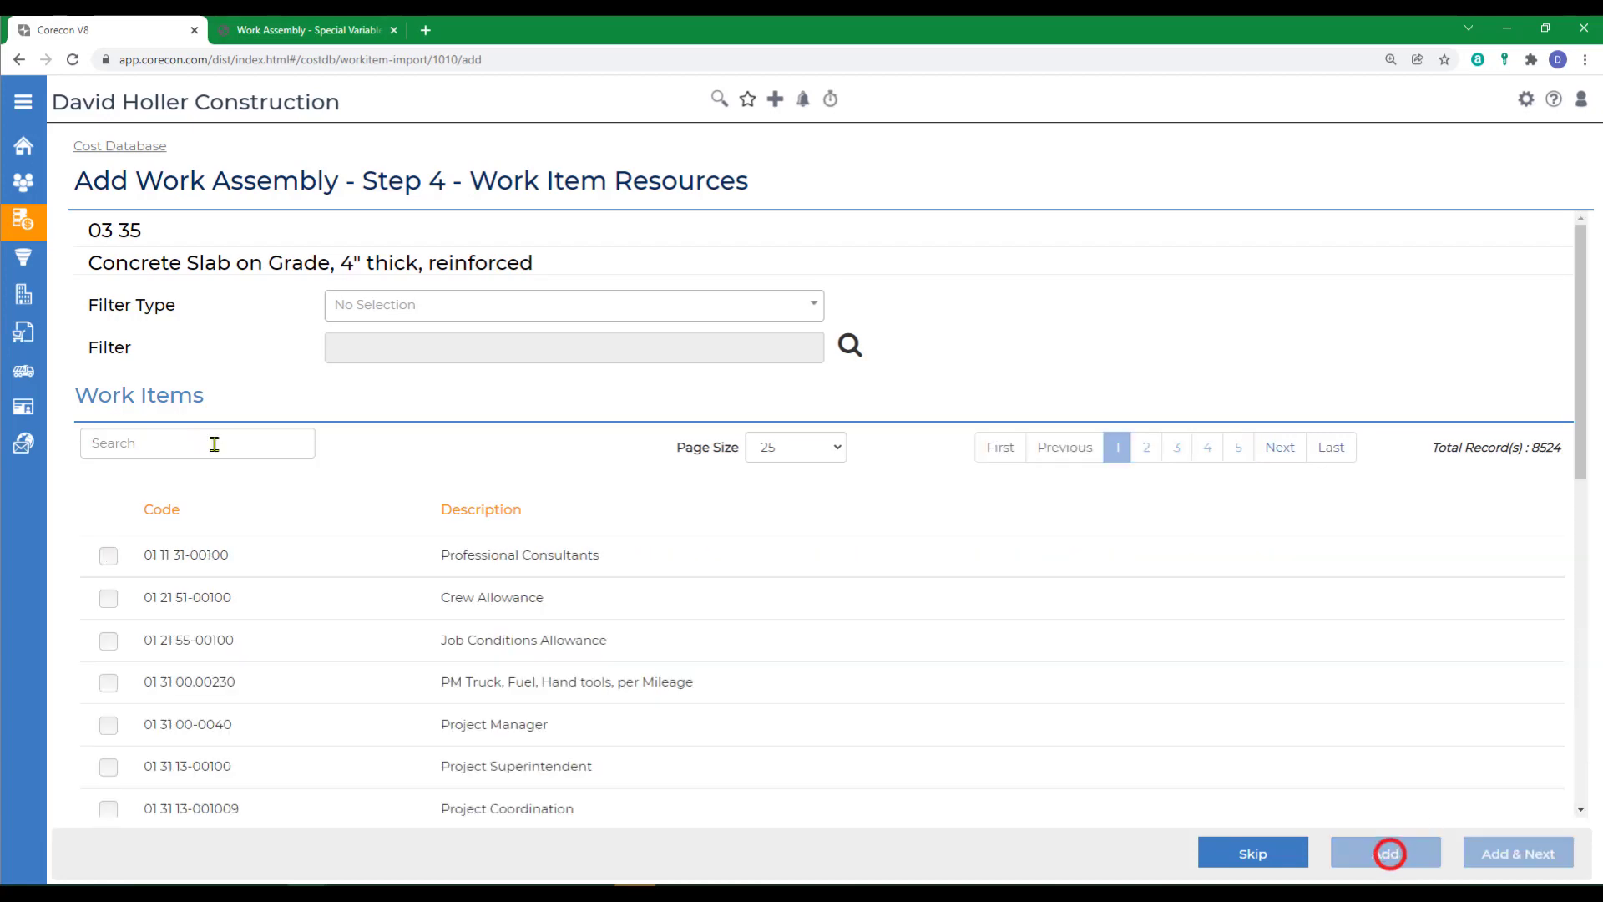
- Search work items for 03 35 13.30 025 and add concrete finishing item 03 35 13.30 0250 to the assembly
left_click(211, 442)
type("03 35 13.30 025")
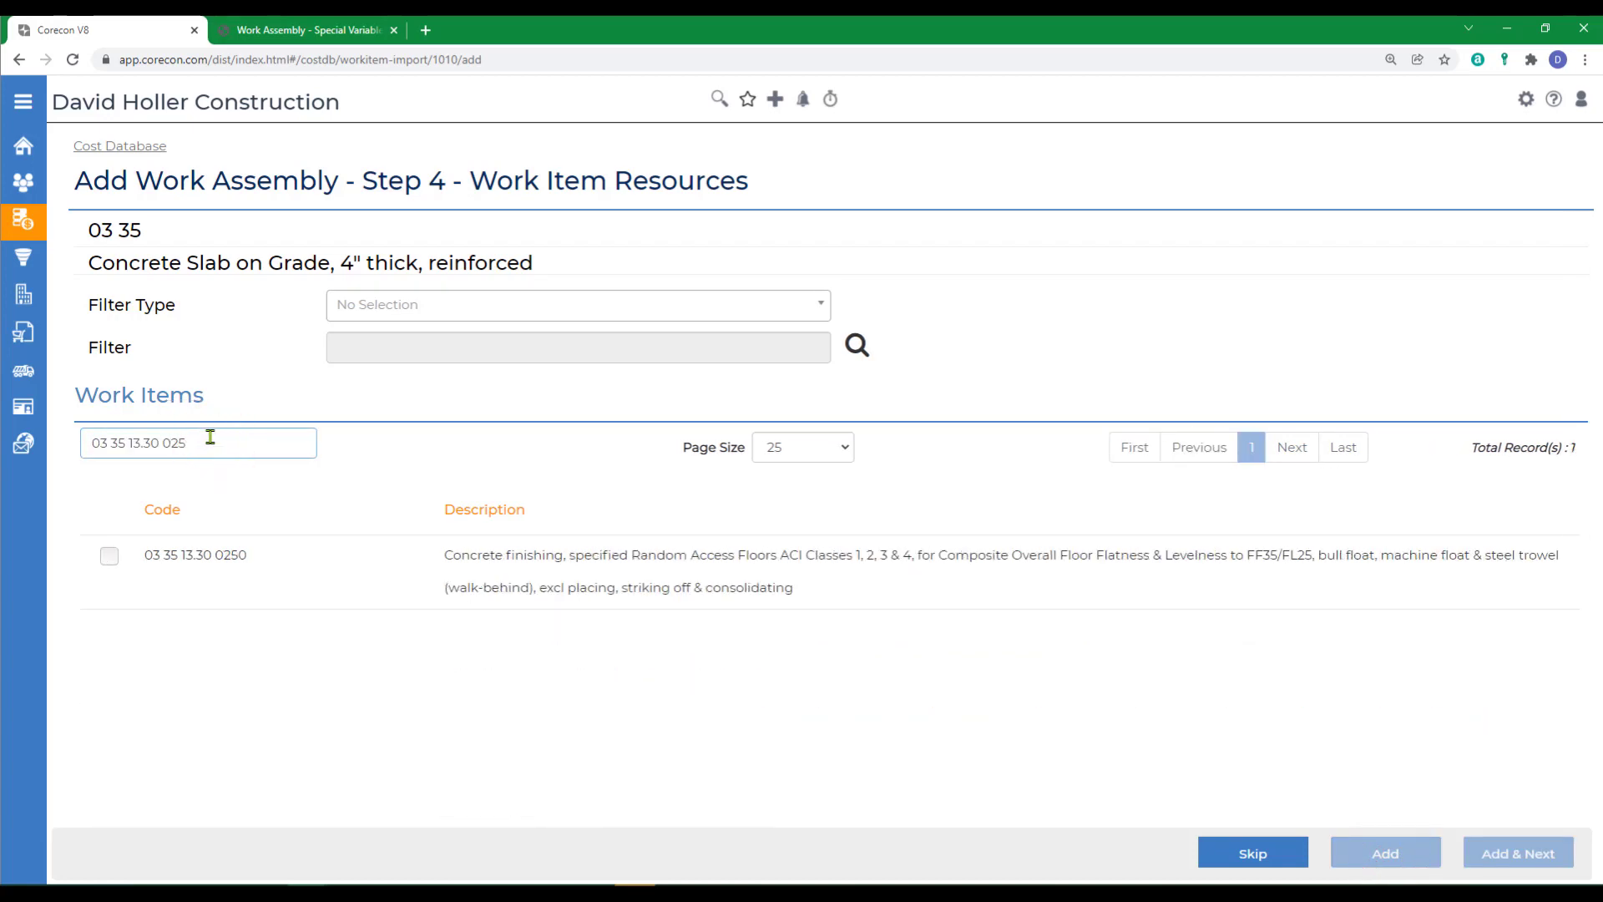
left_click(109, 556)
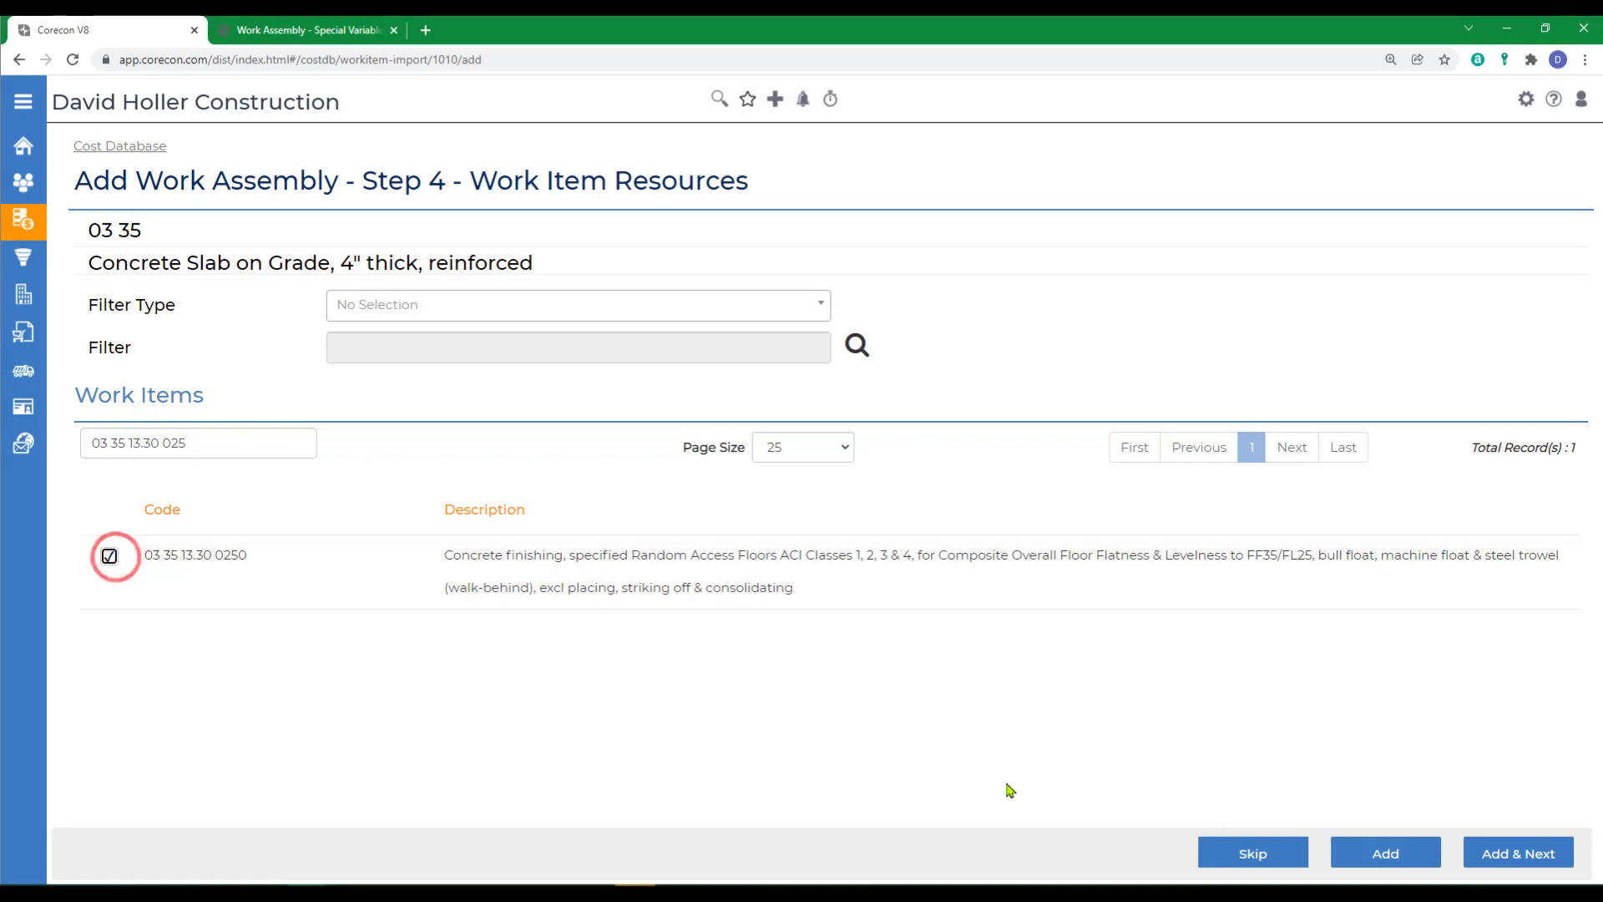
left_click(1389, 855)
- Search work items for 03 35 16.30 20 and add the light-service metallic floor hardener item 03 35 16.30 2000 to the assembly
left_click(217, 443)
type("03 35 16.3")
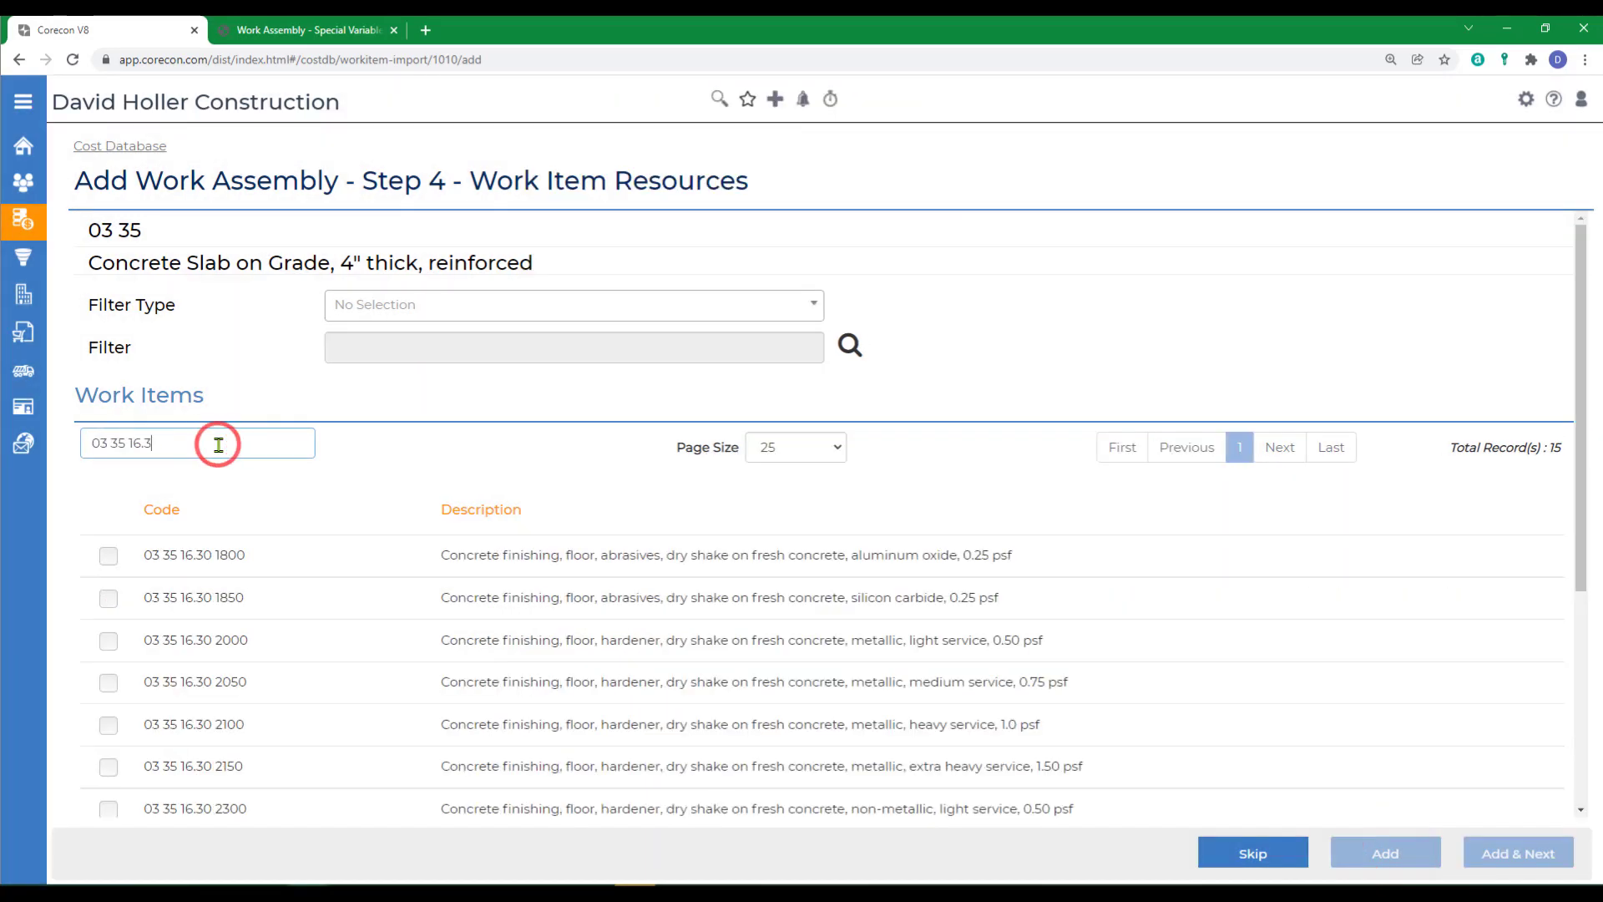
type("0 20")
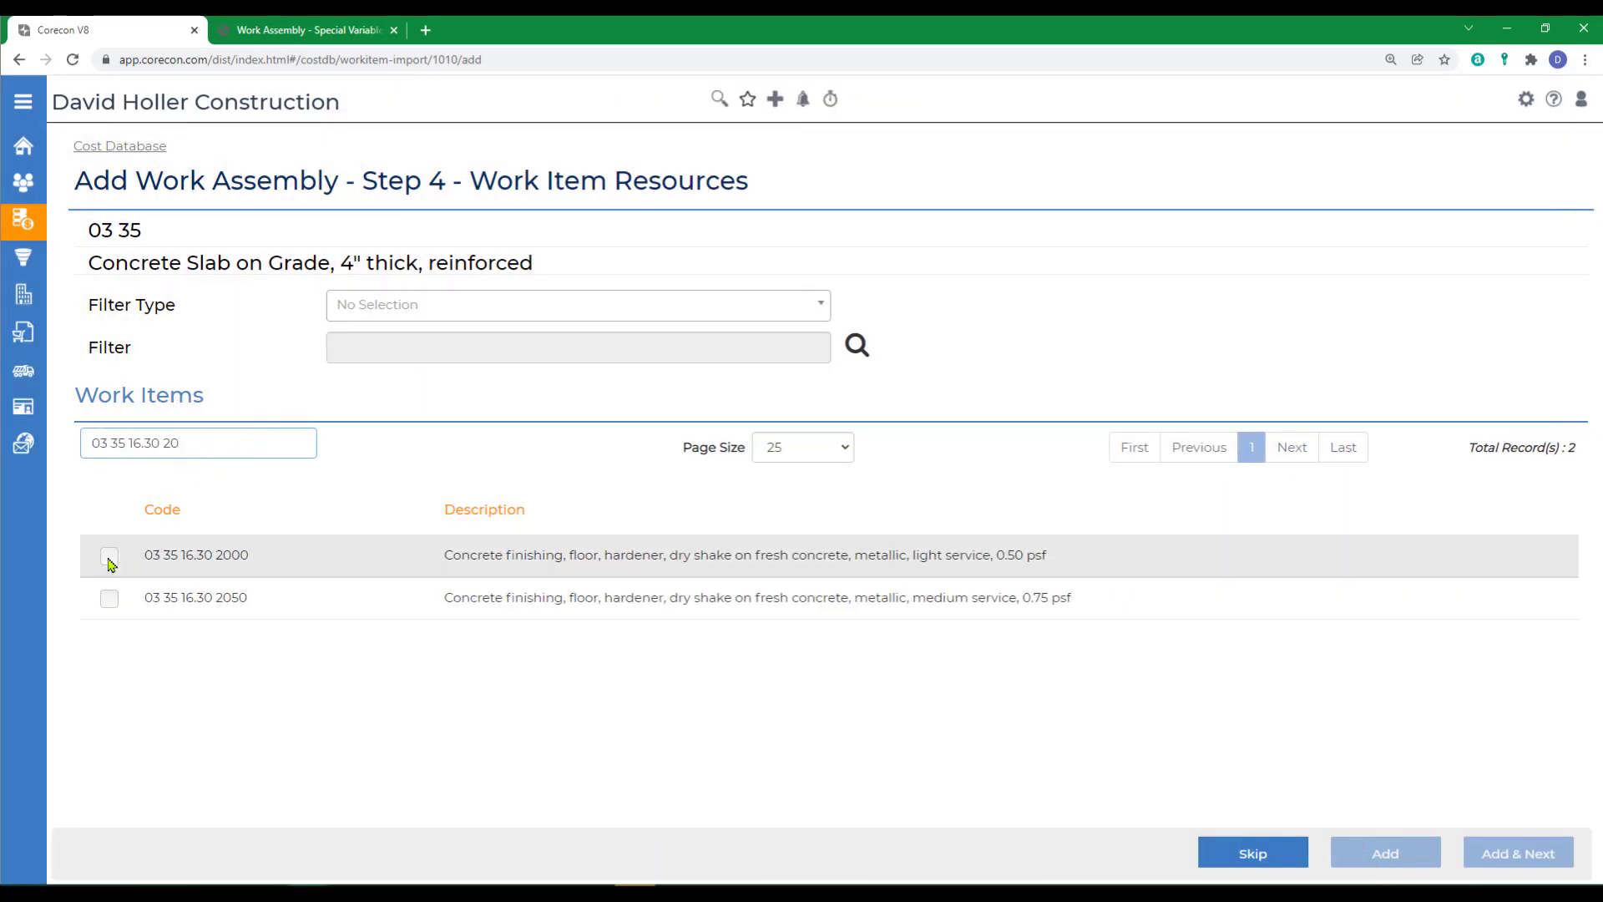
left_click(108, 557)
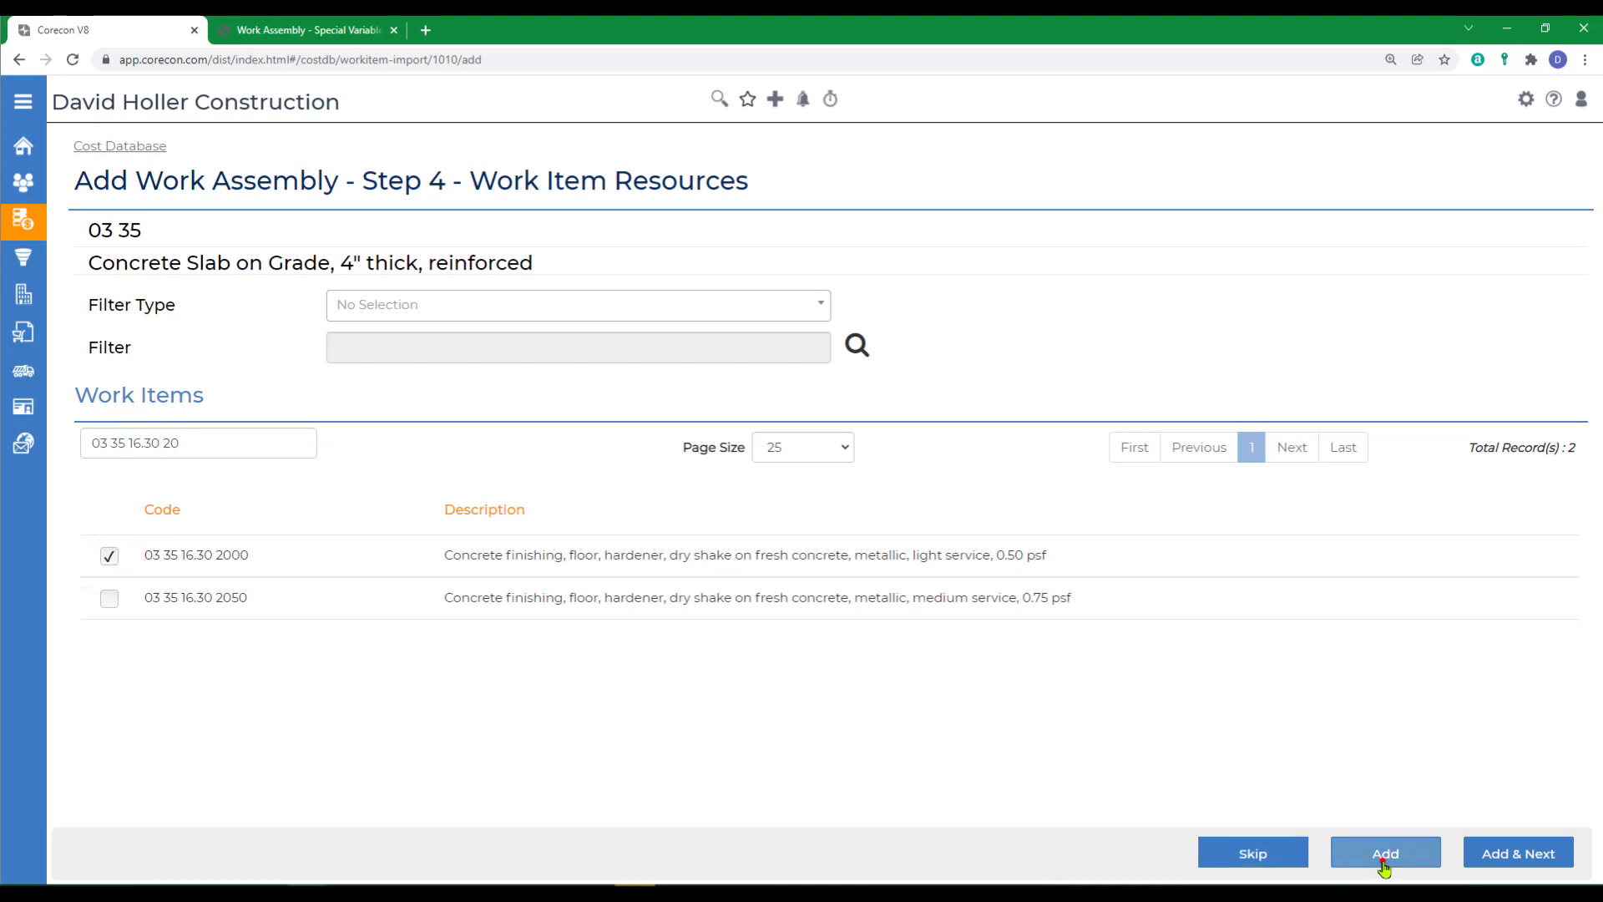
left_click(1382, 860)
- Search work items for 03 39 23.13 030 and add the sprayed membrane curing compound item 03 39 23.13 0300 to the assembly
left_click(215, 438)
type("03 39")
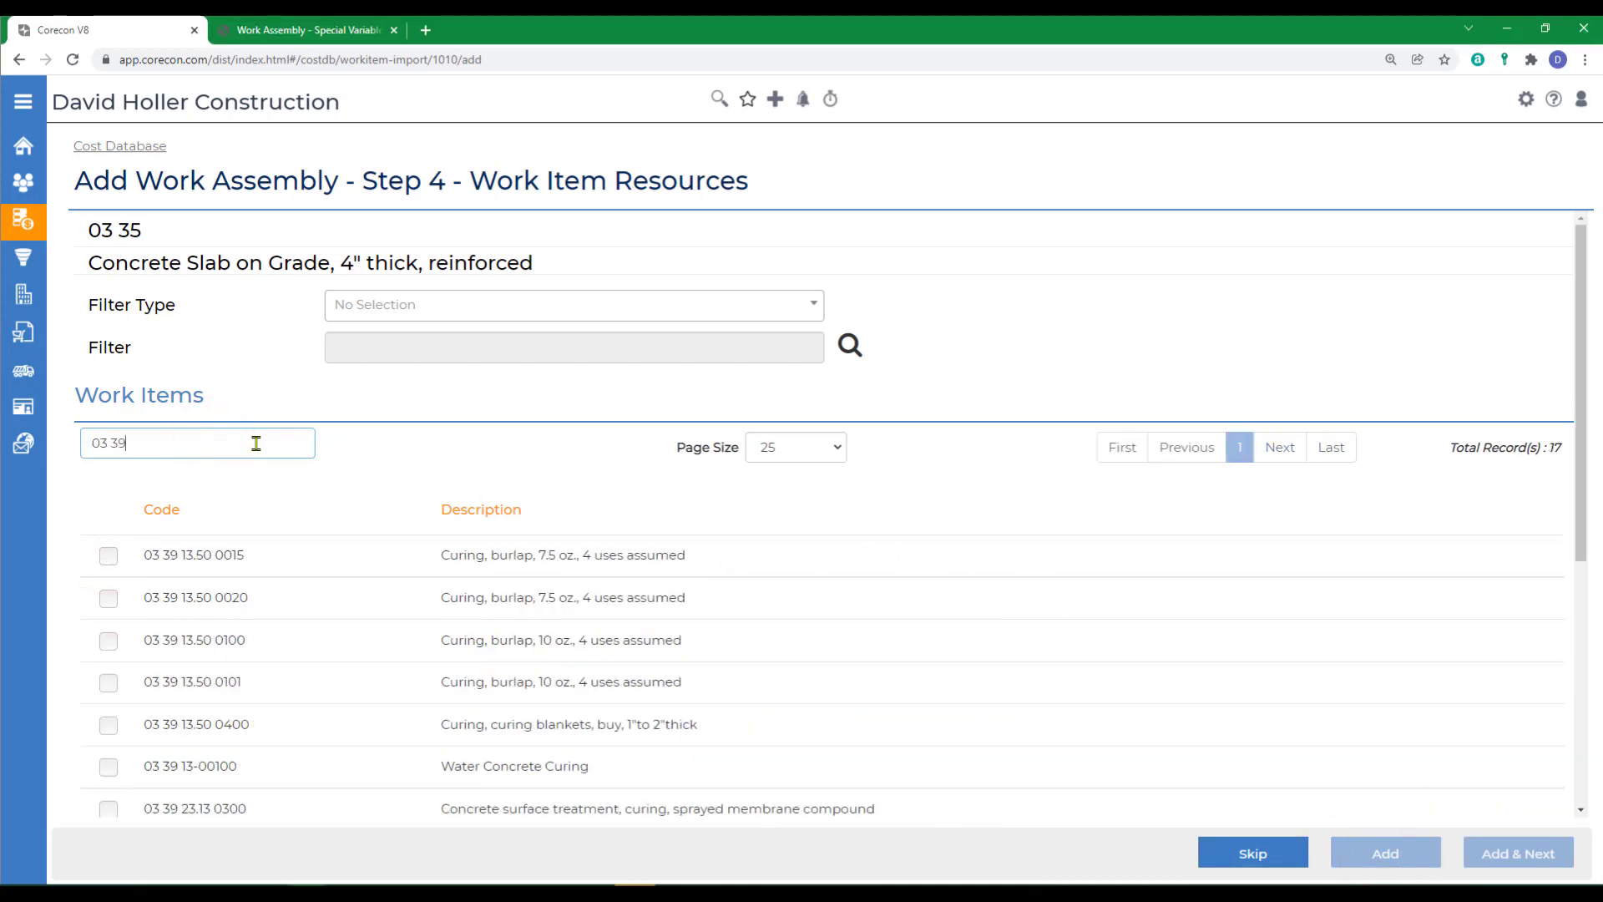
type(" 23.13 030")
left_click(109, 555)
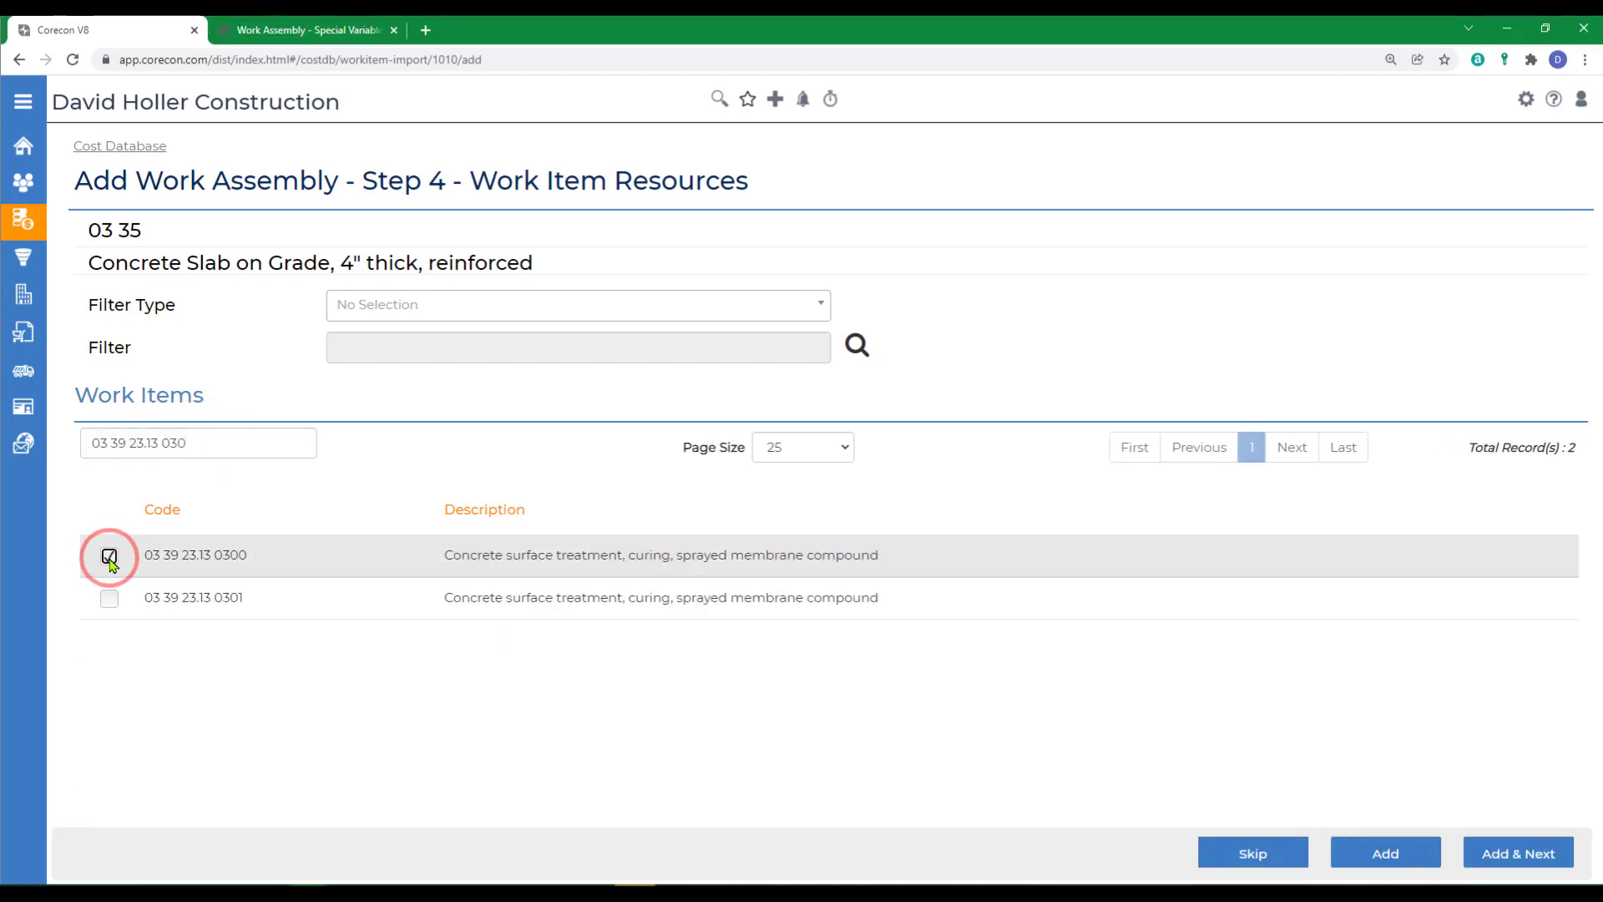
left_click(1386, 851)
- Search work items for 07 26 10.10 and add the 6 mil polyethylene vapor barrier item 07 26 10.10 0900 to the assembly
type("07 26 10.10")
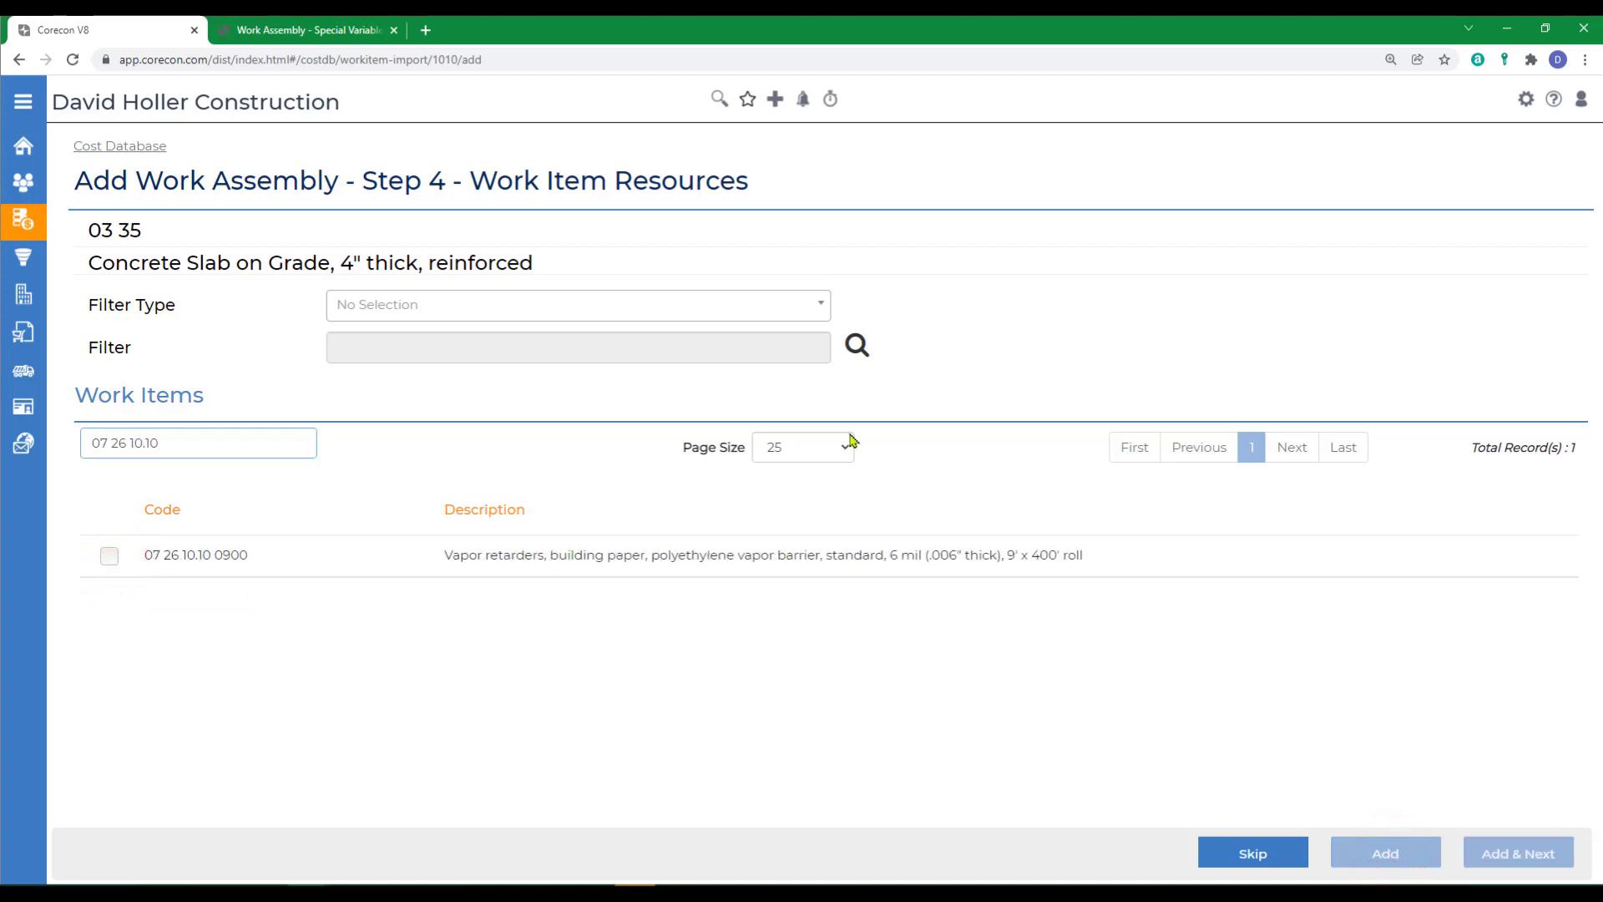
left_click(109, 555)
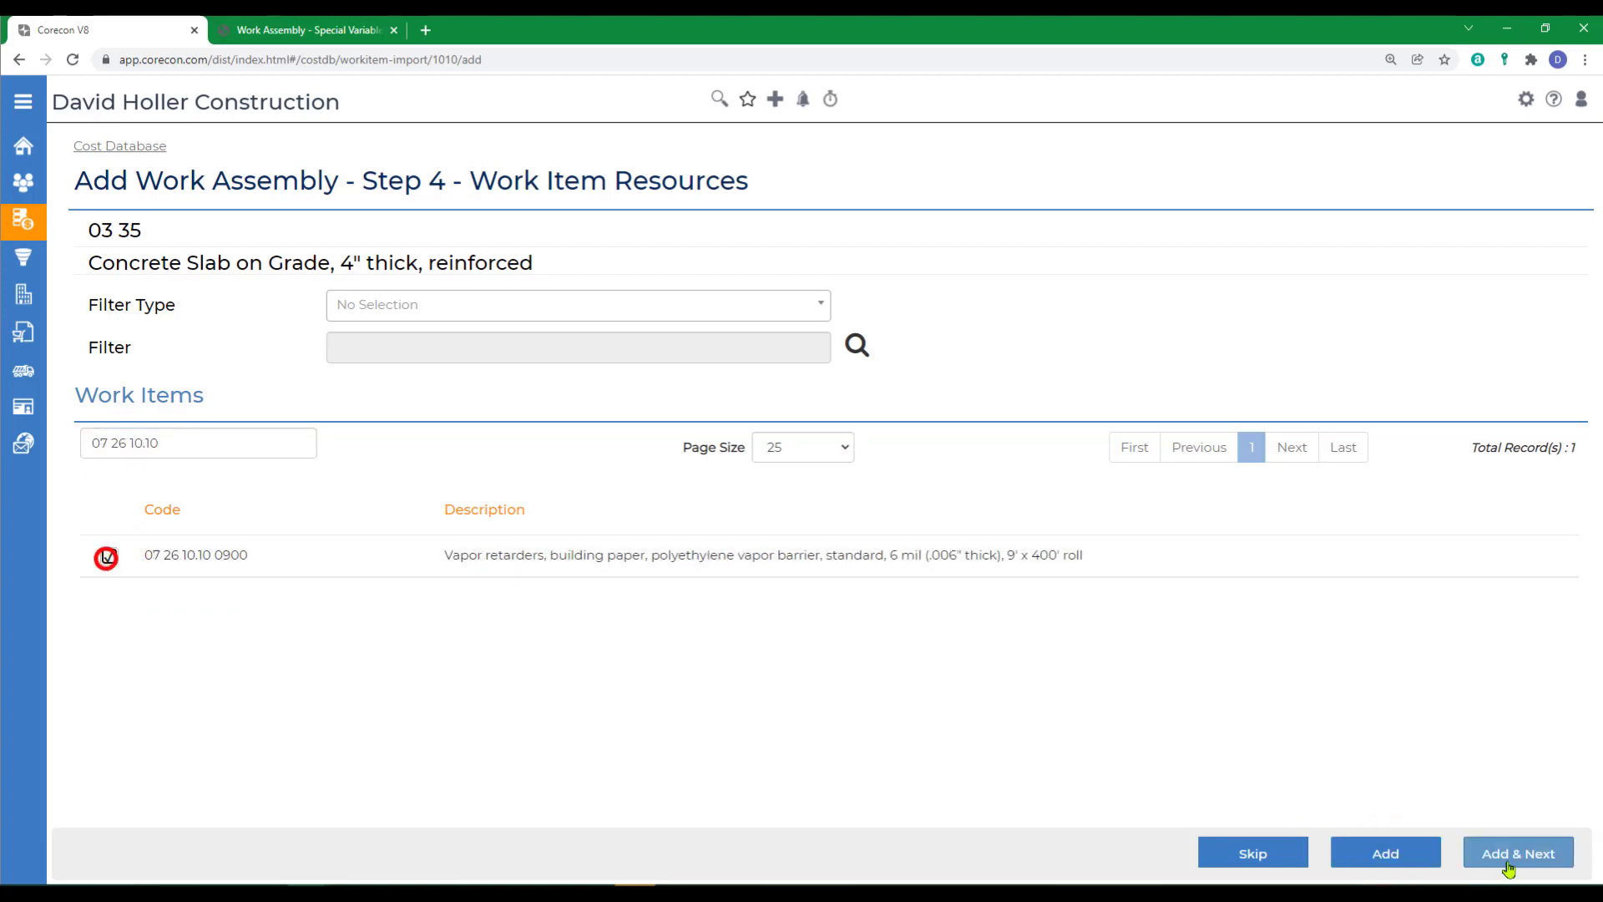
left_click(1387, 859)
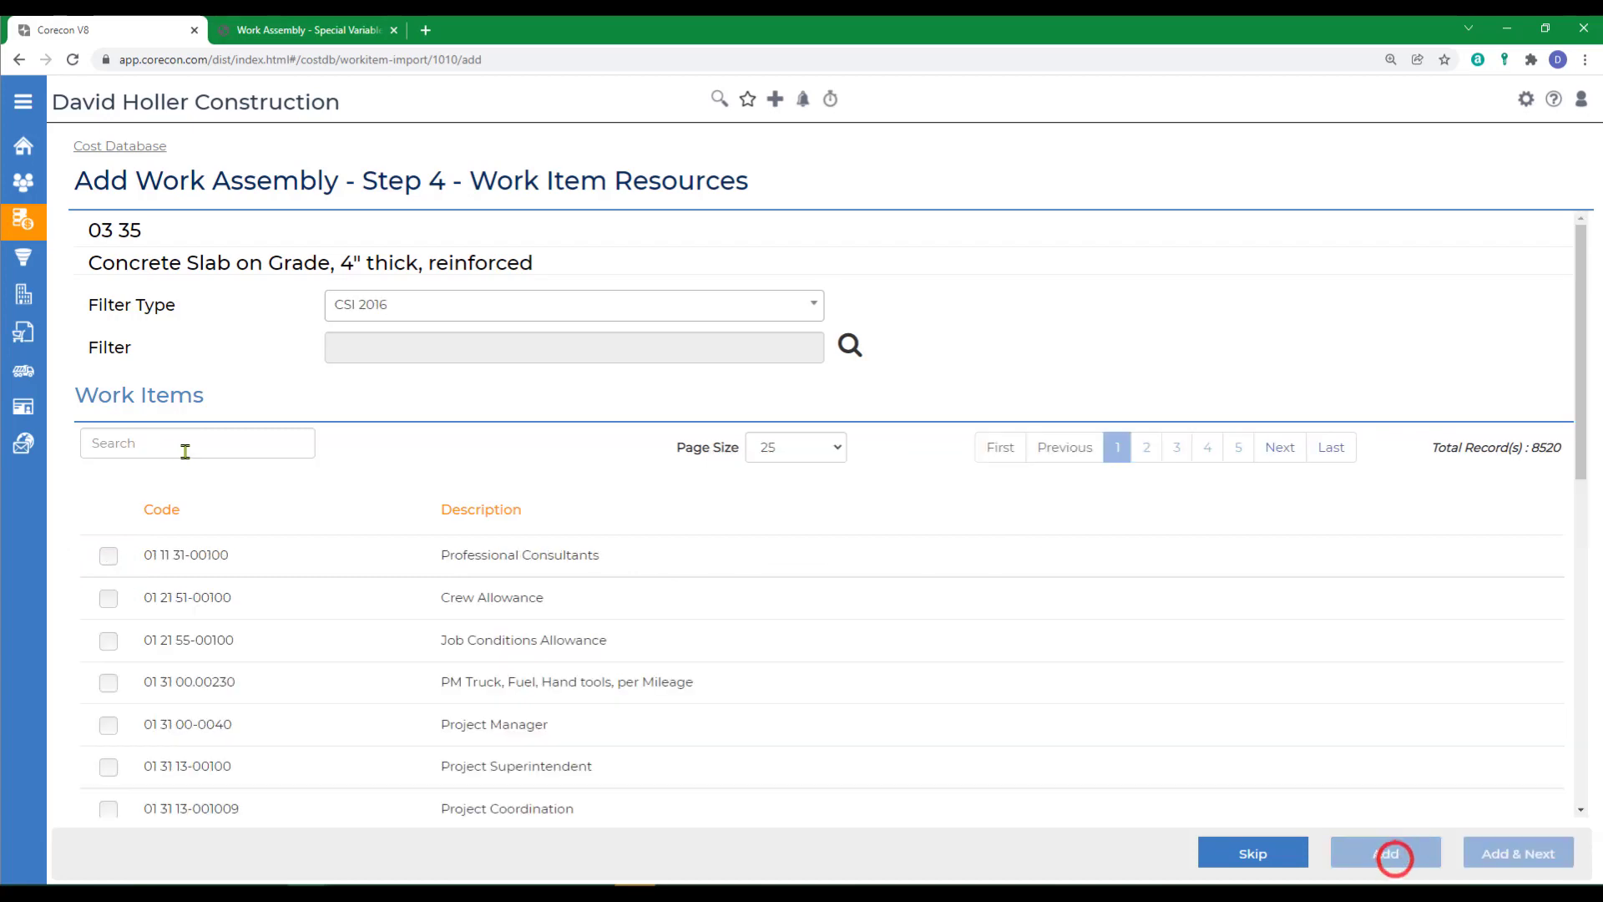
- Search work items for 31 22 16.10 and proceed to the equation variables without adding a fine grading item
left_click(143, 451)
type("31 22 16.10")
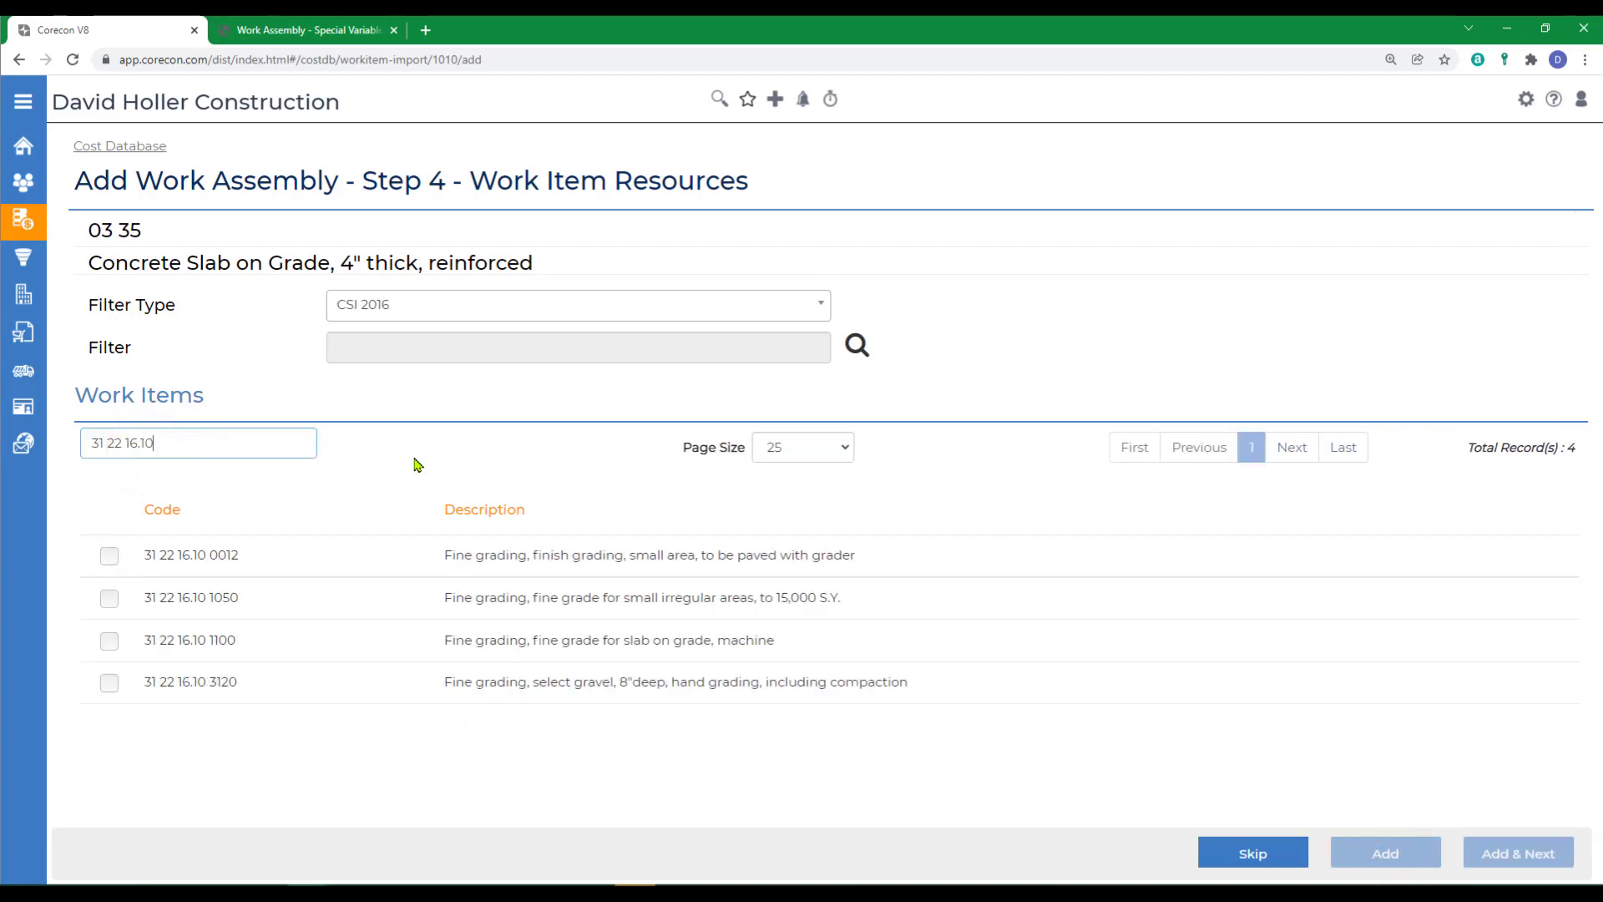
left_click(109, 555)
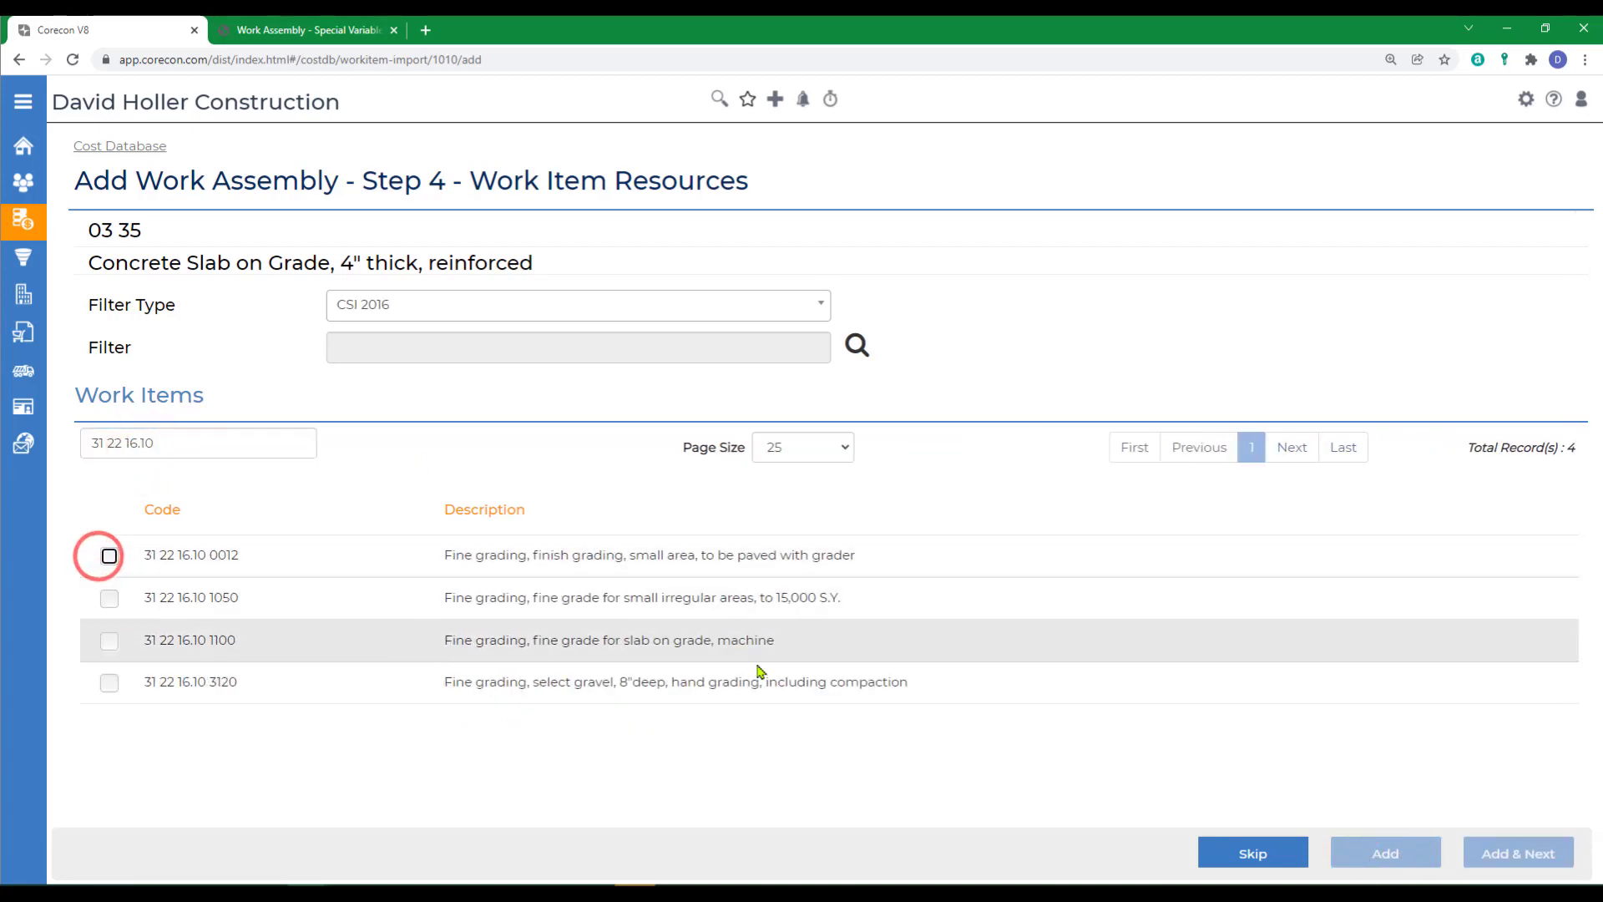
left_click(1254, 852)
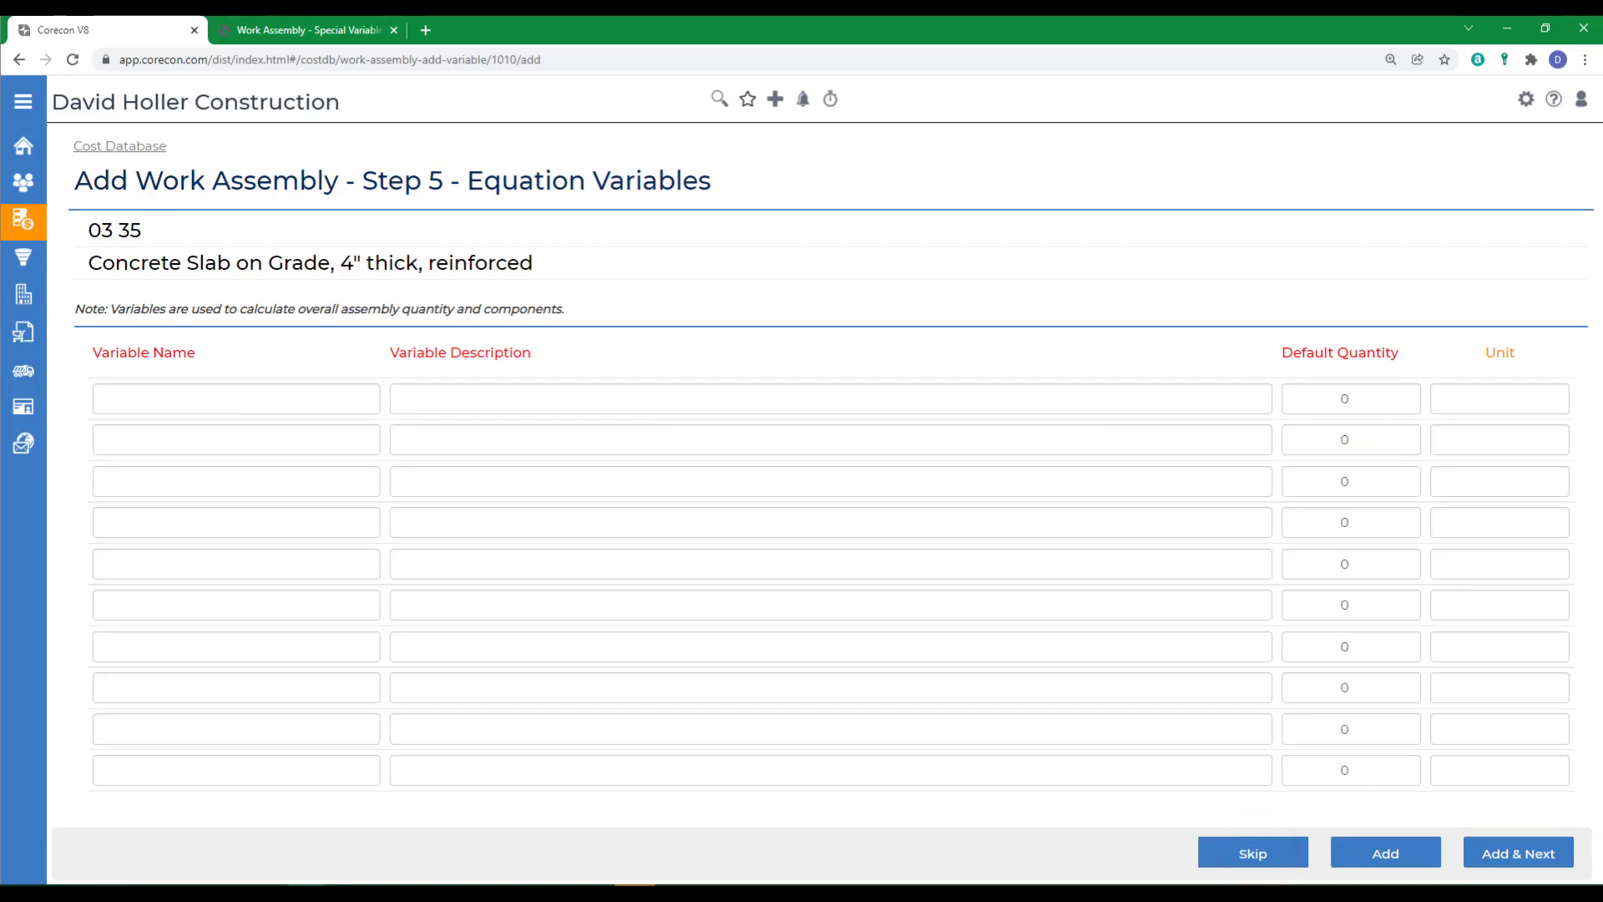
- Name the first equation variable V01
left_click(265, 397)
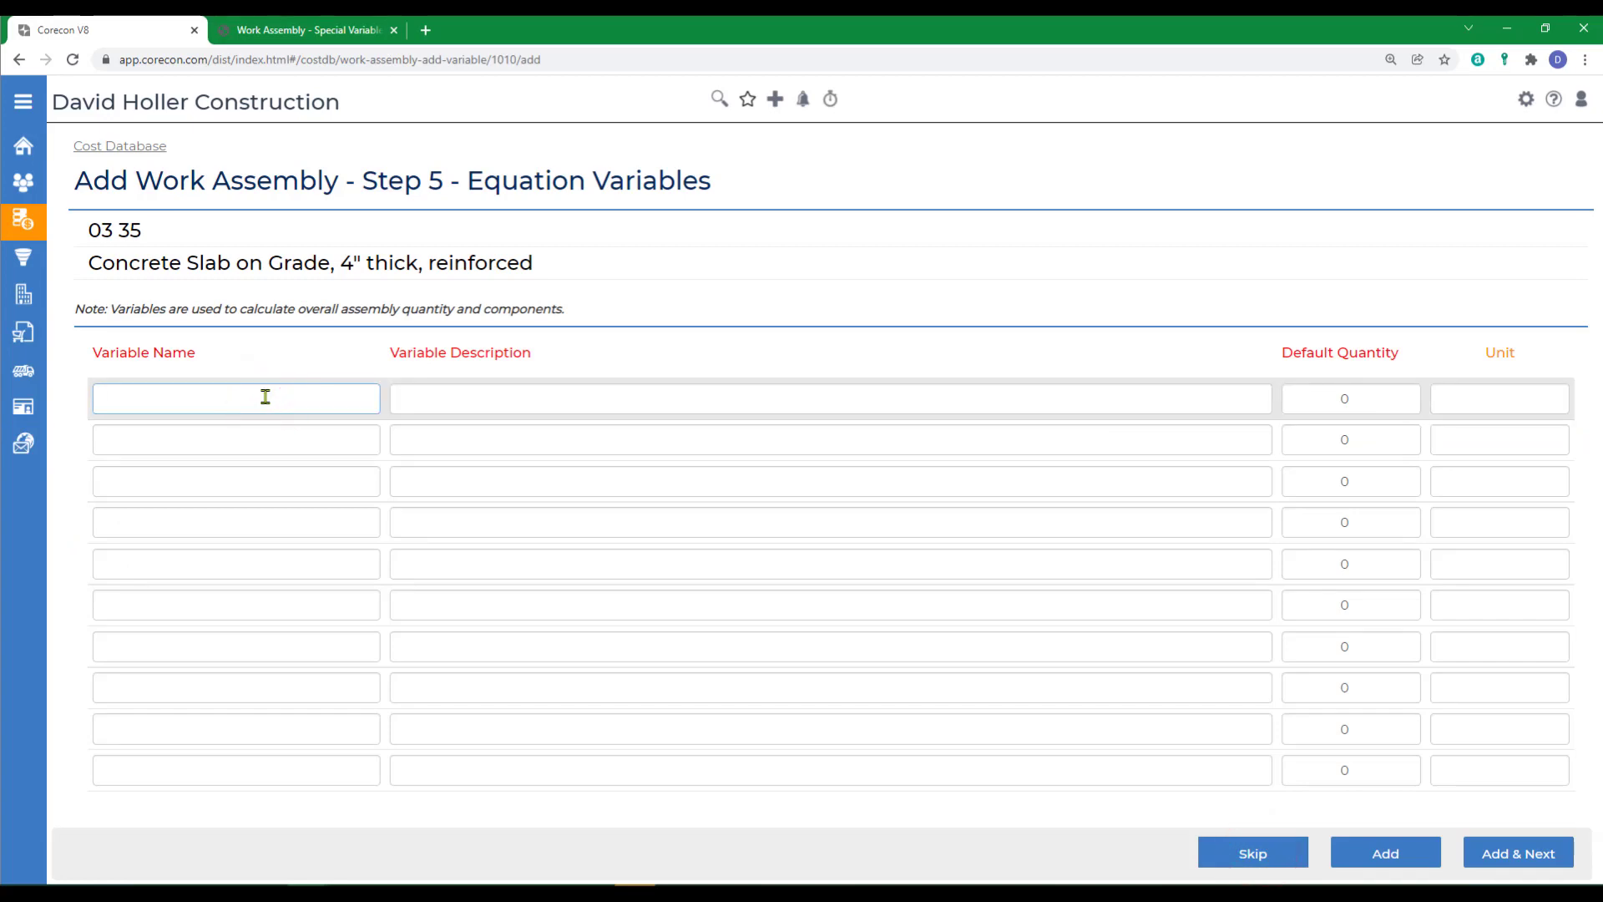
type("V")
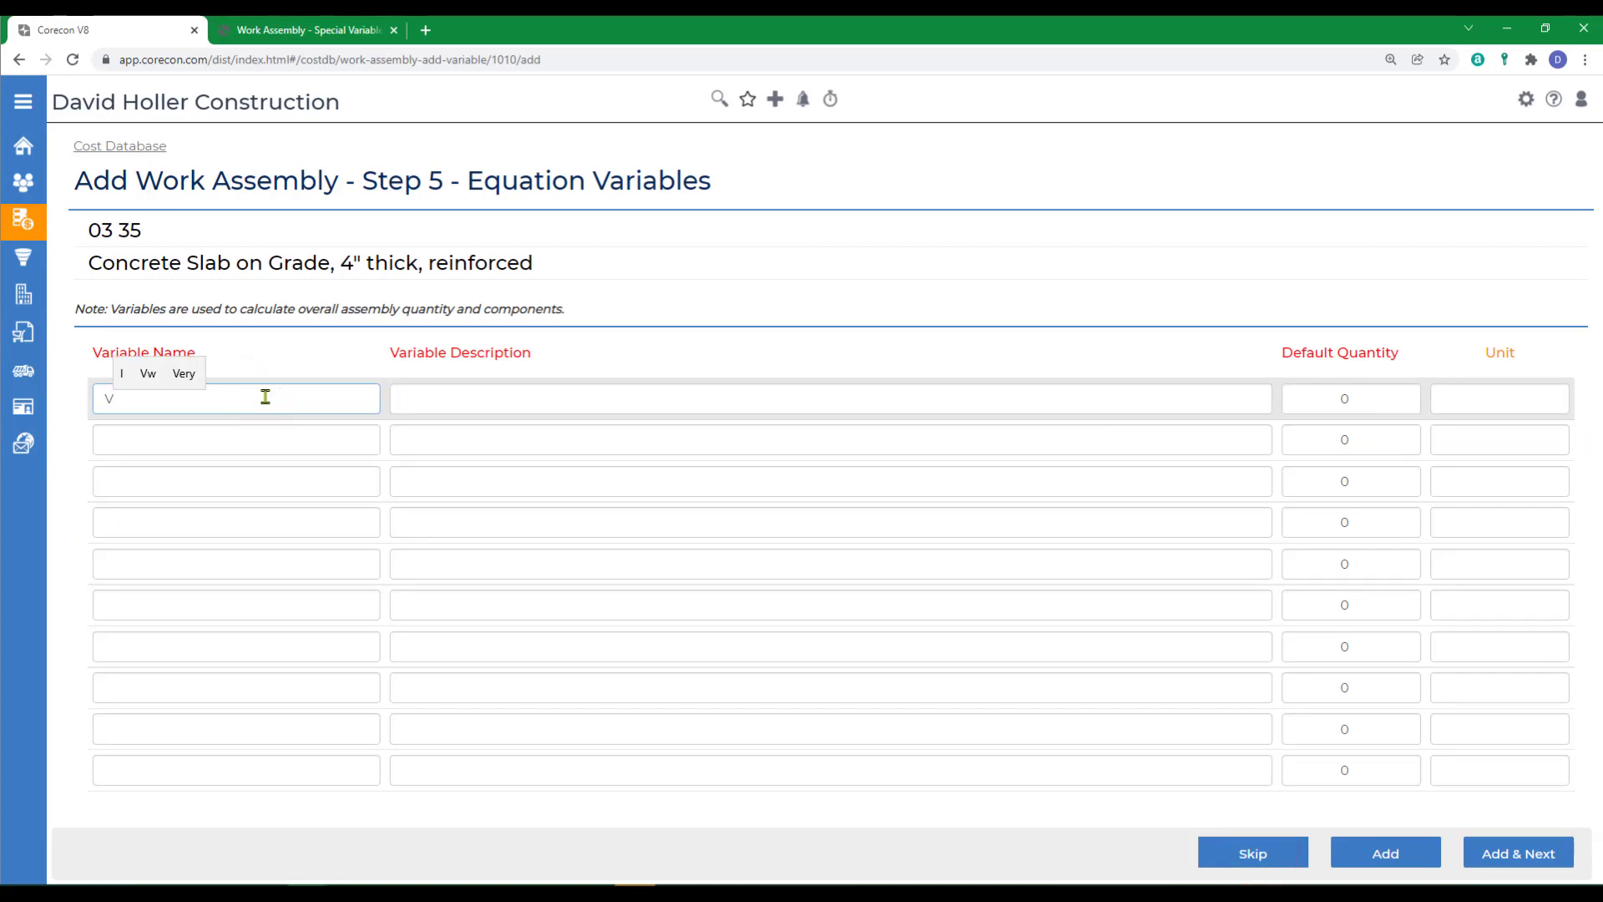
type("01")
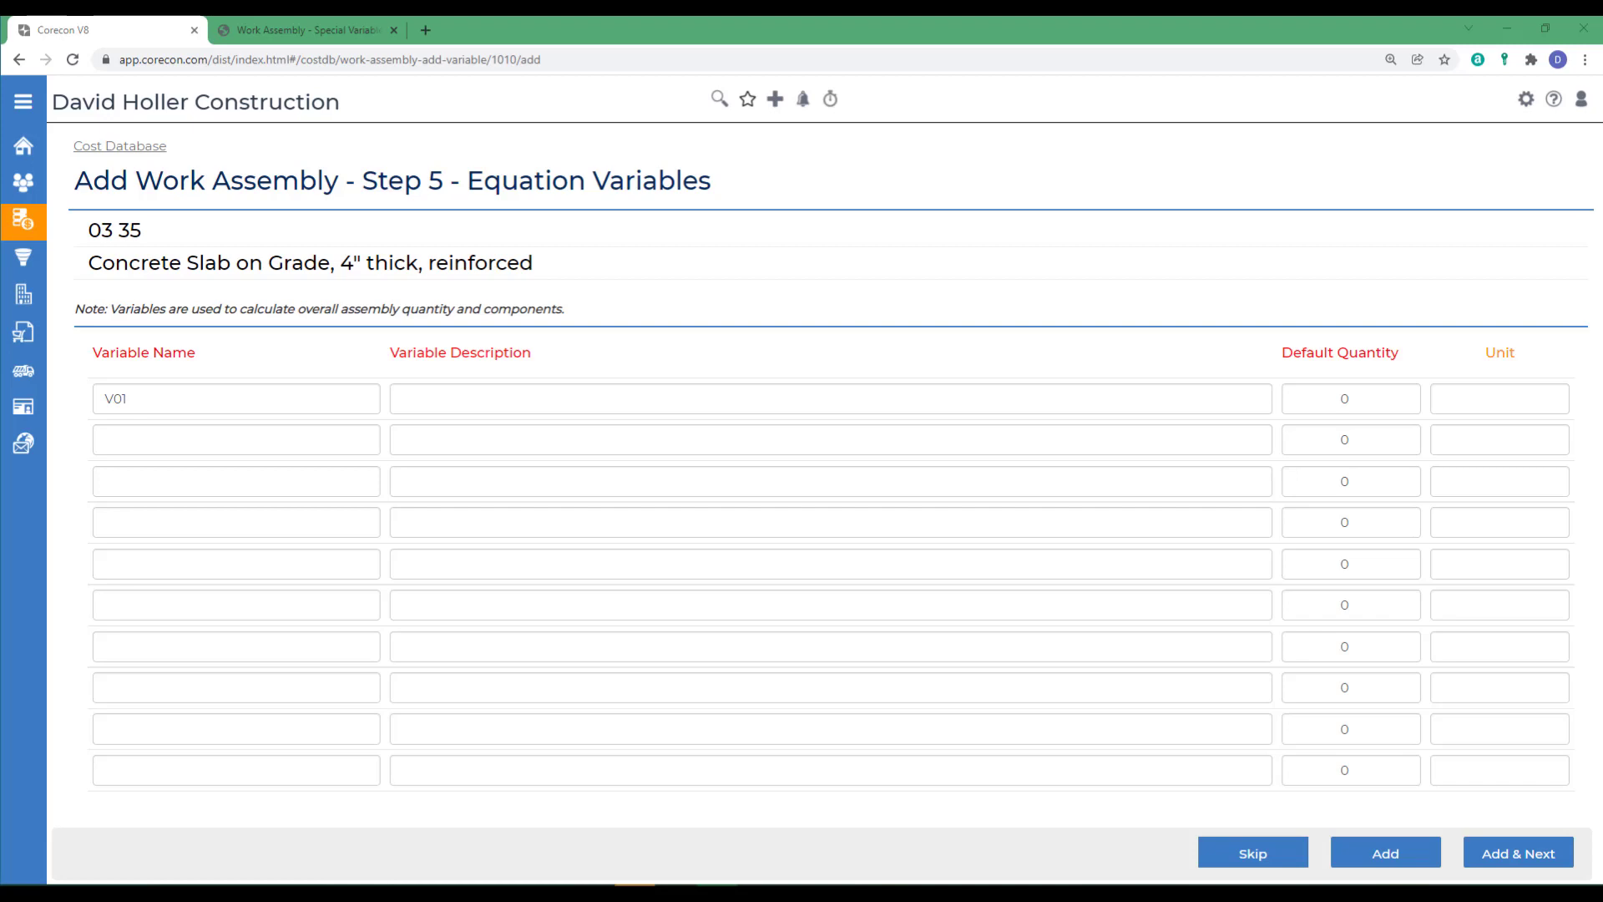
left_click(239, 401)
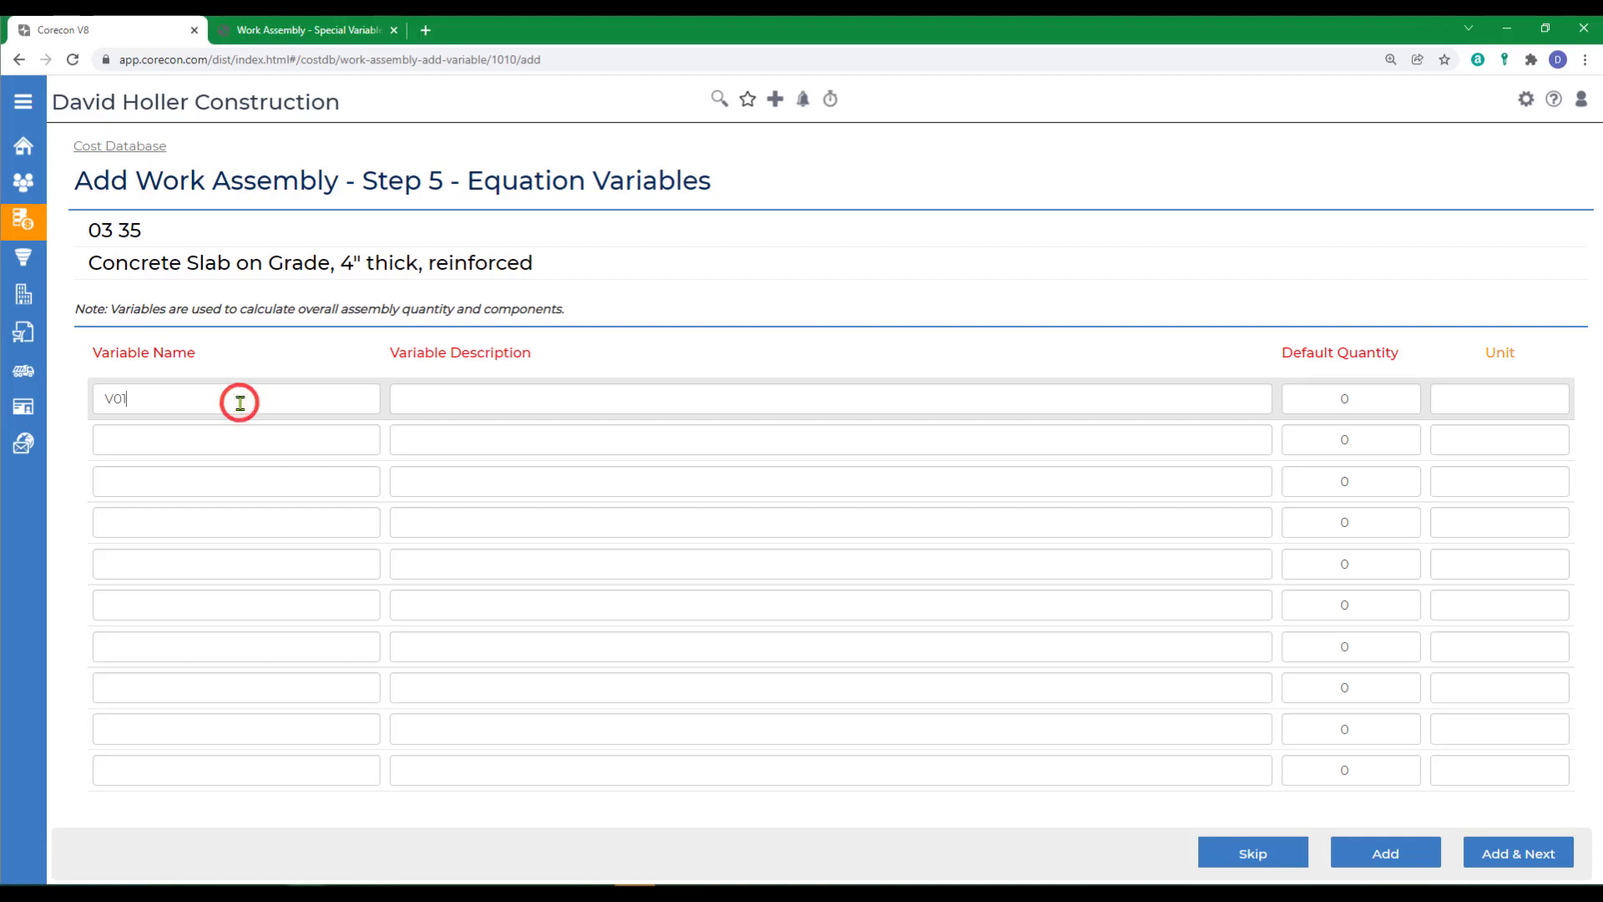
- Describe variable V01 as Work Assembly Quantity with default quantity 1 and unit SF, and add it to the assembly
left_click(431, 399)
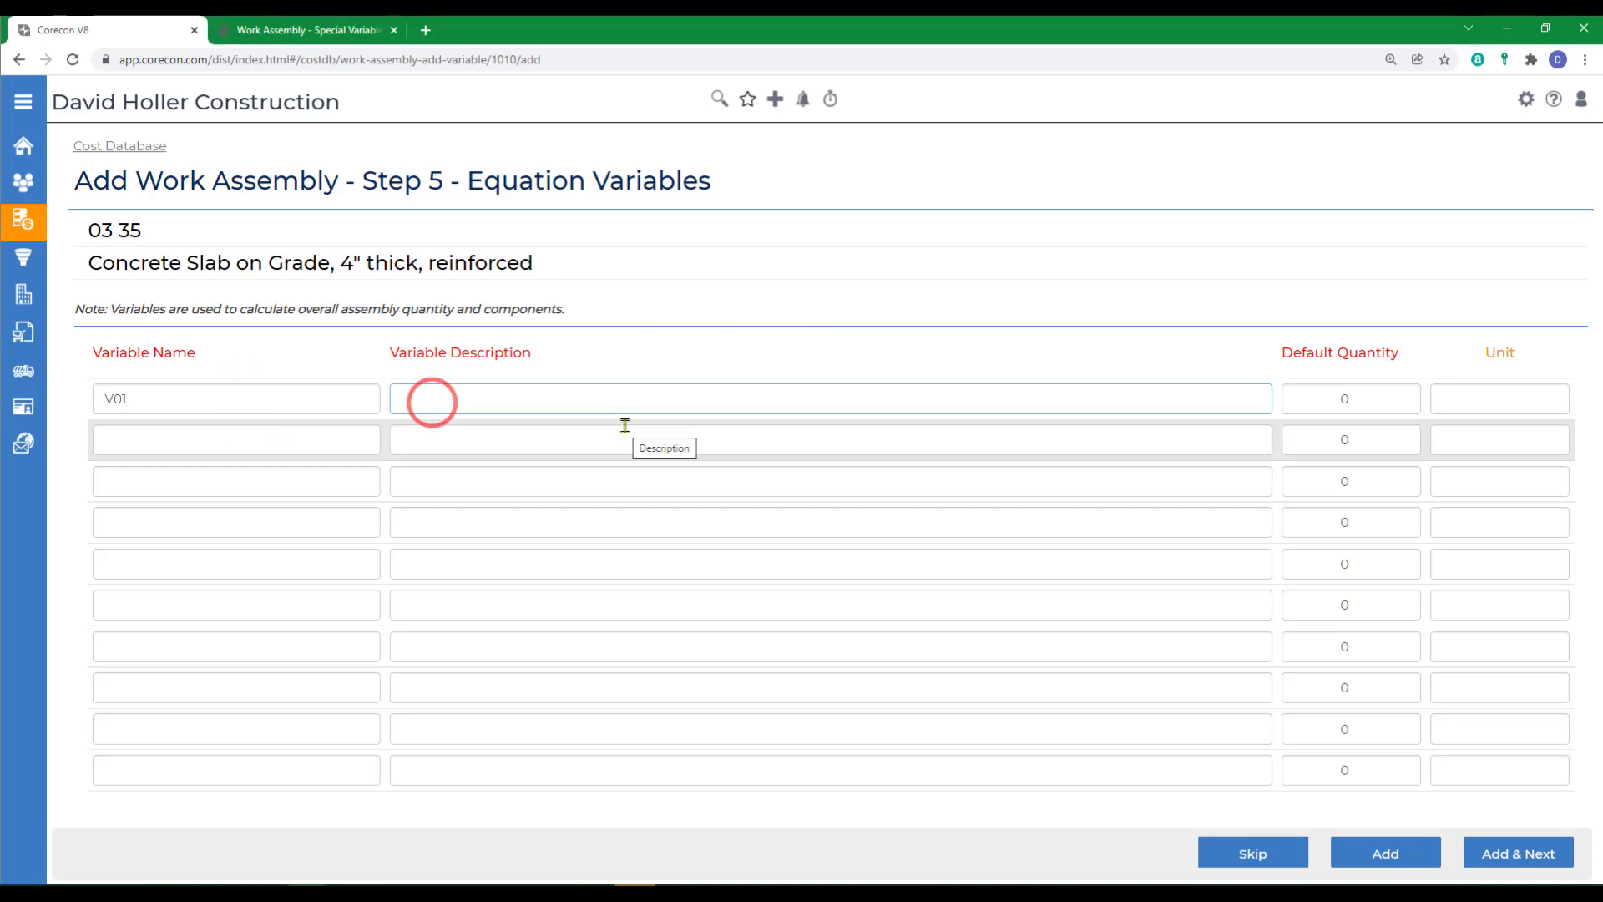
type("Work Assemb")
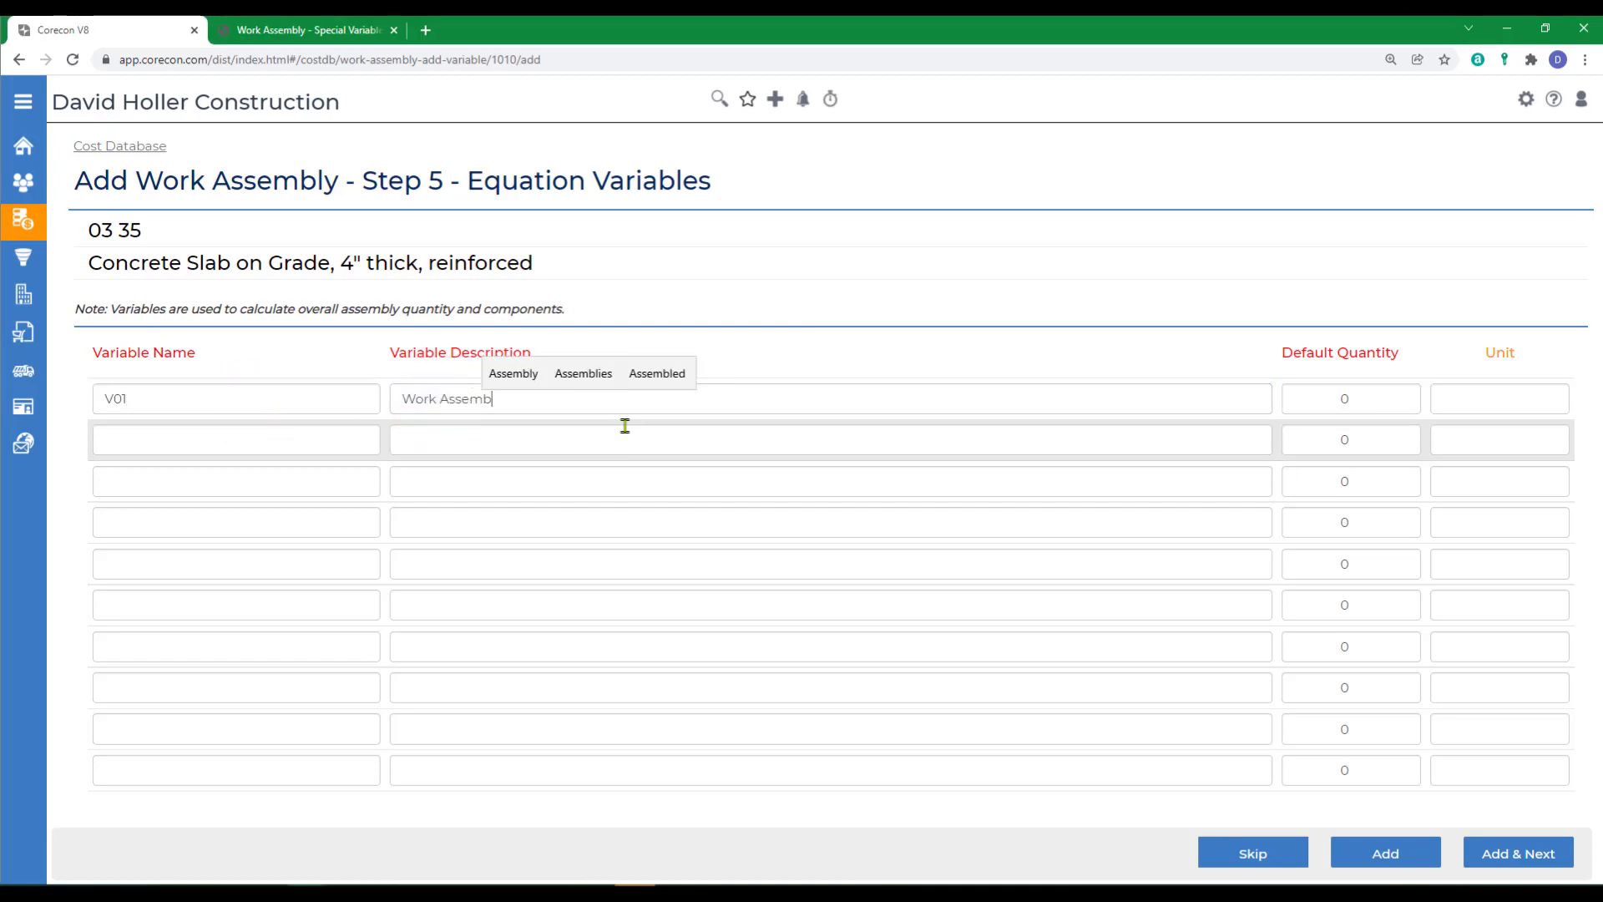
type("ly Quant")
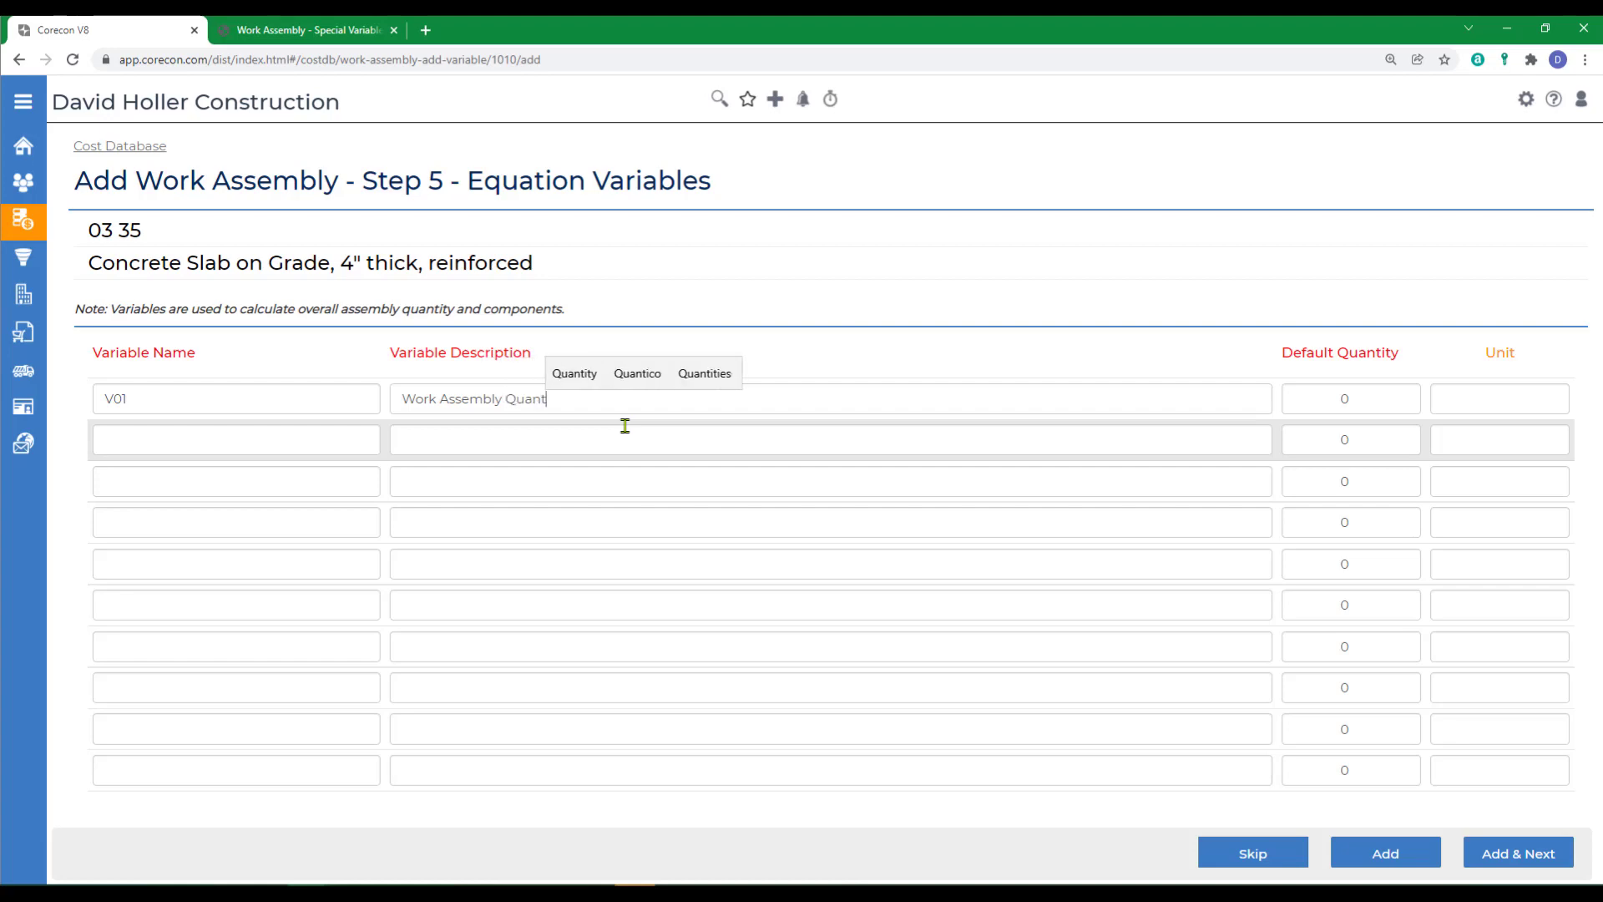
type("ity")
key("Tab")
type("1")
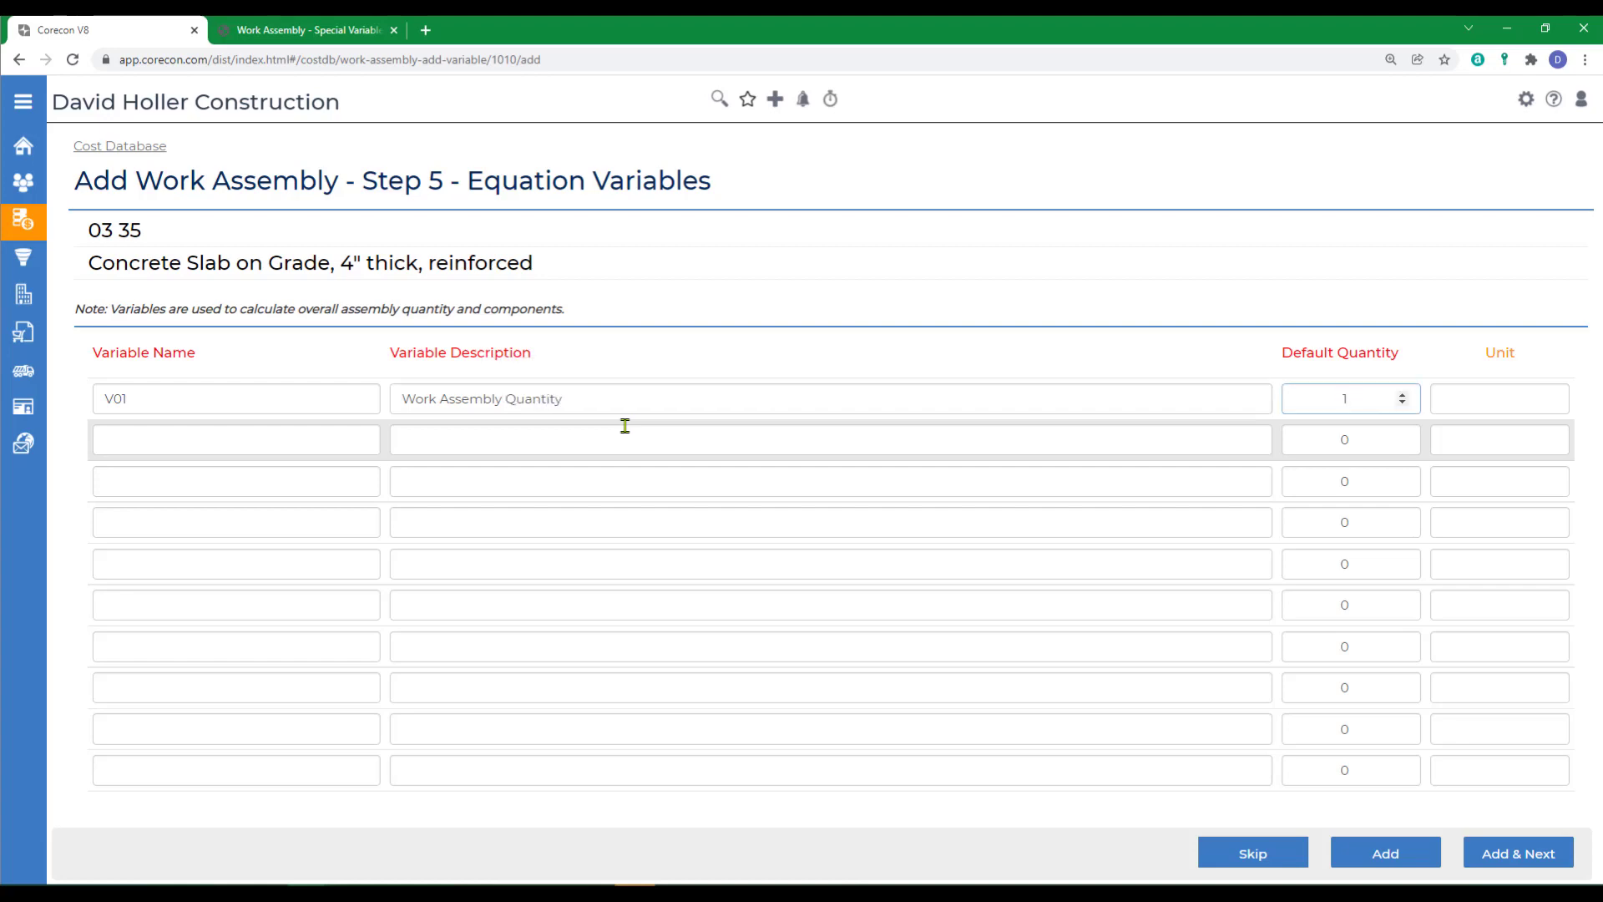
key("Tab")
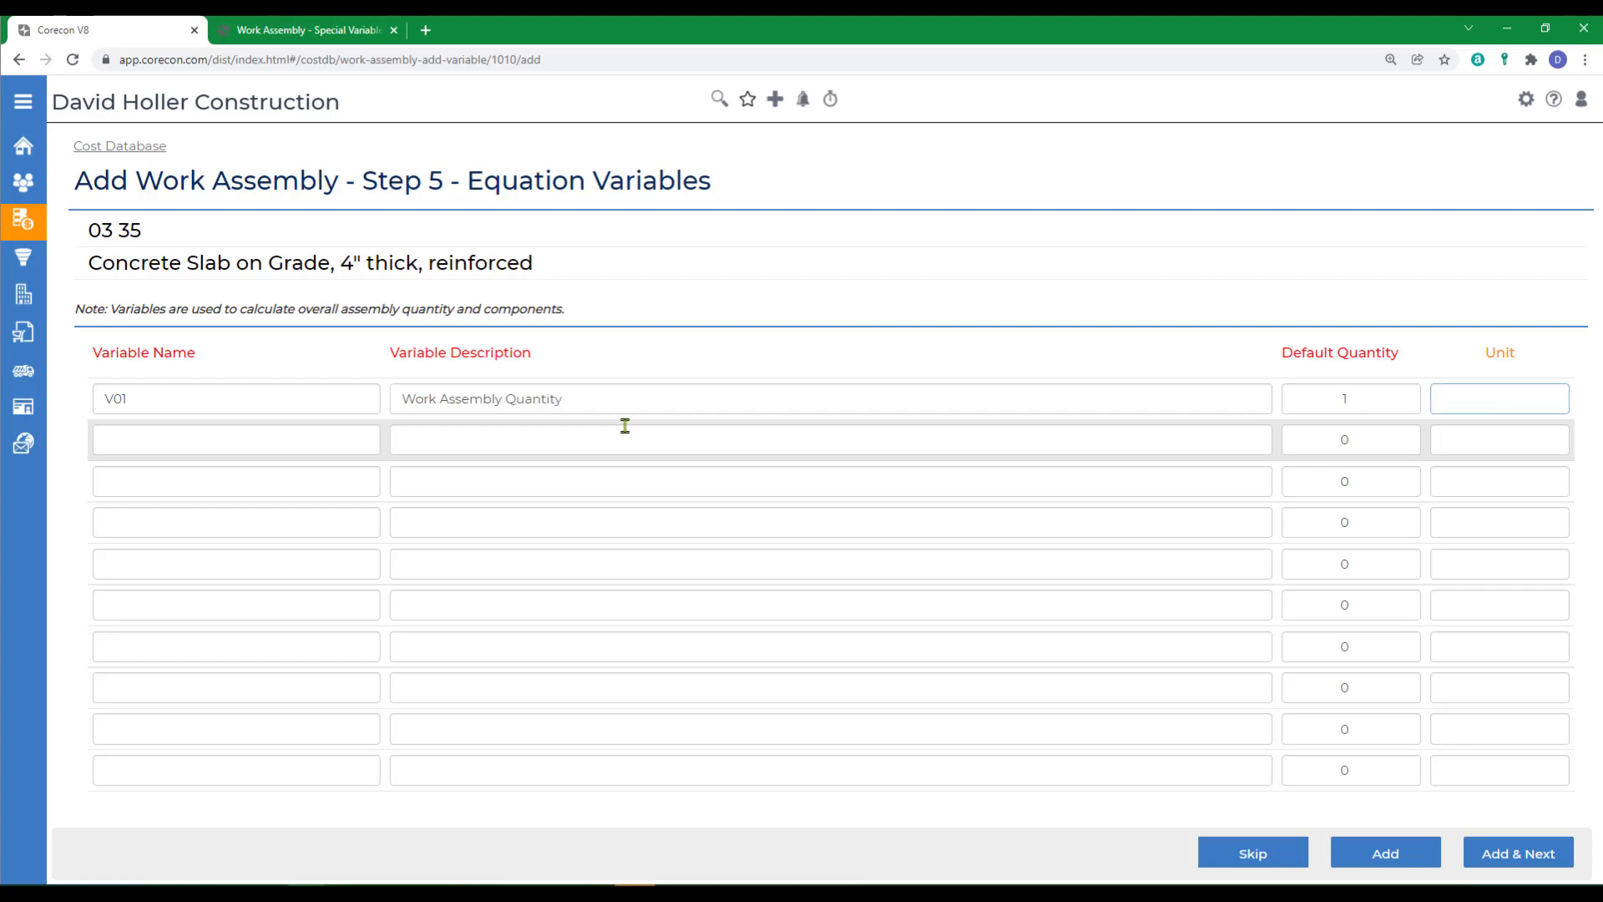
type("SF")
key("Tab")
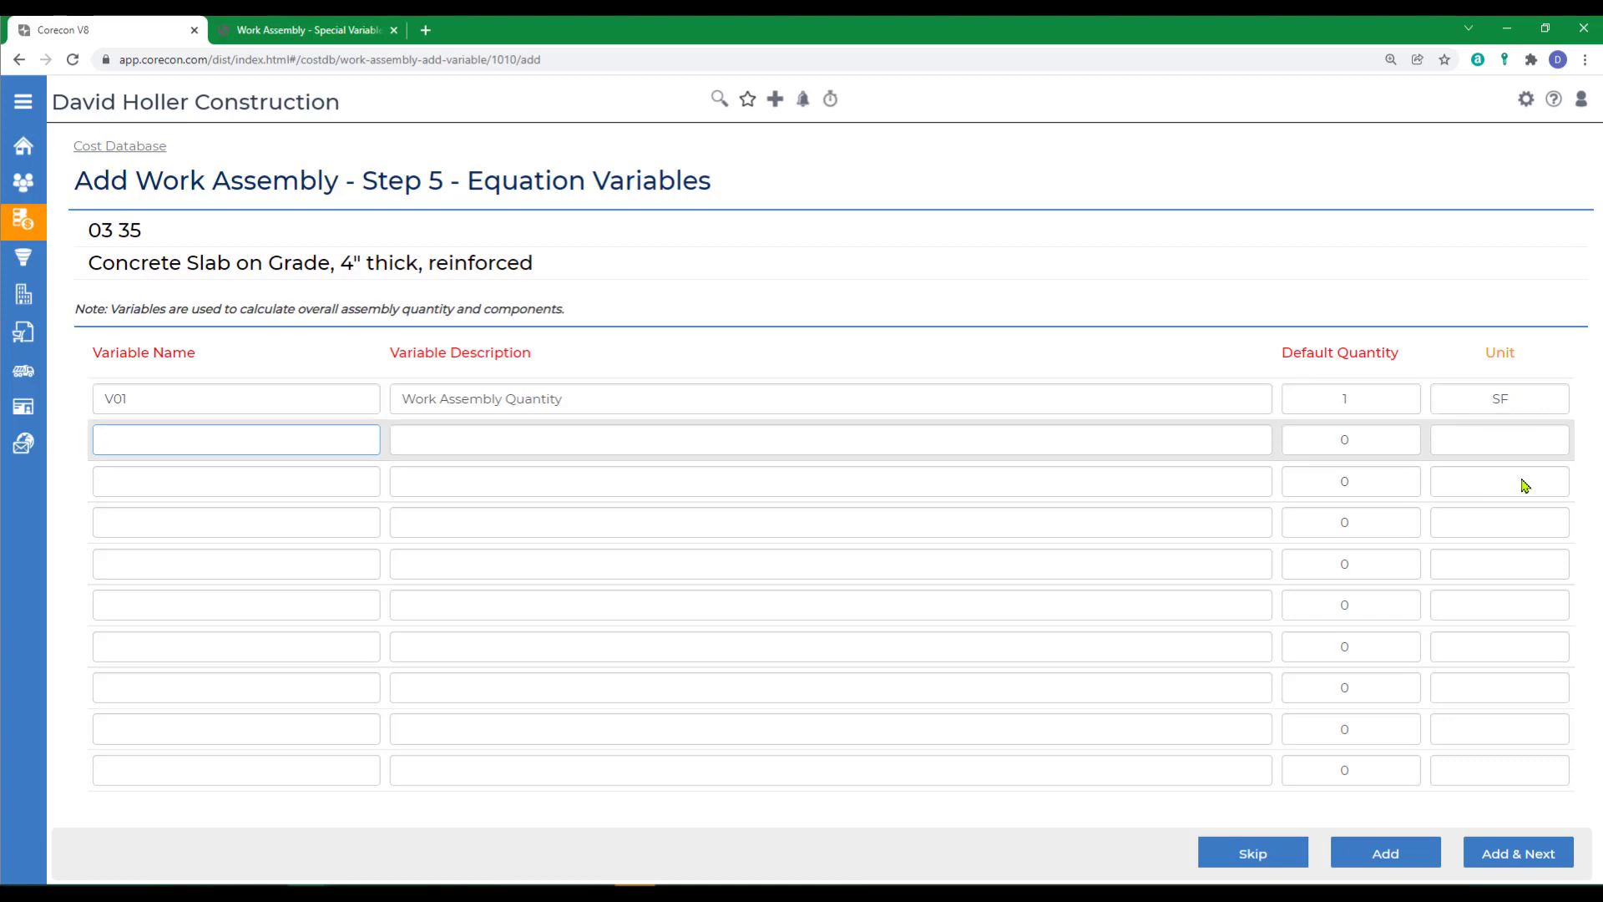
left_click(1500, 860)
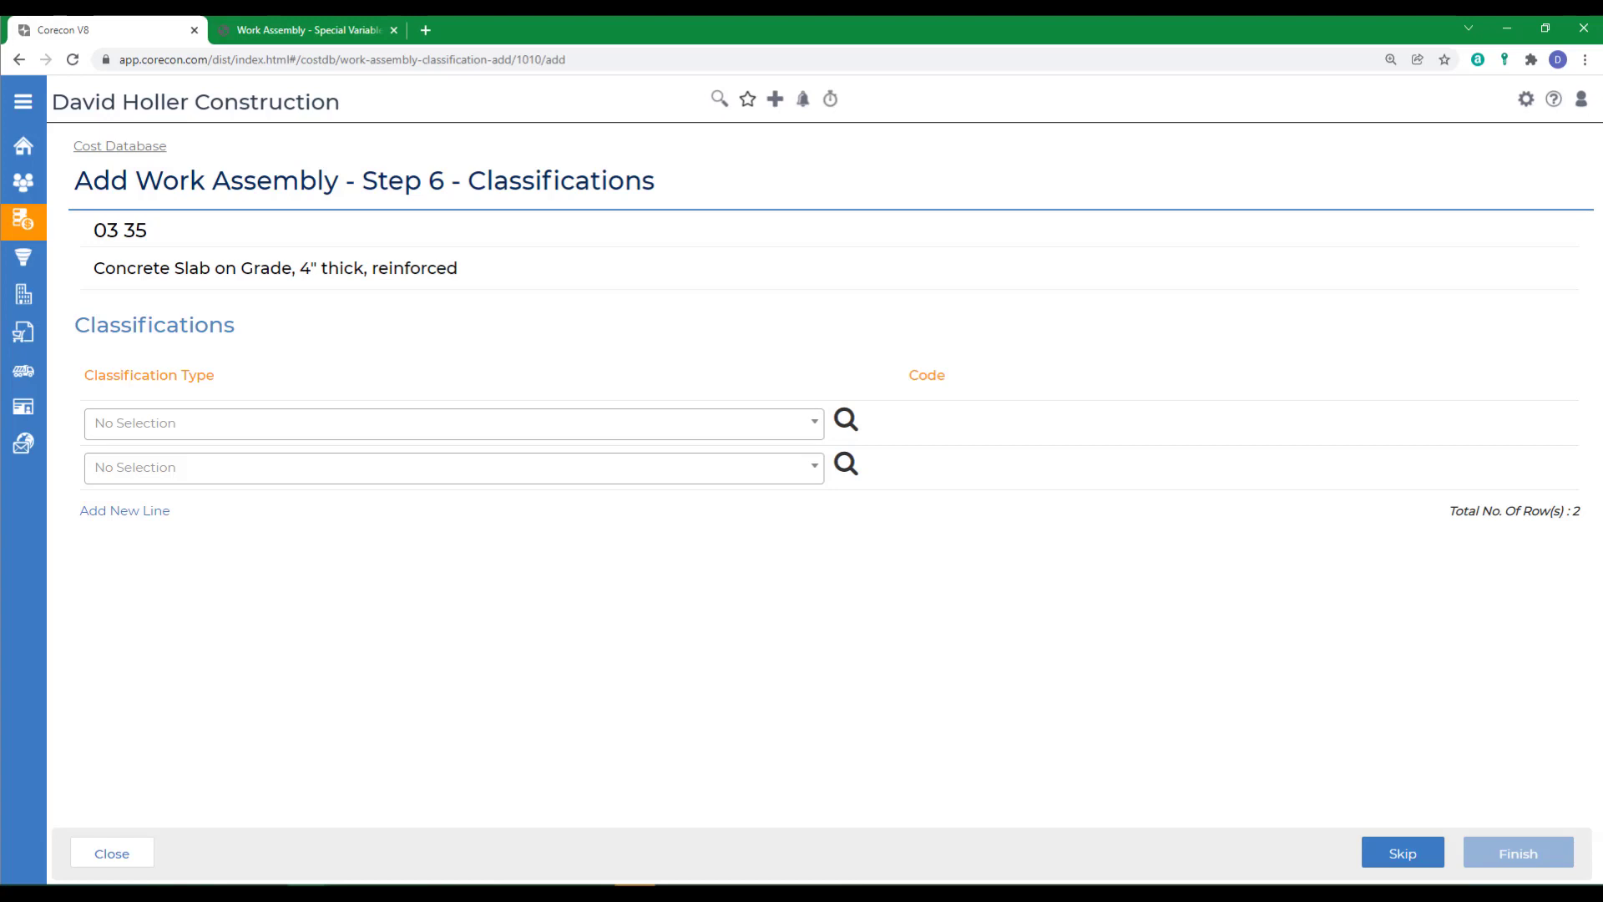
- Classify the assembly under CSI 2016 code 03 31 13 - Heavyweight Structural Concrete and finish creating it
left_click(846, 424)
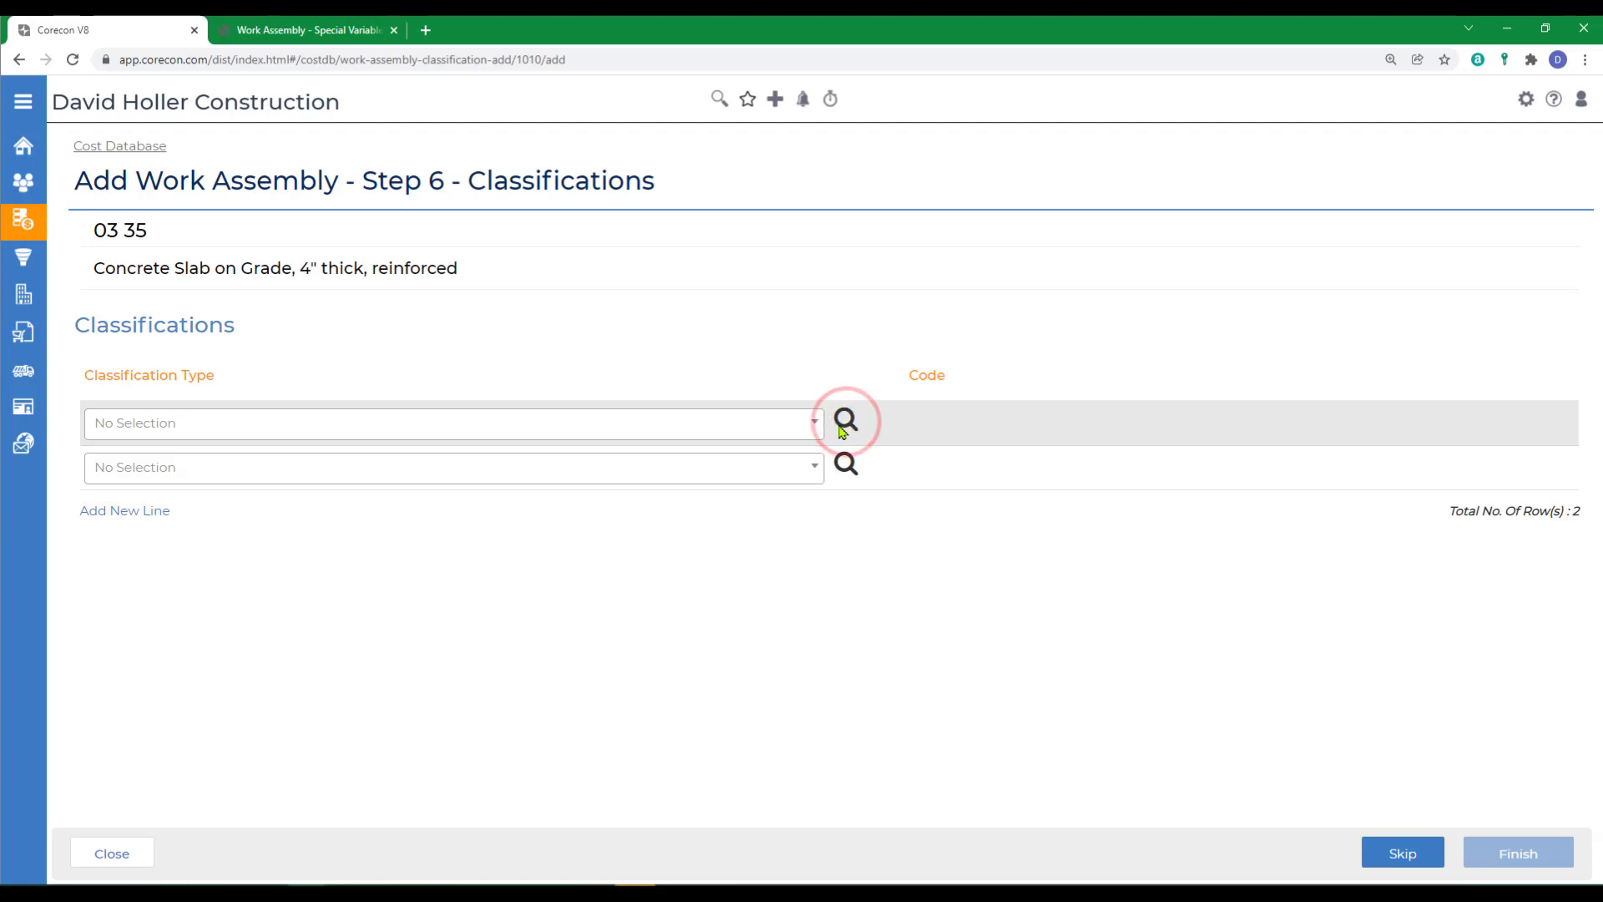
left_click(814, 427)
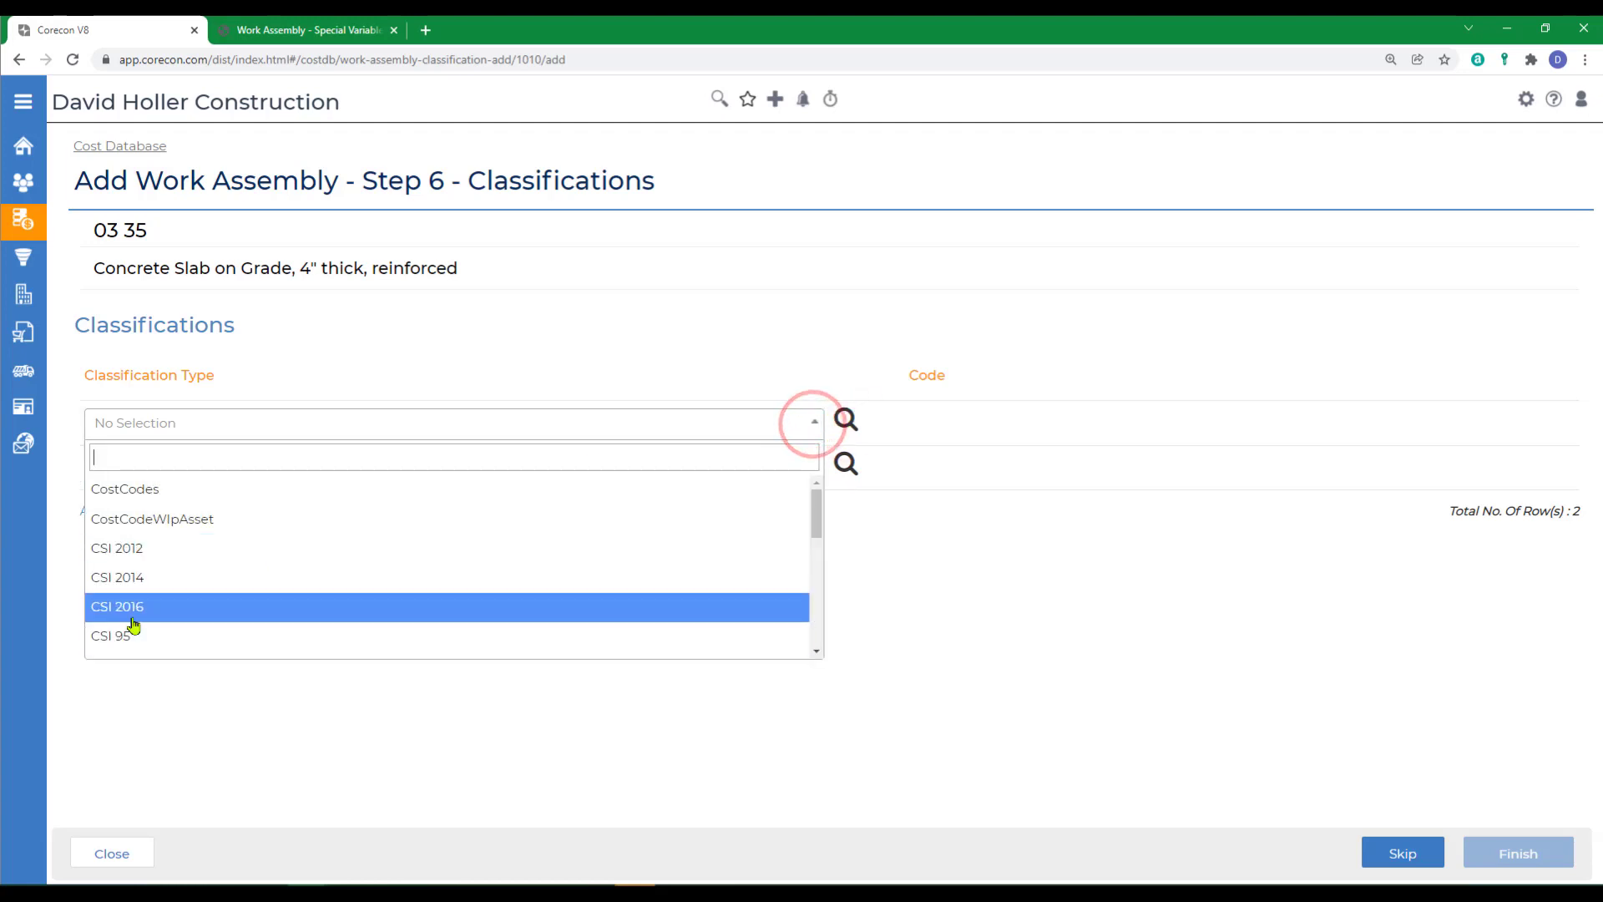
left_click(123, 615)
left_click(846, 420)
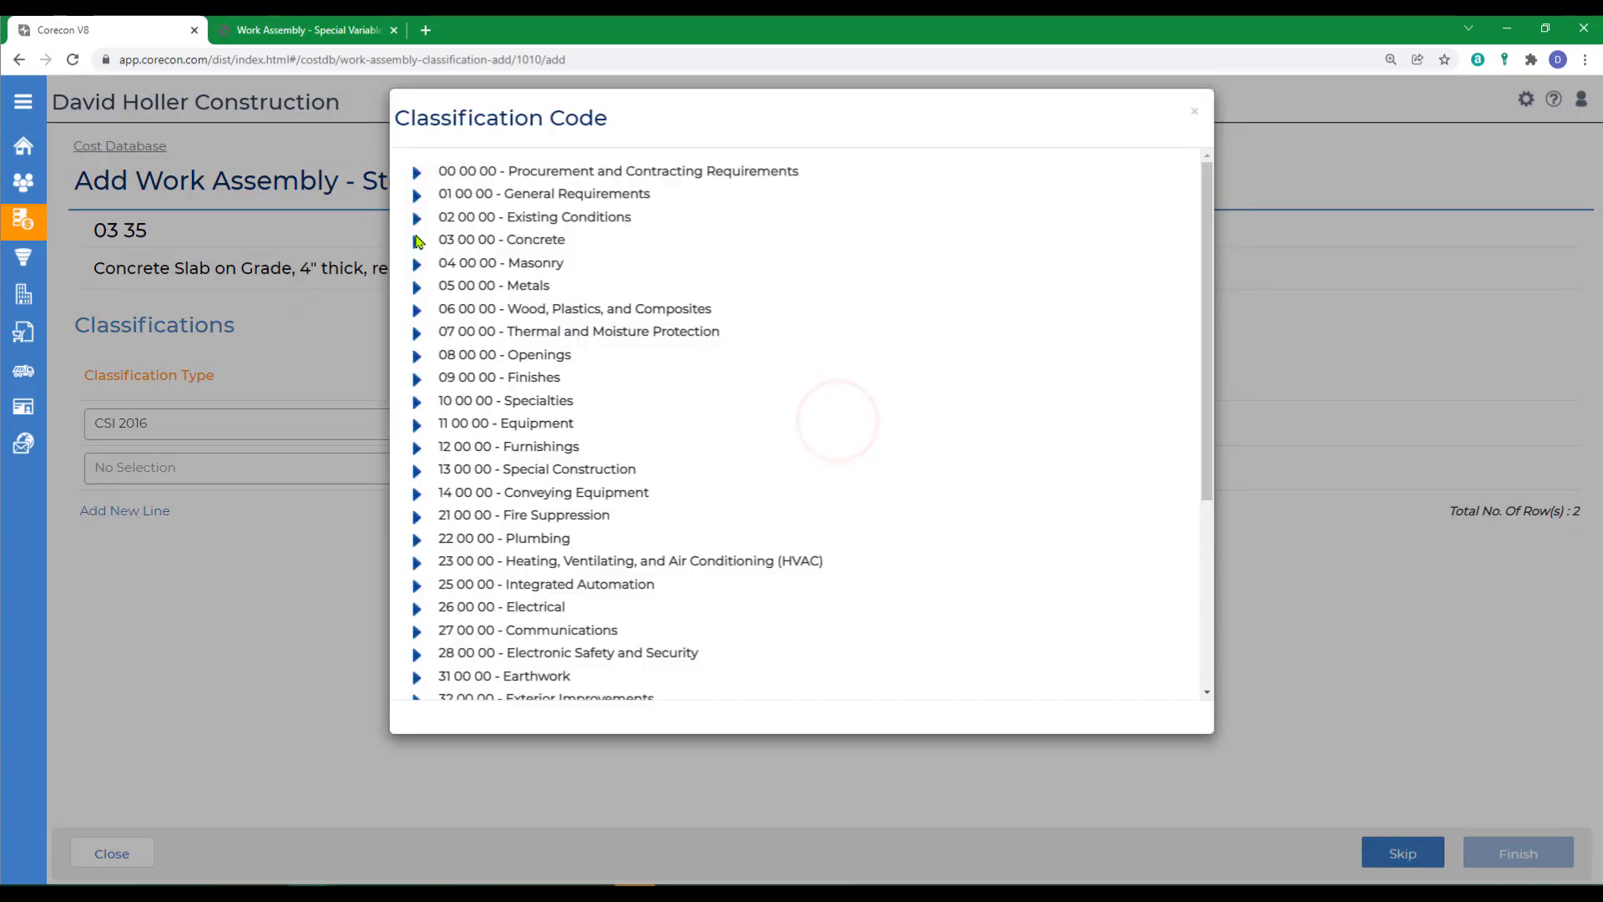
left_click(417, 242)
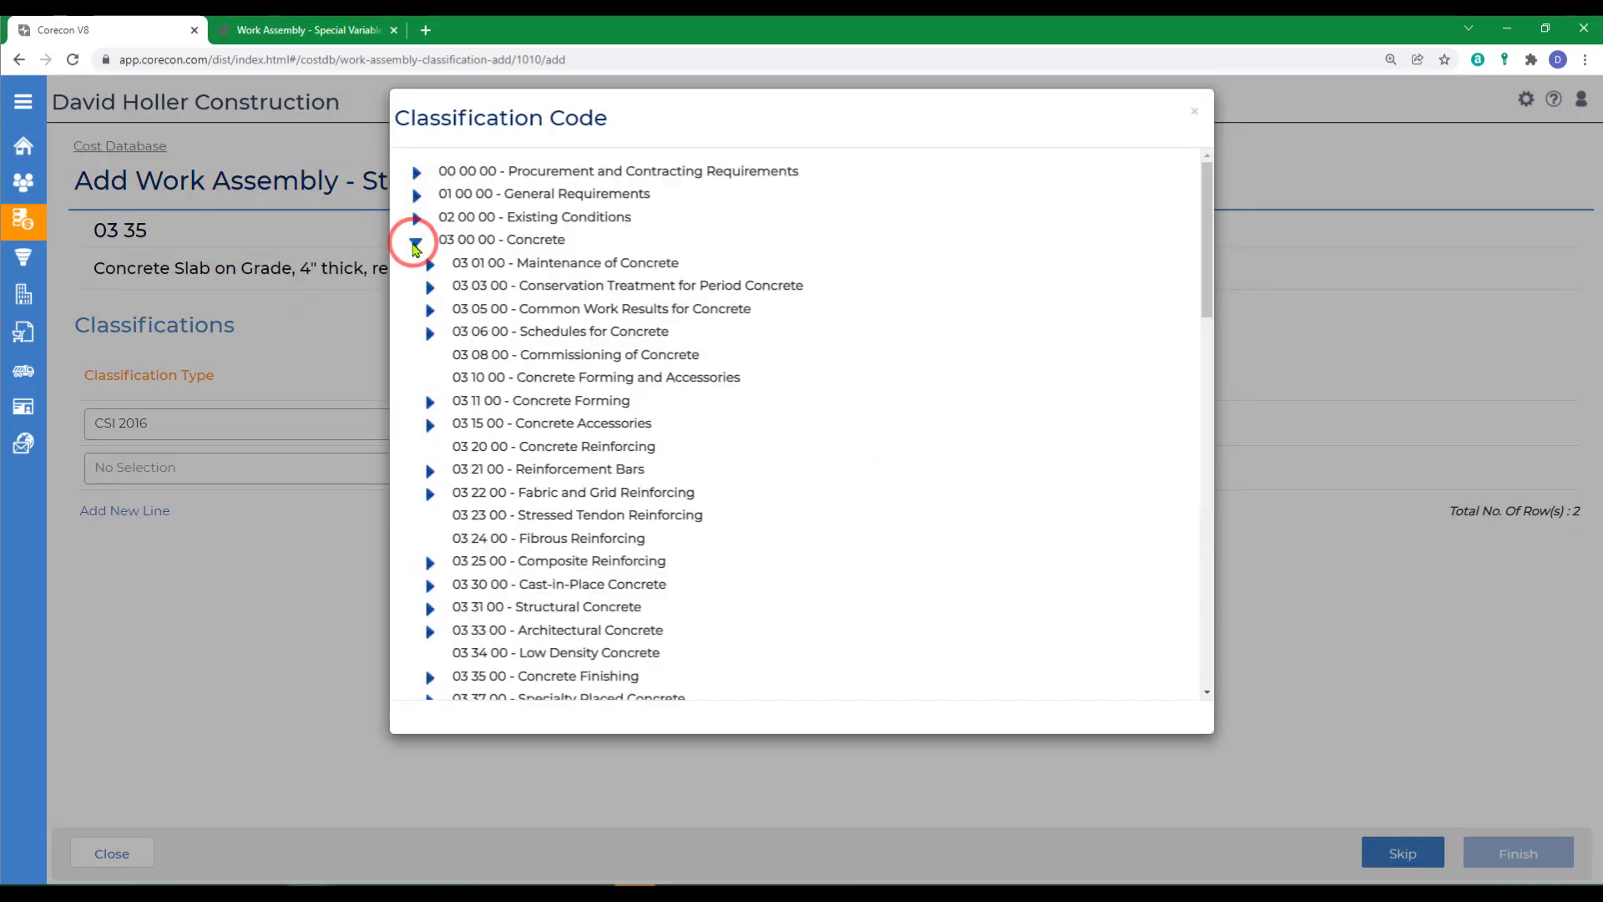
left_click(430, 607)
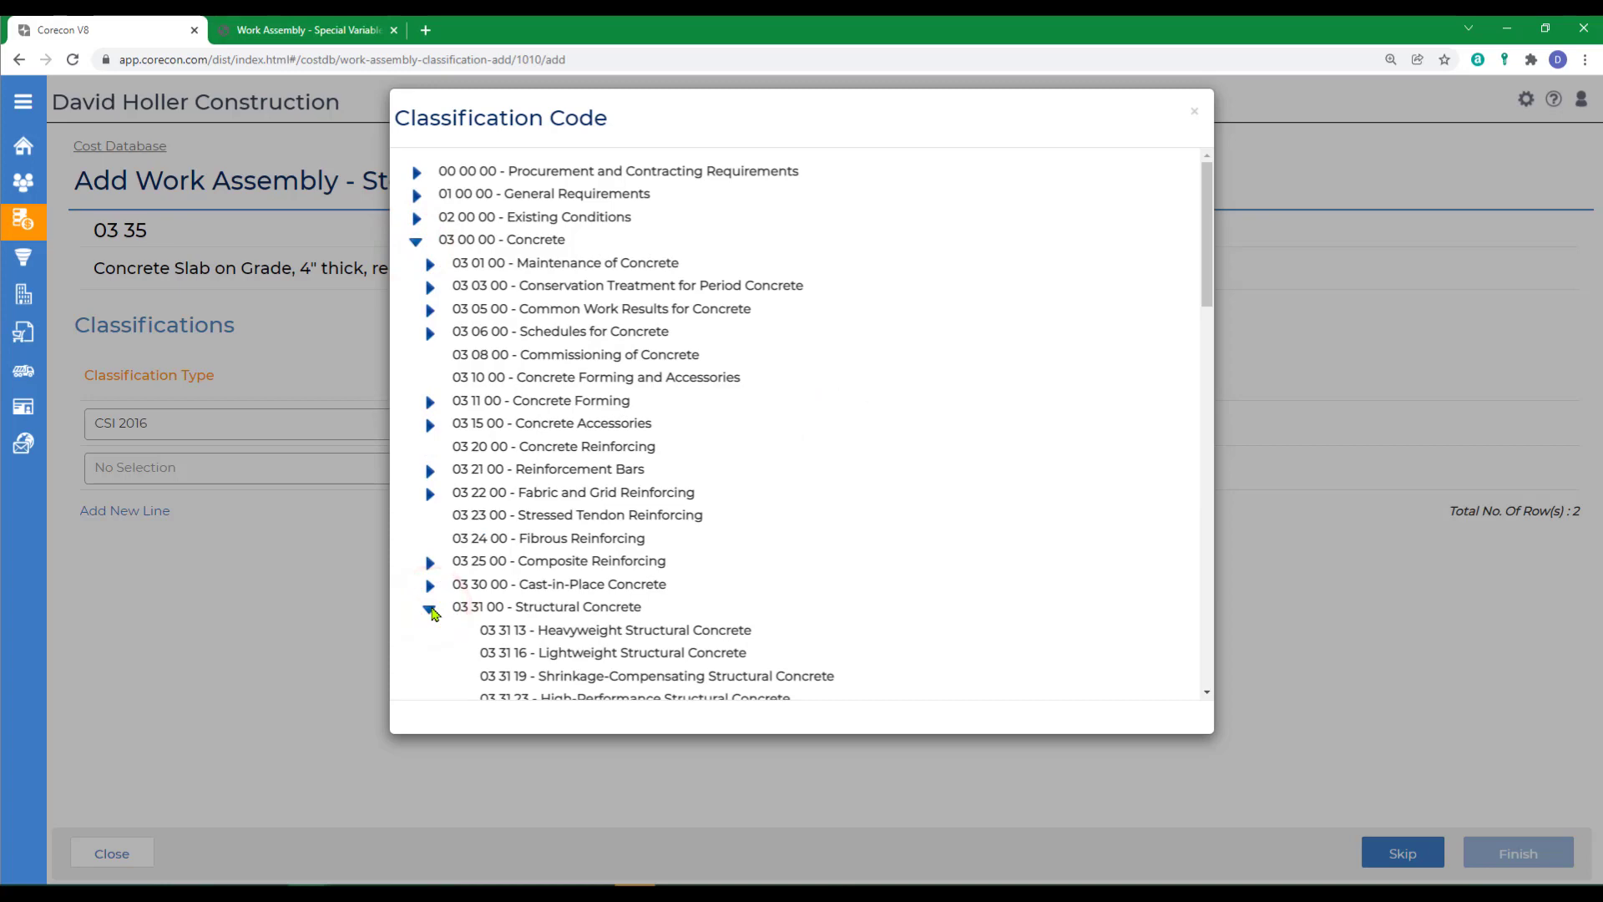
scroll(585, 442, "down", 2)
left_click(587, 437)
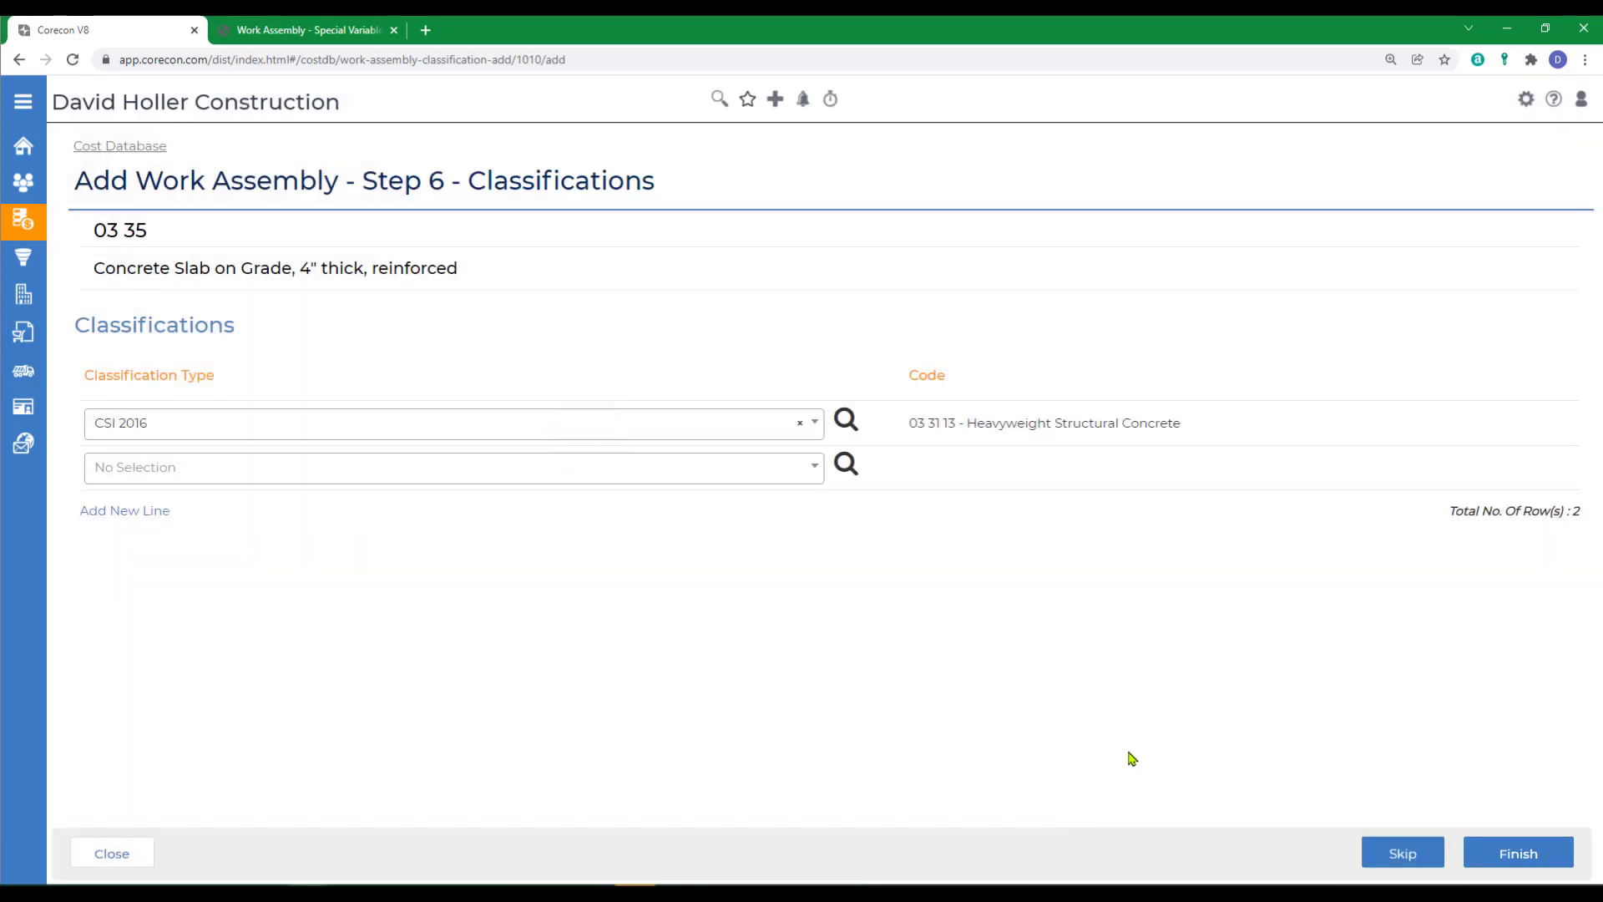
left_click(1480, 855)
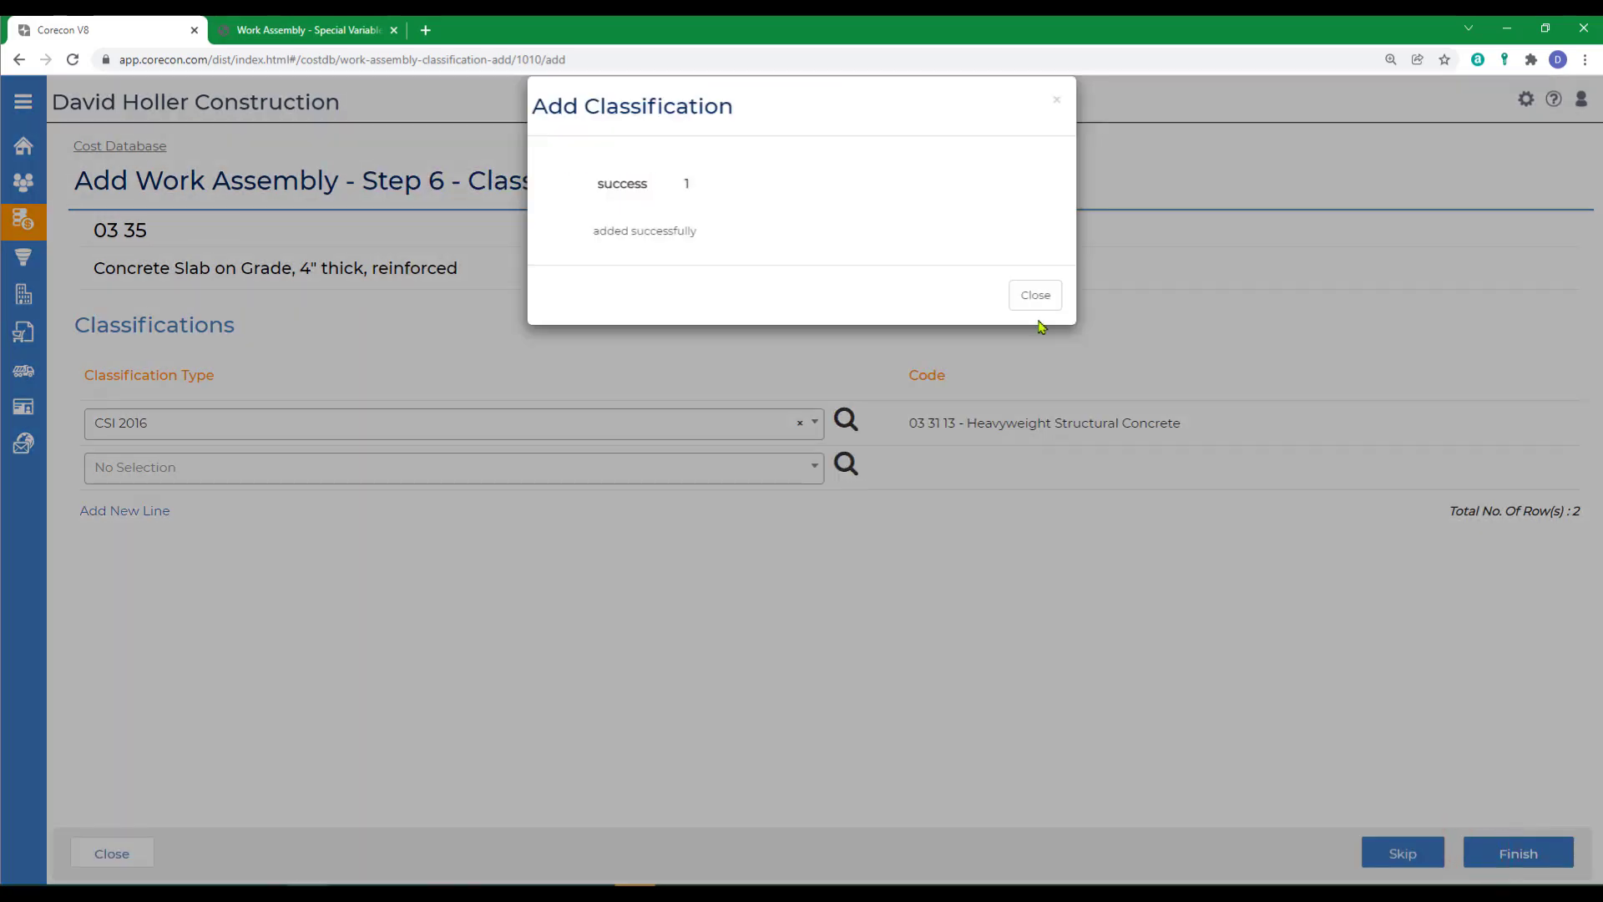
left_click(1033, 303)
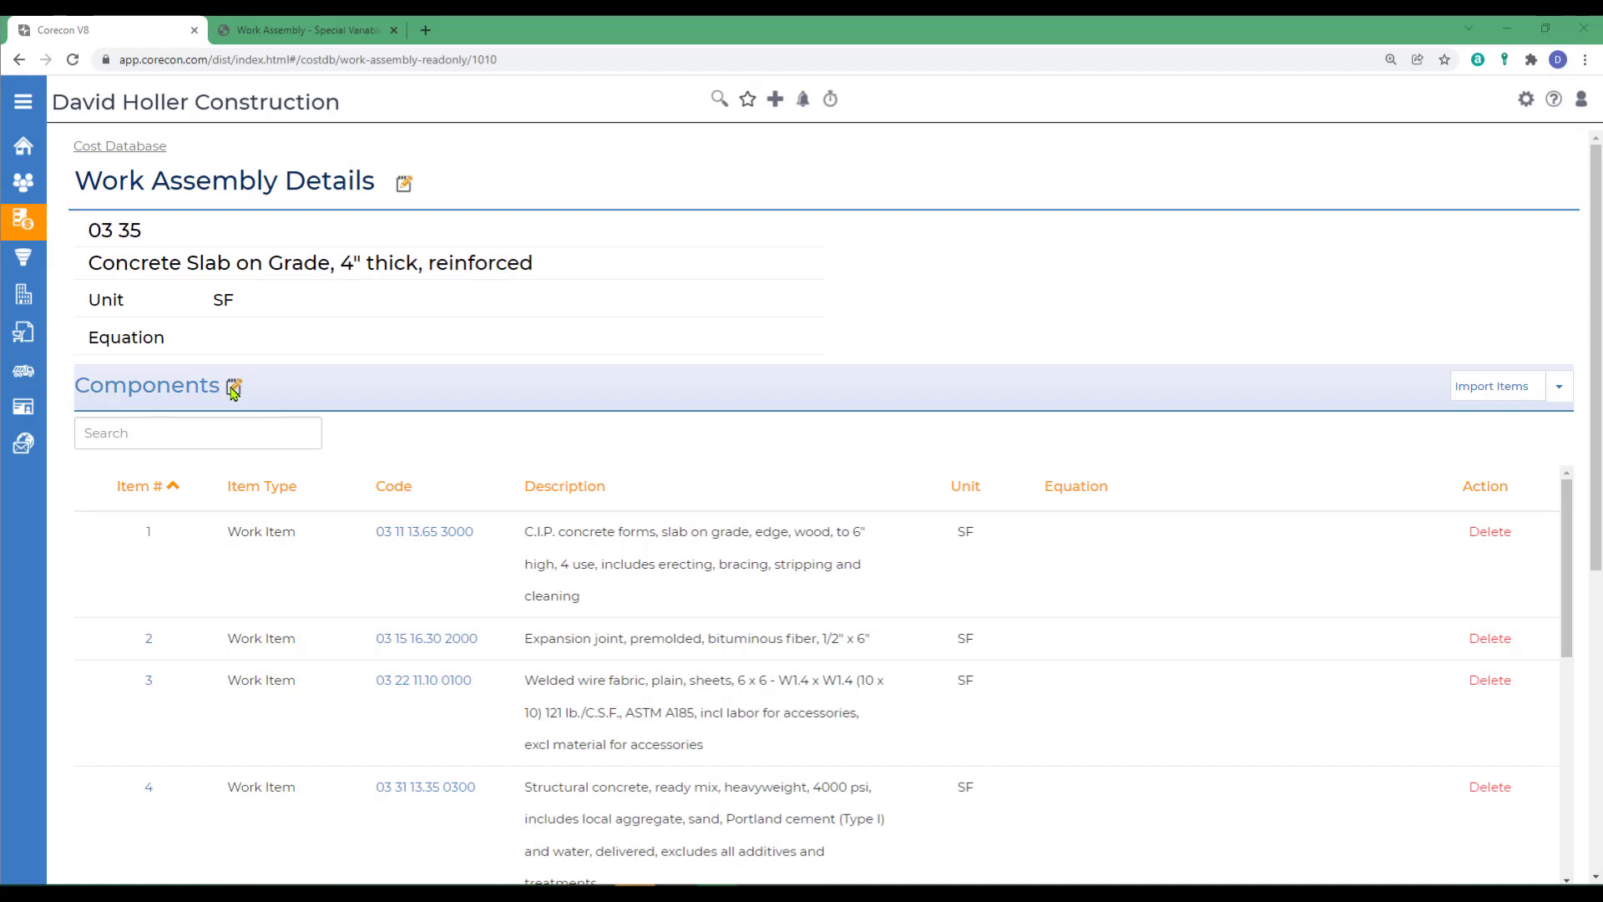
- Open the assembly's components for editing and start component 1's equation as =V01*
left_click(233, 389)
left_click(1165, 499)
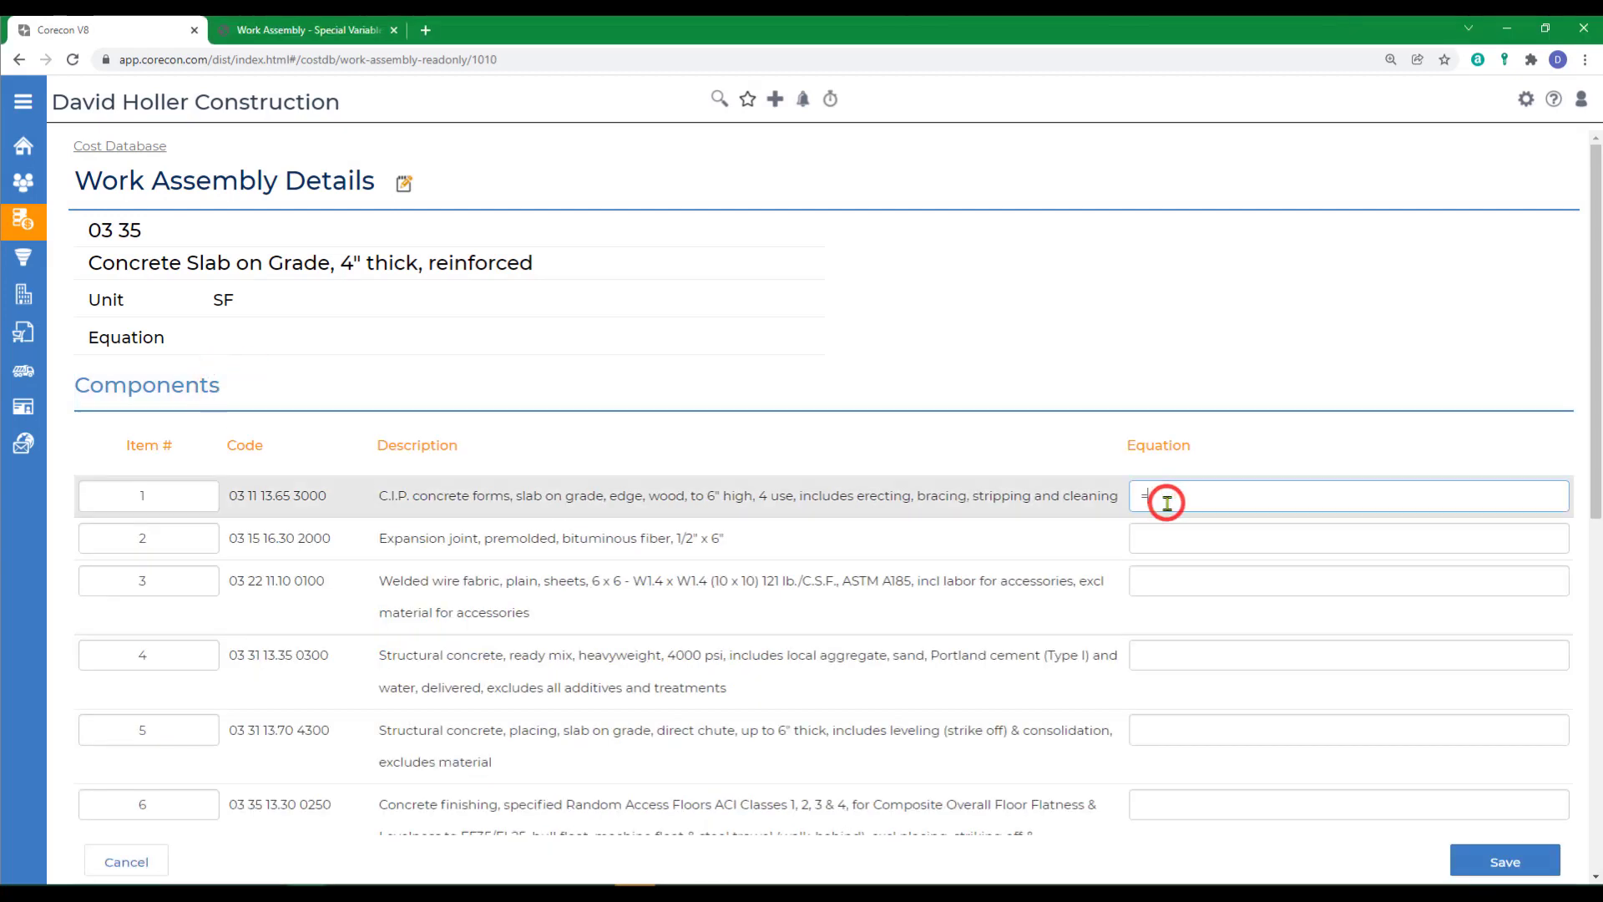
type("V")
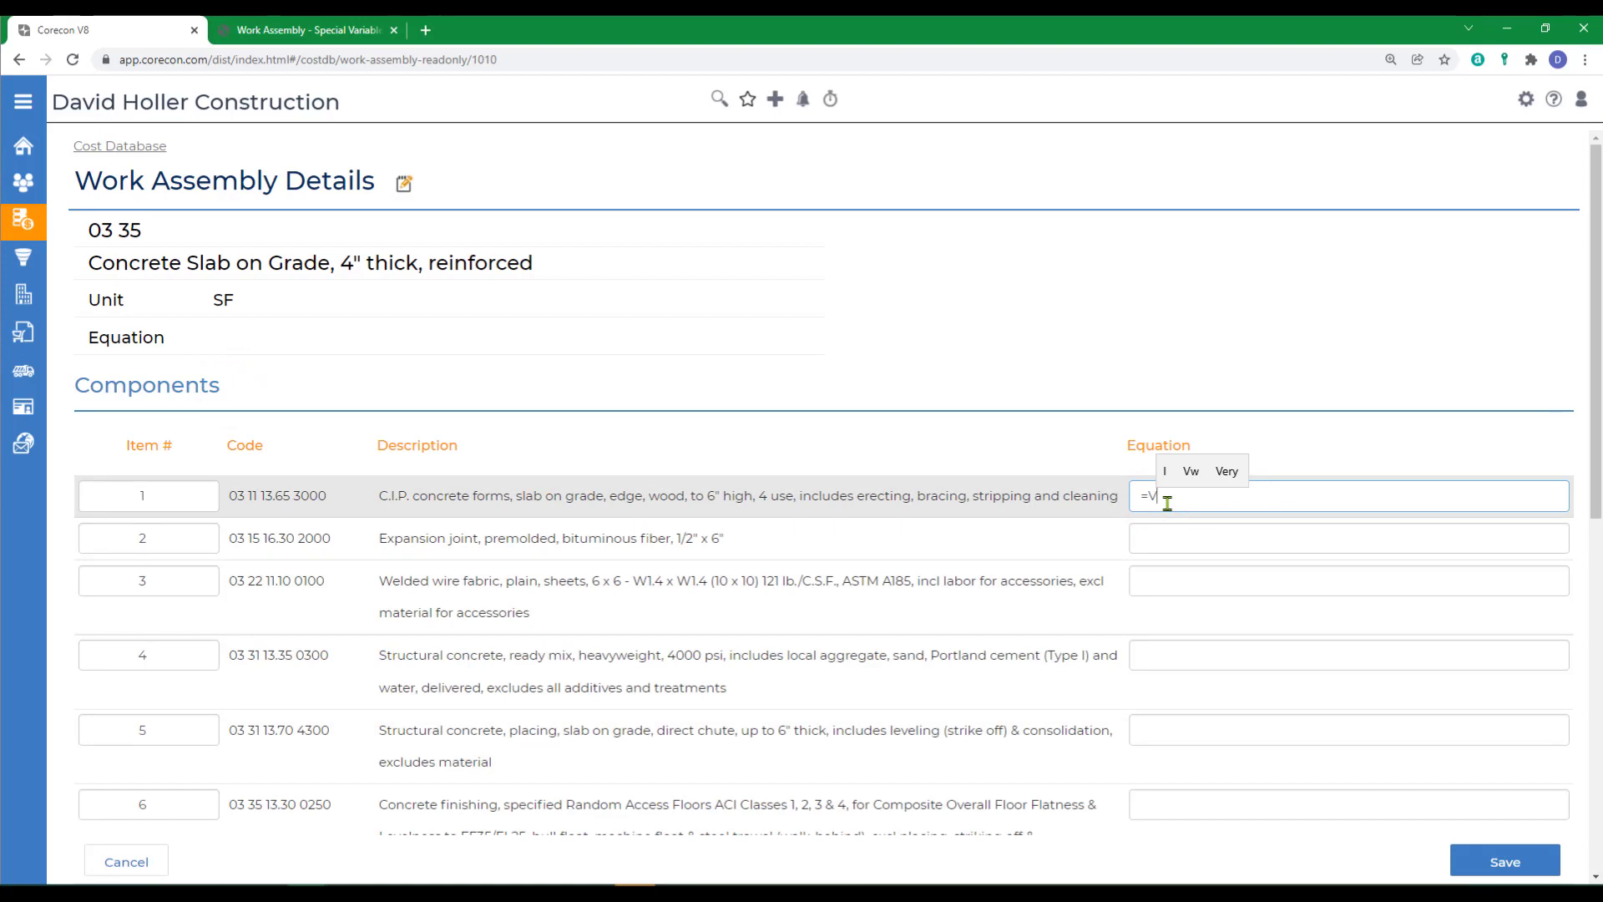
type("0")
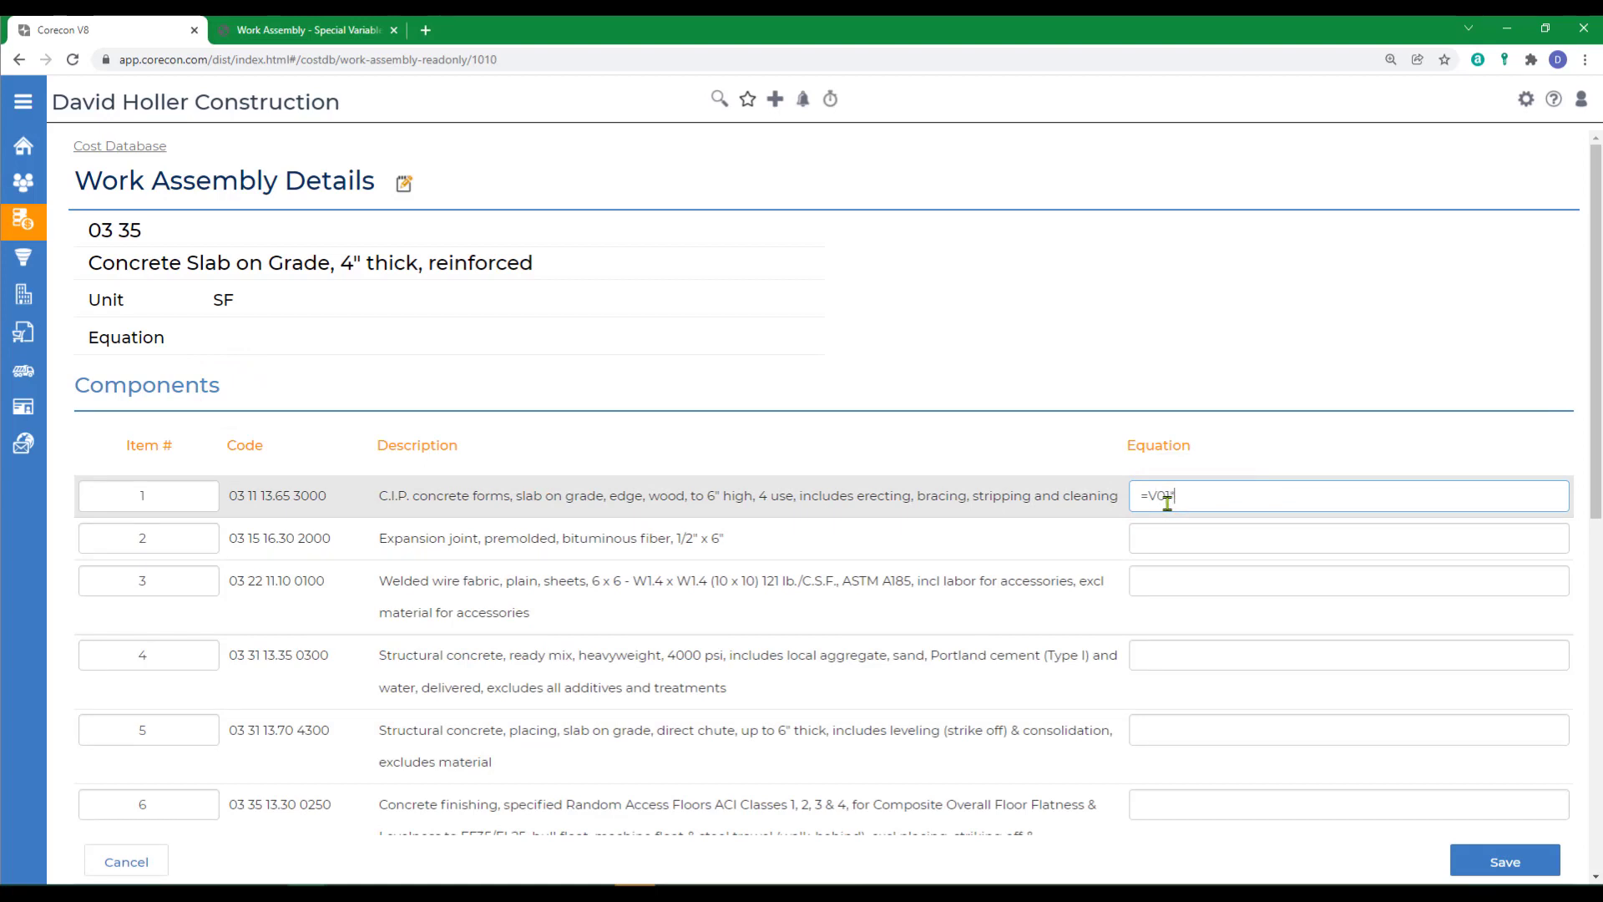
type("1*")
- Copy the =V01* equation start from component 1 into the equations of components 2, 3 and 4
left_click_drag(1196, 494, 1131, 498)
right_click(1165, 498)
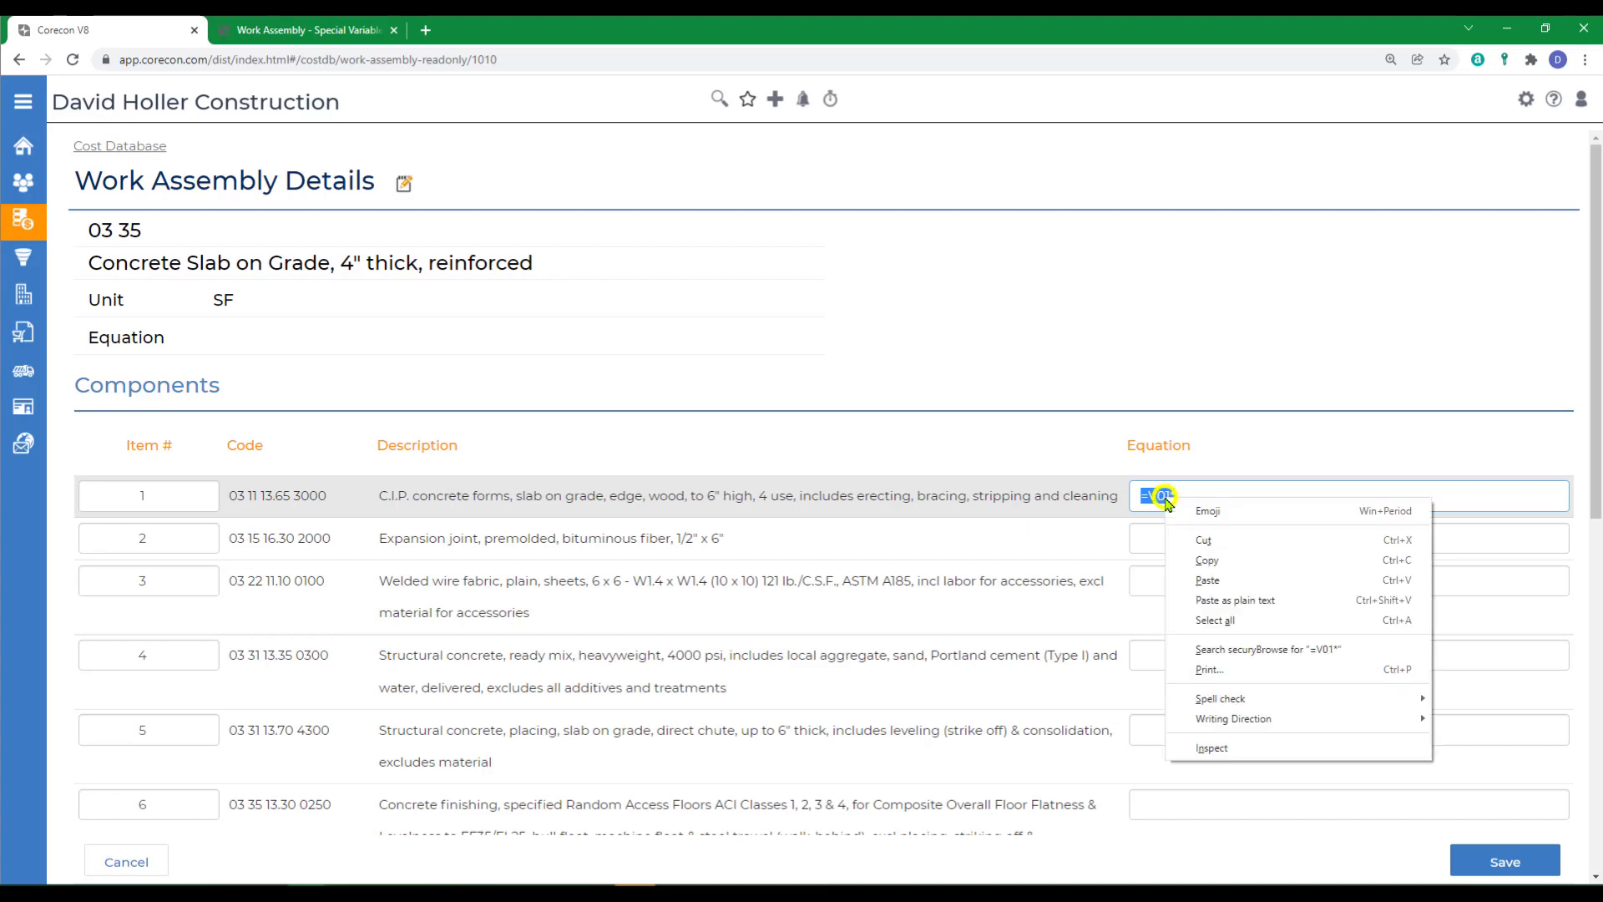
left_click(1219, 559)
left_click(1167, 534)
right_click(1169, 534)
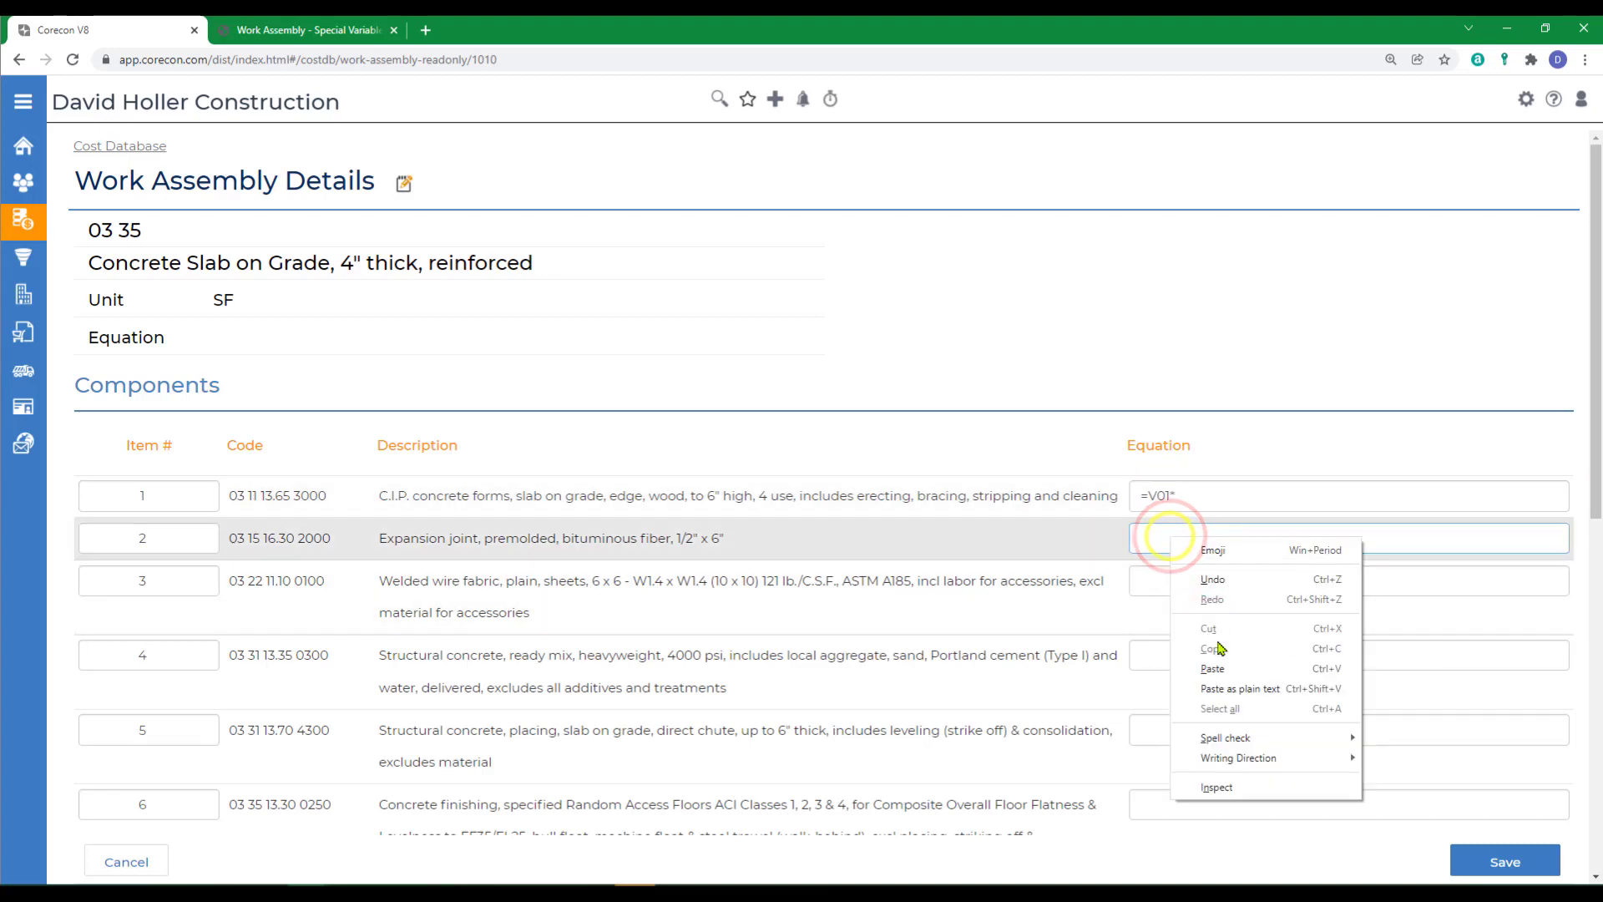
left_click(1213, 667)
left_click(1157, 578)
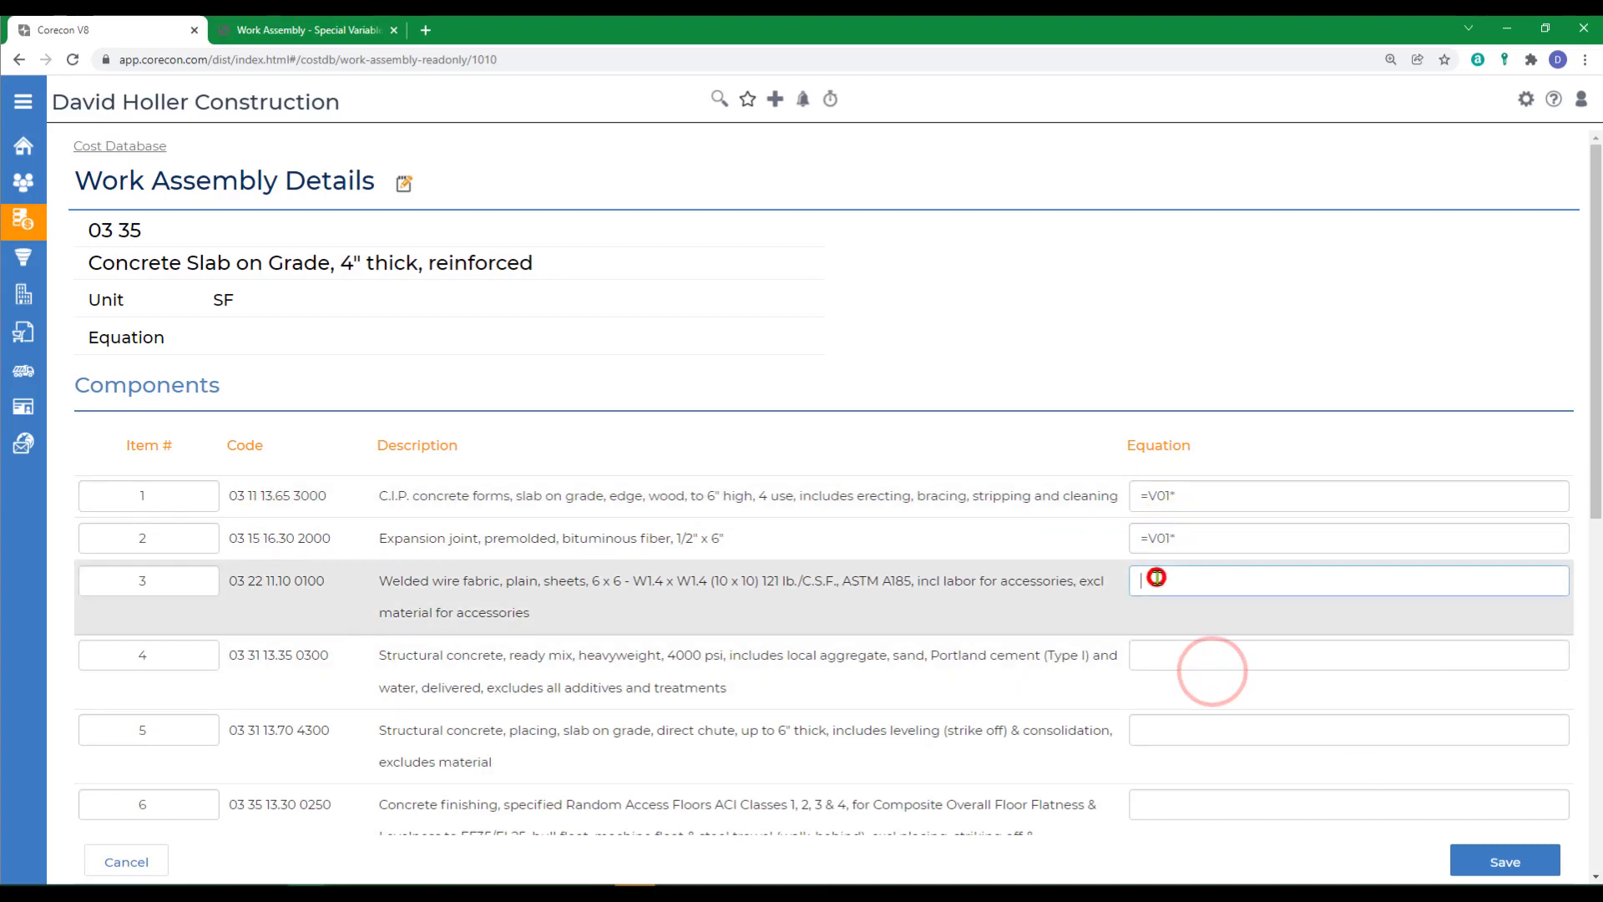
right_click(1157, 578)
left_click(1199, 704)
left_click(1169, 654)
right_click(1169, 654)
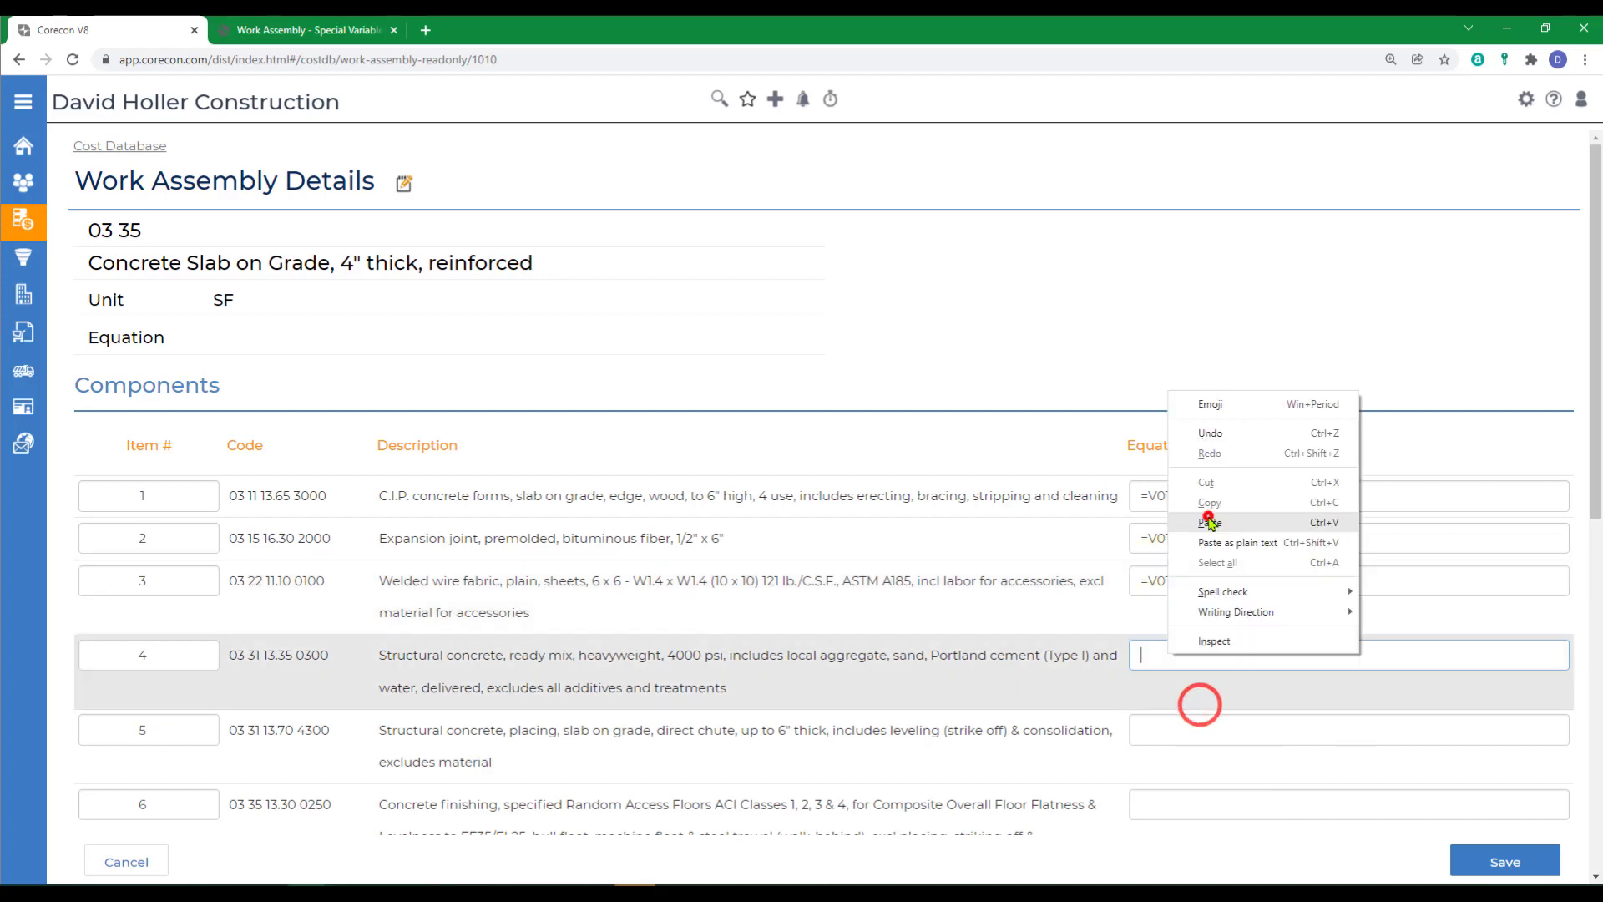
left_click(1210, 522)
- Paste the copied =V01* into the equations of components 5 and 6
scroll(1206, 517, "down", 2)
left_click(1163, 533)
right_click(1163, 533)
left_click(1208, 660)
left_click(1154, 609)
right_click(1154, 609)
left_click(1204, 738)
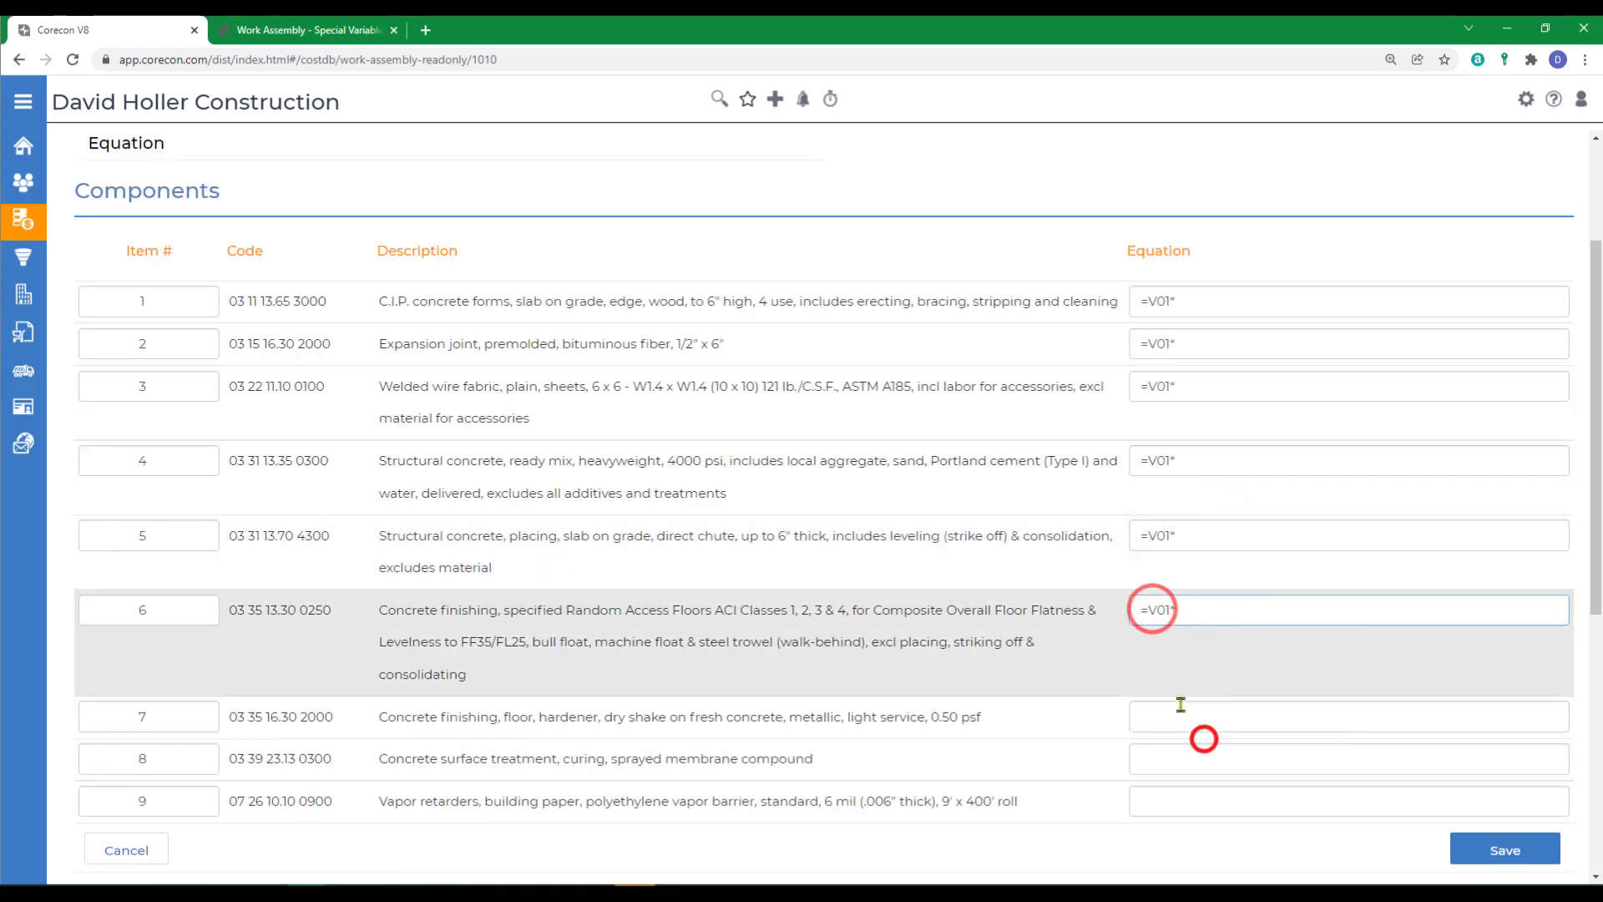
- Paste the copied =V01* into the equations of components 7, 8 and 9
left_click(1180, 704)
right_click(1181, 704)
left_click(1213, 573)
scroll(1212, 573, "down", 2)
left_click(1140, 570)
right_click(1140, 570)
left_click(1176, 700)
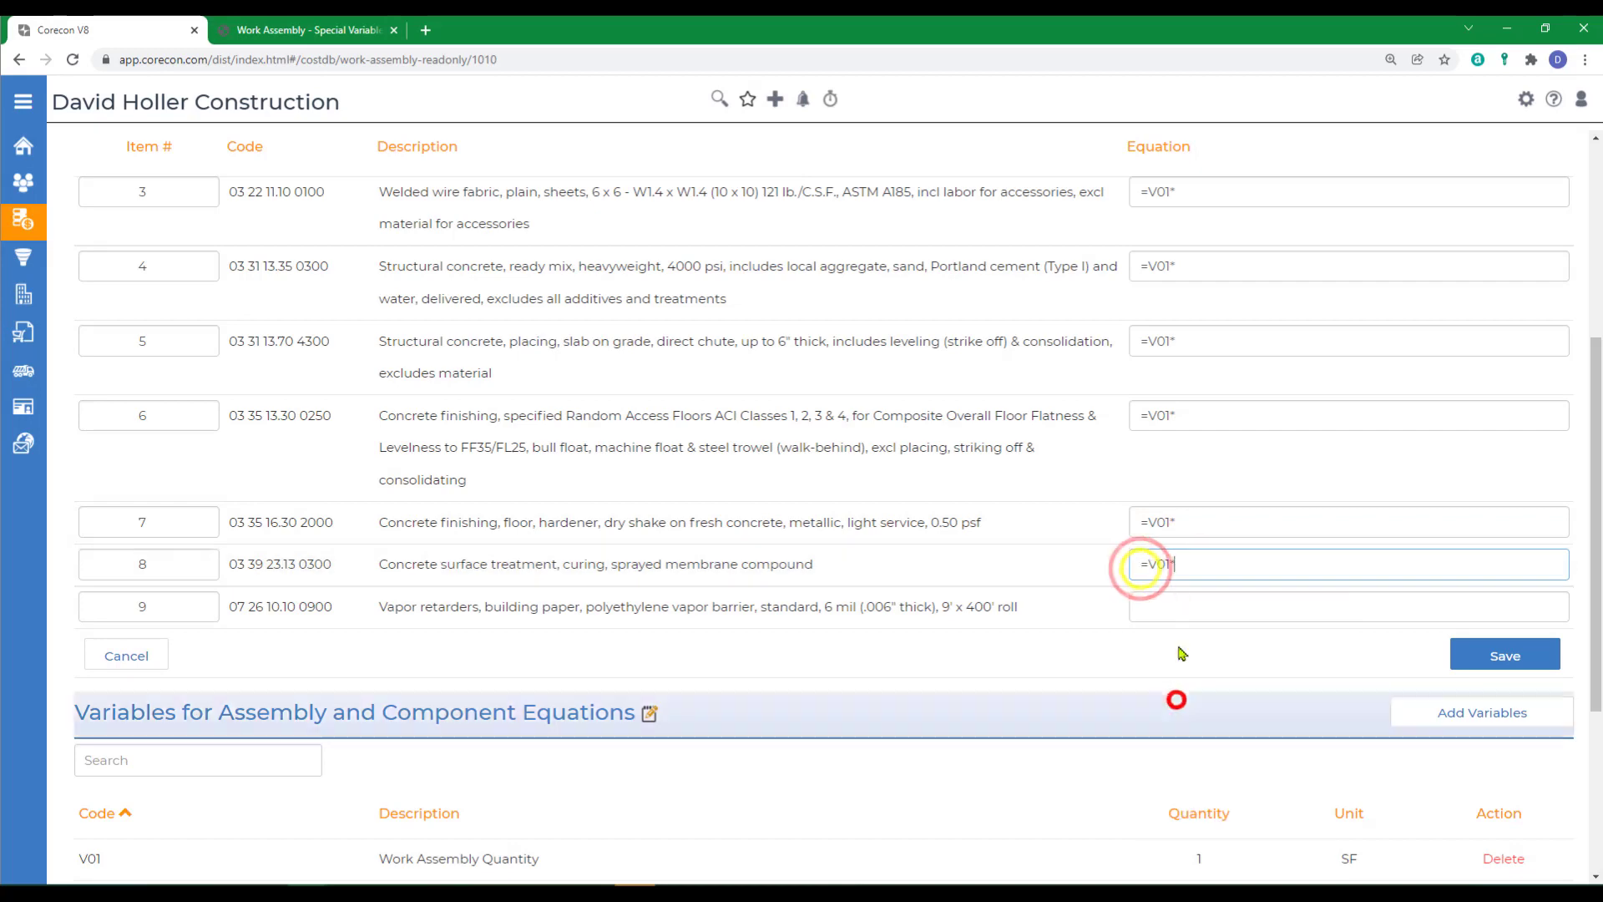
left_click(1173, 606)
right_click(1173, 606)
left_click(1222, 735)
- Complete the equations as =V01*0.0300 for the concrete forms (item 1) and =V01*0.2200 for the expansion joint (item 2)
scroll(1222, 734, "up", 5)
left_click(1197, 494)
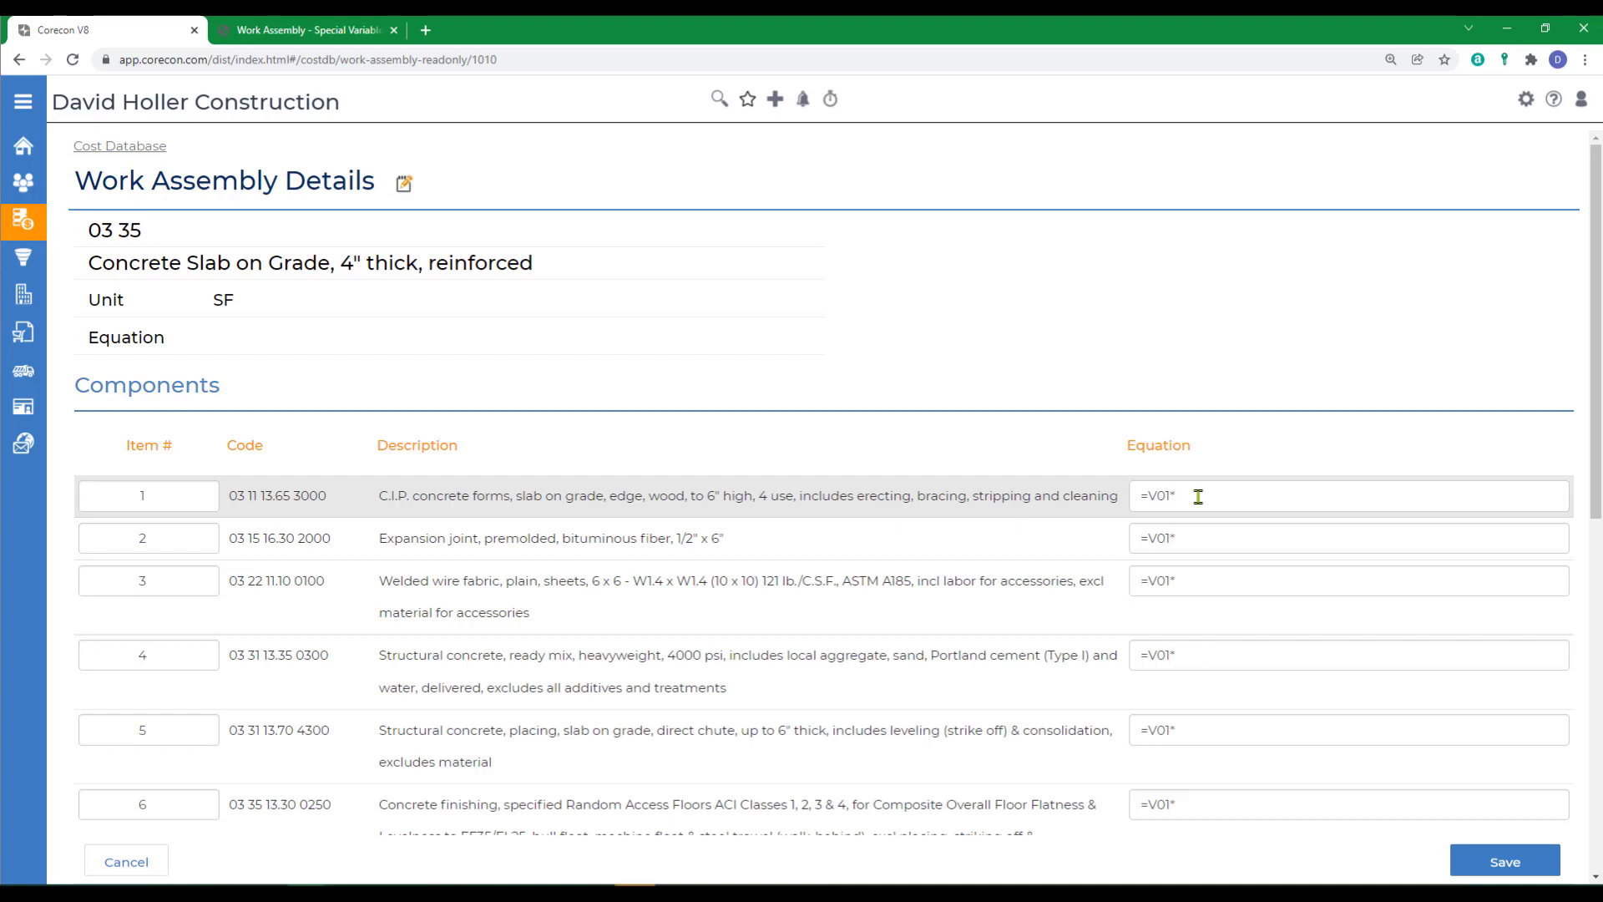
type("0")
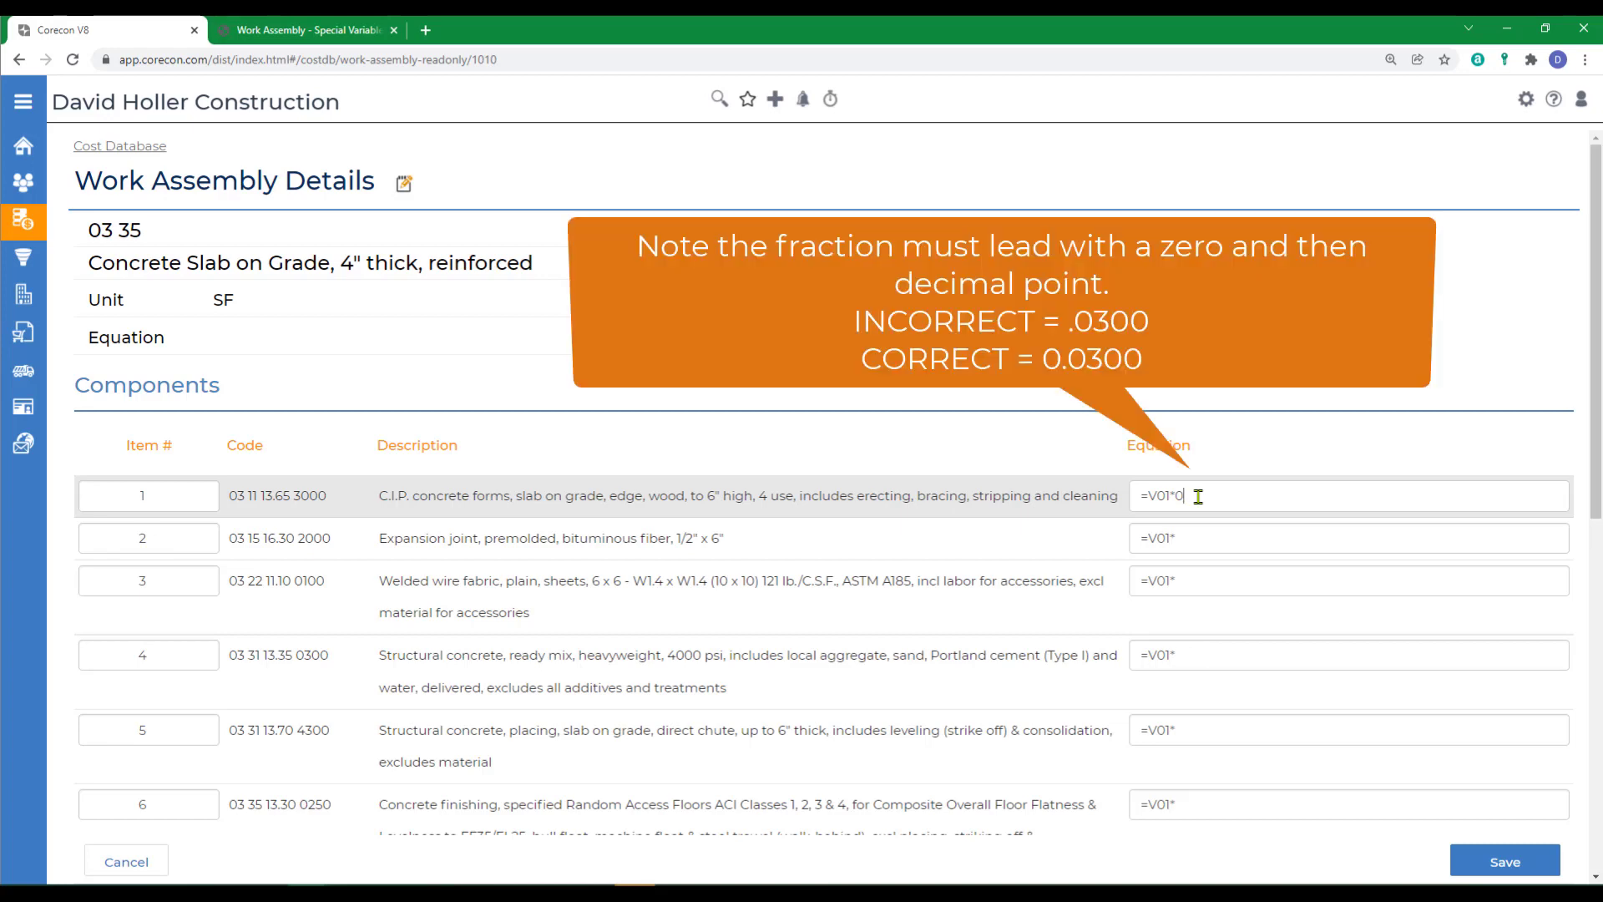
type(".0300")
left_click(1191, 538)
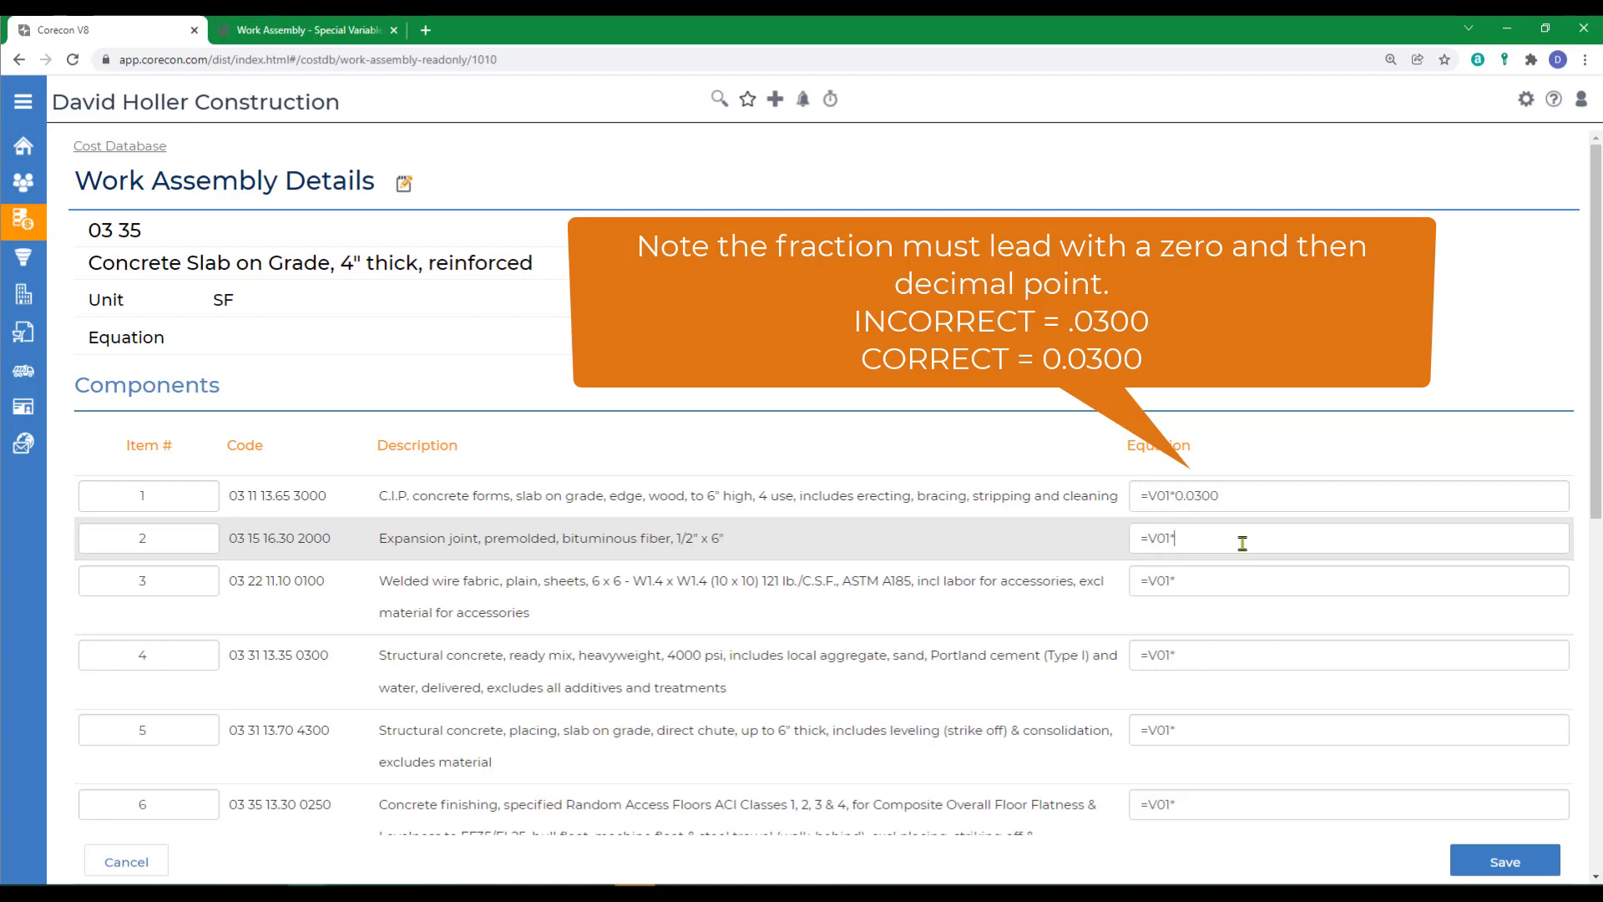
type("0.2200")
- Complete the equations with factor 0.0100 for the welded wire fabric, 0.012 for the ready mix concrete and 0.0120 for placing the concrete
left_click(1212, 579)
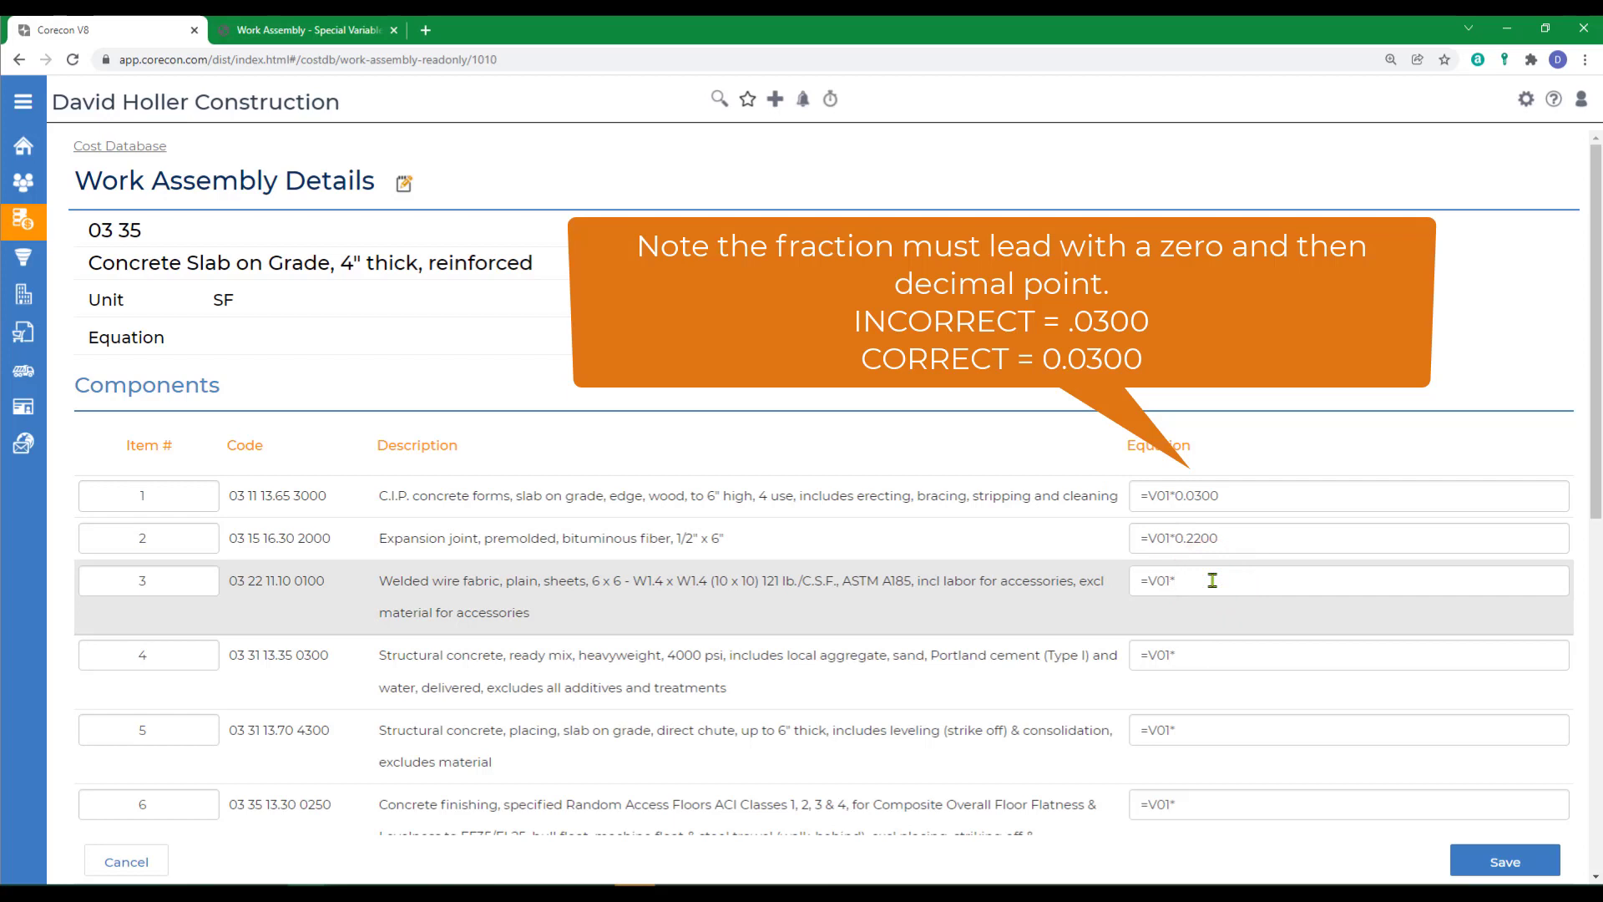
type("0.01")
left_click(1213, 658)
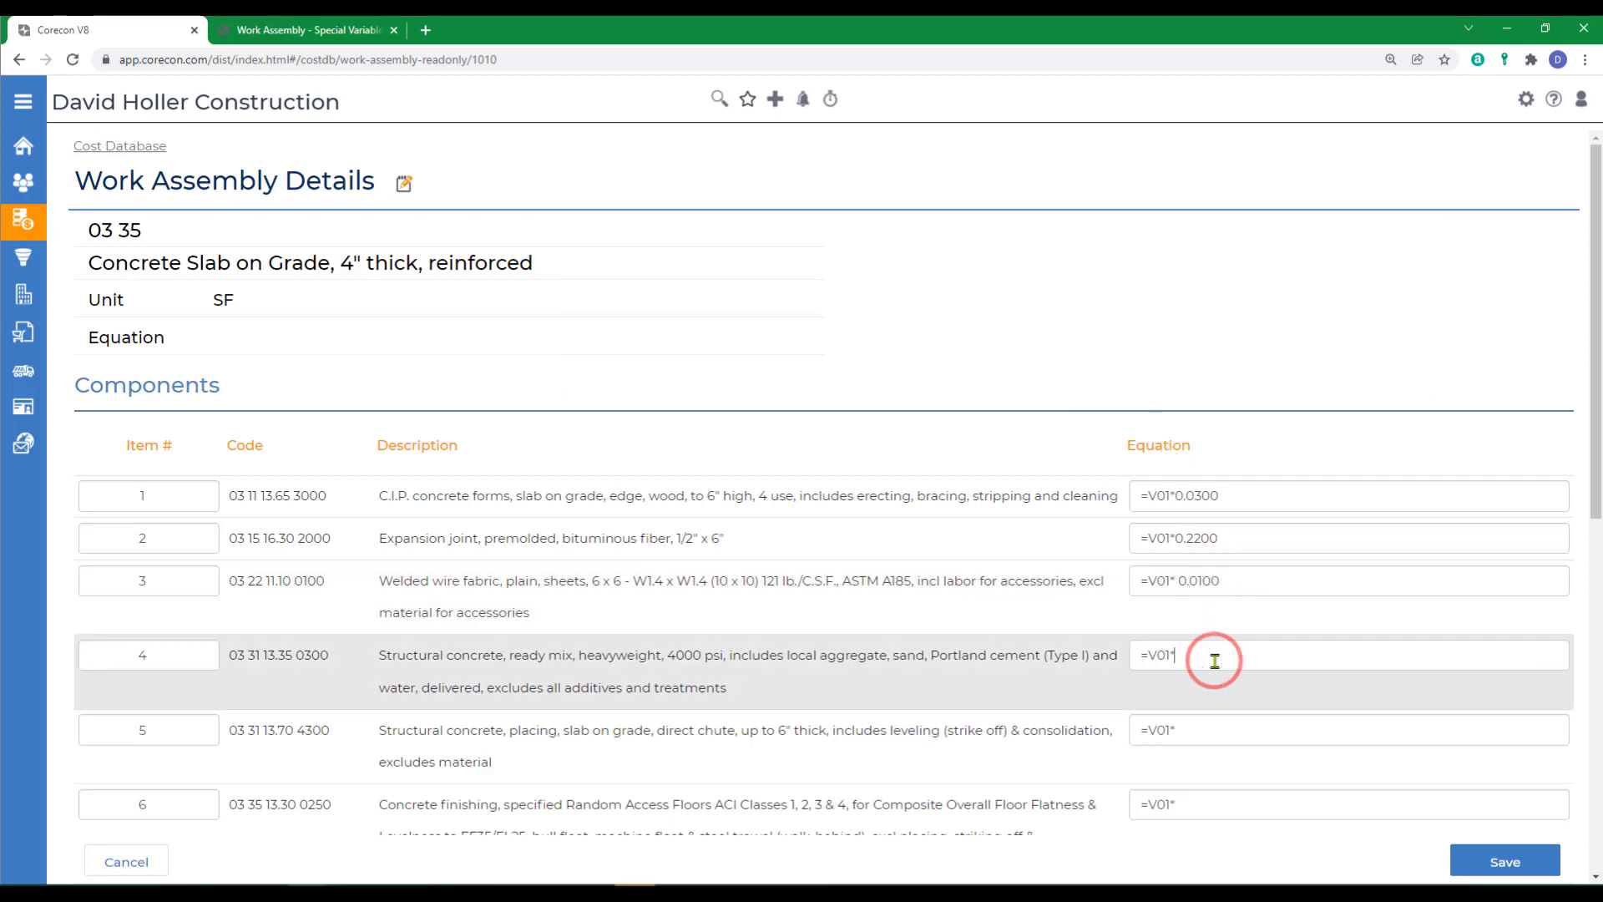
type("0.012")
left_click(1209, 735)
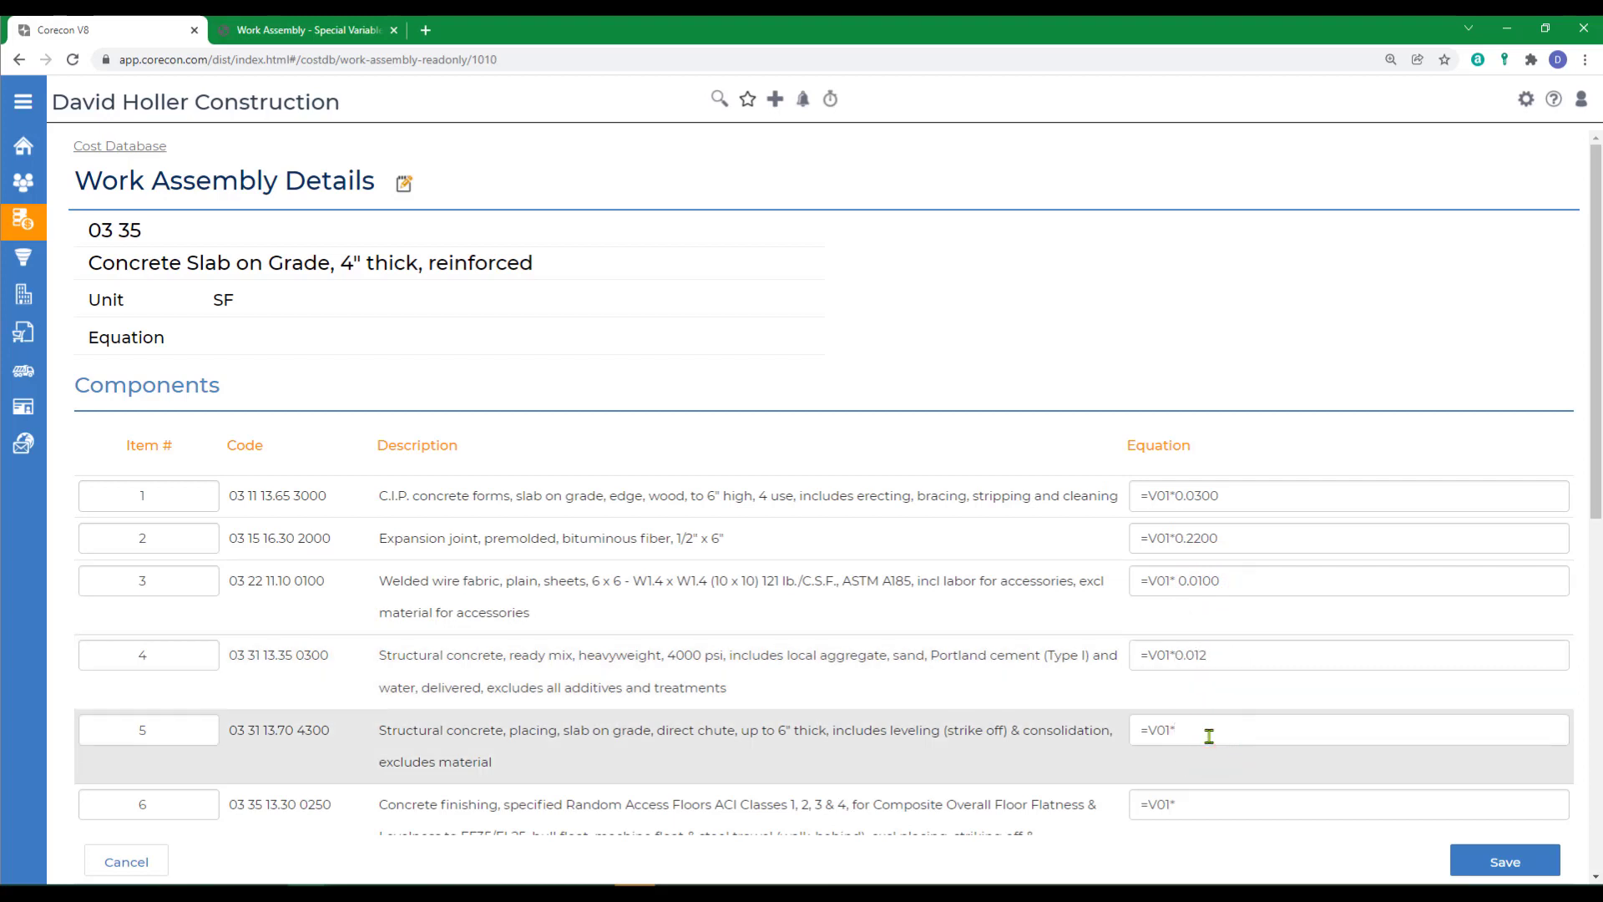
type("0.0120")
- Complete the equations with factor 1.000 for concrete finishing item 6, 0.0100 for floor hardener item 7 and 0.0100 for curing item 8
scroll(1266, 715, "down", 2)
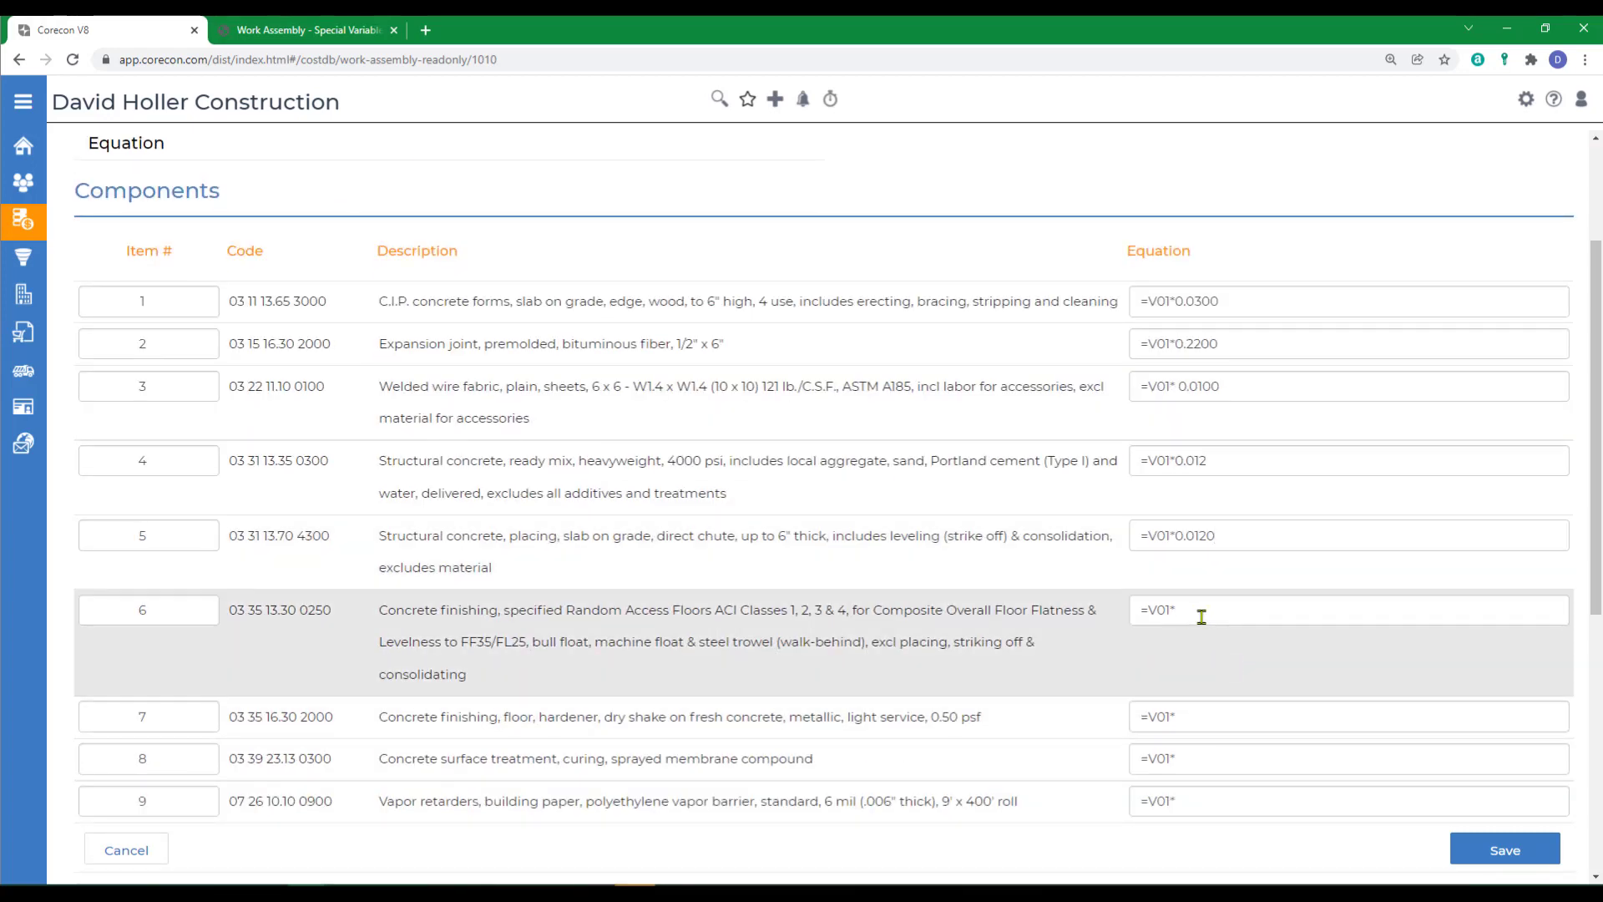
left_click(1201, 616)
left_click(1188, 716)
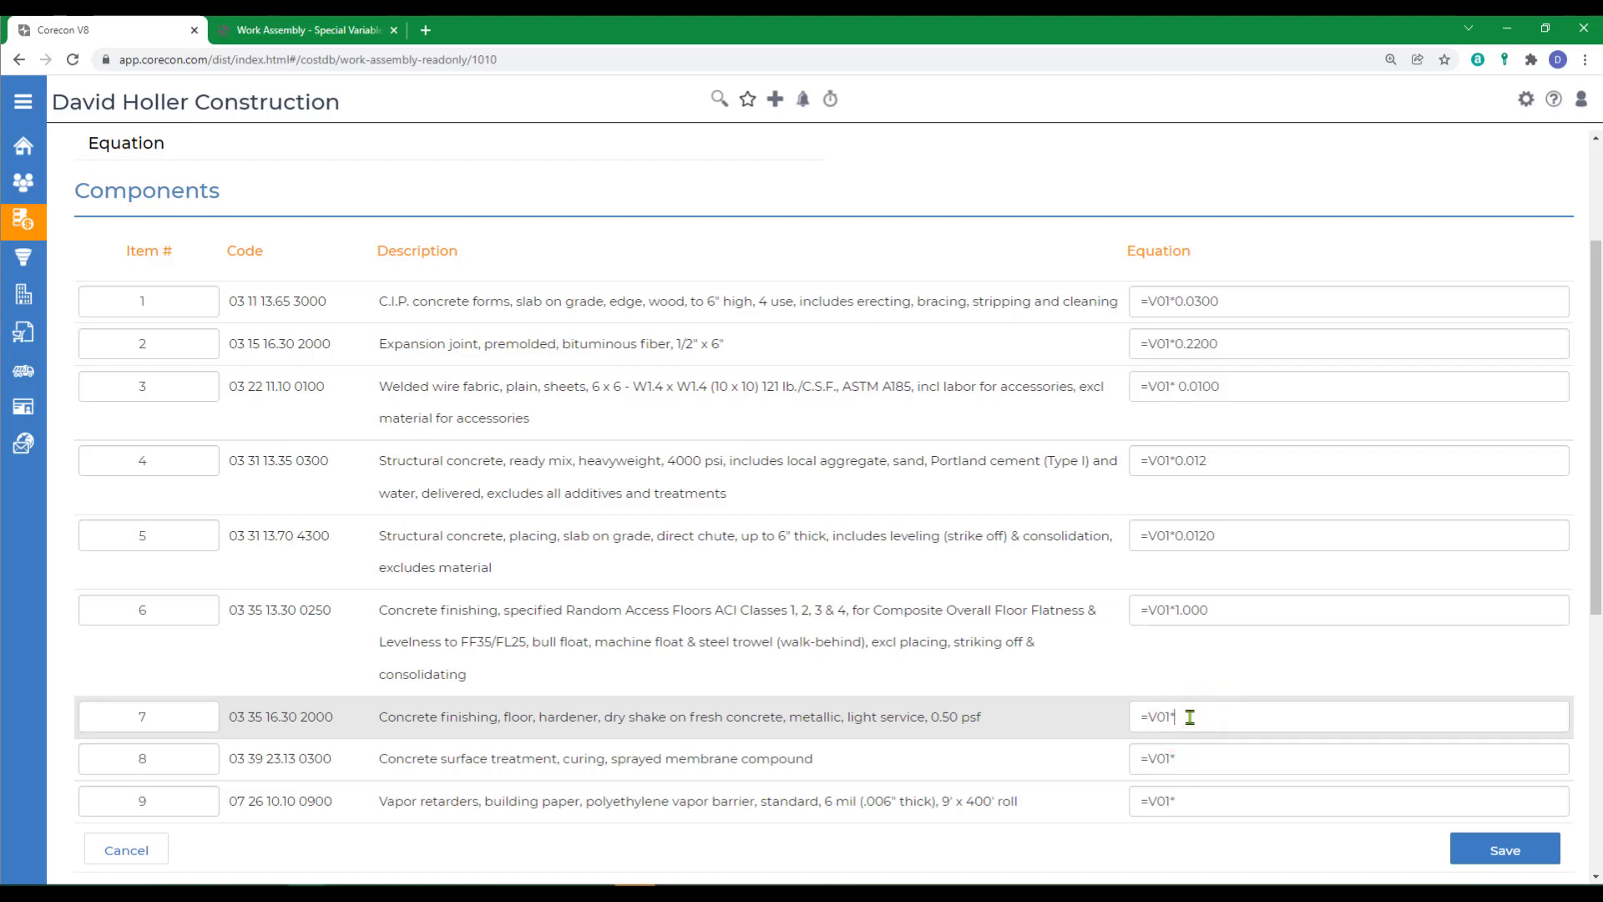
type("0.0100")
left_click(1192, 759)
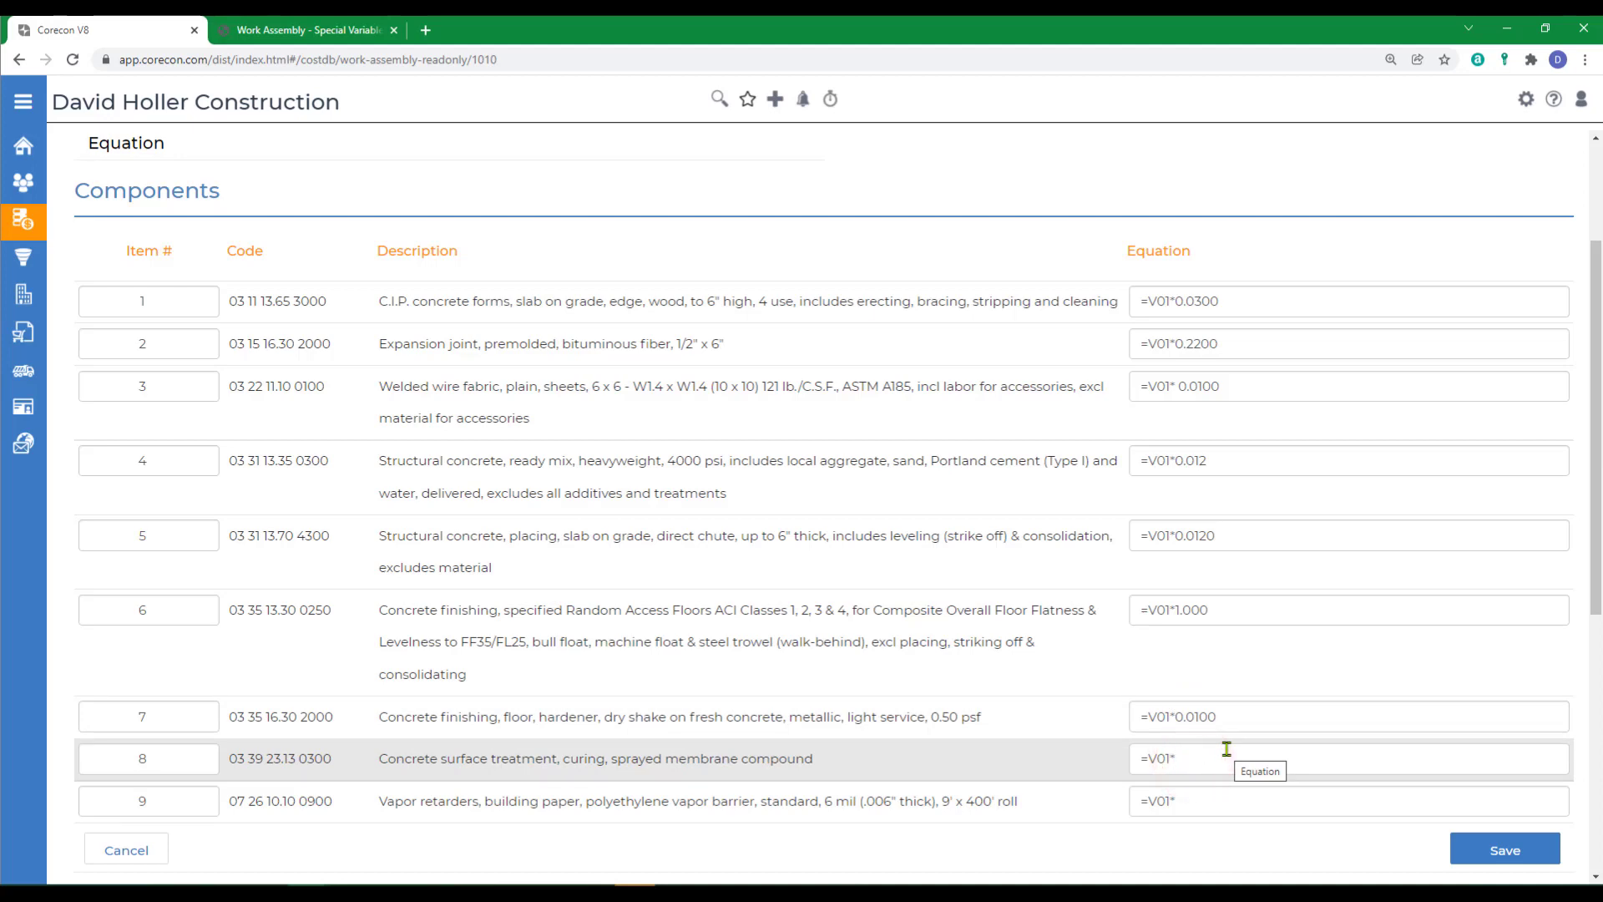
type("0.0100")
- Complete the vapor retarder equation as =V01*0.01 and save the component equations
left_click(1228, 785)
type("0.01")
scroll(1227, 776, "down", 5)
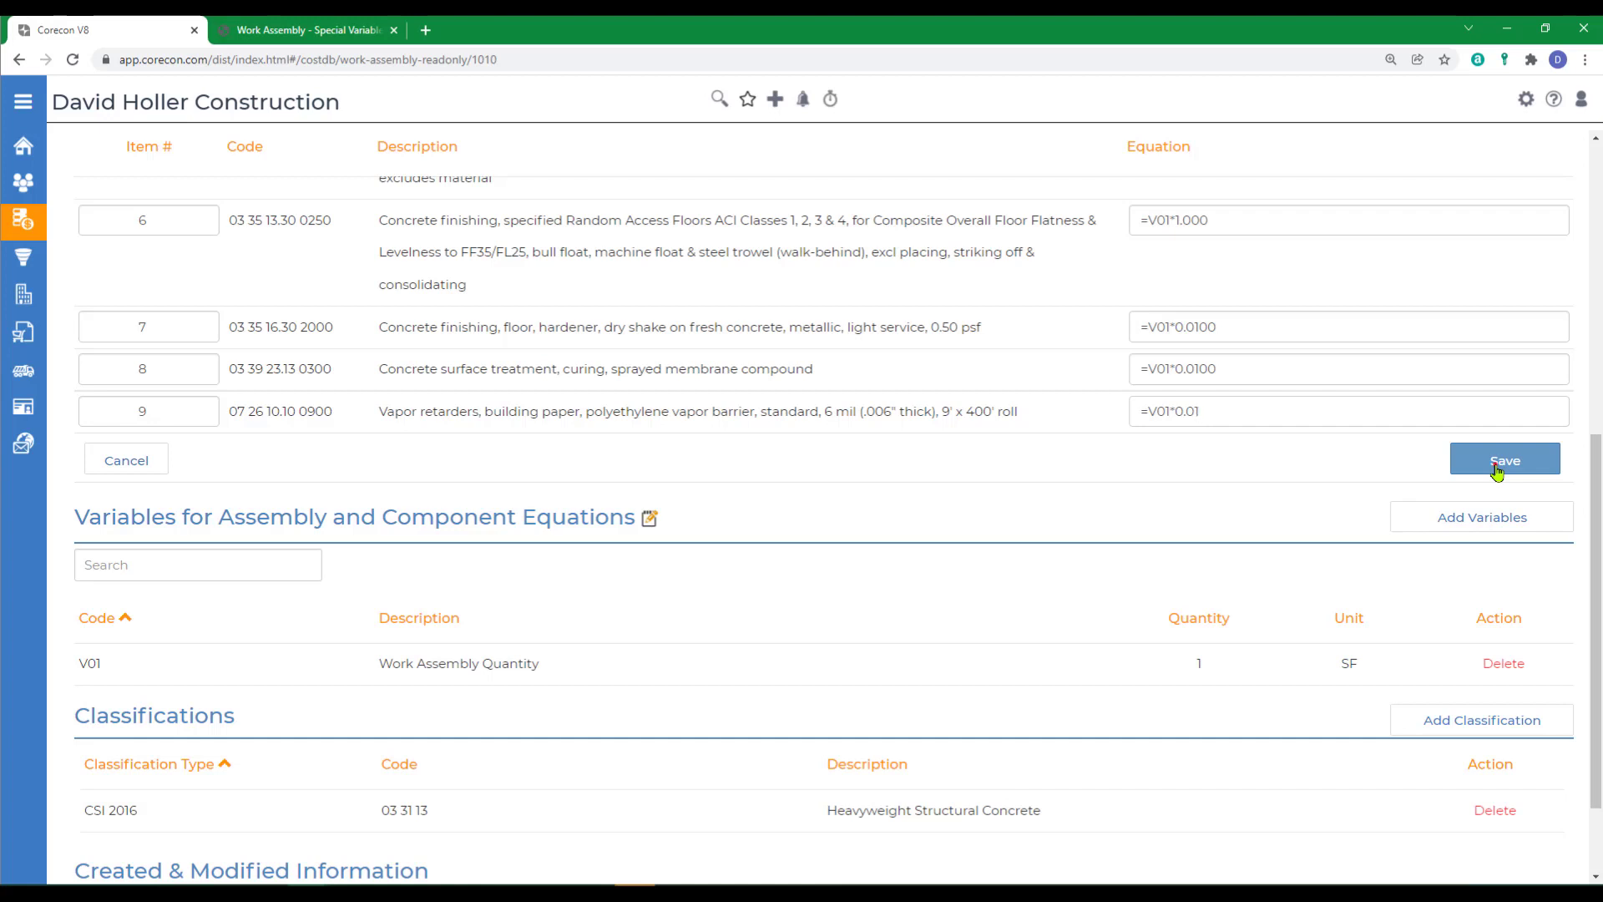
left_click(1497, 466)
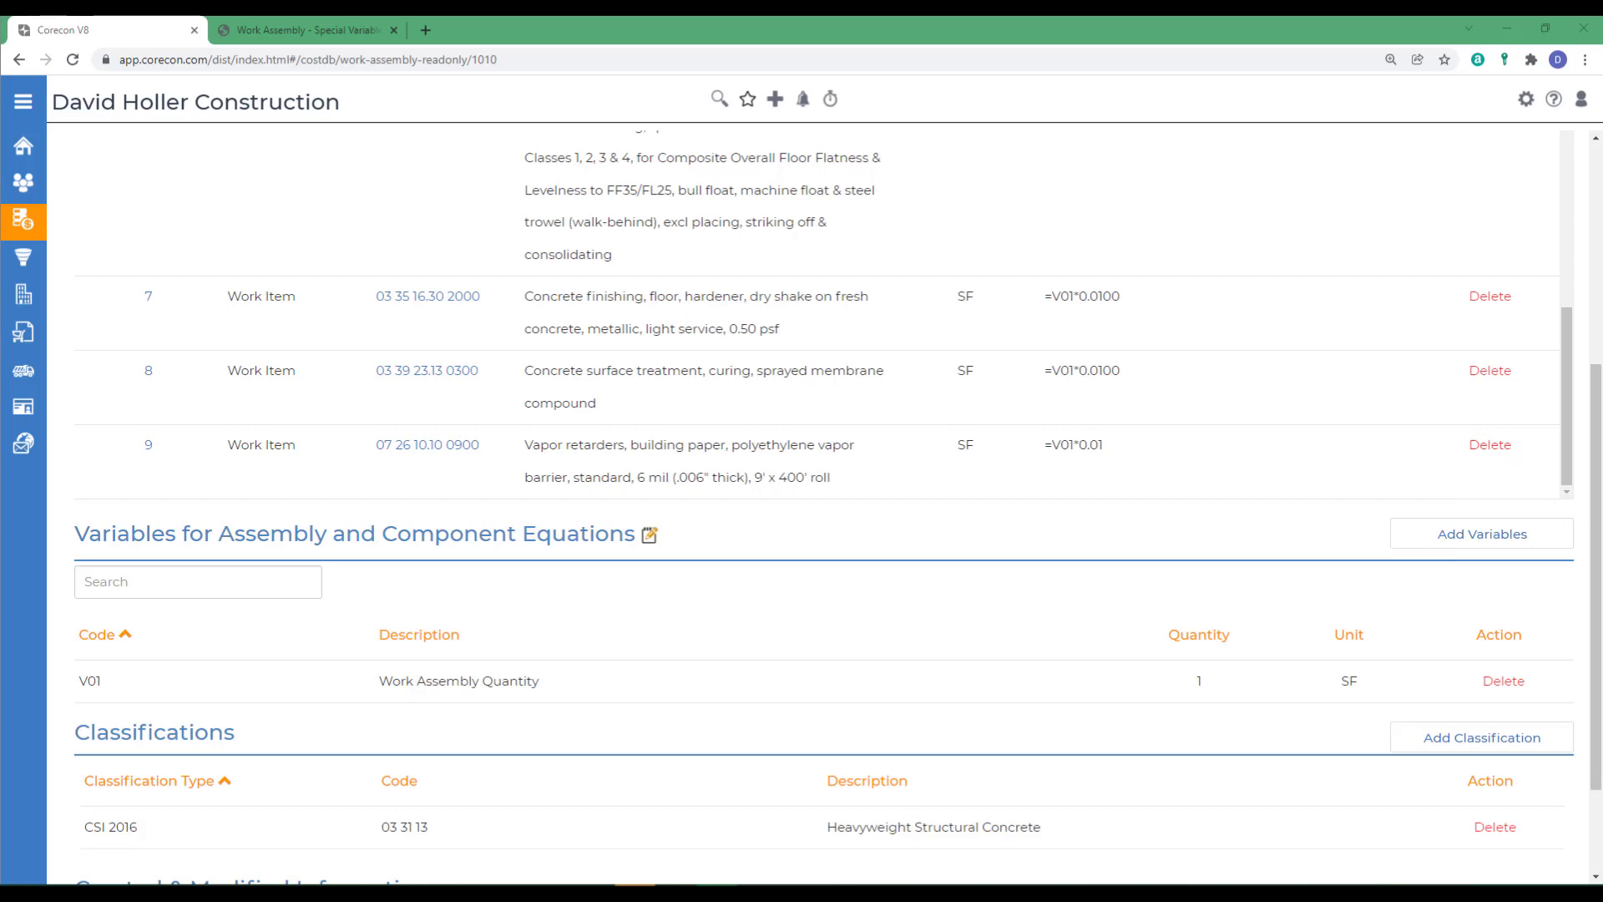
- Start importing work items into the assembly with the filter type CSI 2016
scroll(905, 590, "up", 10)
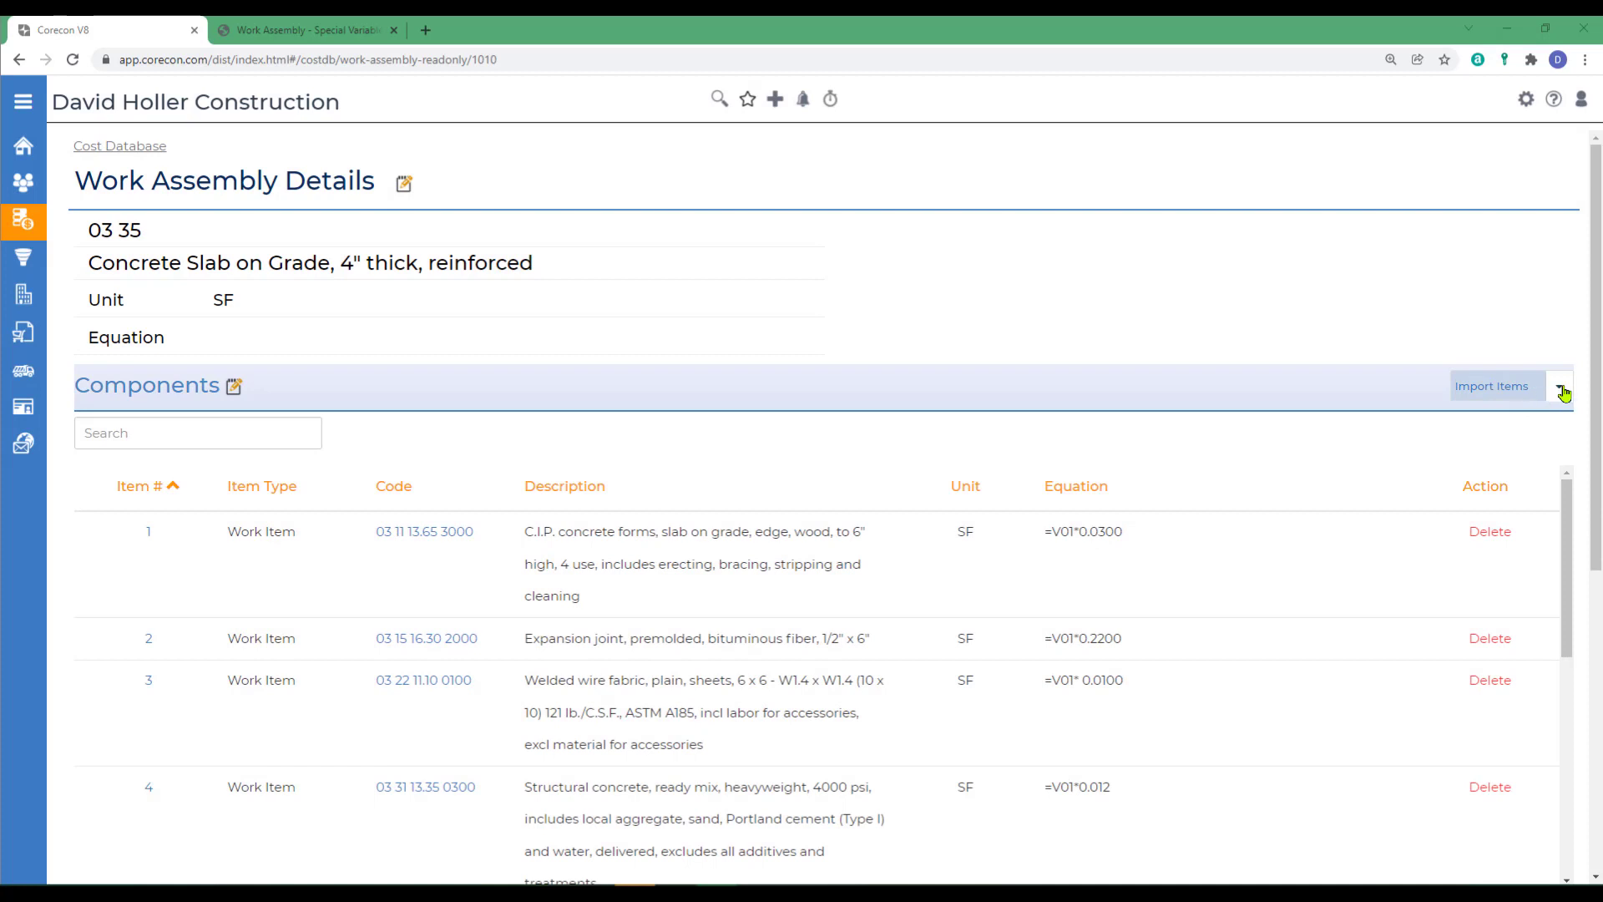
left_click(1559, 389)
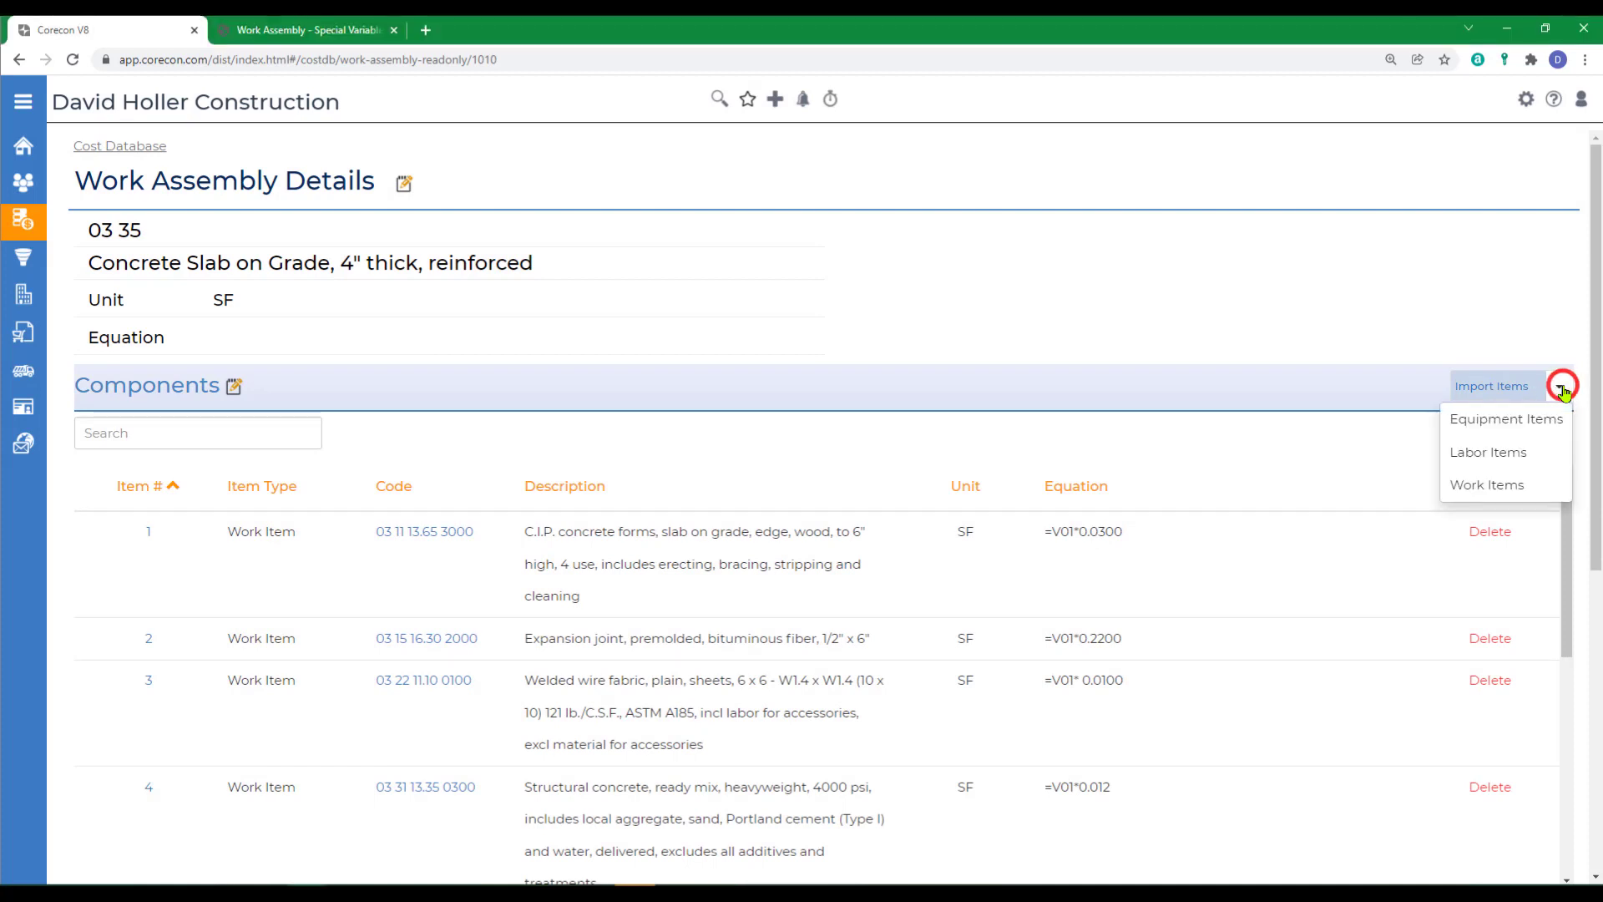
left_click(1455, 492)
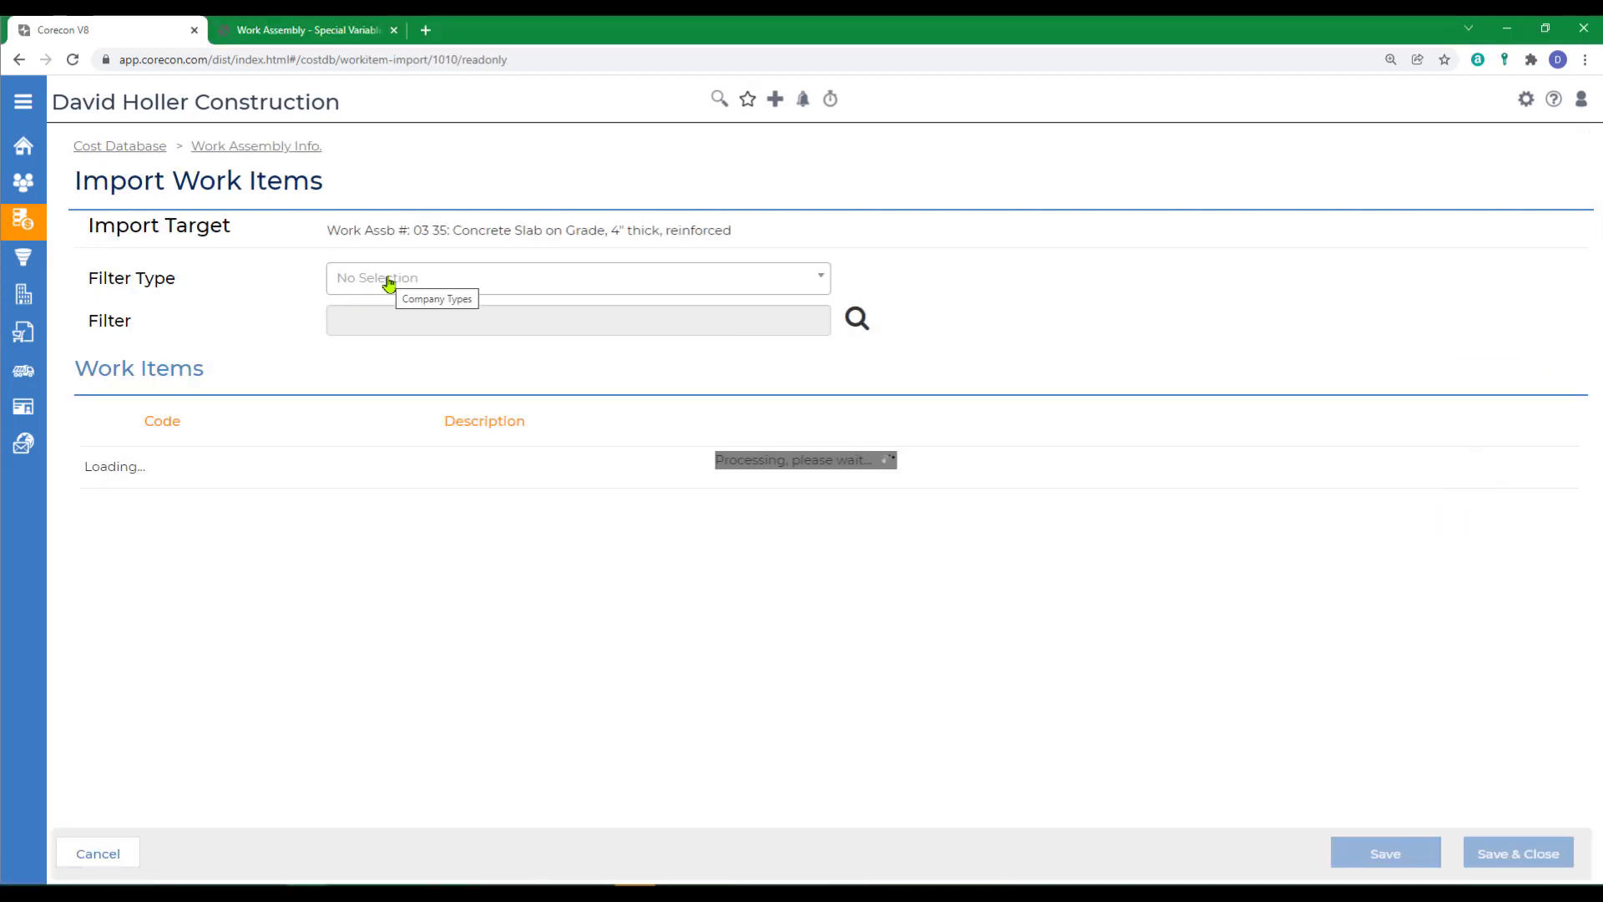
left_click(388, 280)
left_click(383, 490)
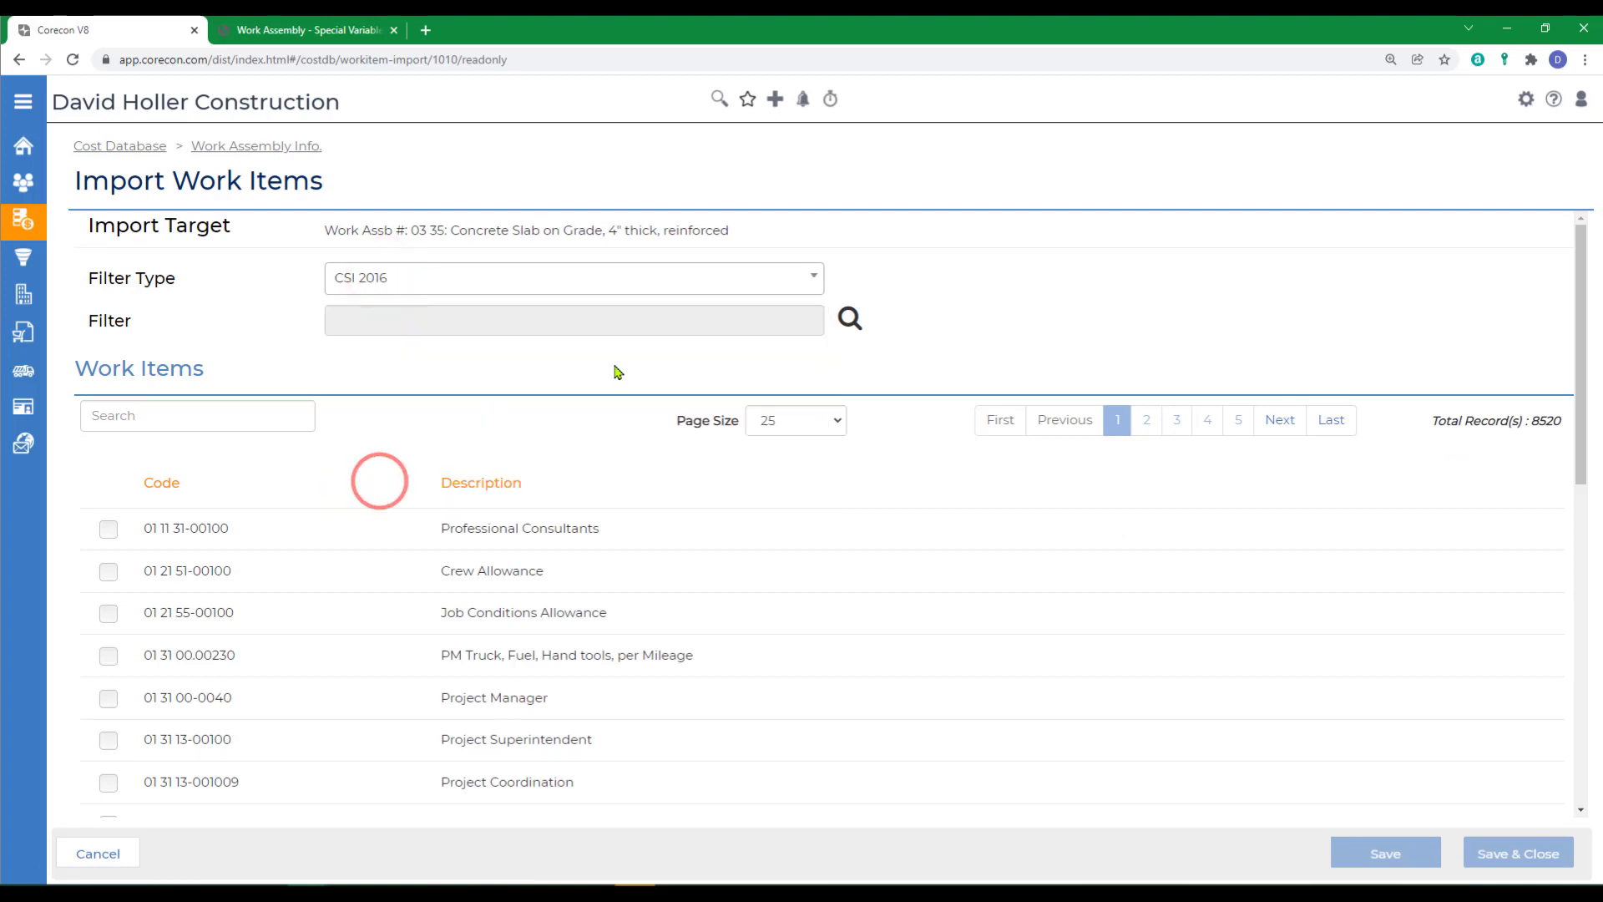
- Search for 31 22 16.1, import fine grading item 31 22 16.10 0012 and return to the assembly details
left_click(178, 425)
type("31 22 16.1")
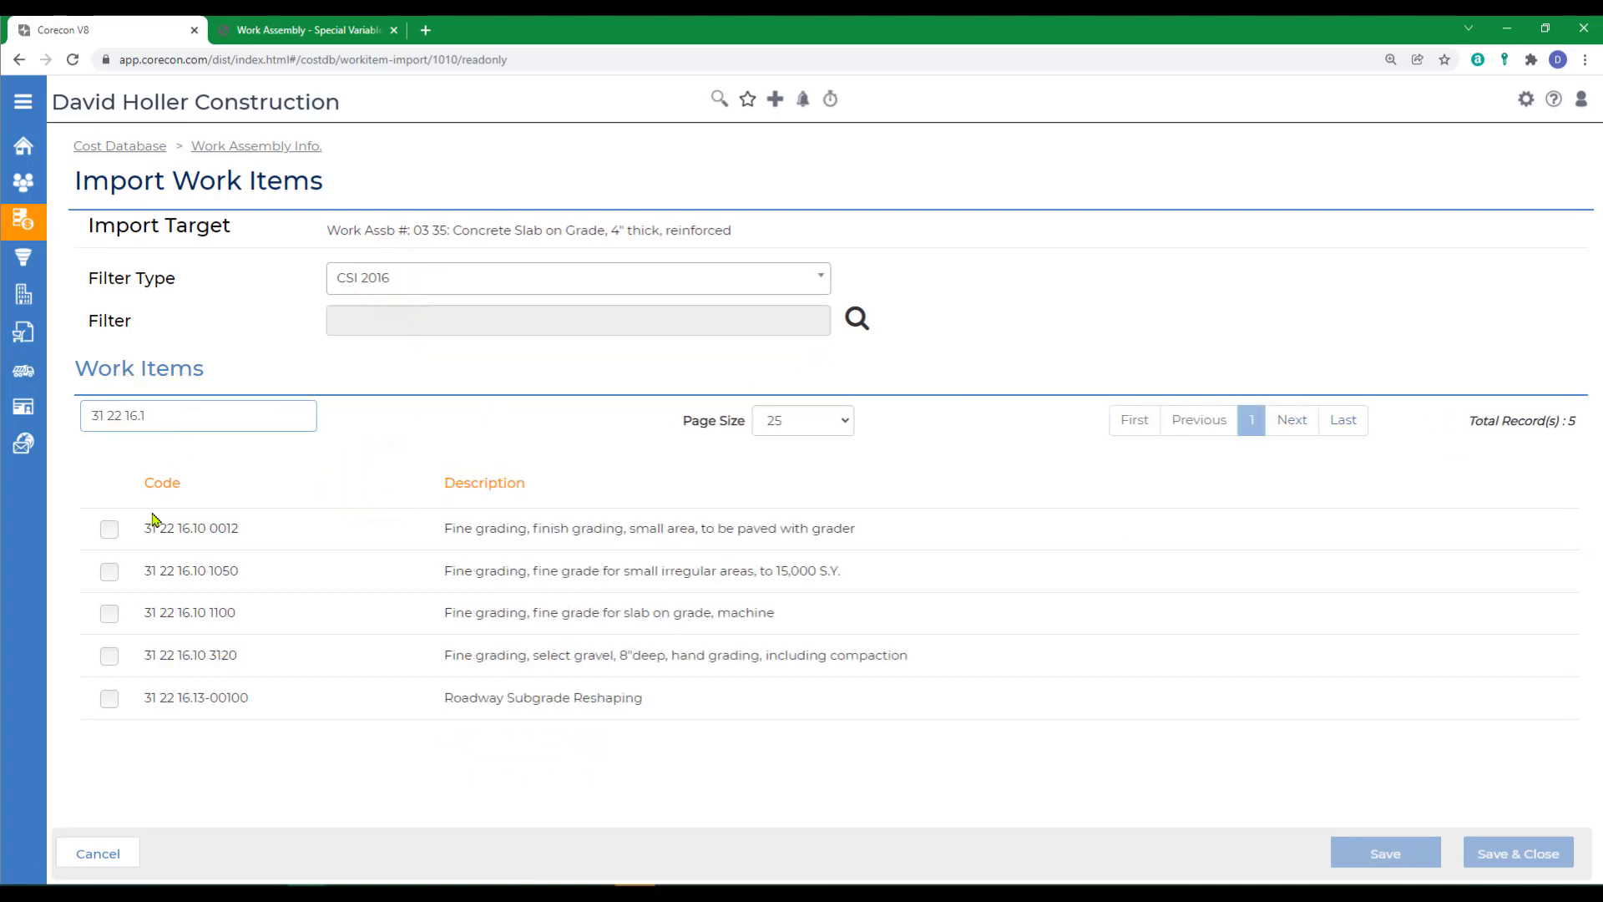
left_click(111, 529)
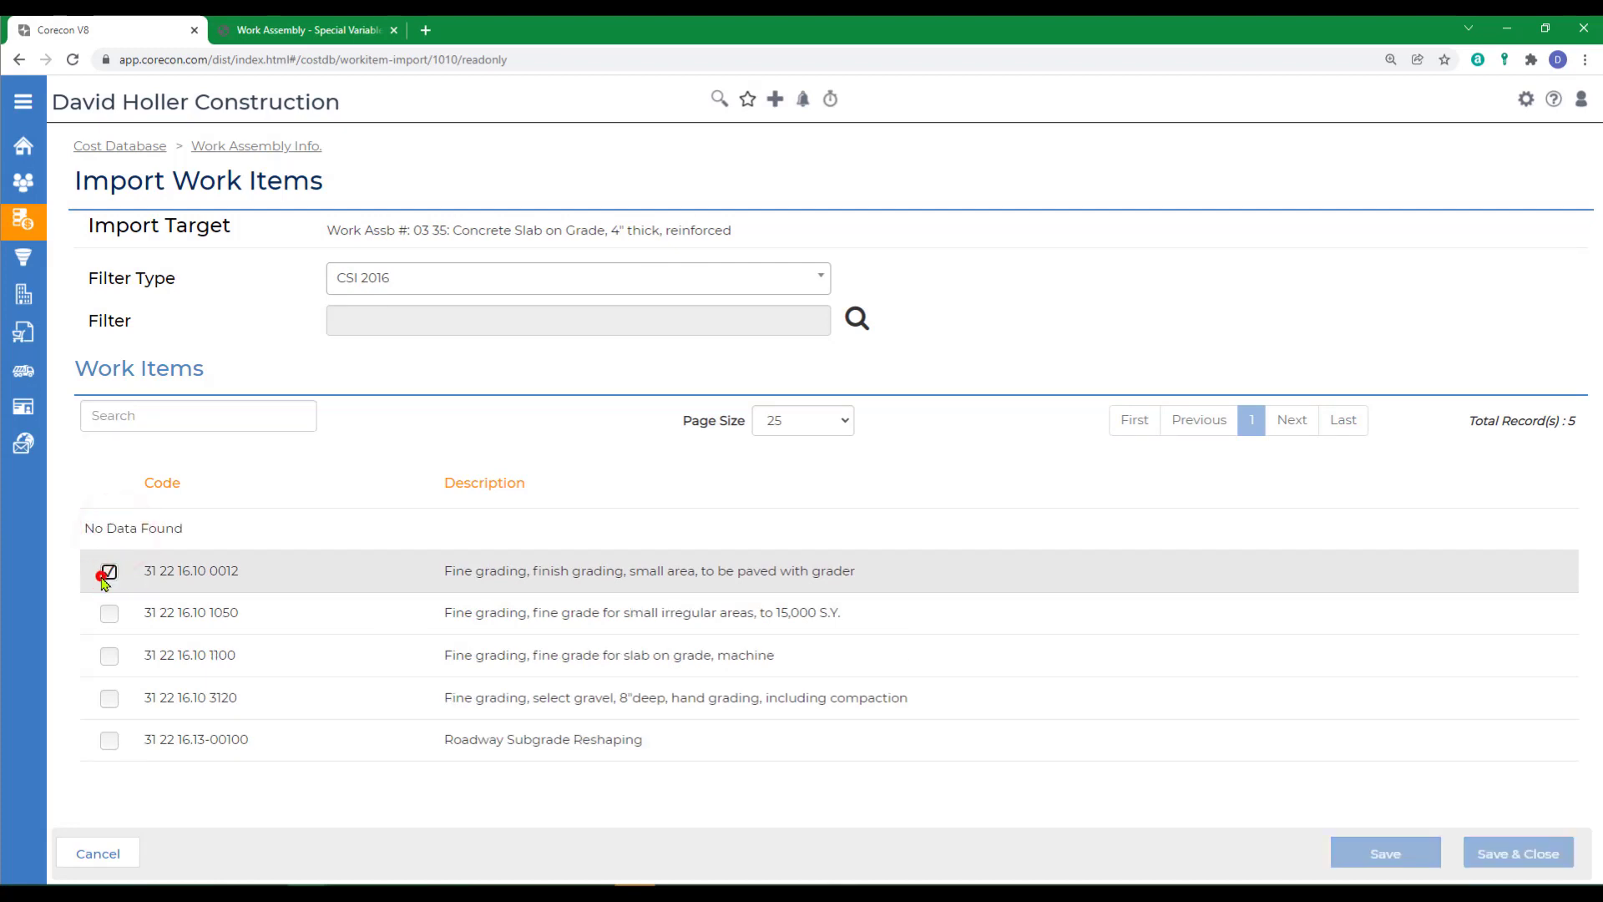
left_click(231, 145)
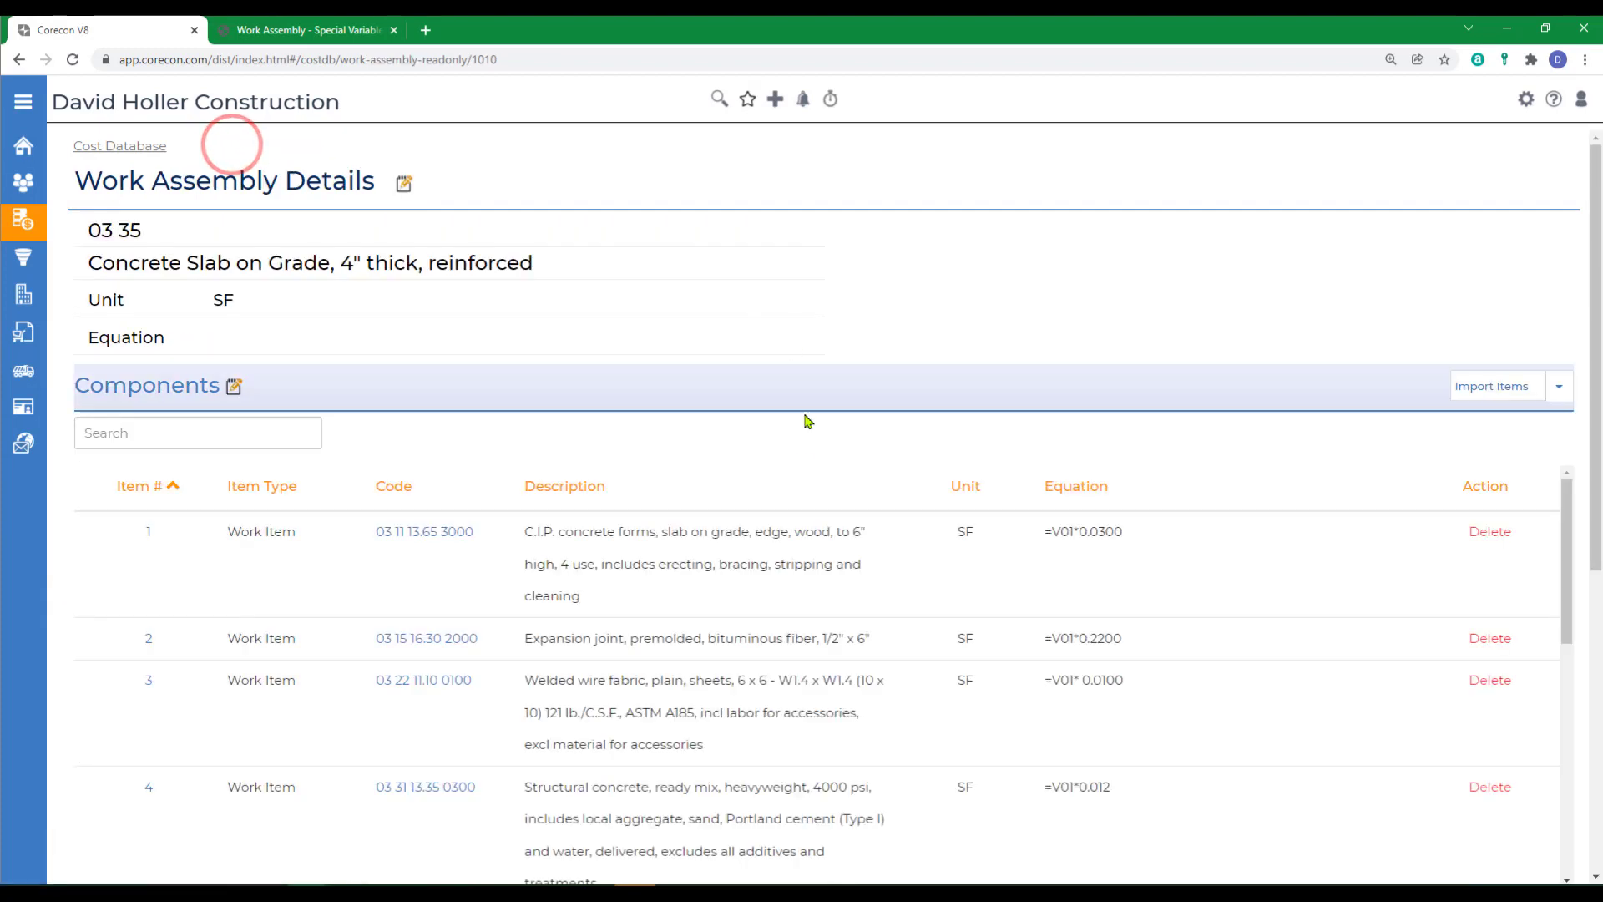
- Reopen assembly 03 35 from the cost database's work assemblies list and review its component import options, variables and classifications
left_click(113, 147)
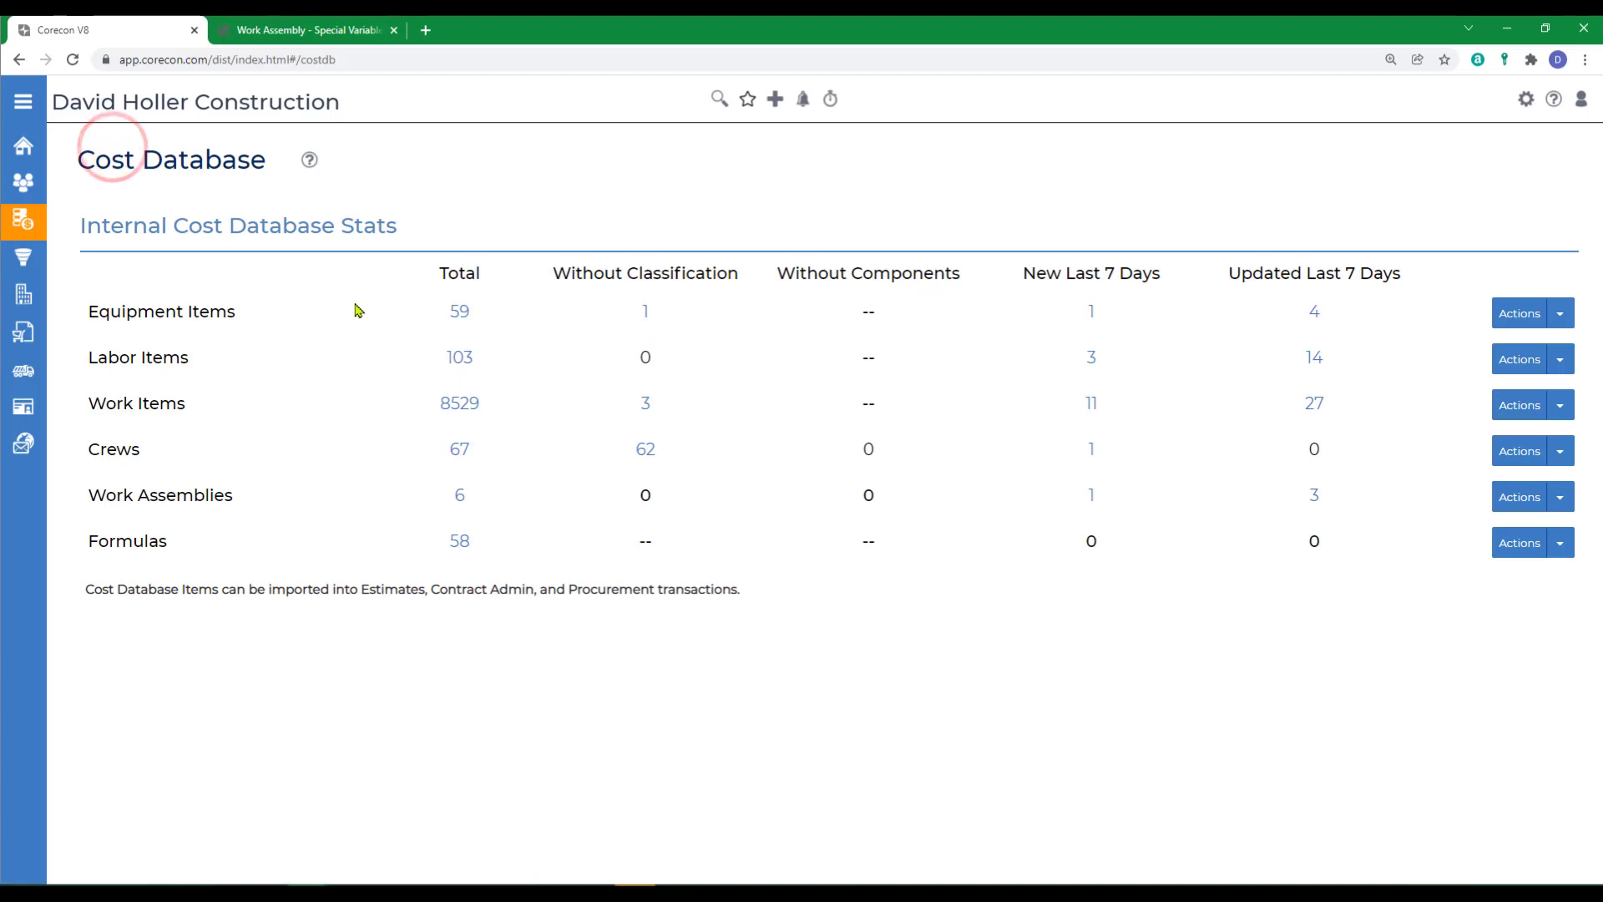
left_click(459, 501)
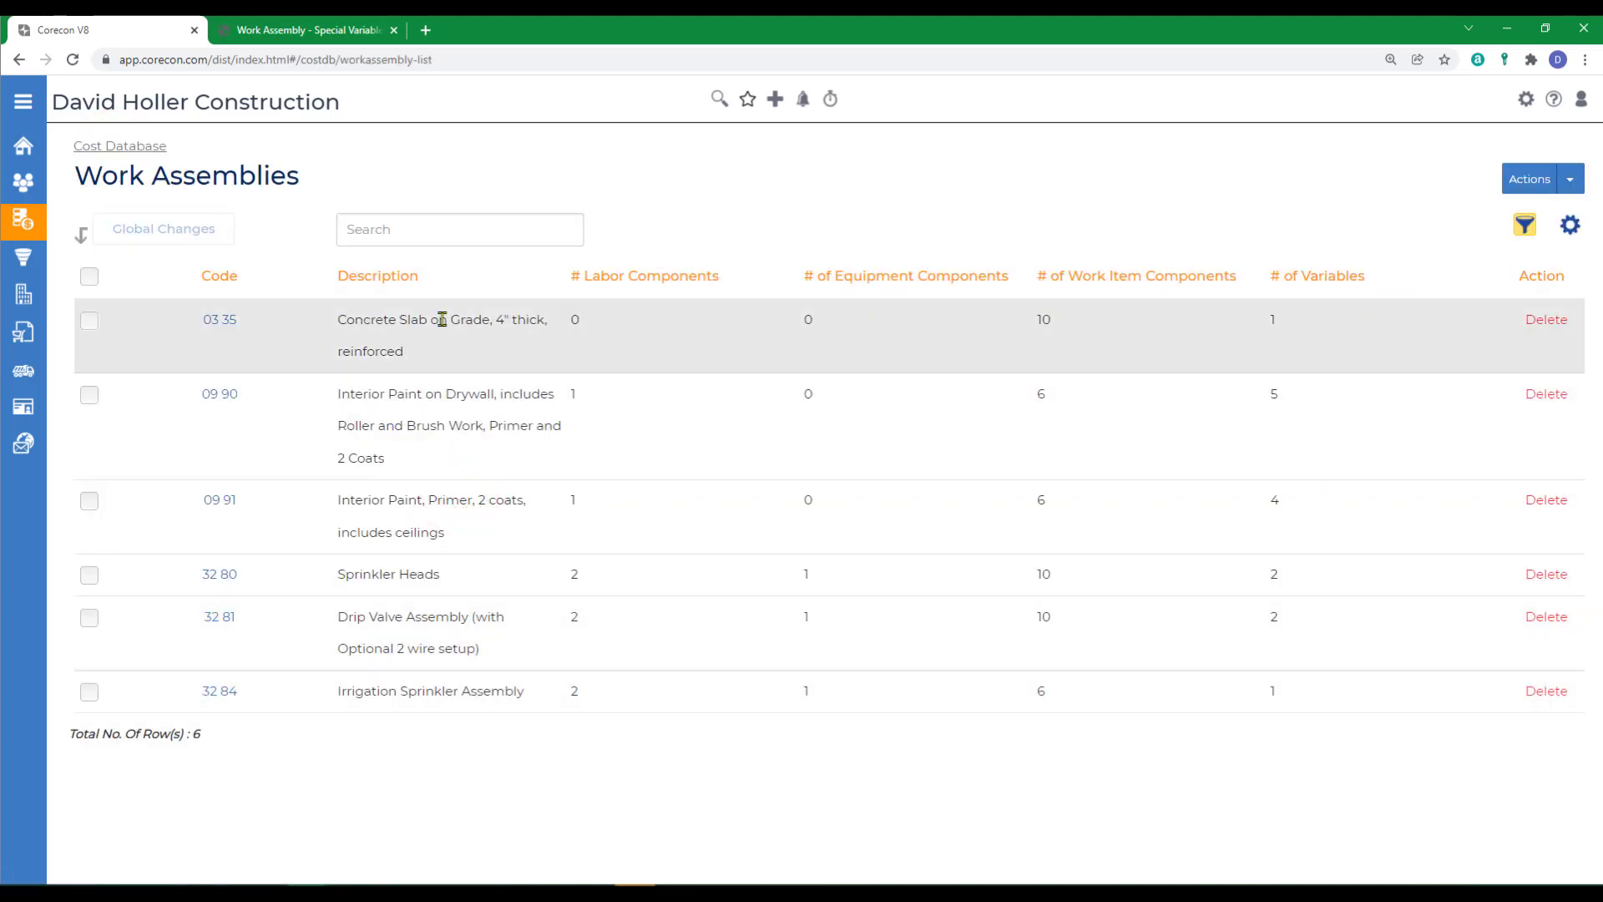
left_click(218, 321)
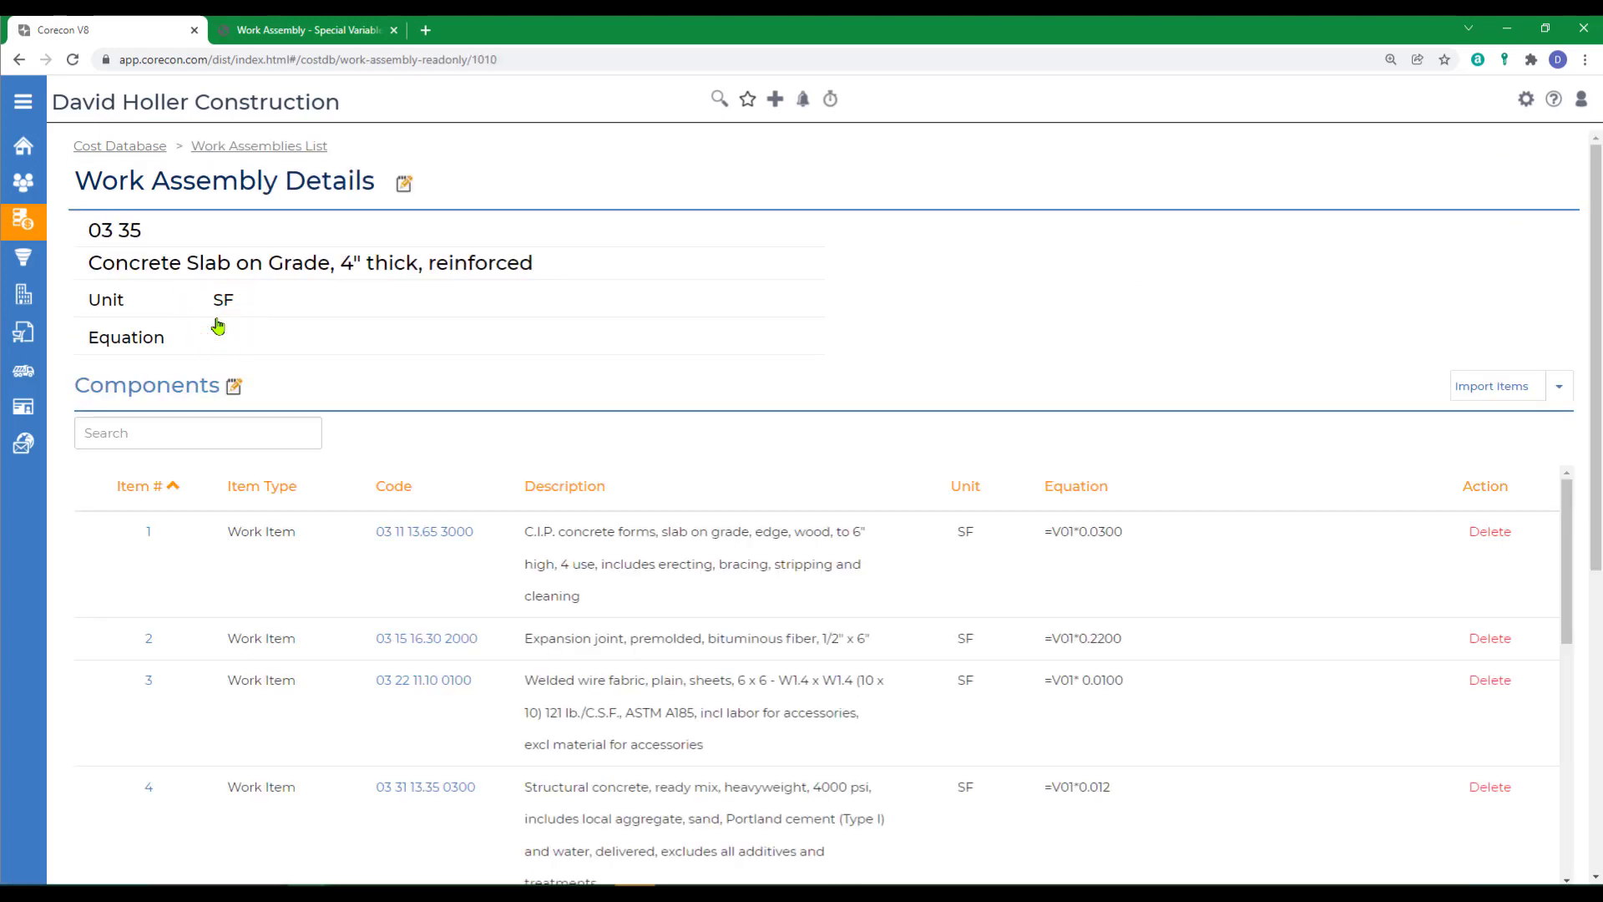
left_click(1558, 386)
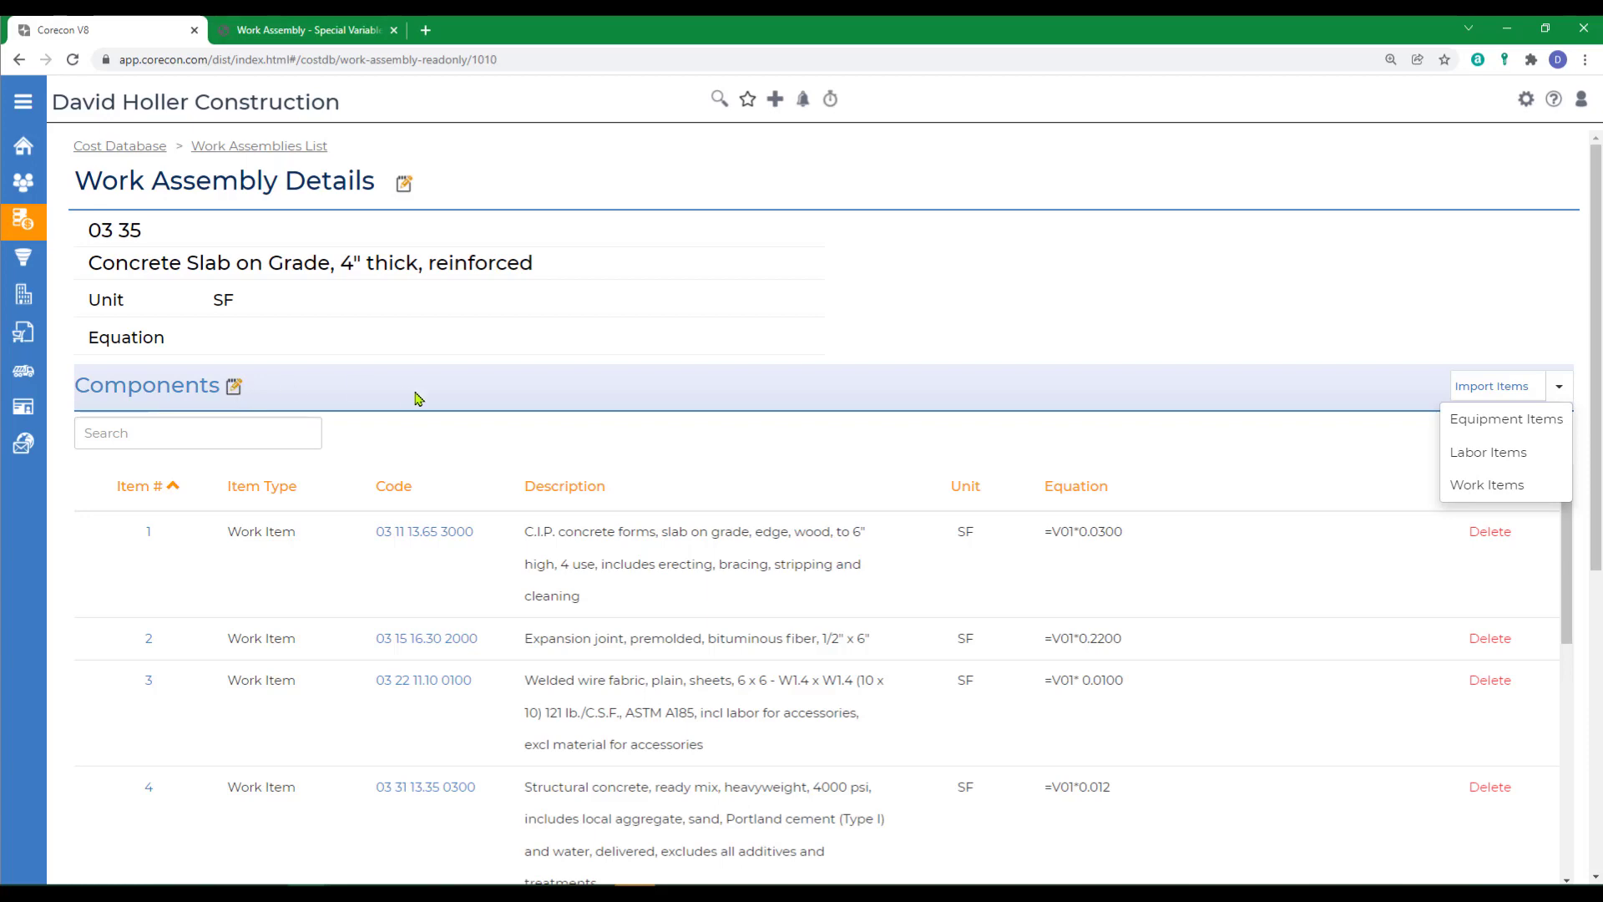
scroll(501, 510, "down", 6)
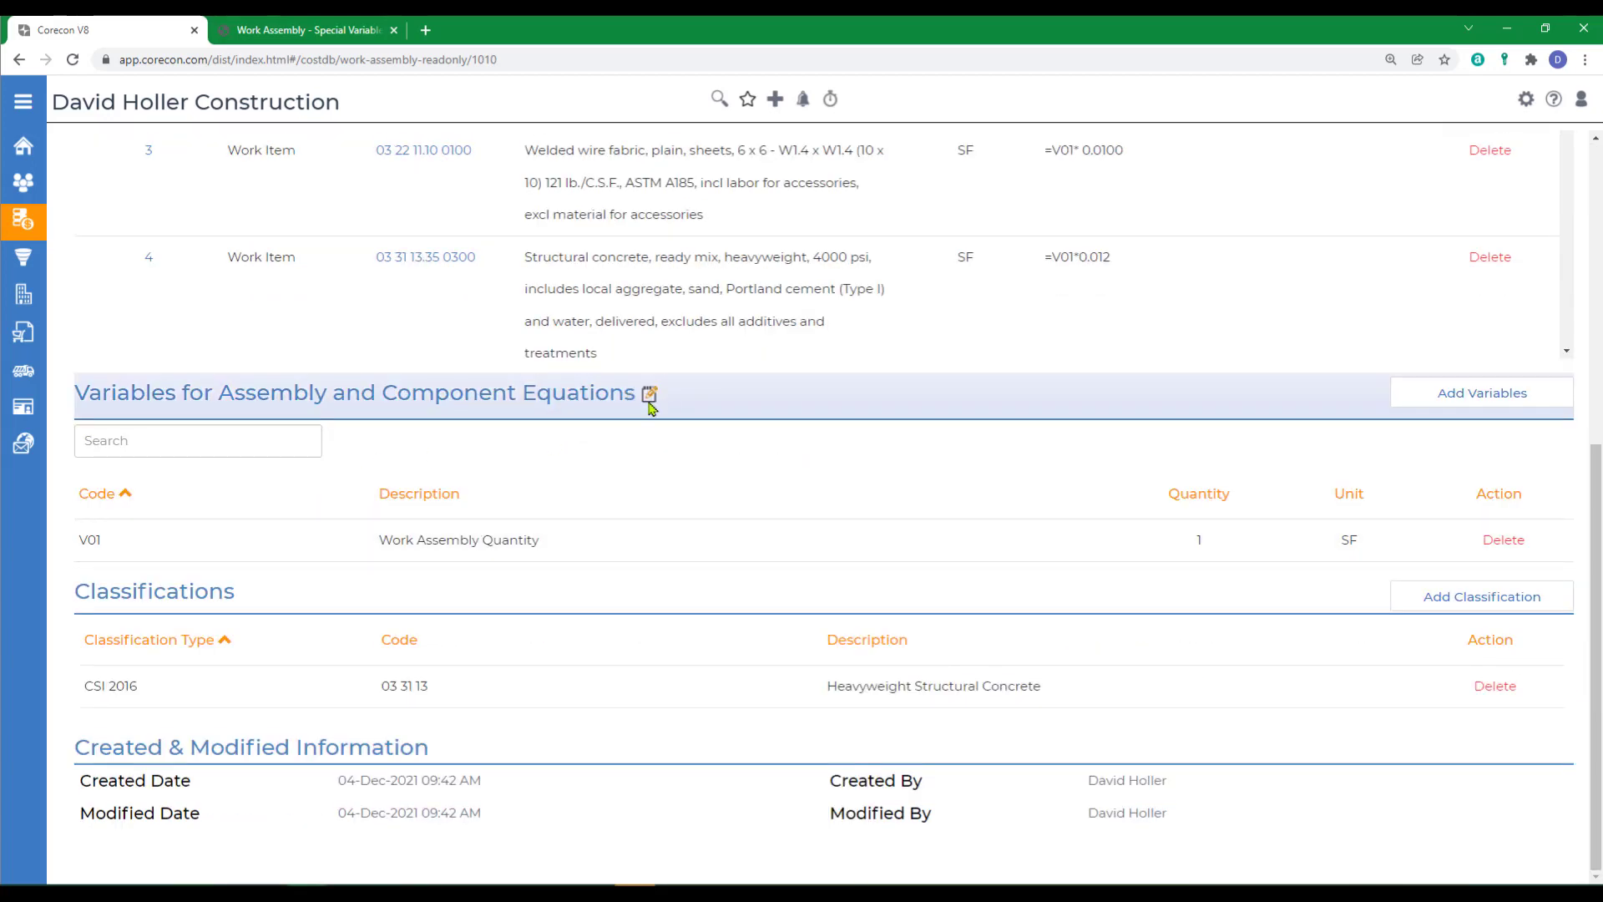
scroll(296, 480, "up", 6)
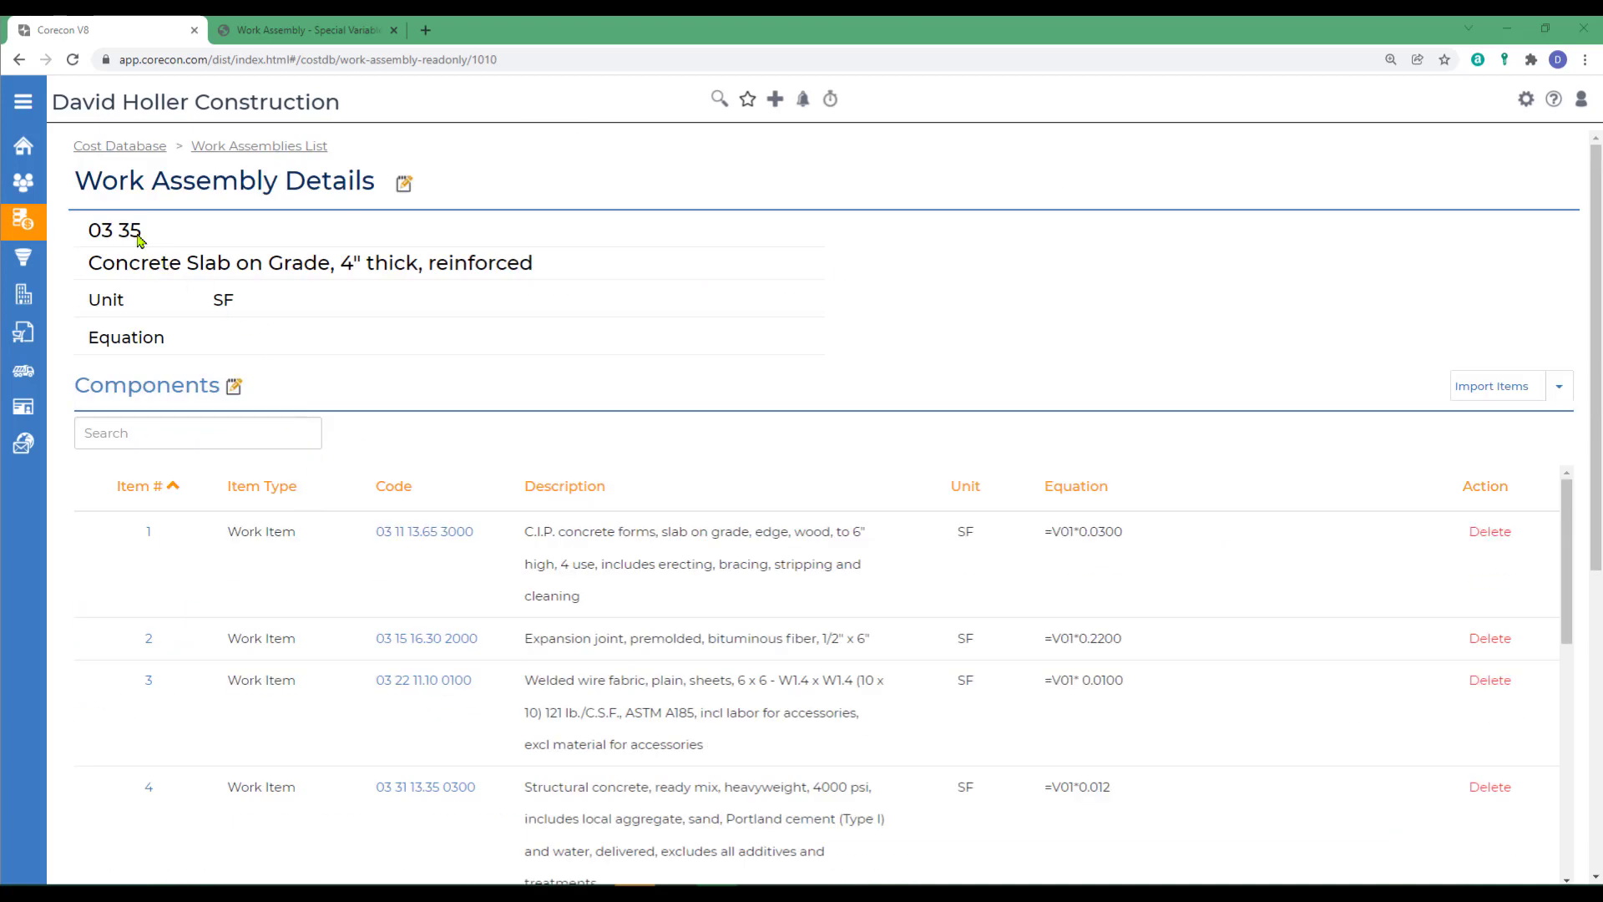
- Set the equation of work assembly 03 35 to =V01 and save the assembly details
left_click(405, 184)
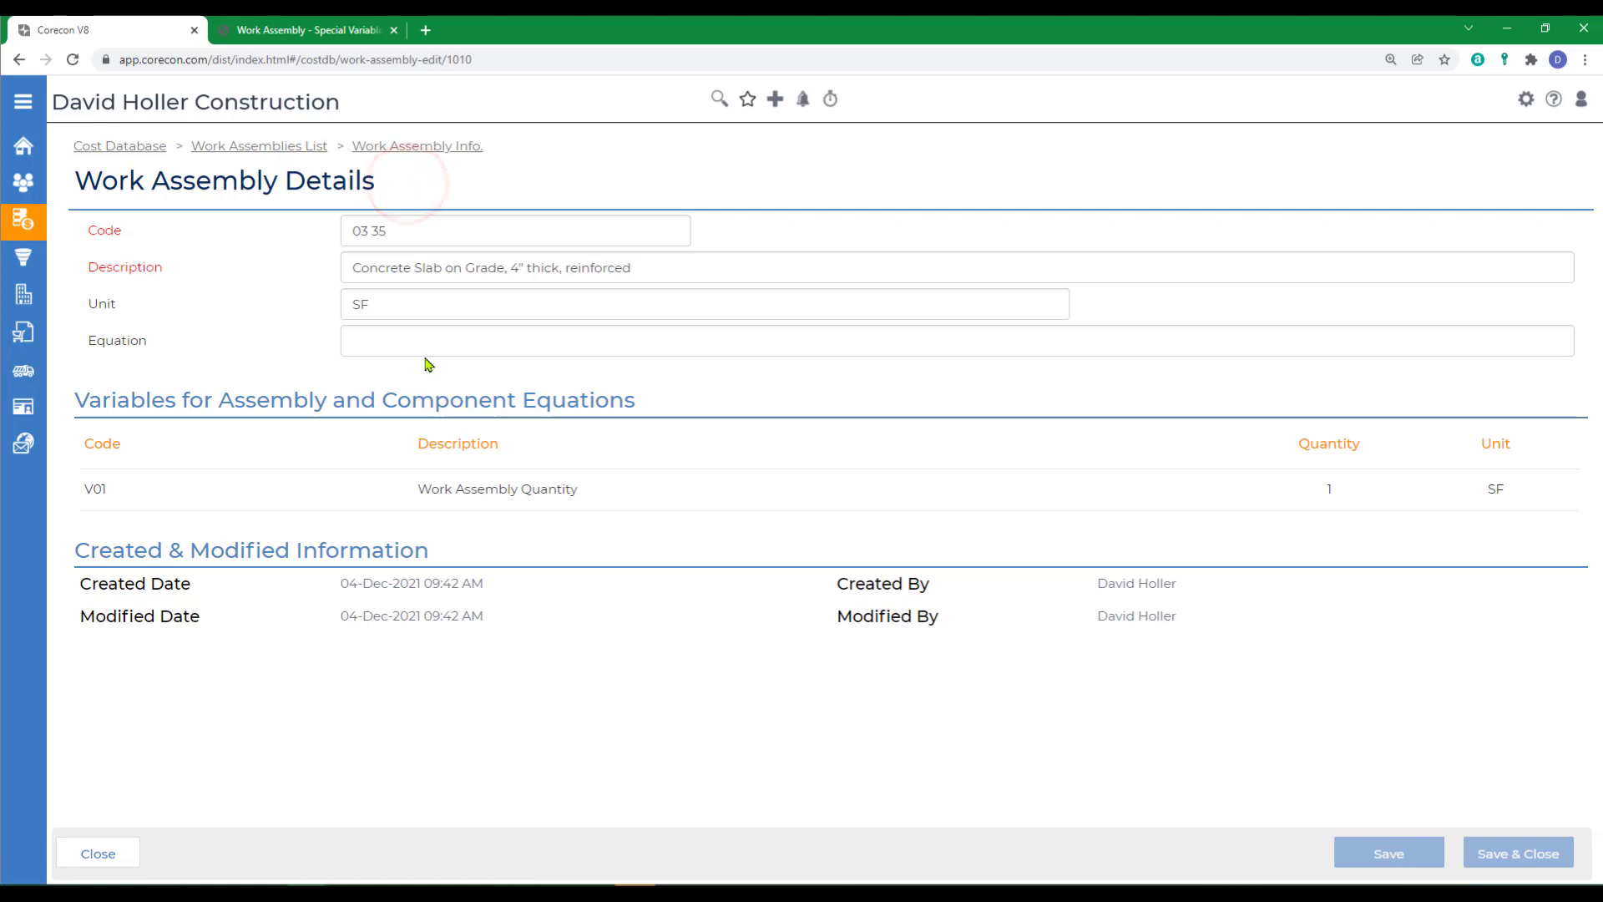
left_click(413, 341)
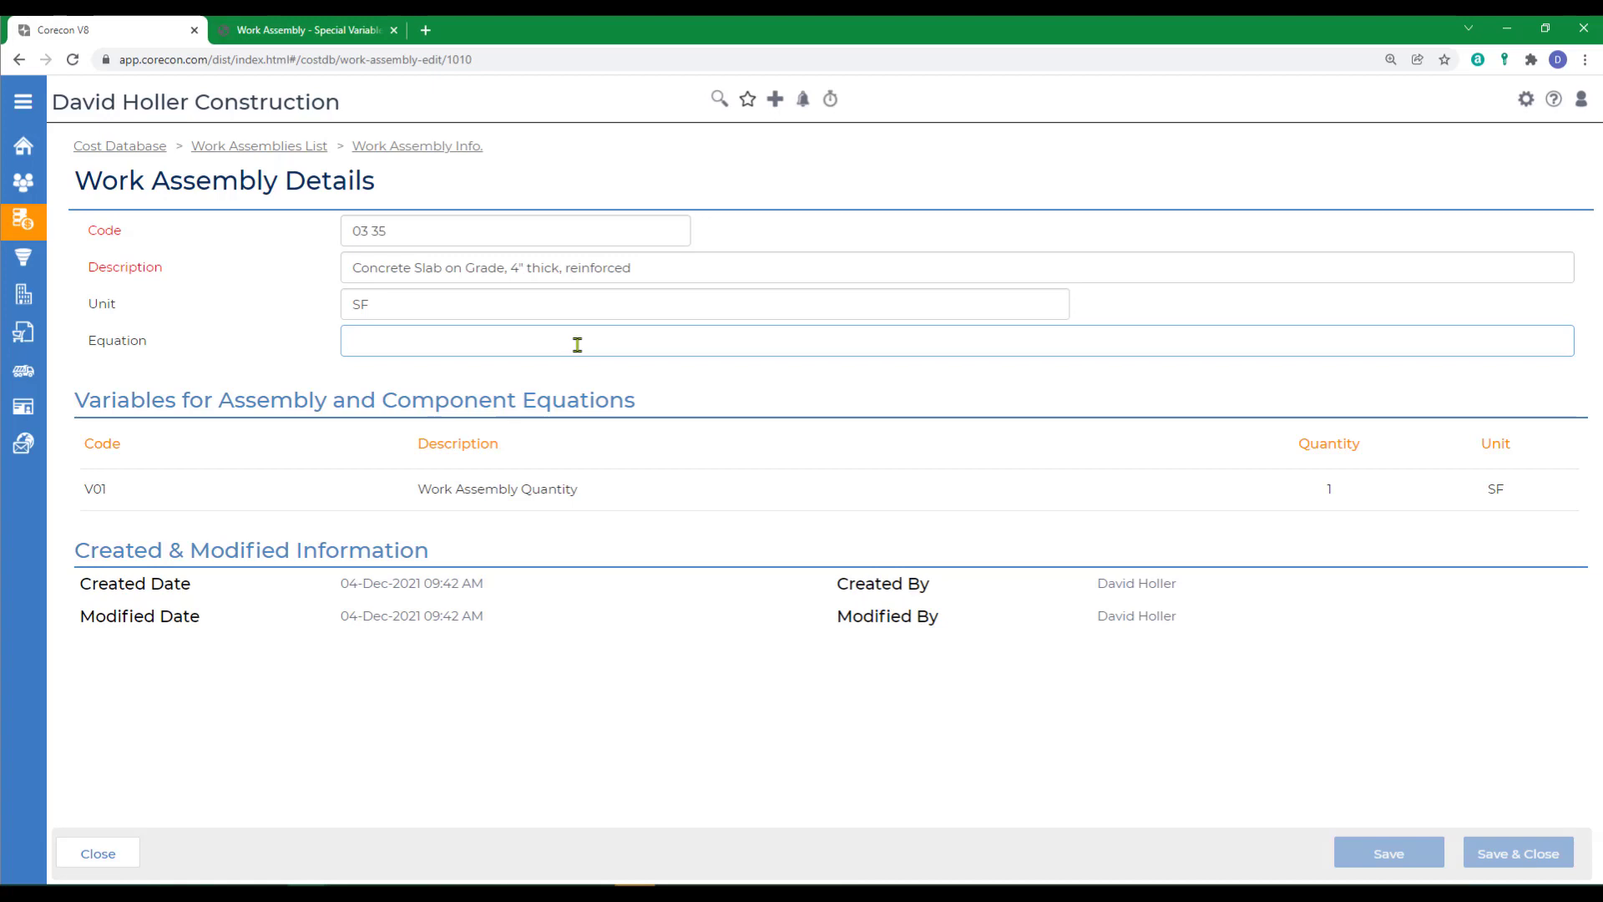
type("=")
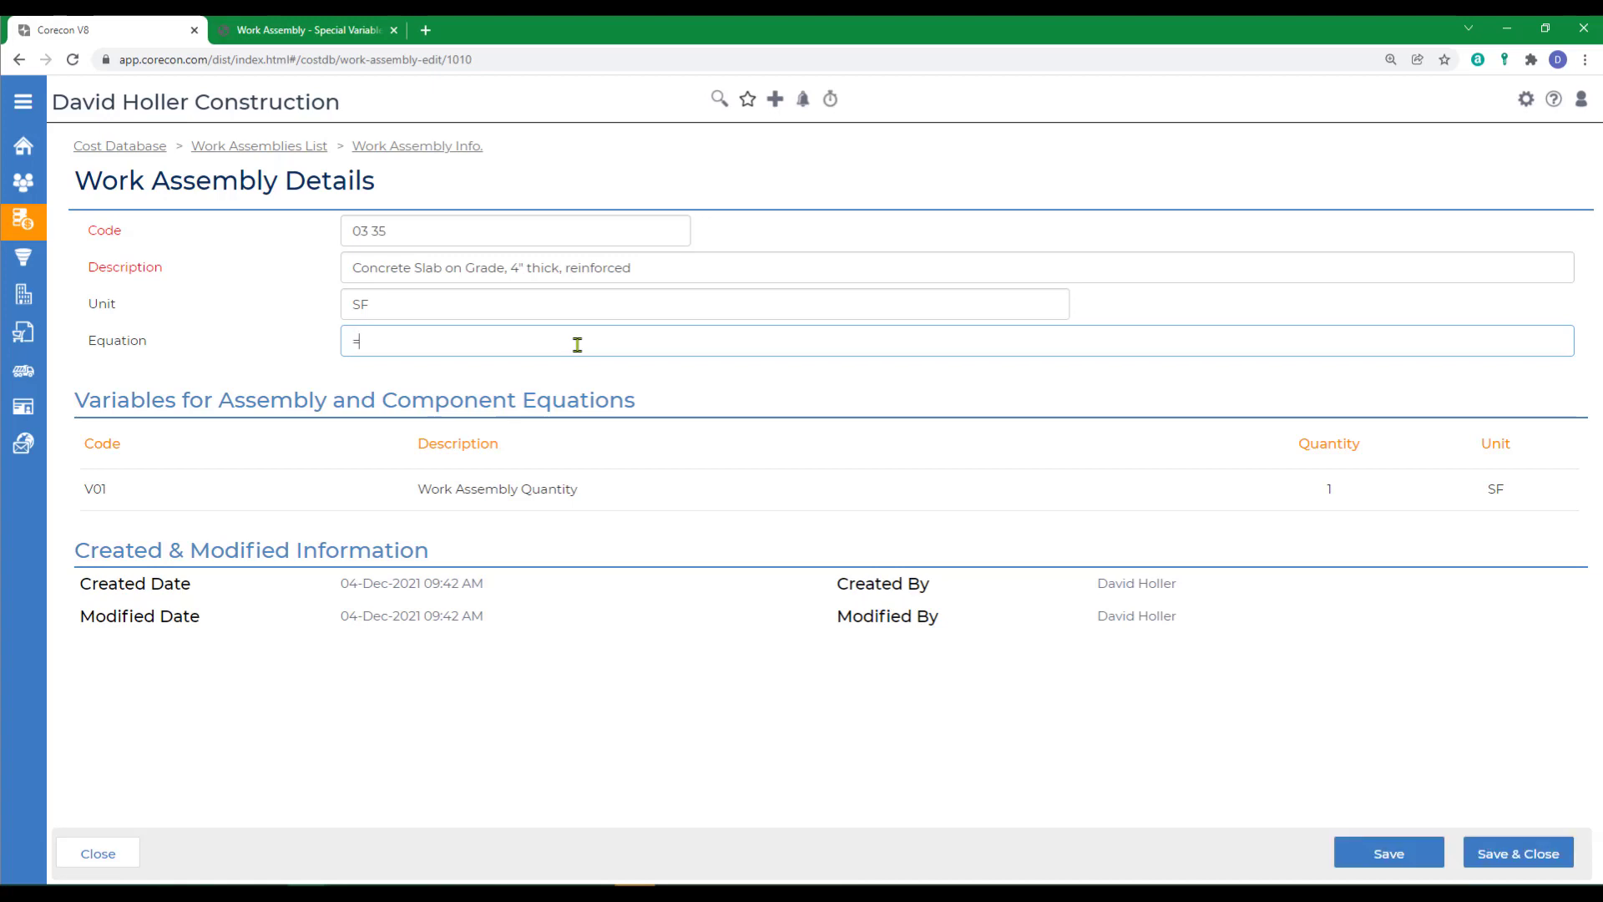
type("V01")
left_click(1503, 863)
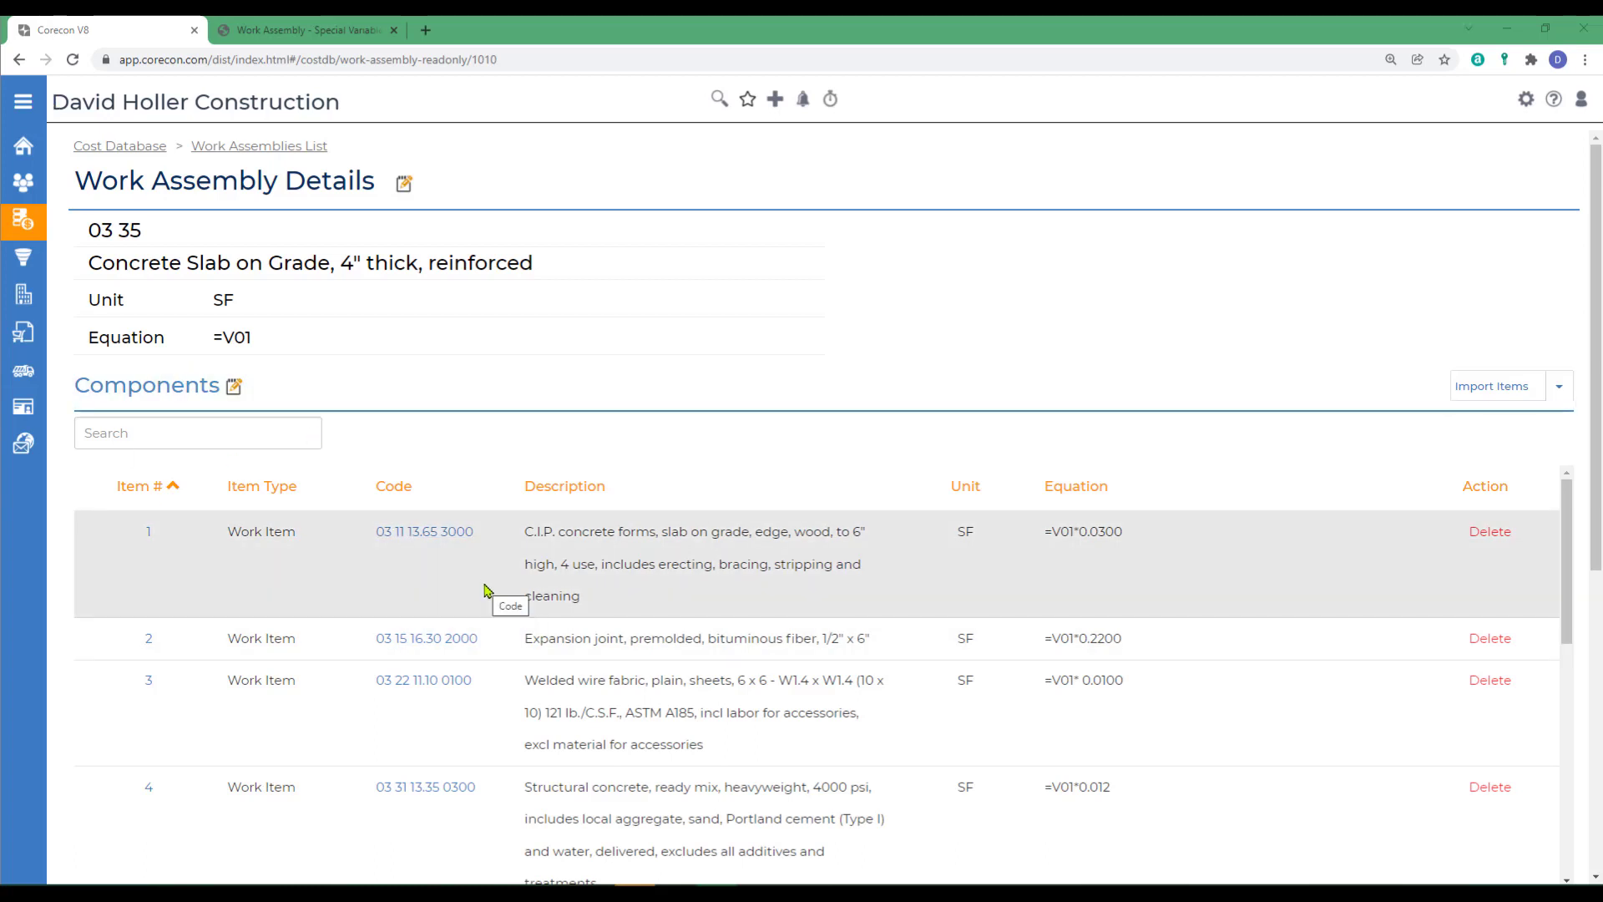
- Open estimate 002 Concrete Slab of lead E18-011, Lake View Shopping Center, and view its estimate cost codes
mouse_move(38, 309)
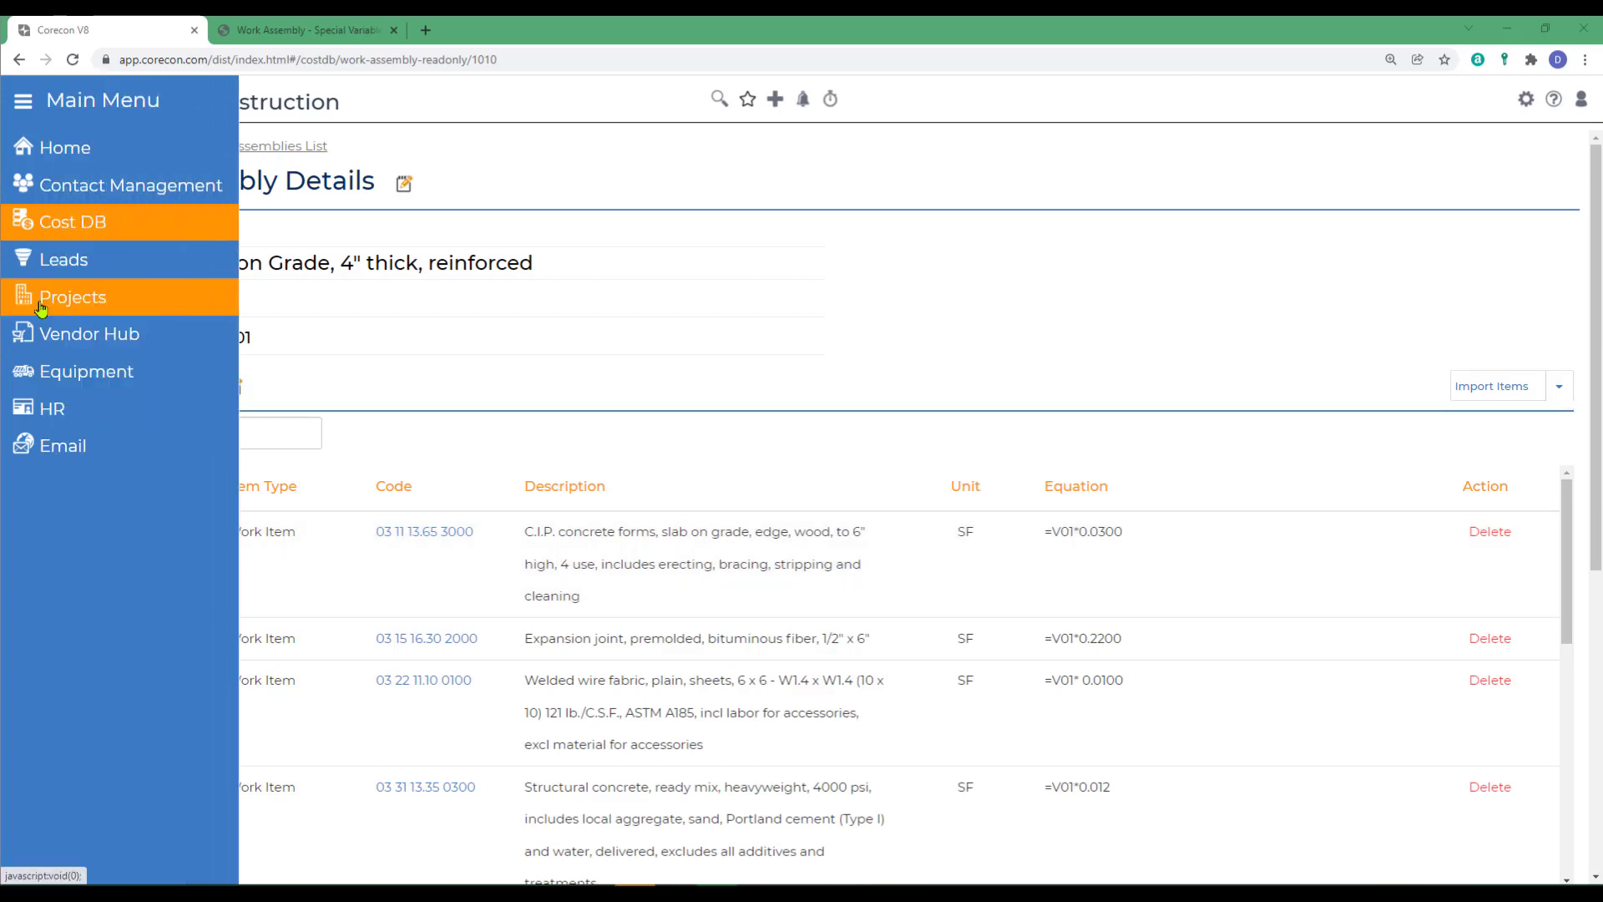
left_click(46, 259)
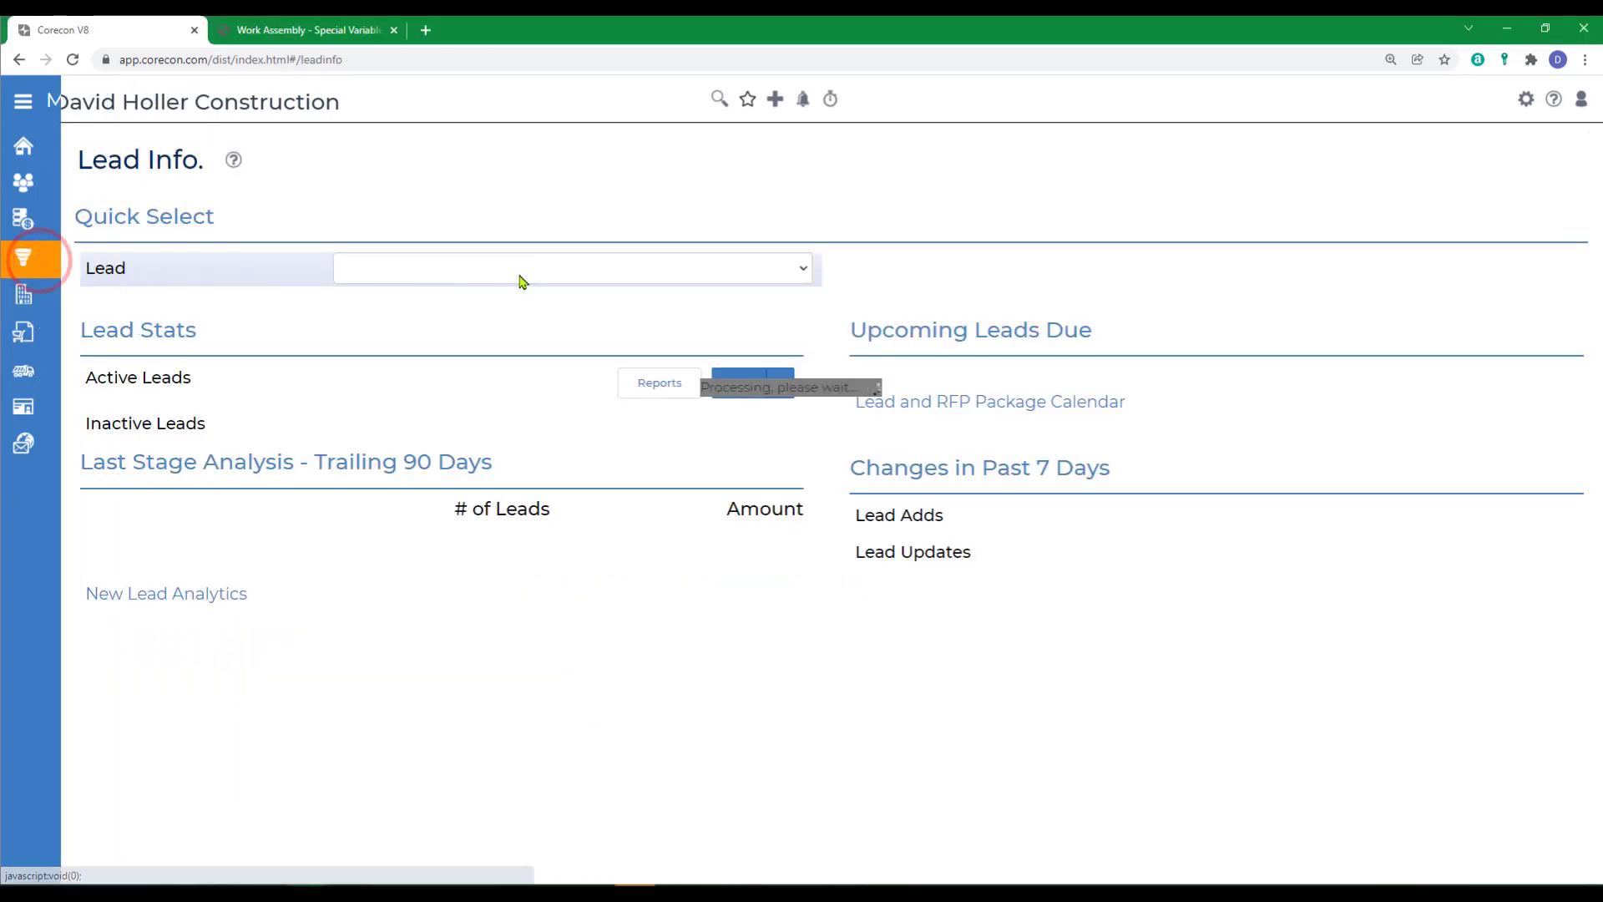
left_click(520, 273)
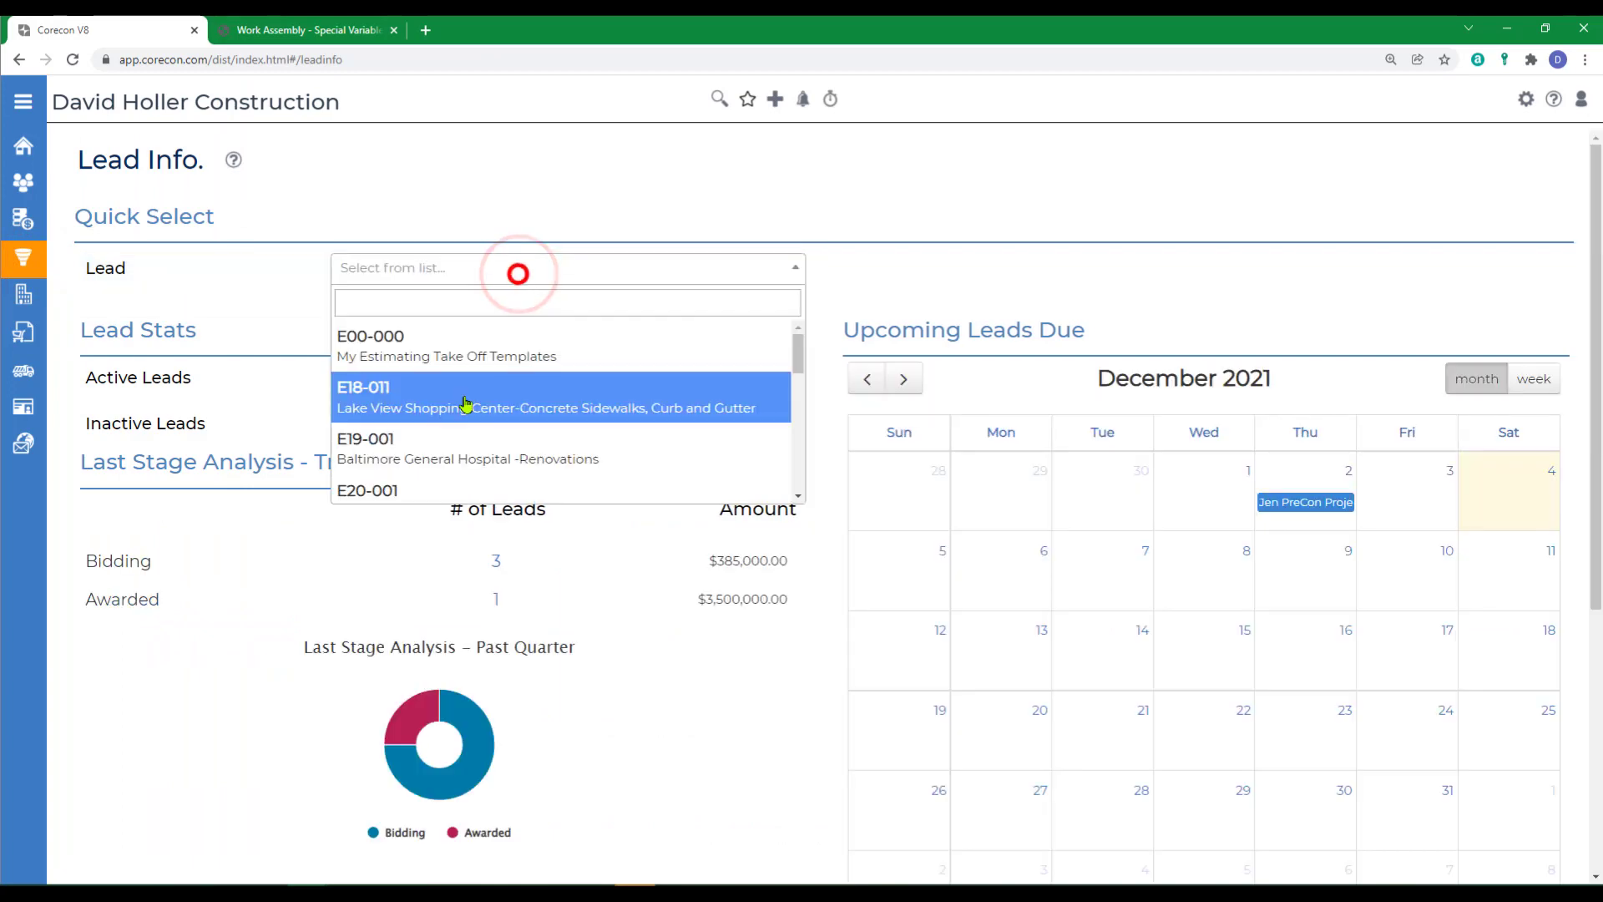
left_click(466, 403)
scroll(637, 679, "down", 2)
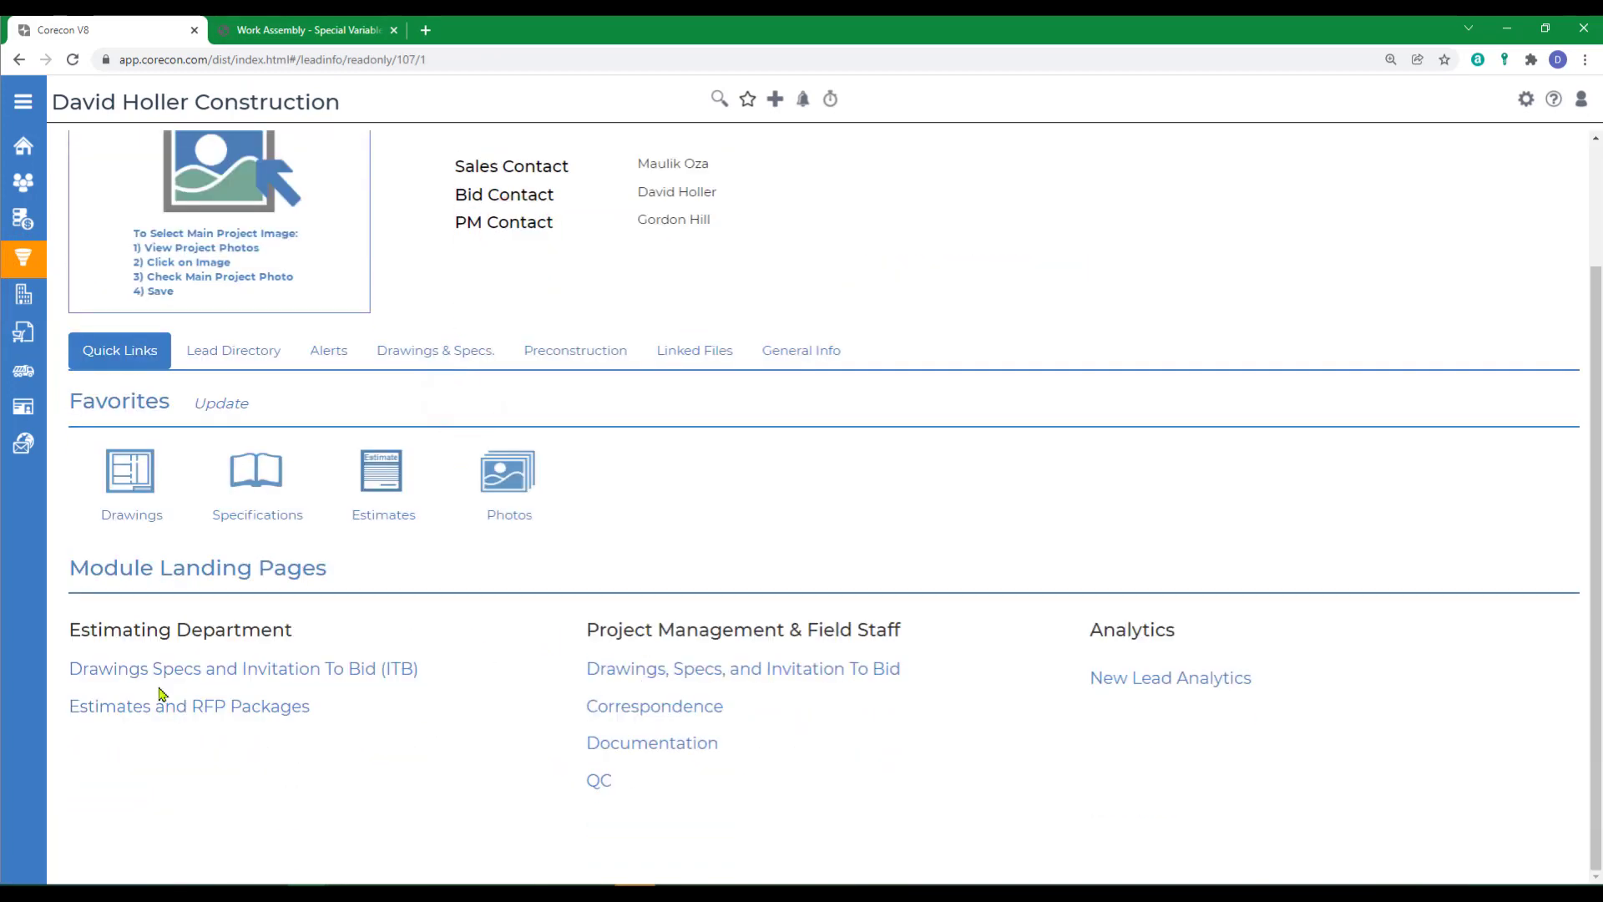
left_click(138, 709)
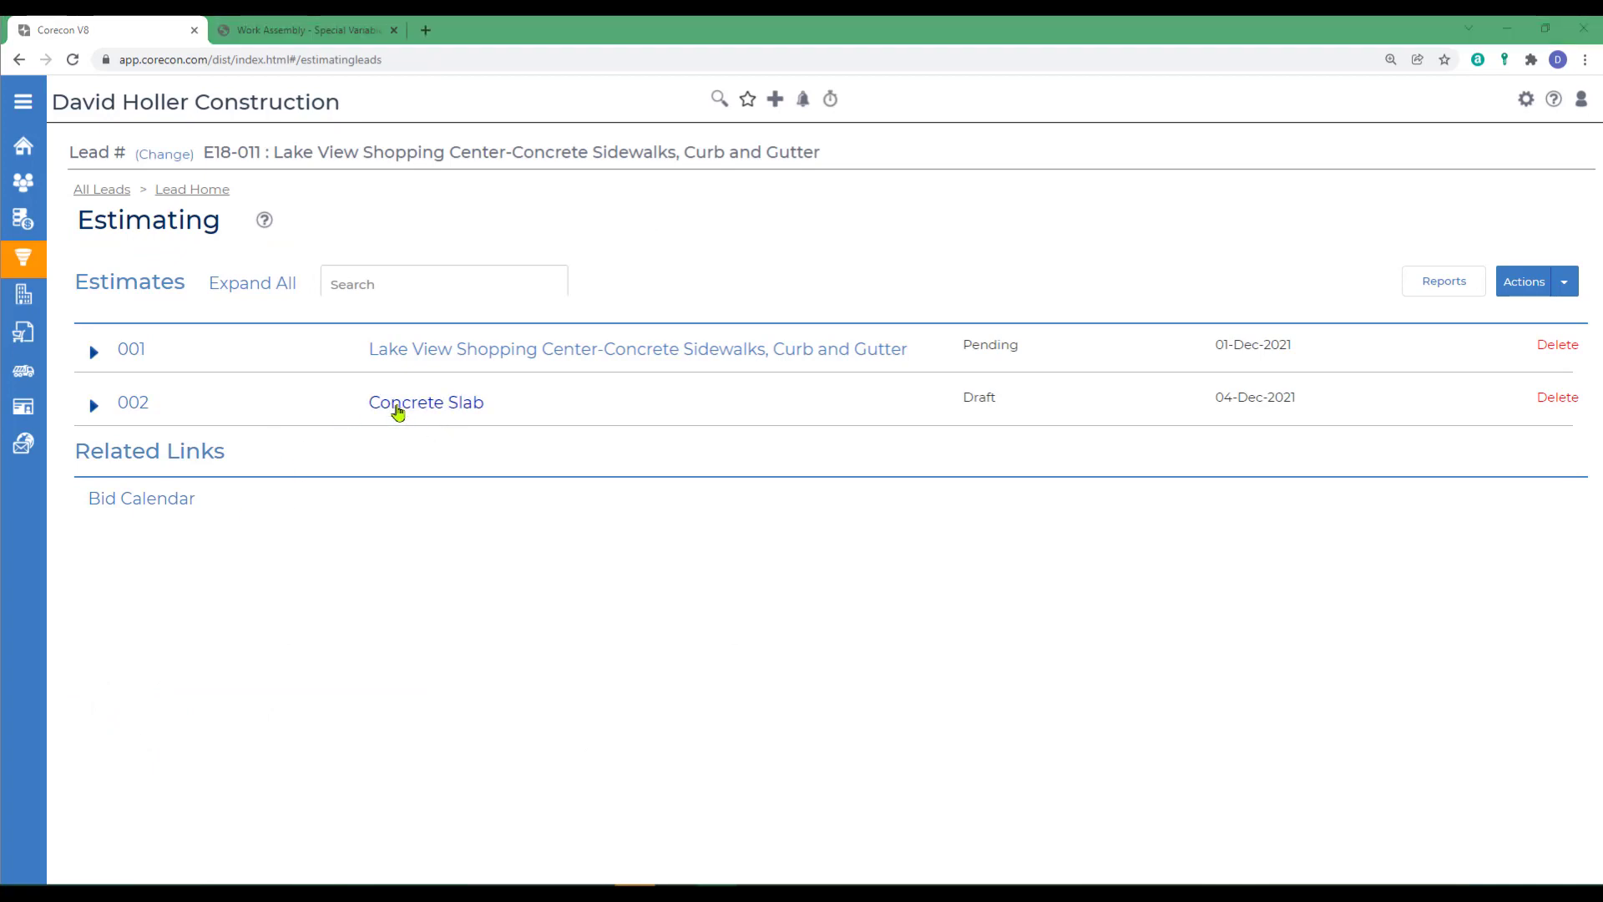
left_click(398, 408)
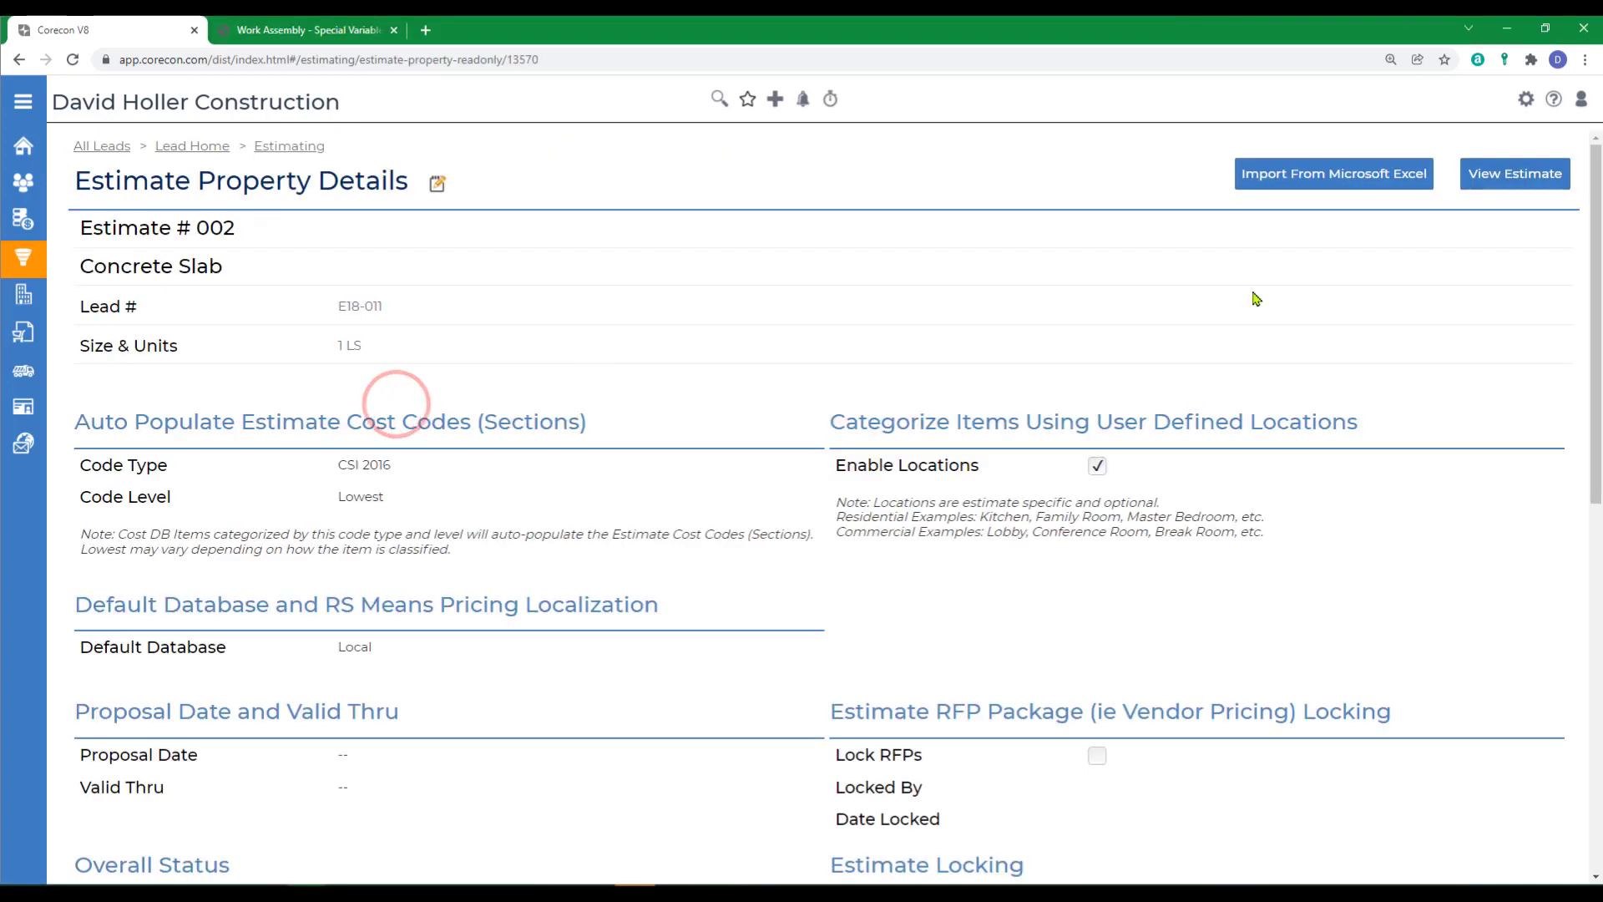
left_click(1519, 179)
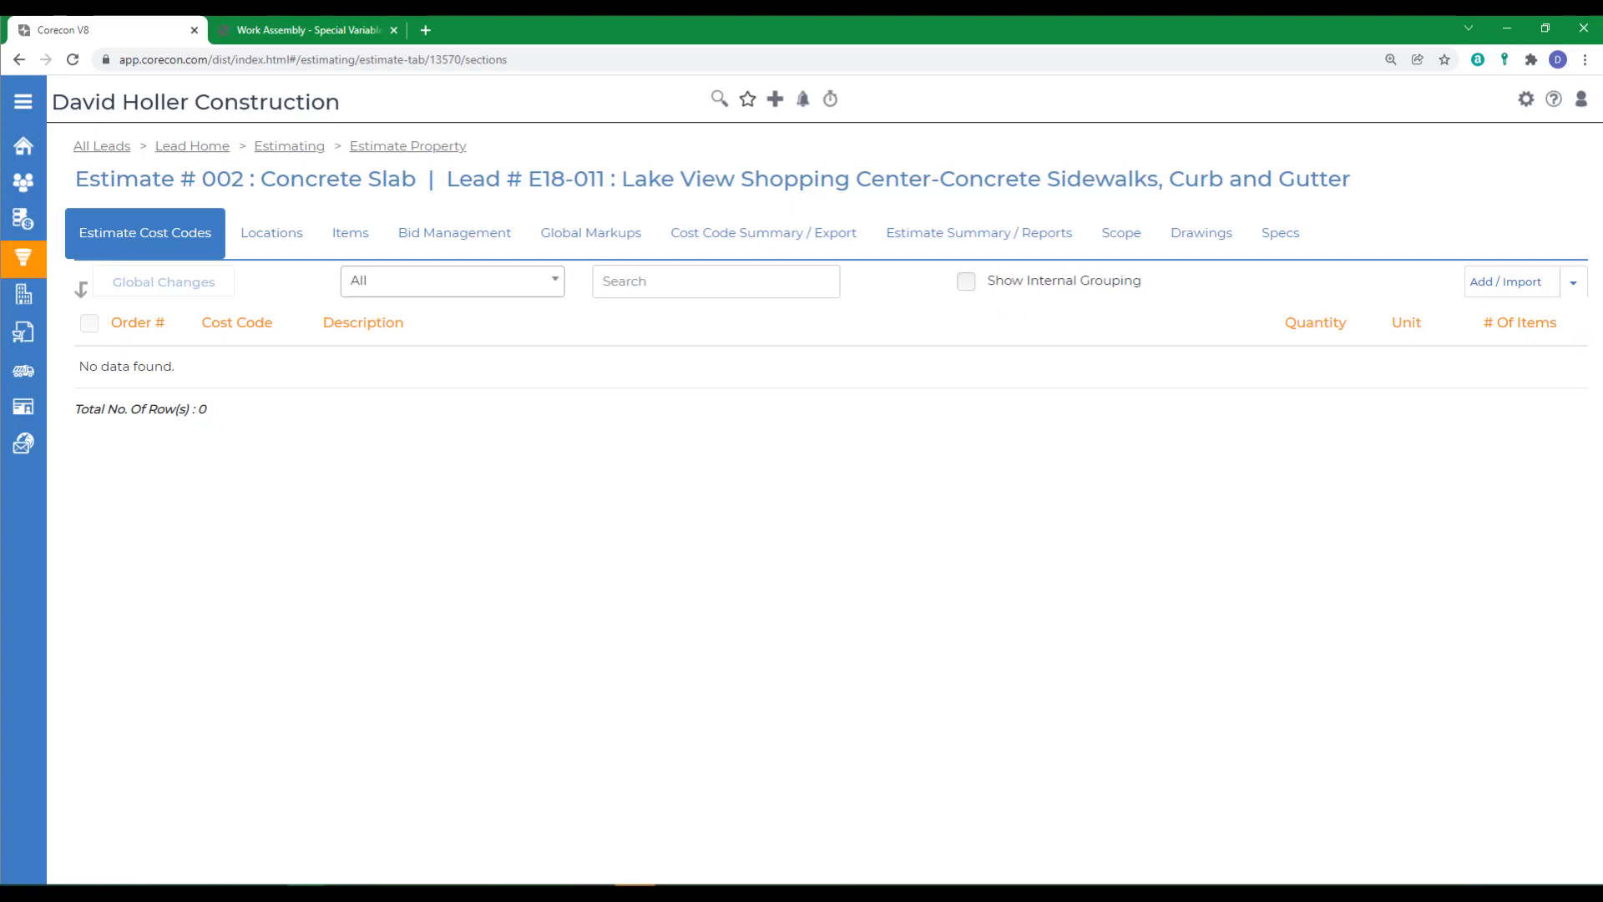
- Import the CSI 2016 master cost code 03 31 00 - Structural Concrete into the estimate
left_click(1573, 286)
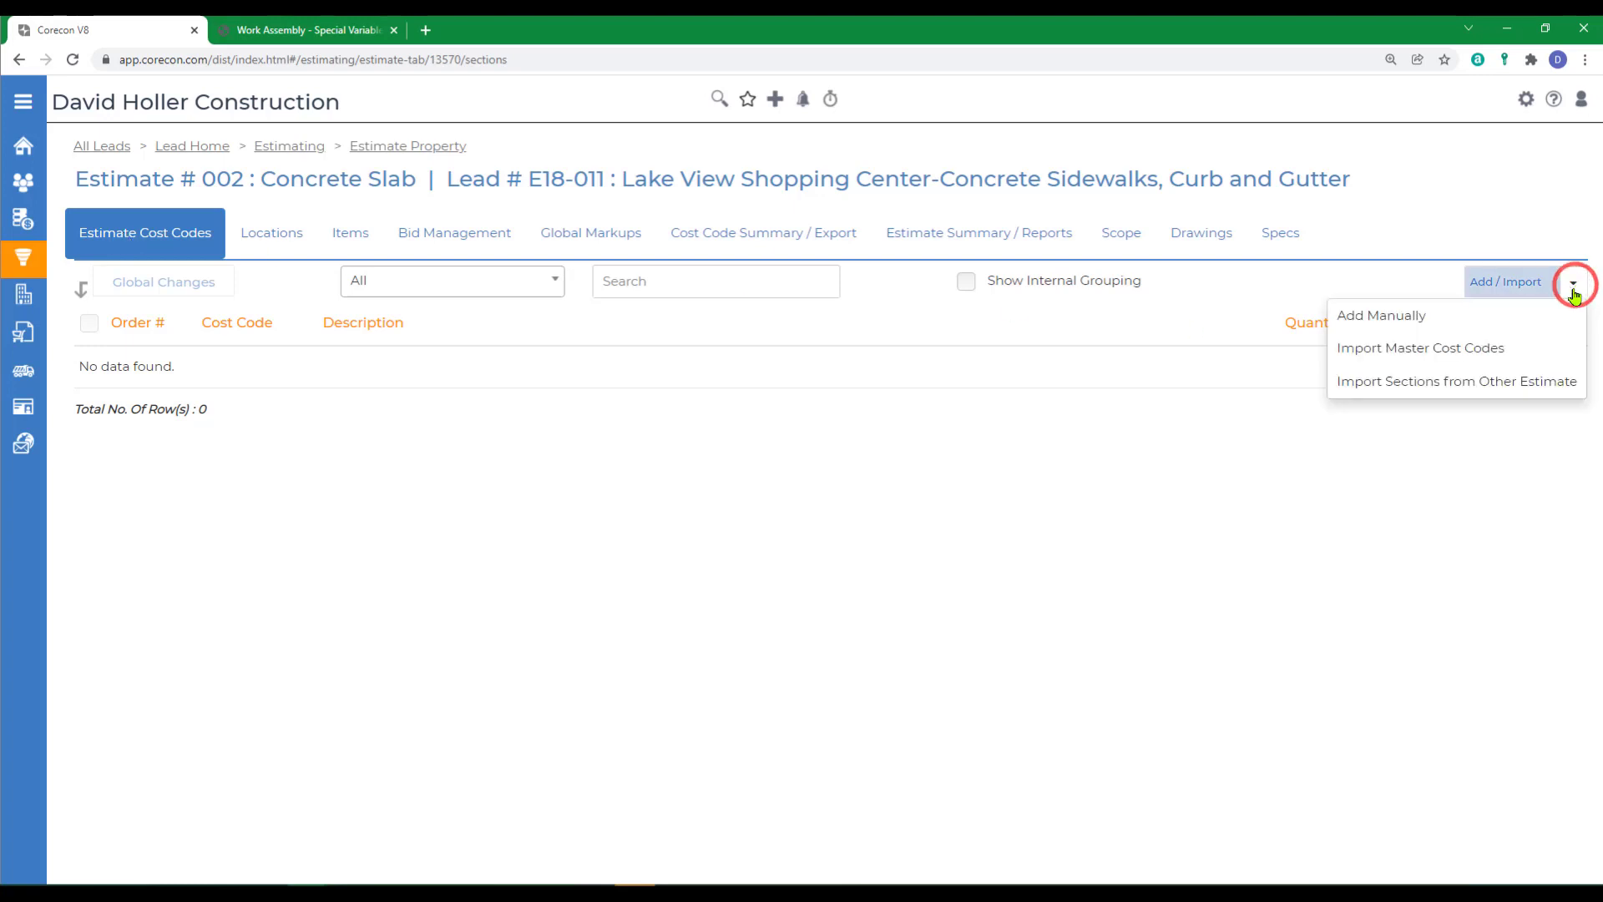
left_click(1367, 347)
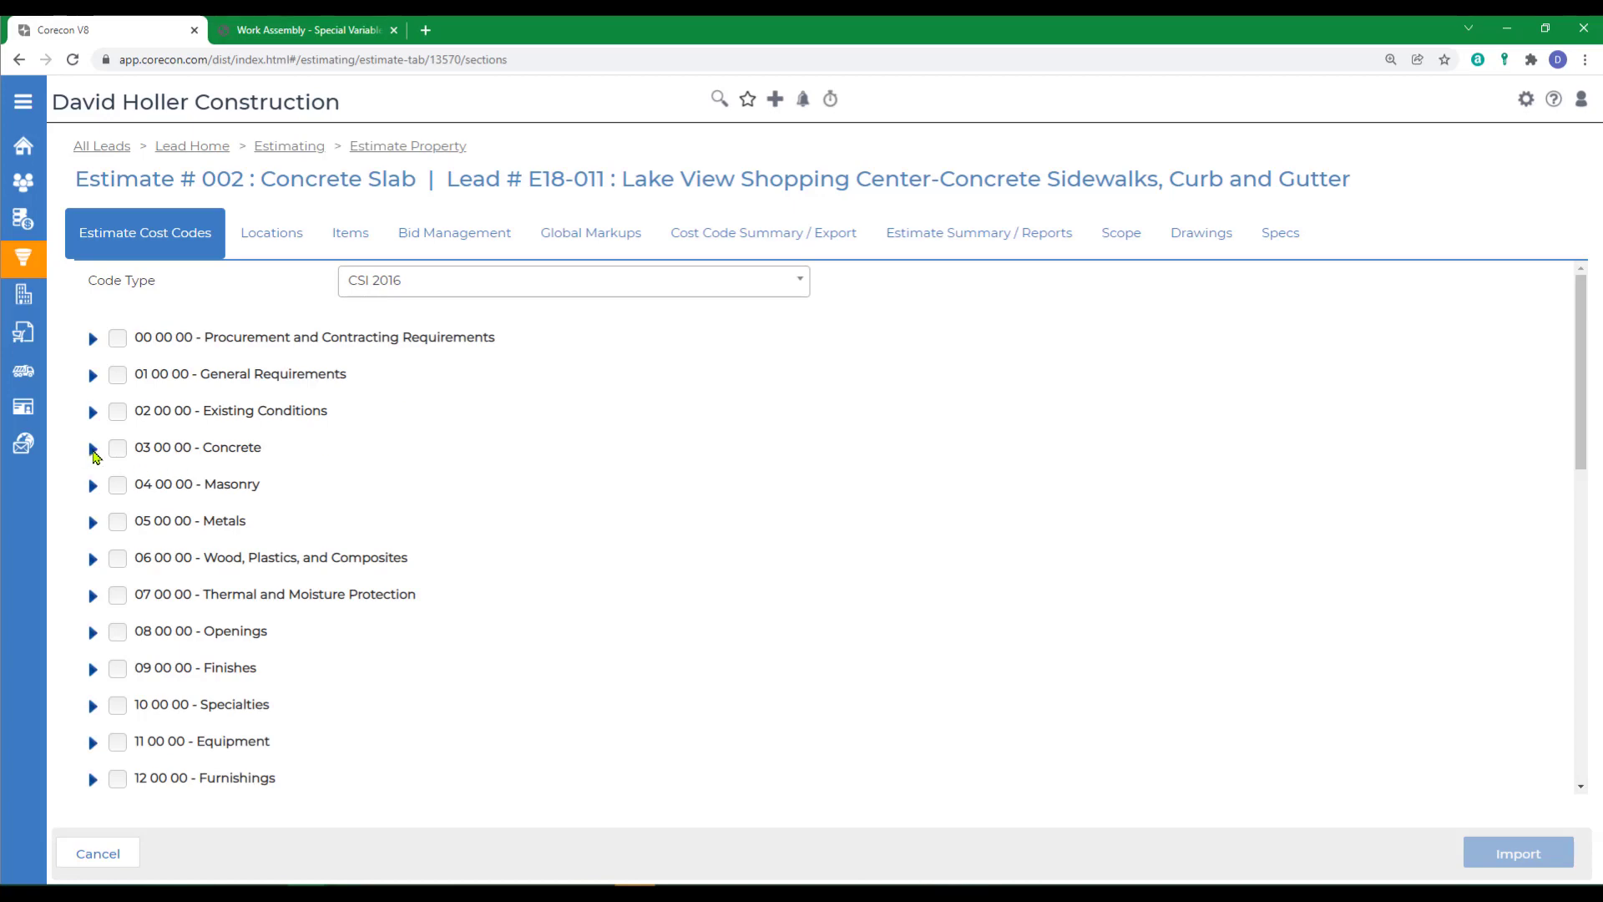
left_click(92, 450)
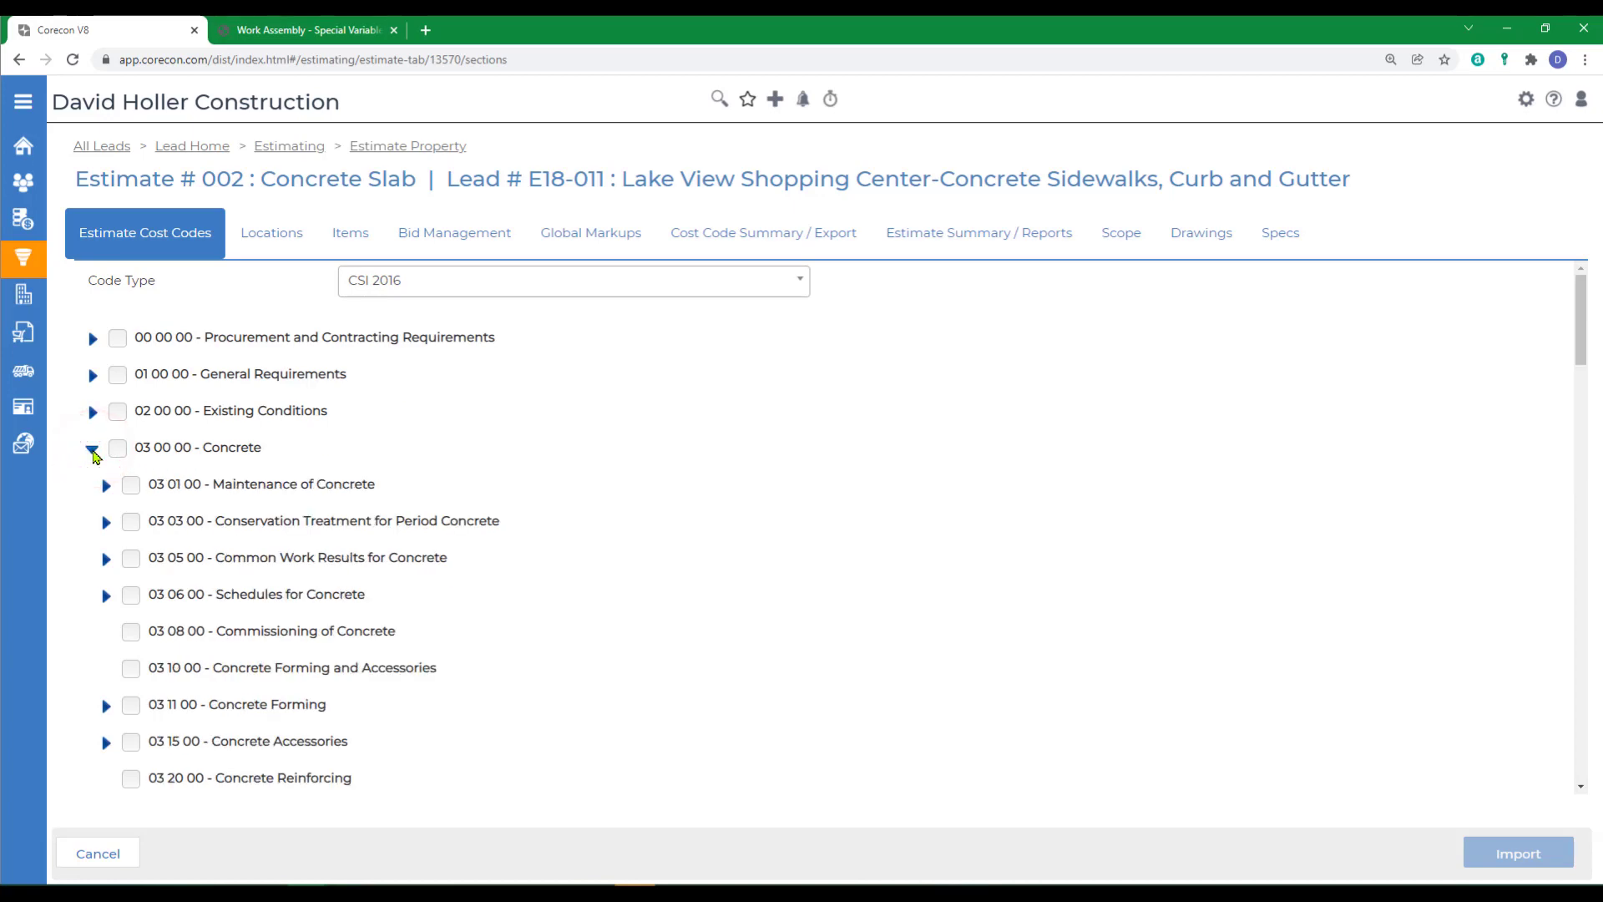
scroll(342, 576, "down", 5)
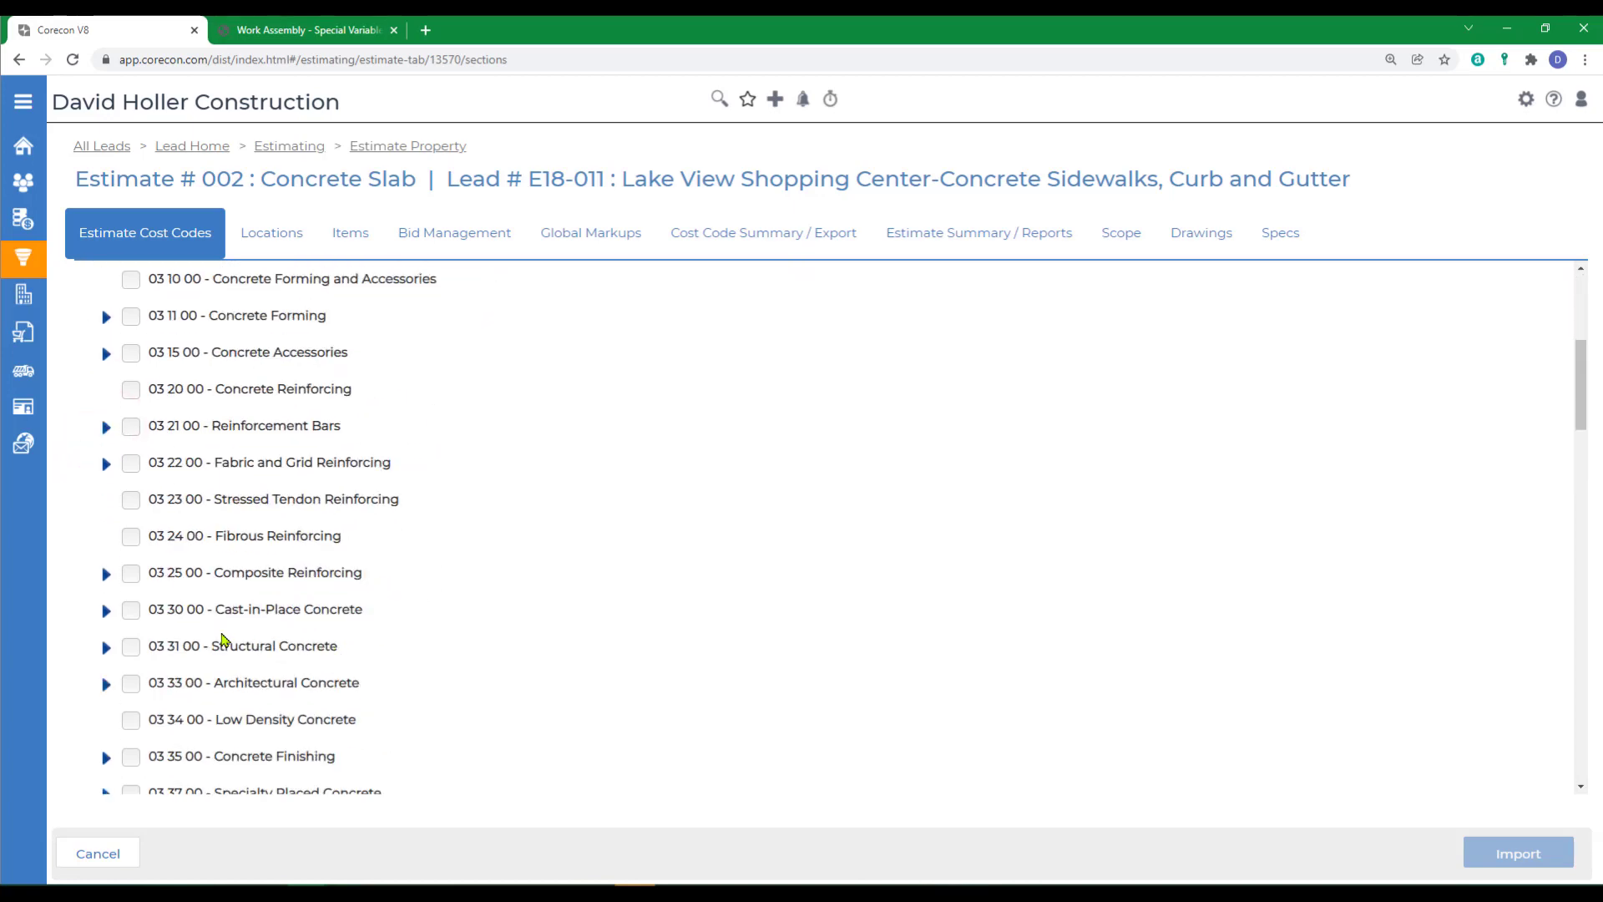
left_click(131, 646)
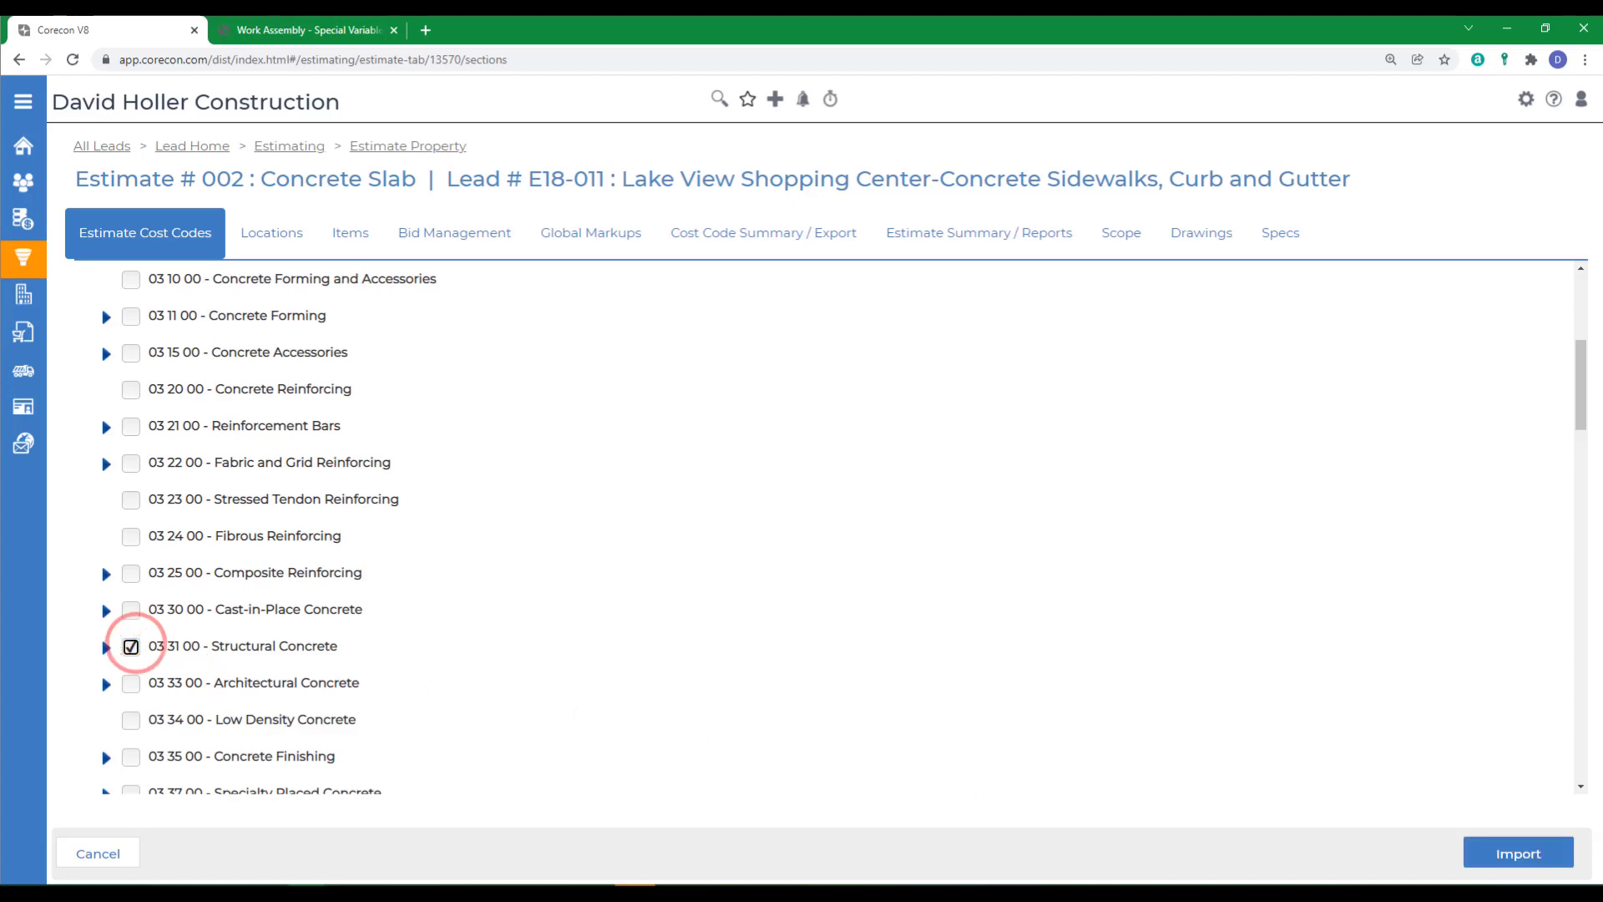
left_click(1517, 854)
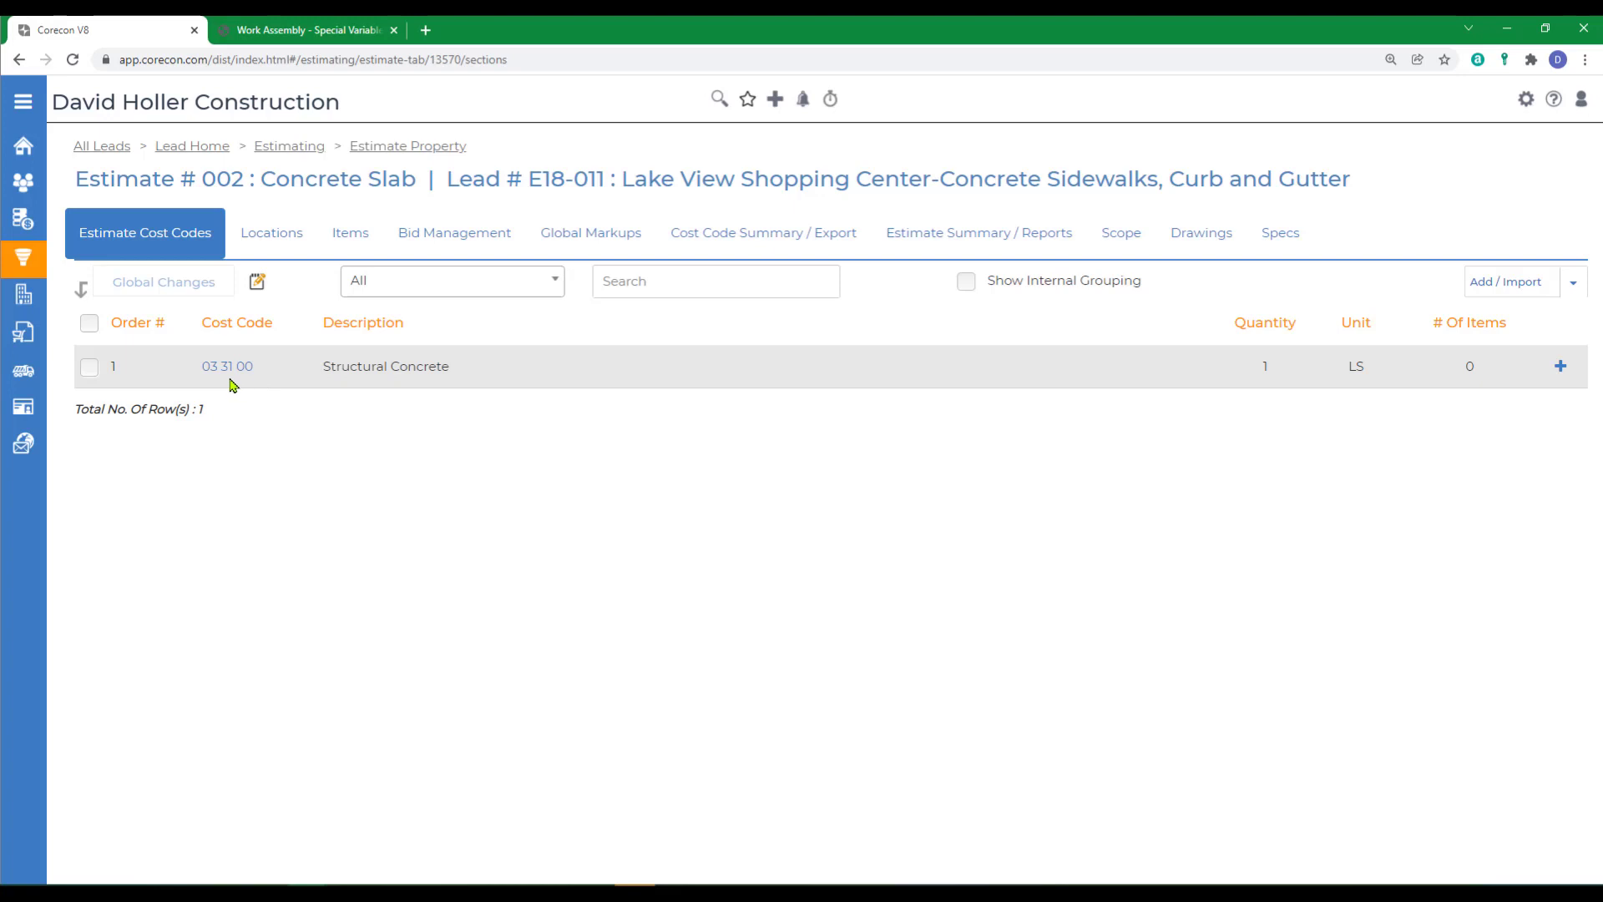
- Start adding estimate items from the local cost database and run a text search of work assemblies for "concrete"
left_click(351, 238)
left_click(1555, 283)
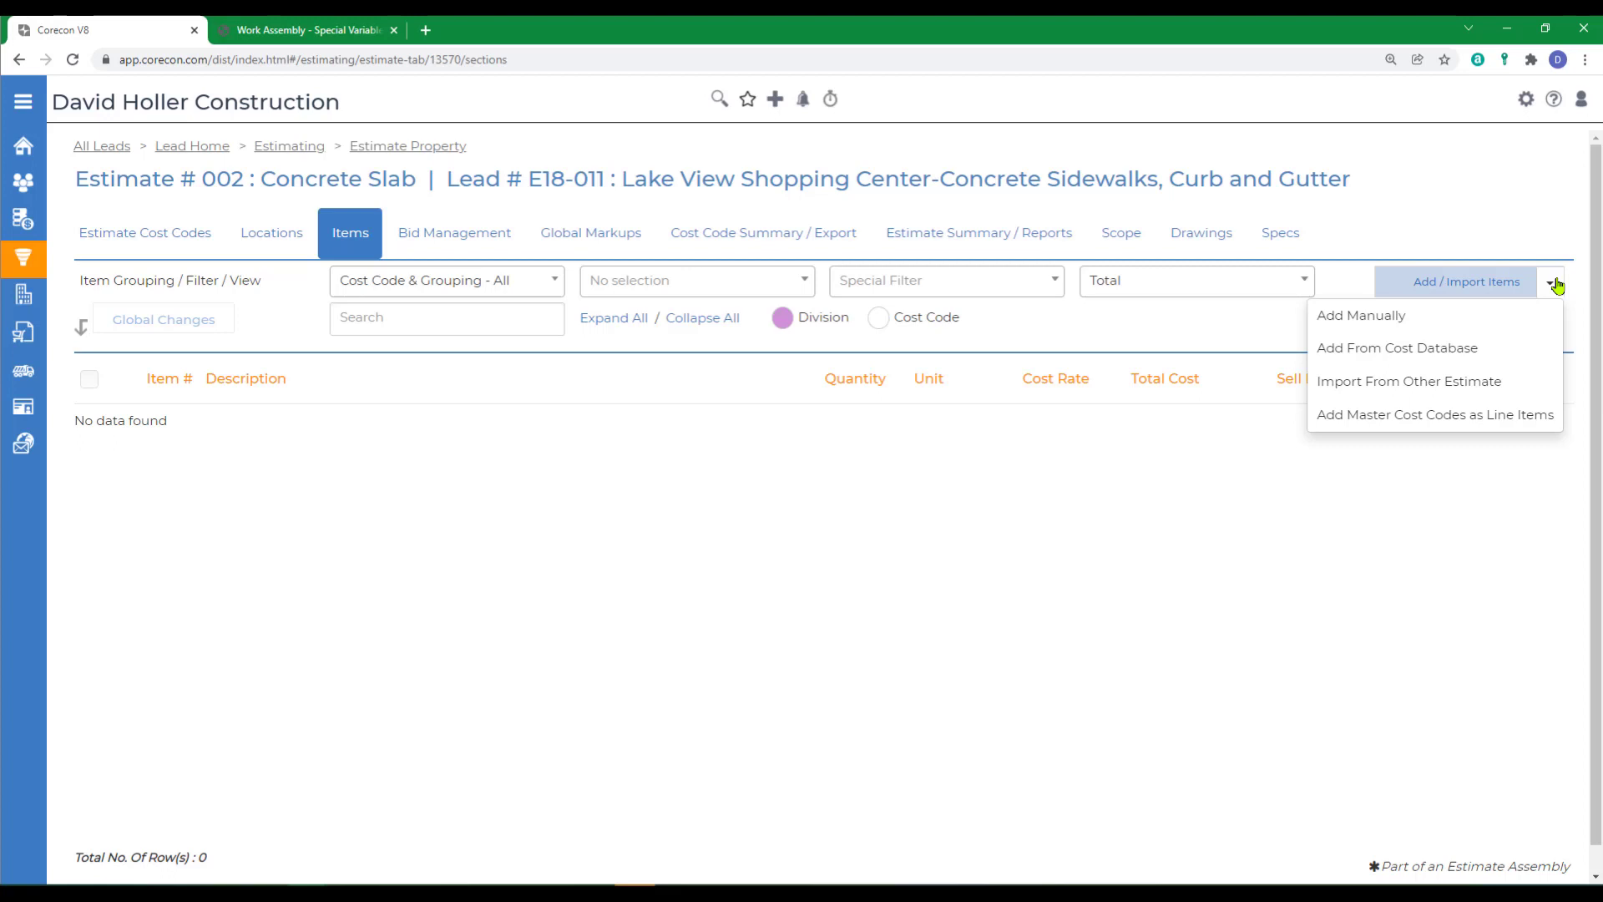
left_click(1323, 360)
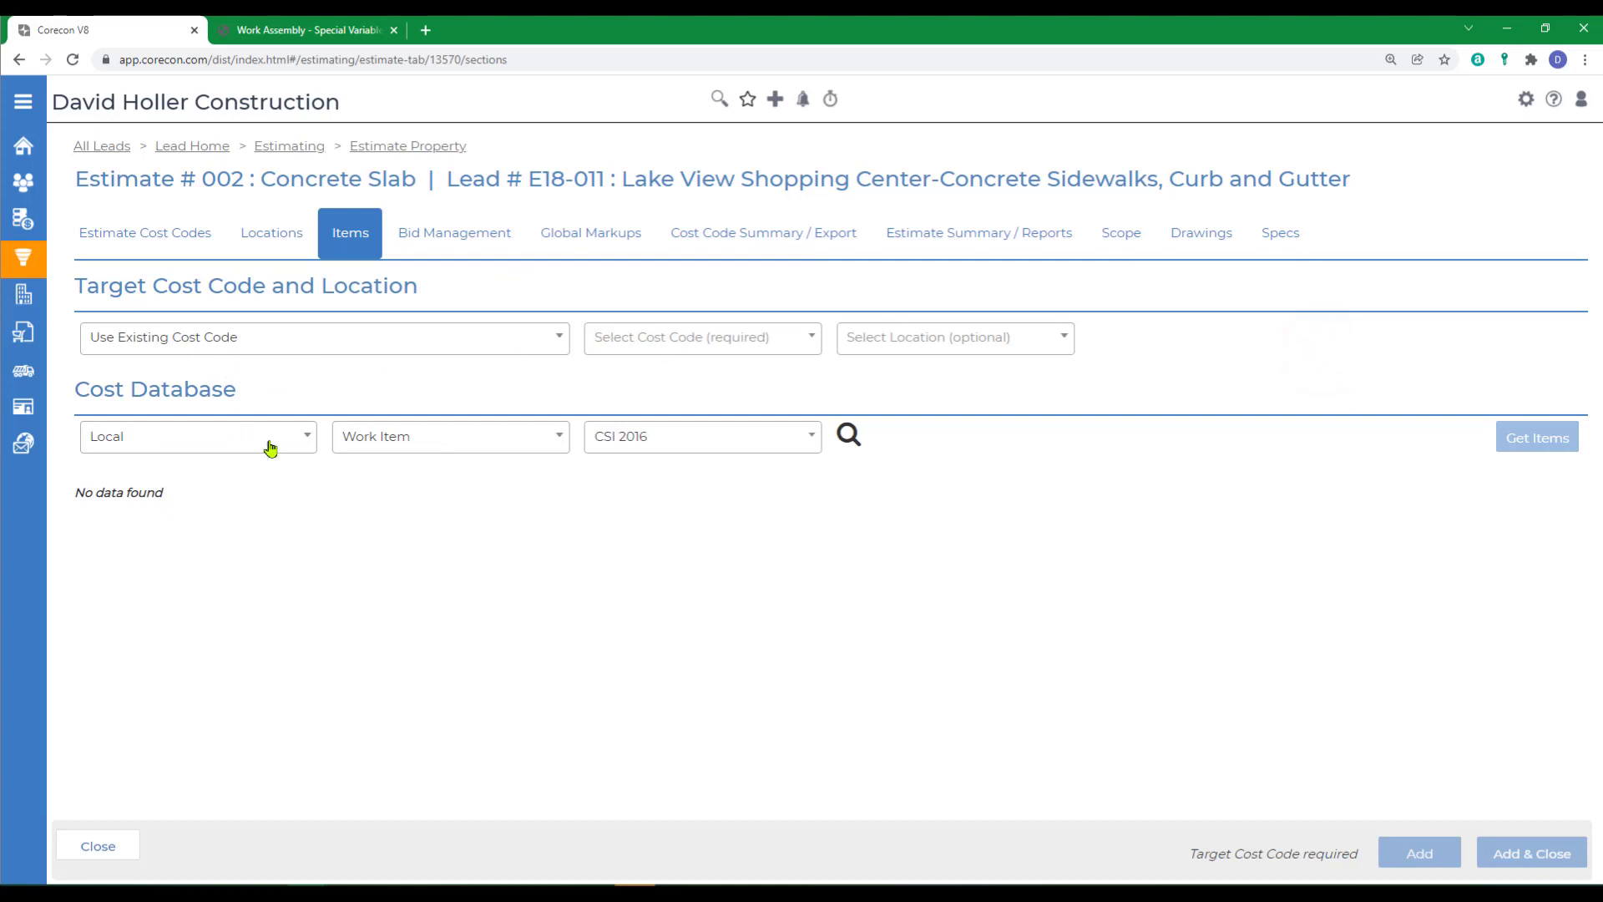
left_click(414, 435)
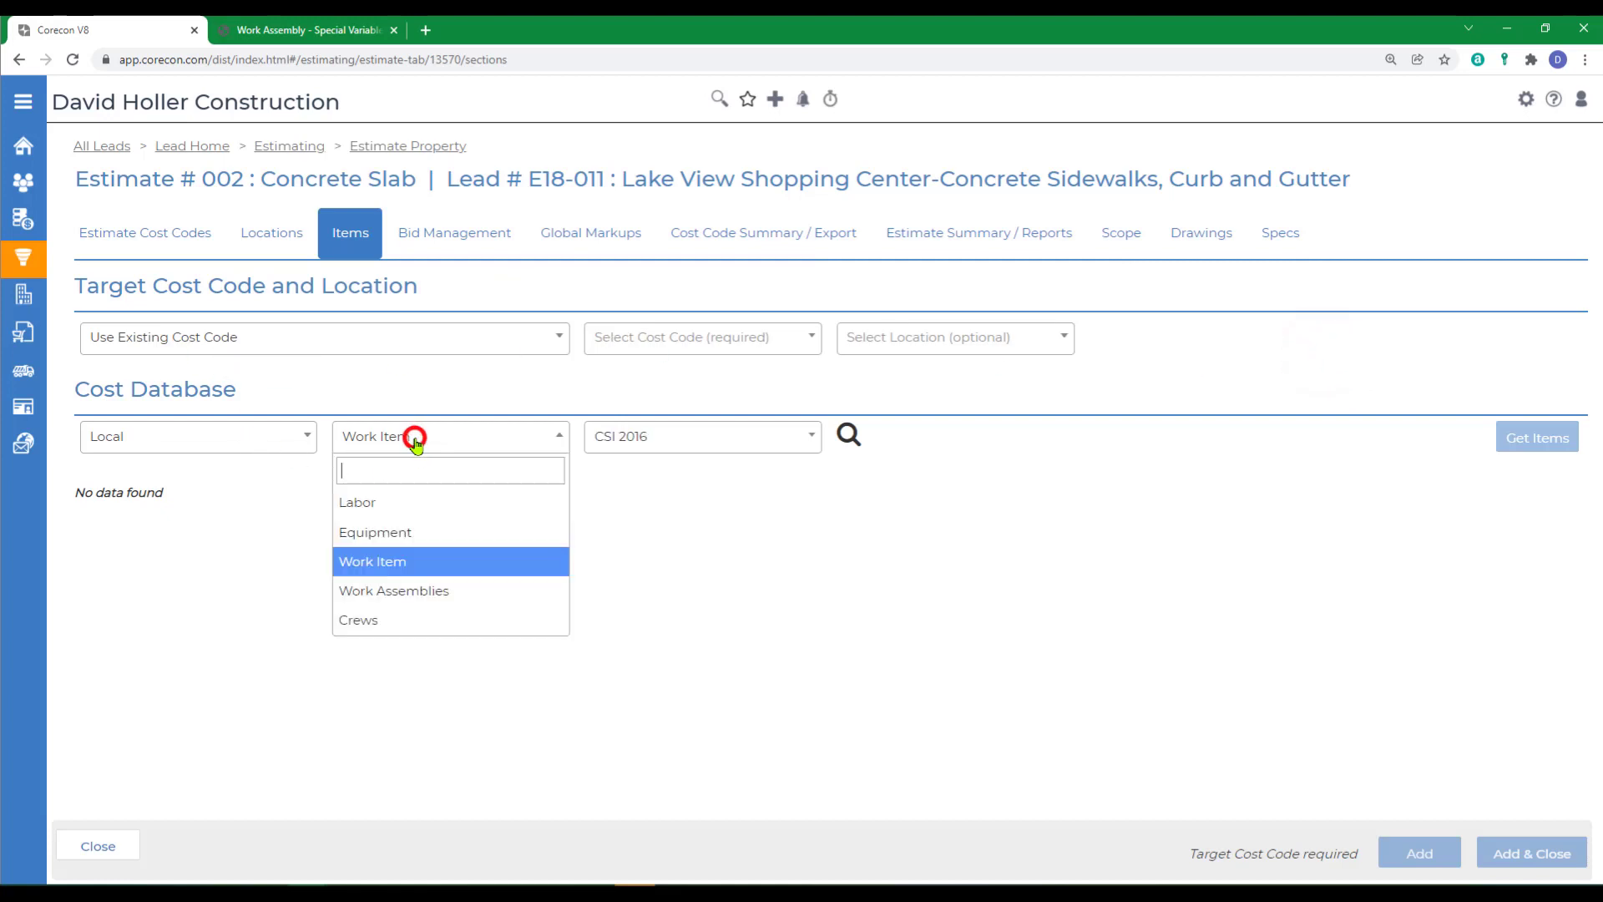
left_click(405, 592)
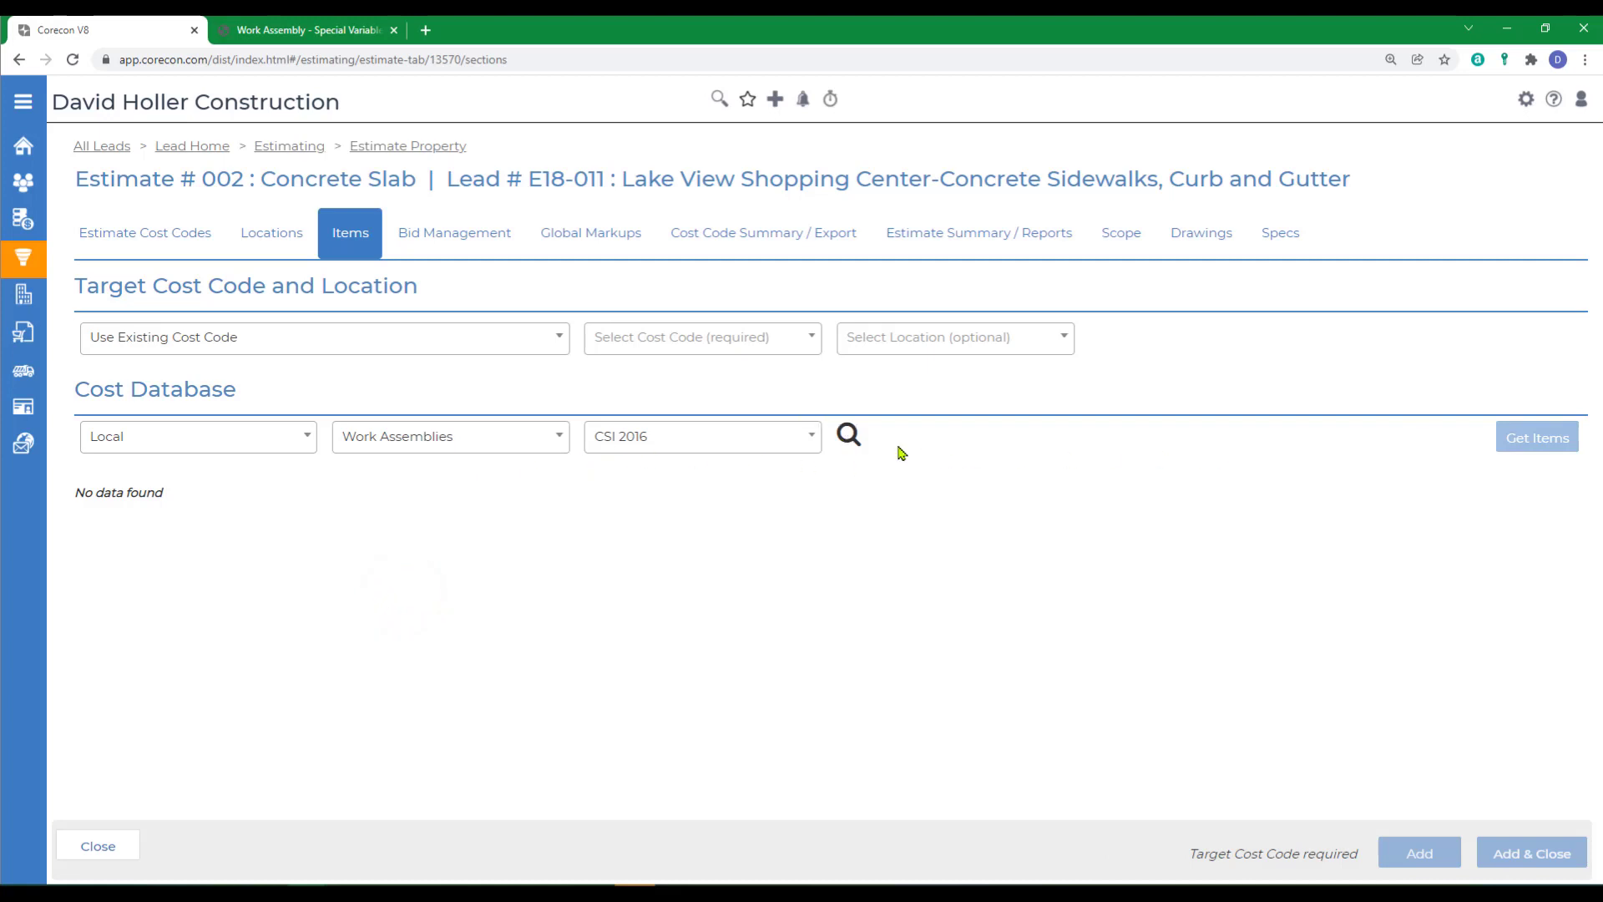
left_click(690, 434)
left_click(645, 499)
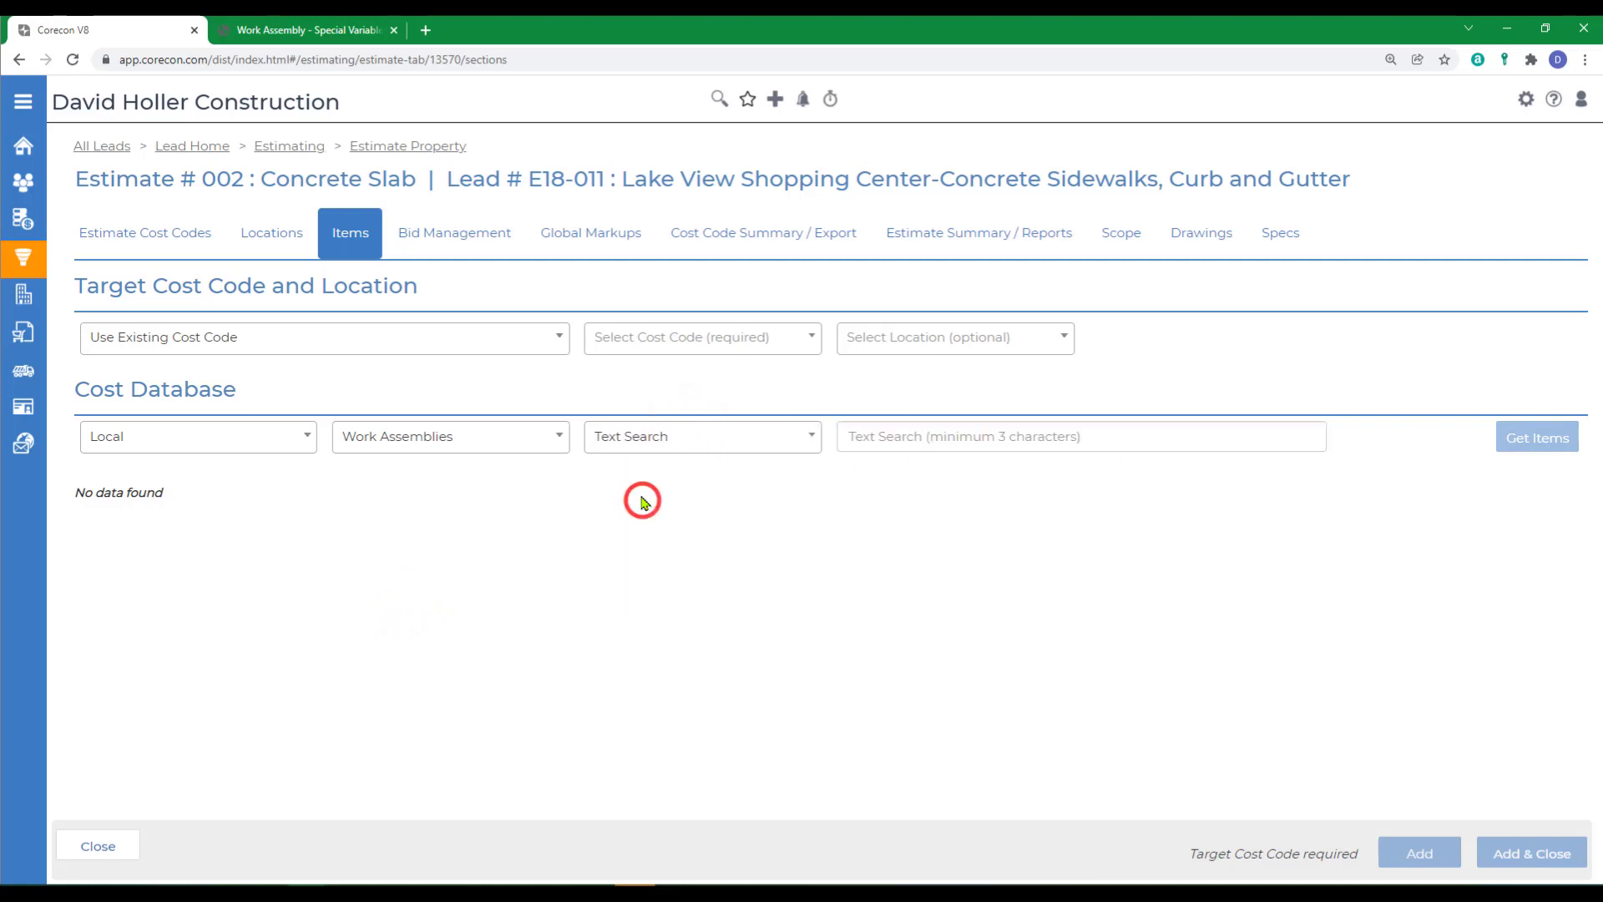
left_click(1043, 438)
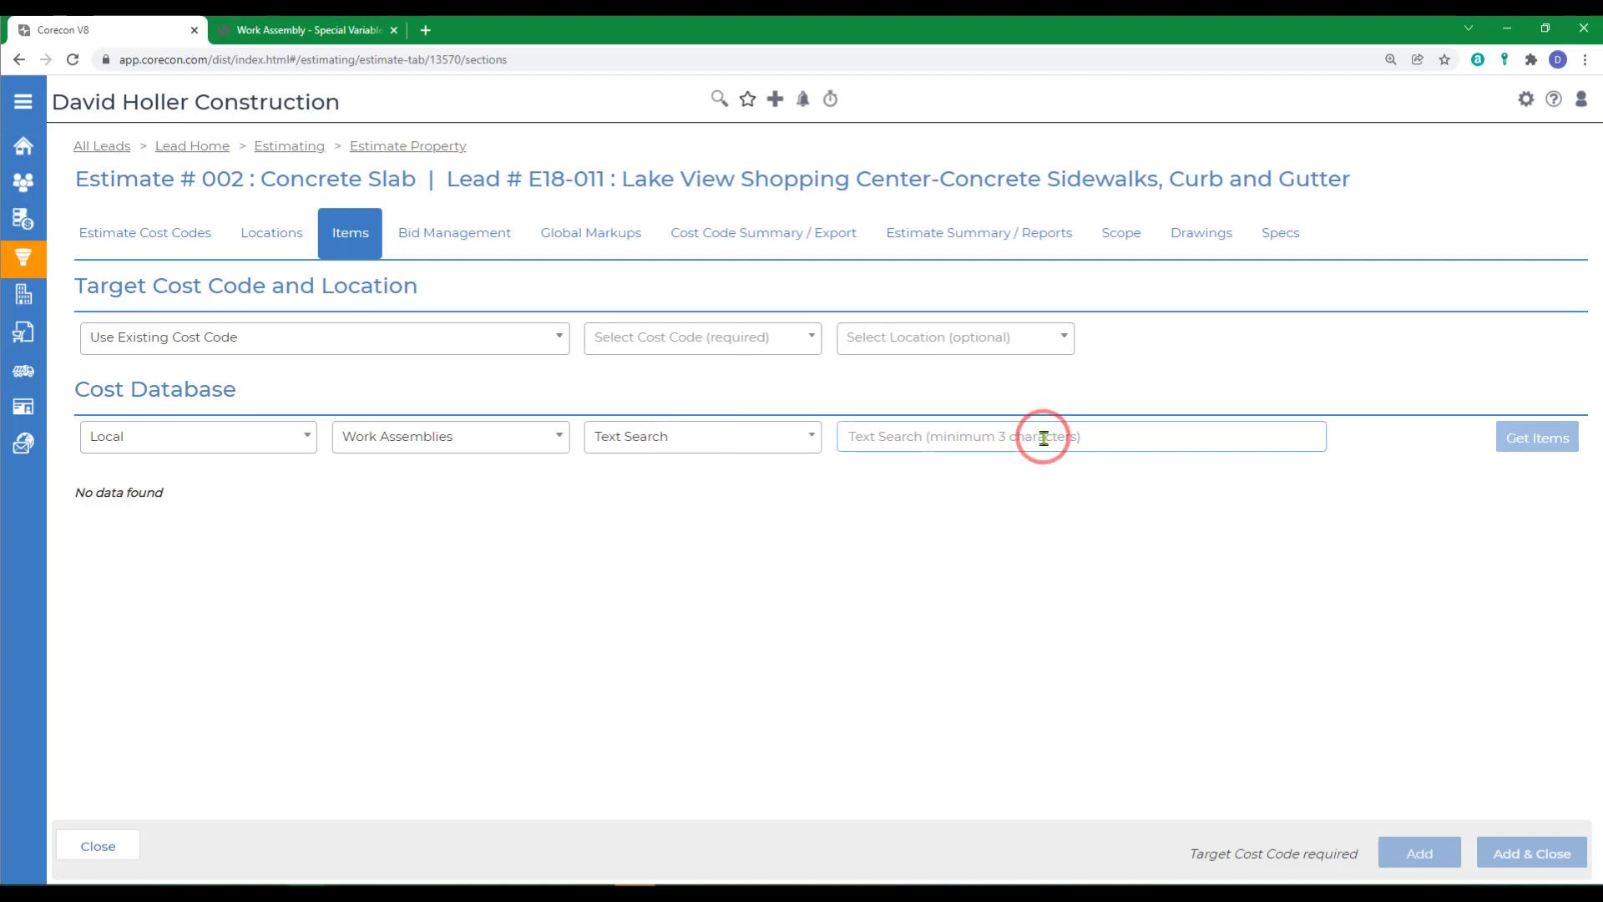
type("concrete")
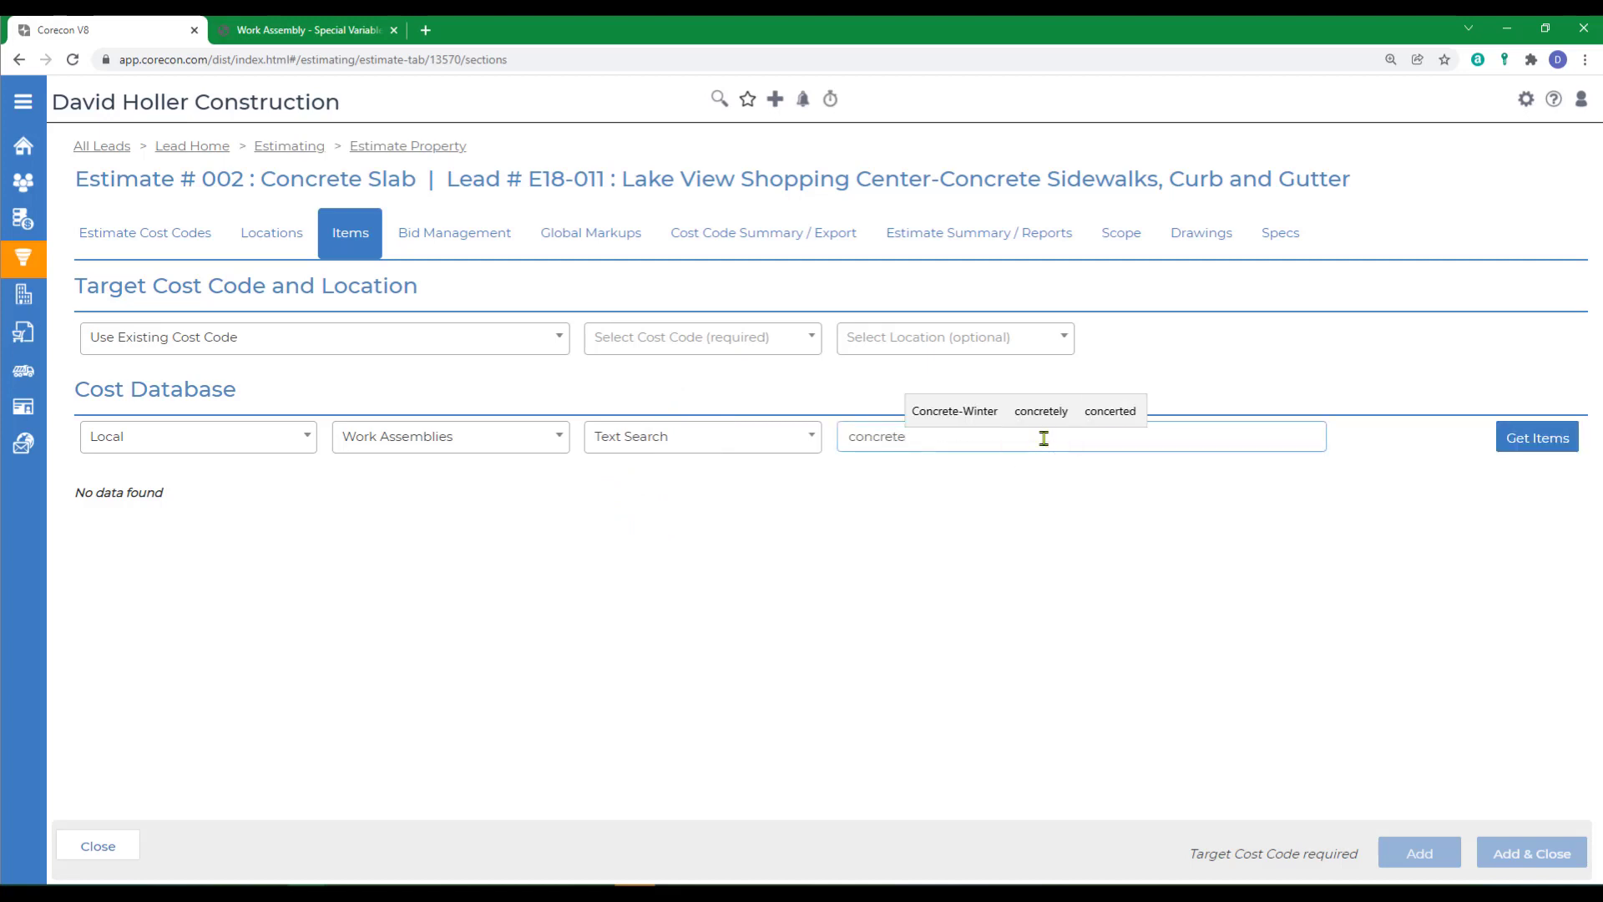
left_click(1543, 434)
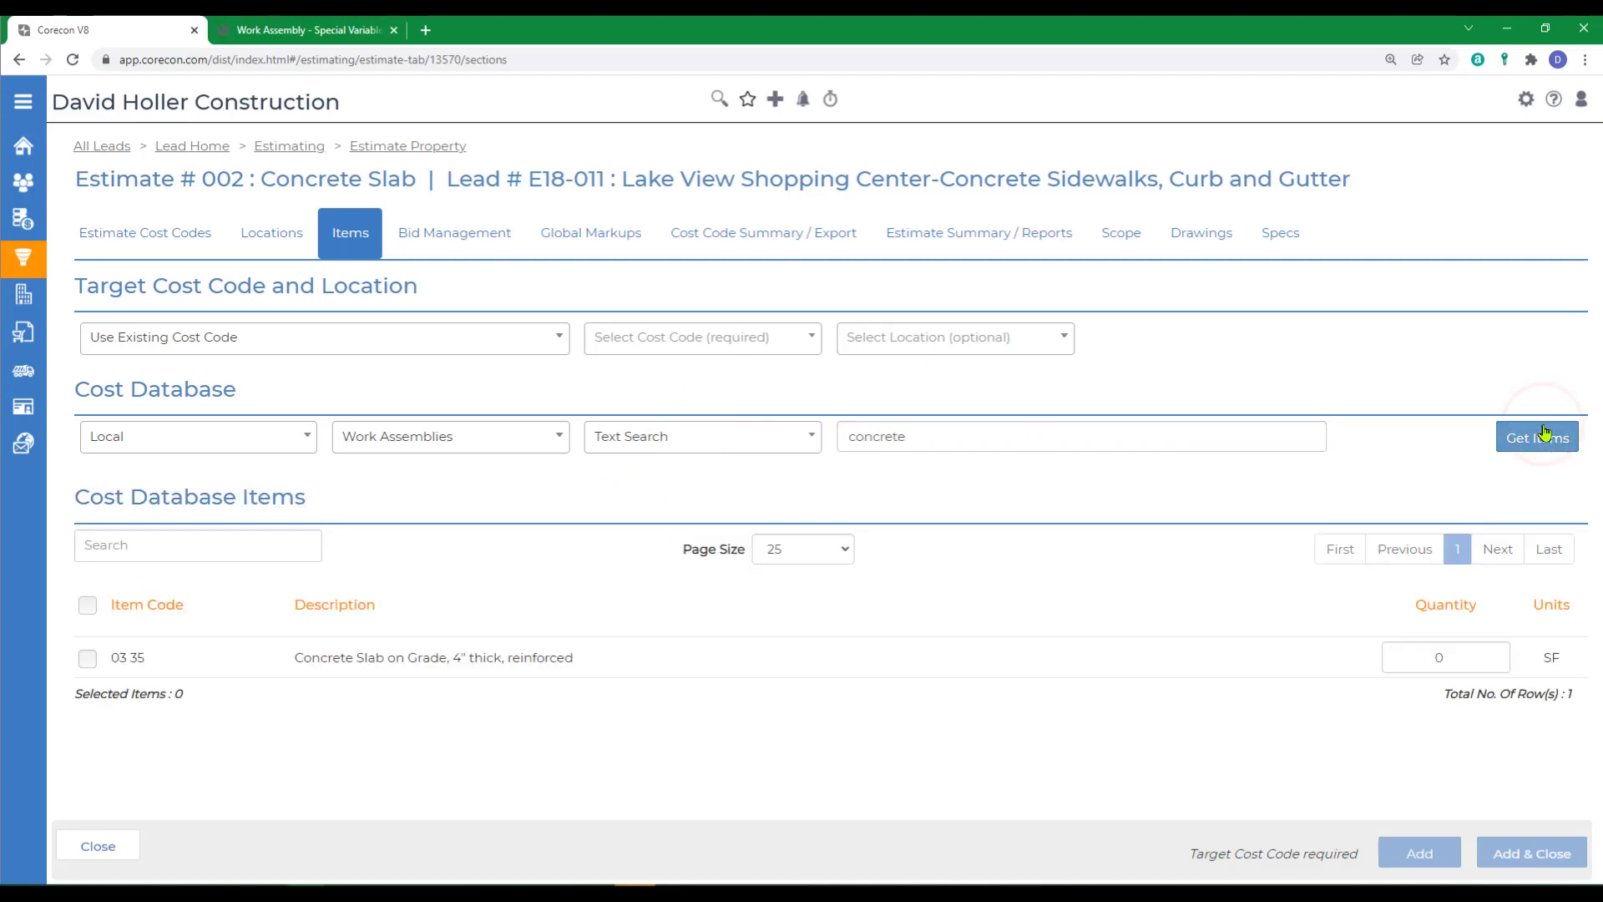
- Add assembly 03 35, Concrete Slab on Grade, to the estimate under existing cost code 03 31 00
left_click(665, 342)
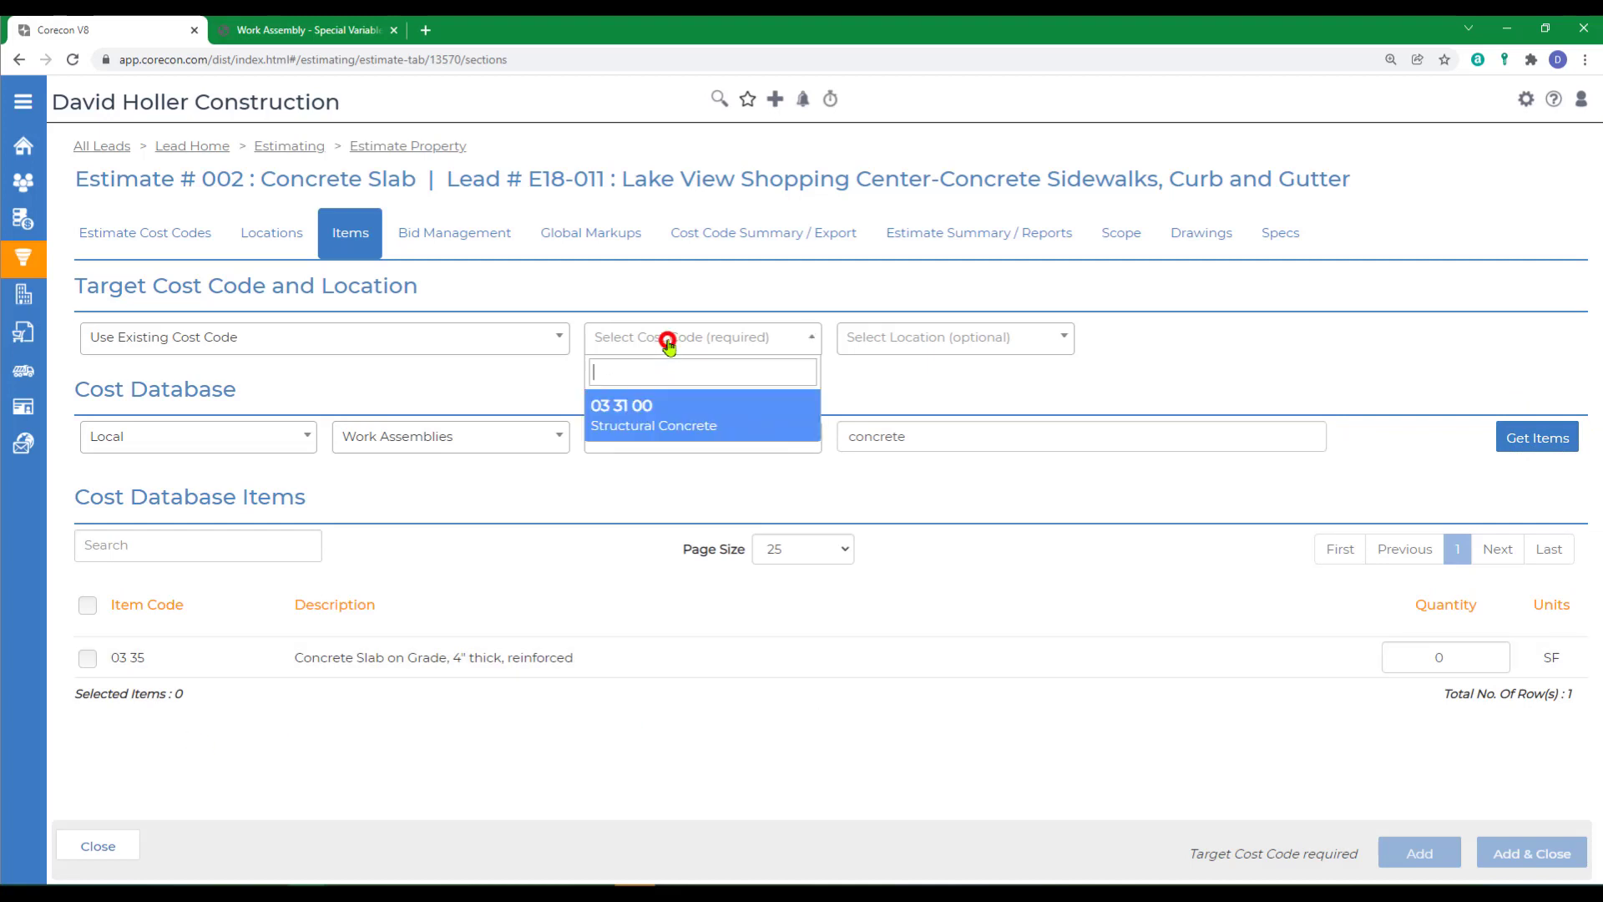
left_click(610, 417)
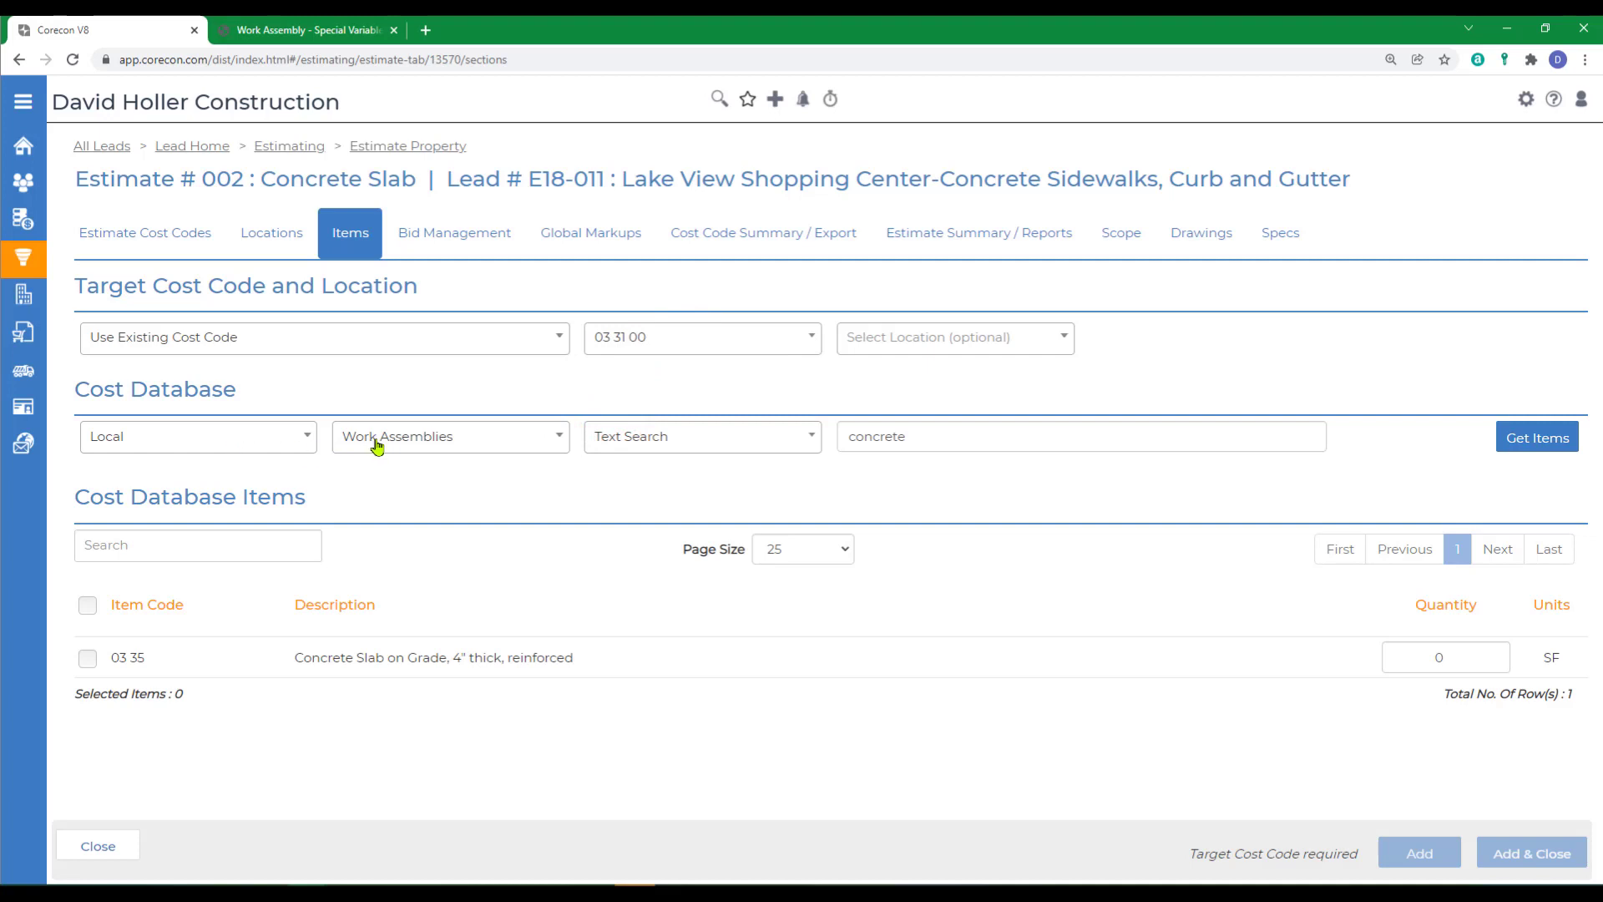
left_click(87, 659)
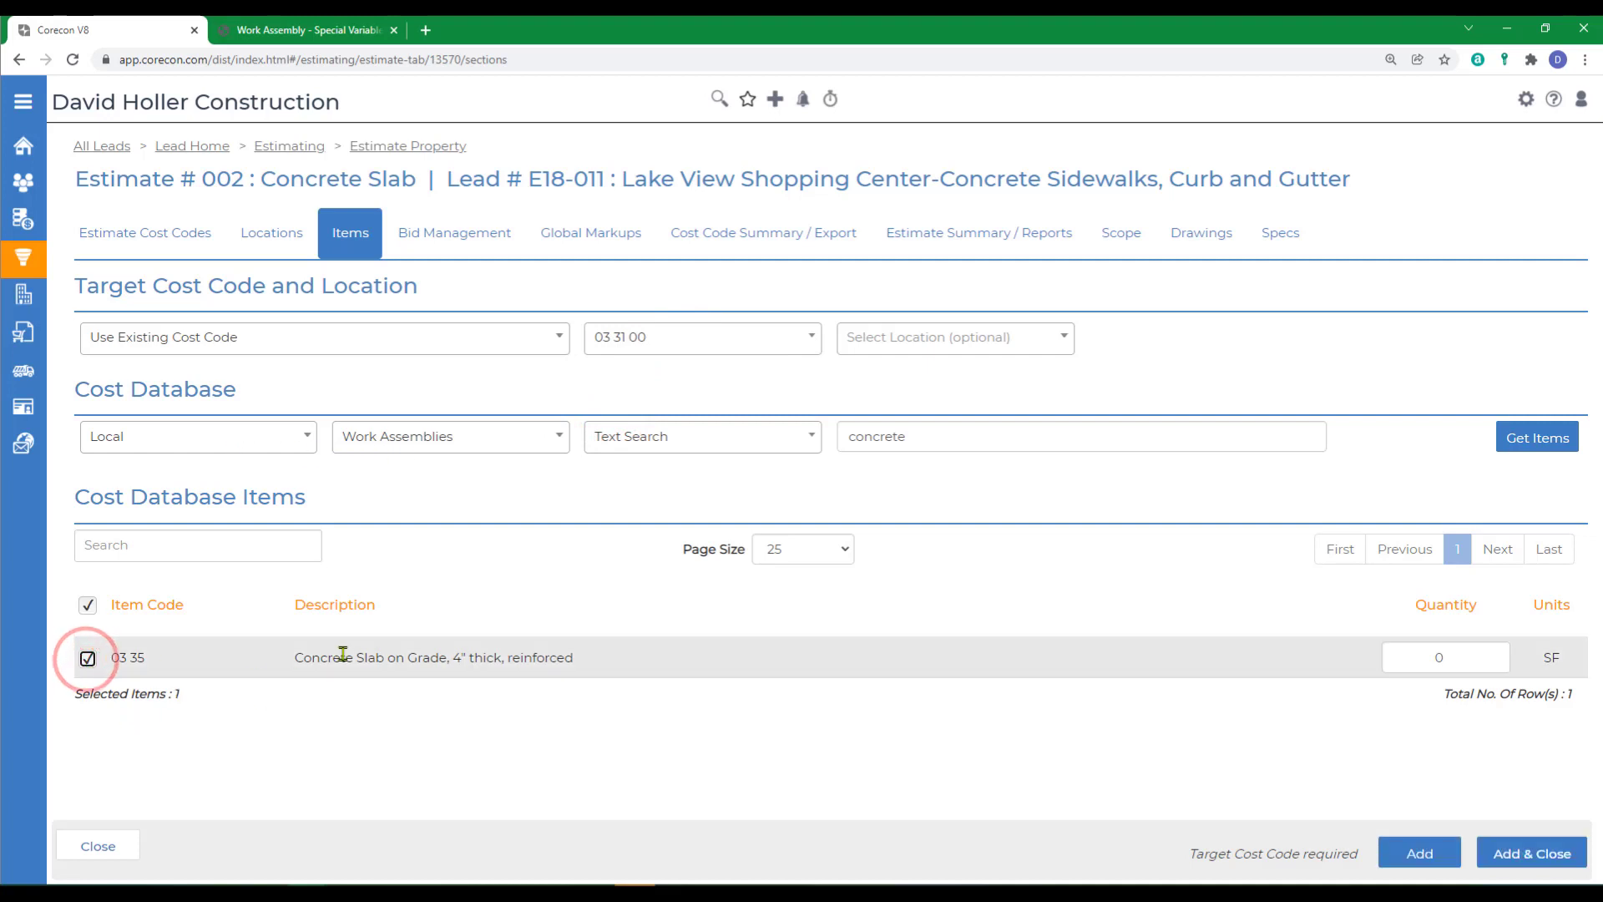
left_click(1513, 860)
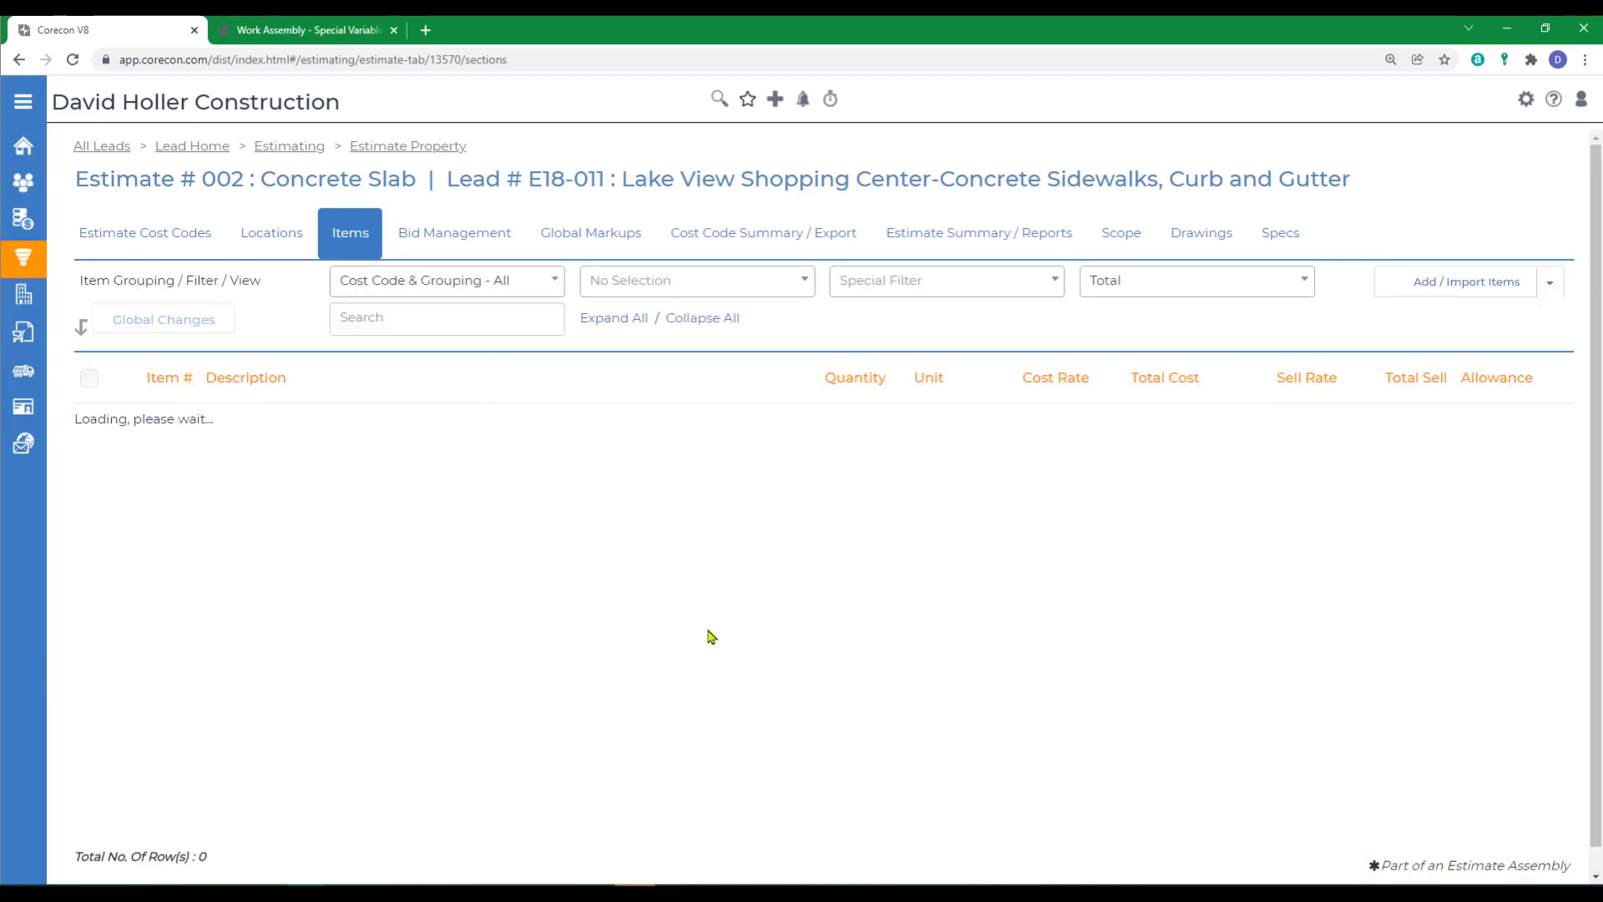
- Review the estimate's imported items, then open the assembly details from the concrete forms item and examine its components and variables
scroll(448, 618, "down", 5)
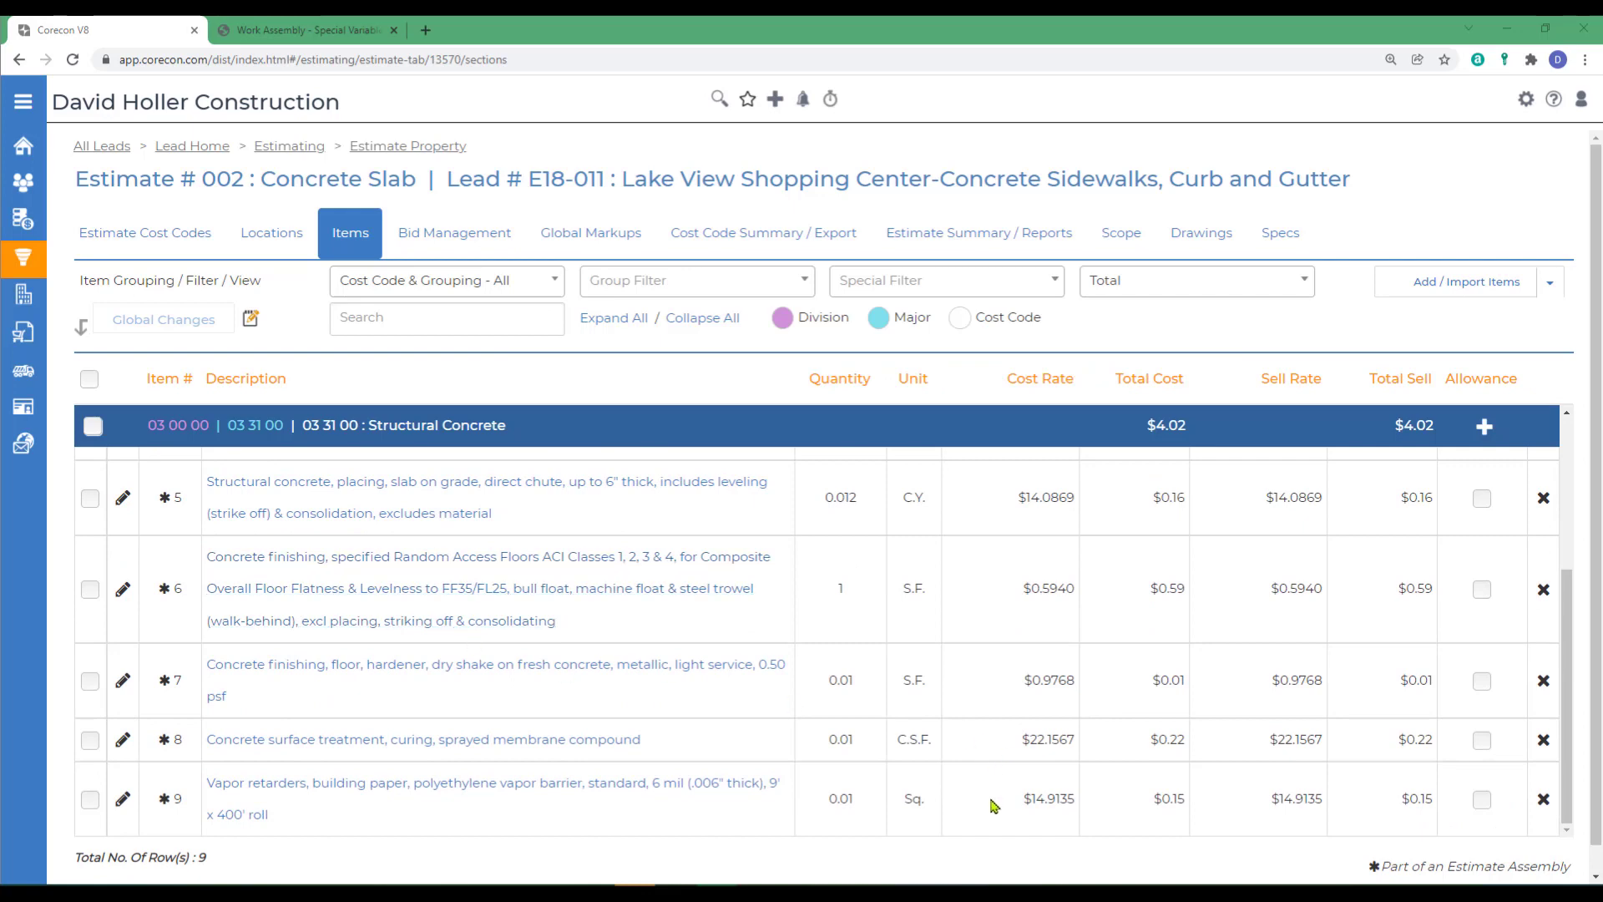
scroll(986, 814, "up", 5)
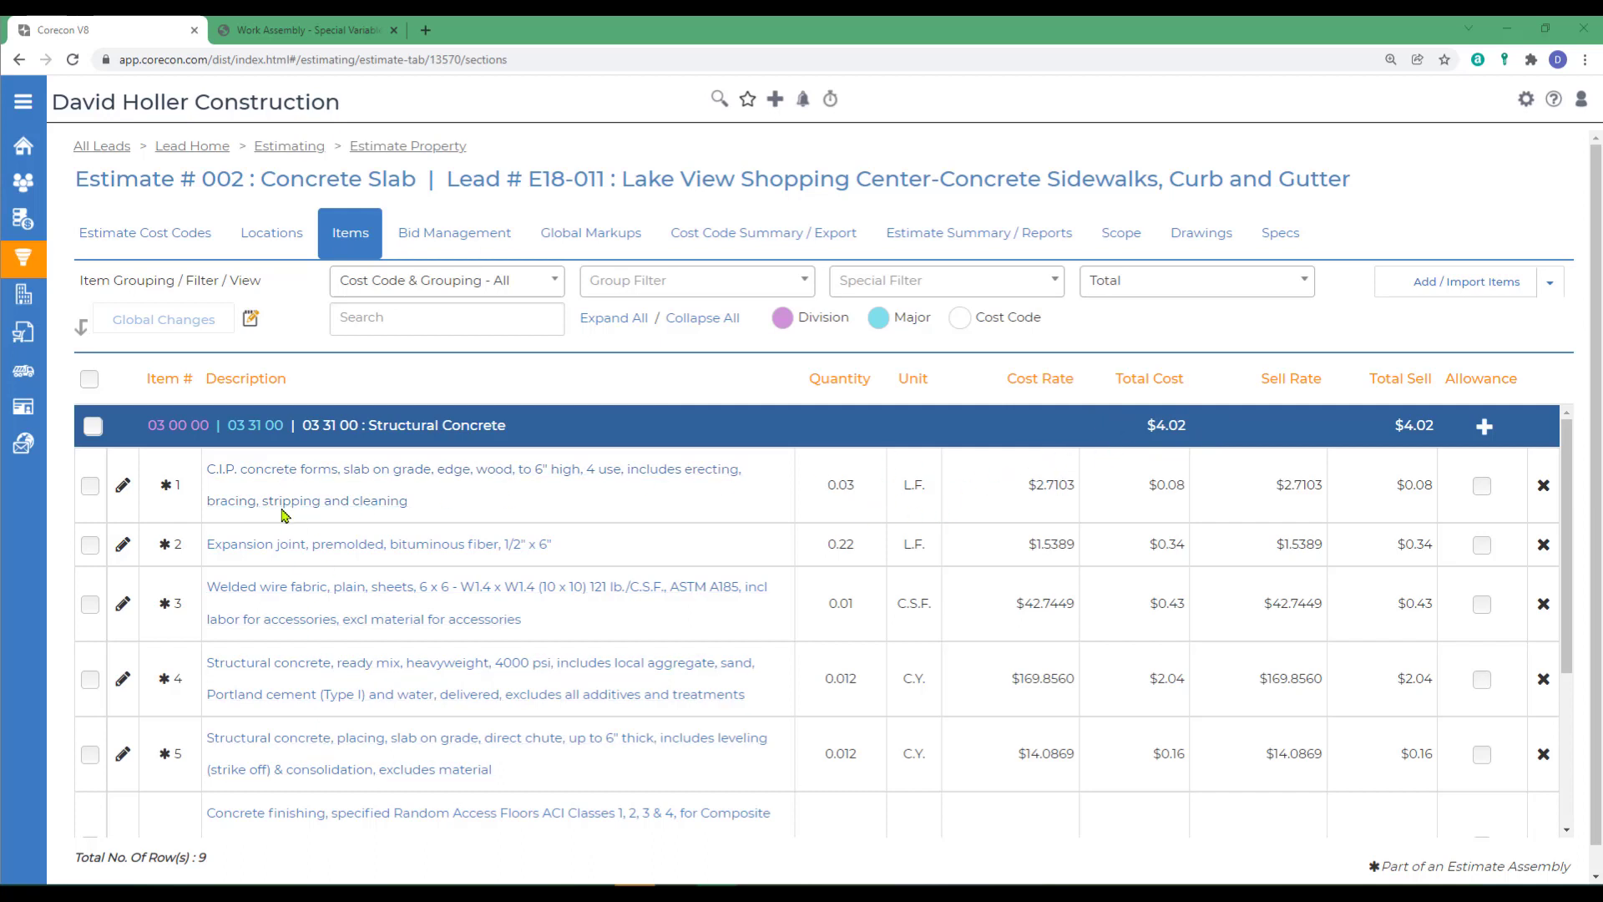
left_click(302, 470)
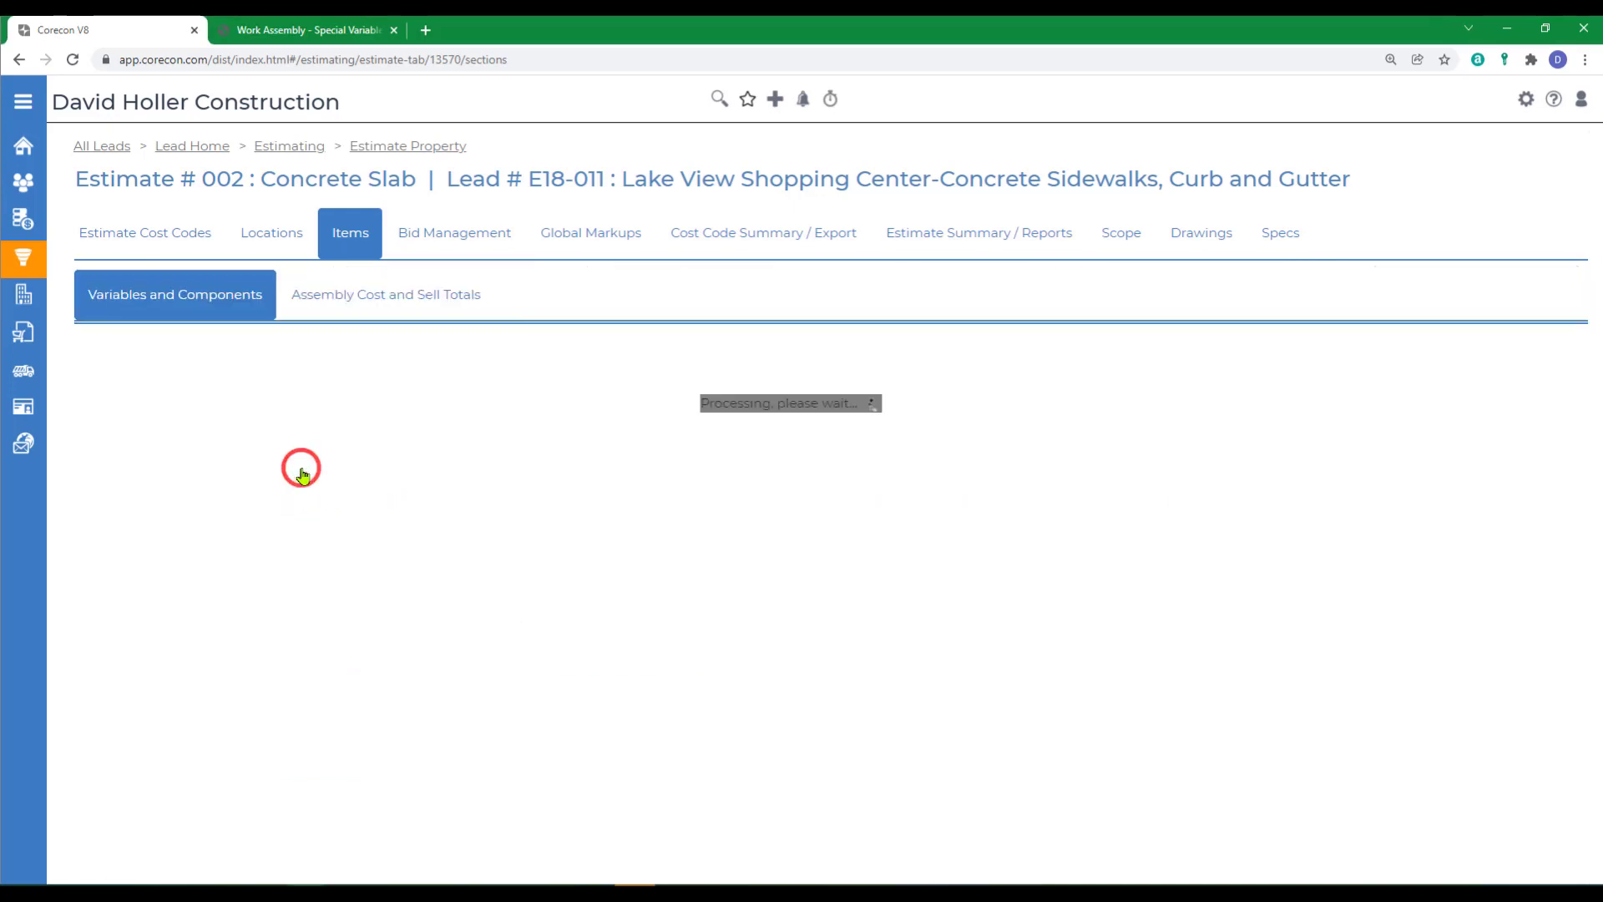
scroll(490, 672, "down", 6)
scroll(490, 696, "down", 5)
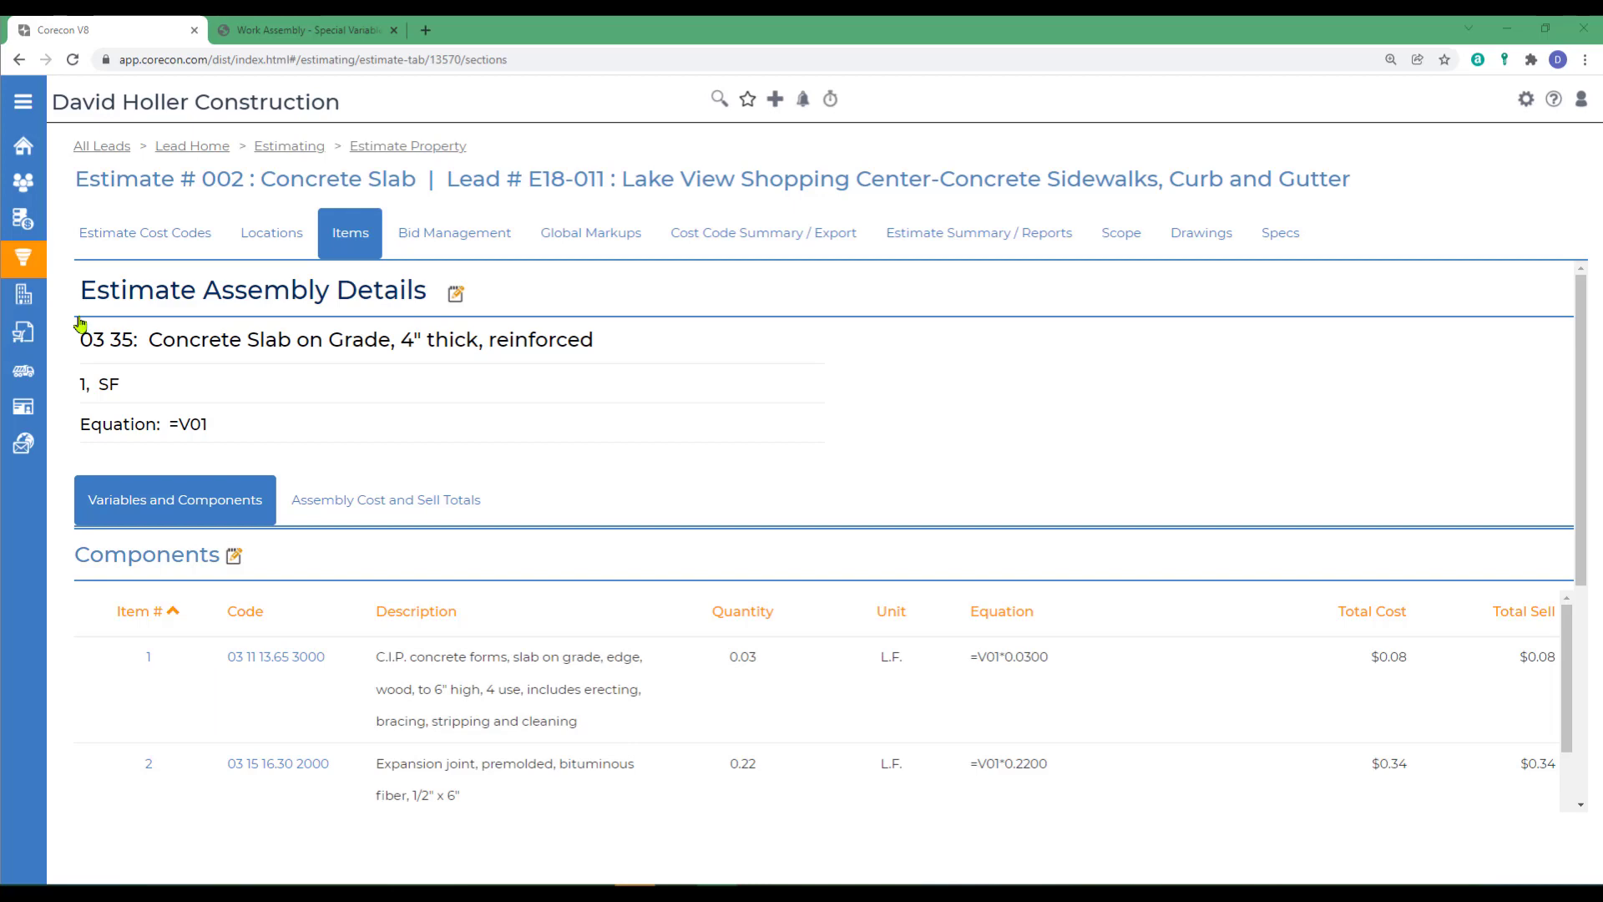
scroll(622, 515, "down", 10)
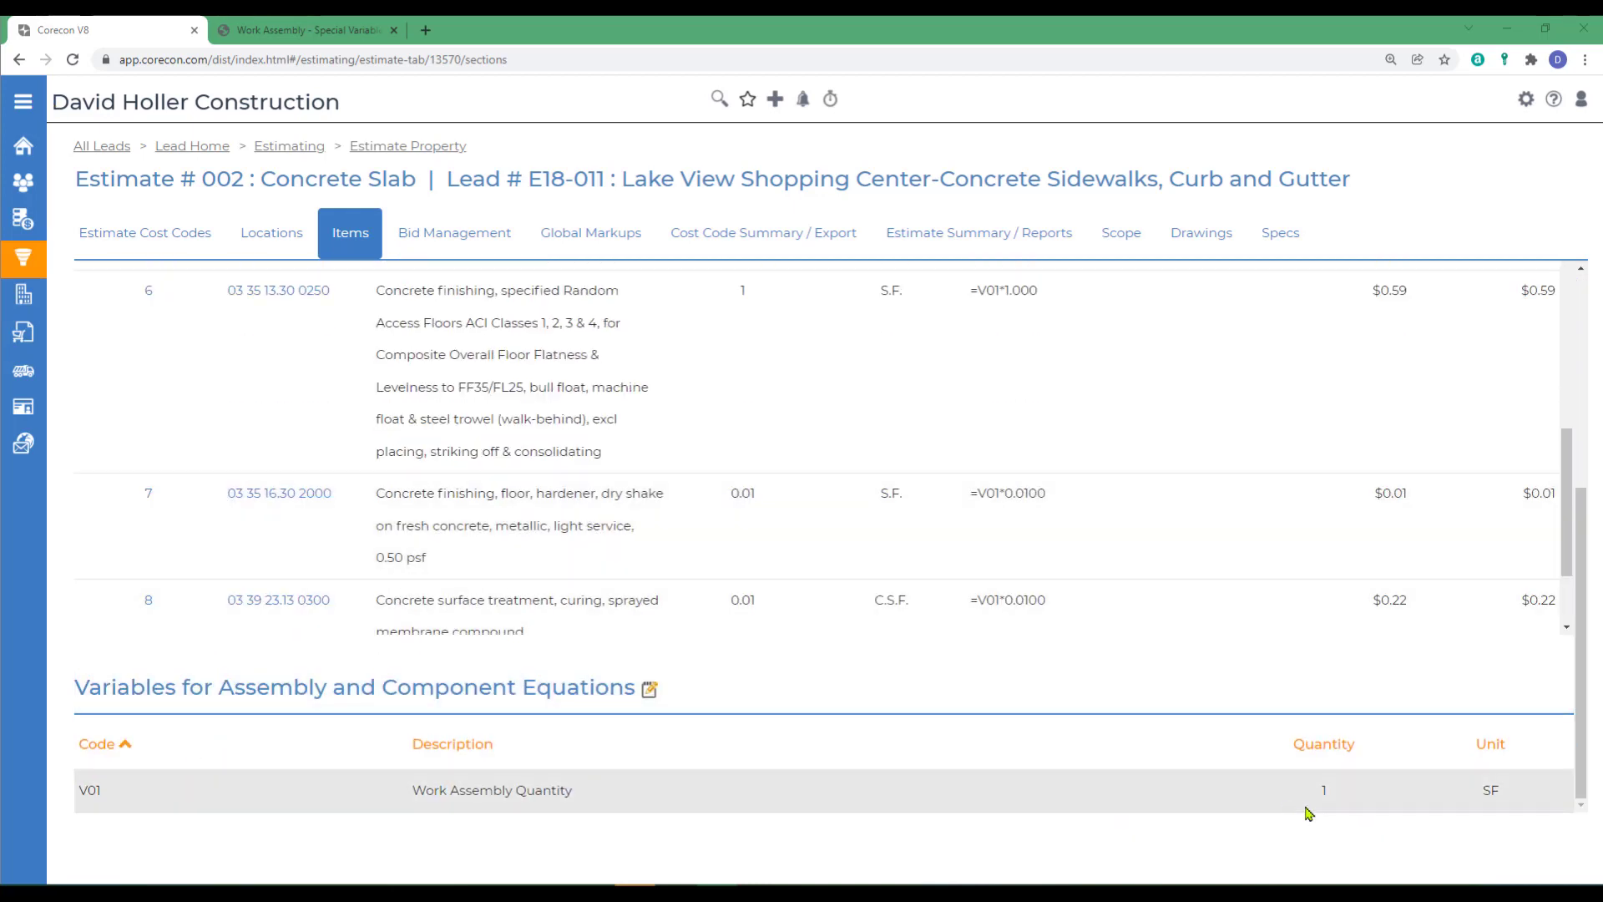
- Set the assembly's Work Assembly Quantity variable V01 to 2000.00 and review the quantities and costs in the estimate's item list
left_click(650, 689)
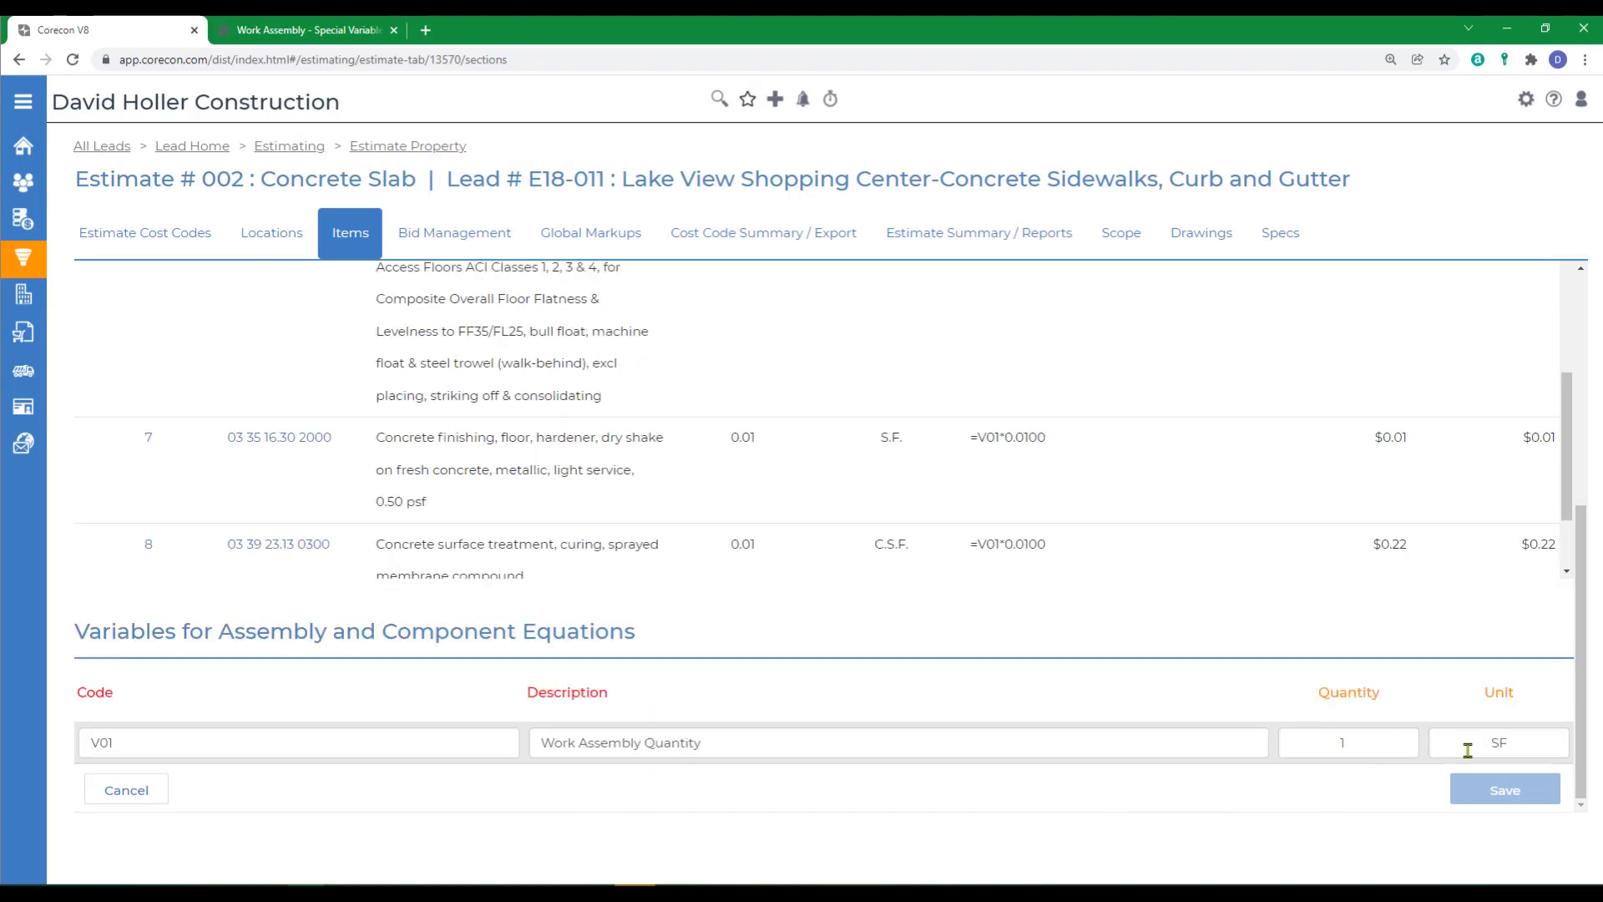
left_click(1307, 742)
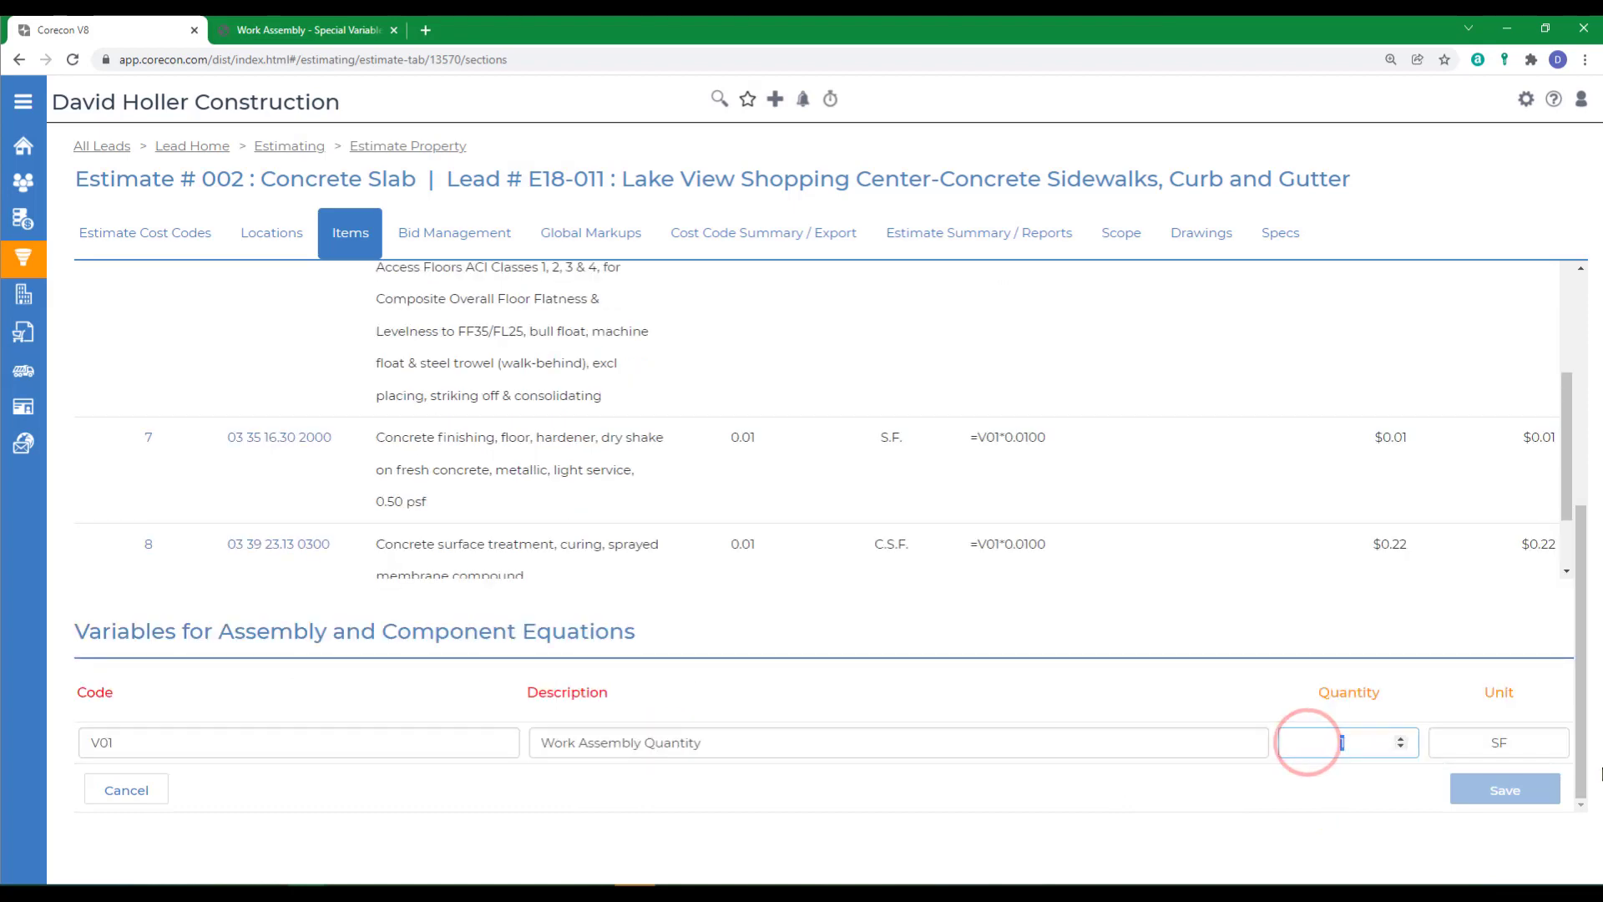
type("2000.00")
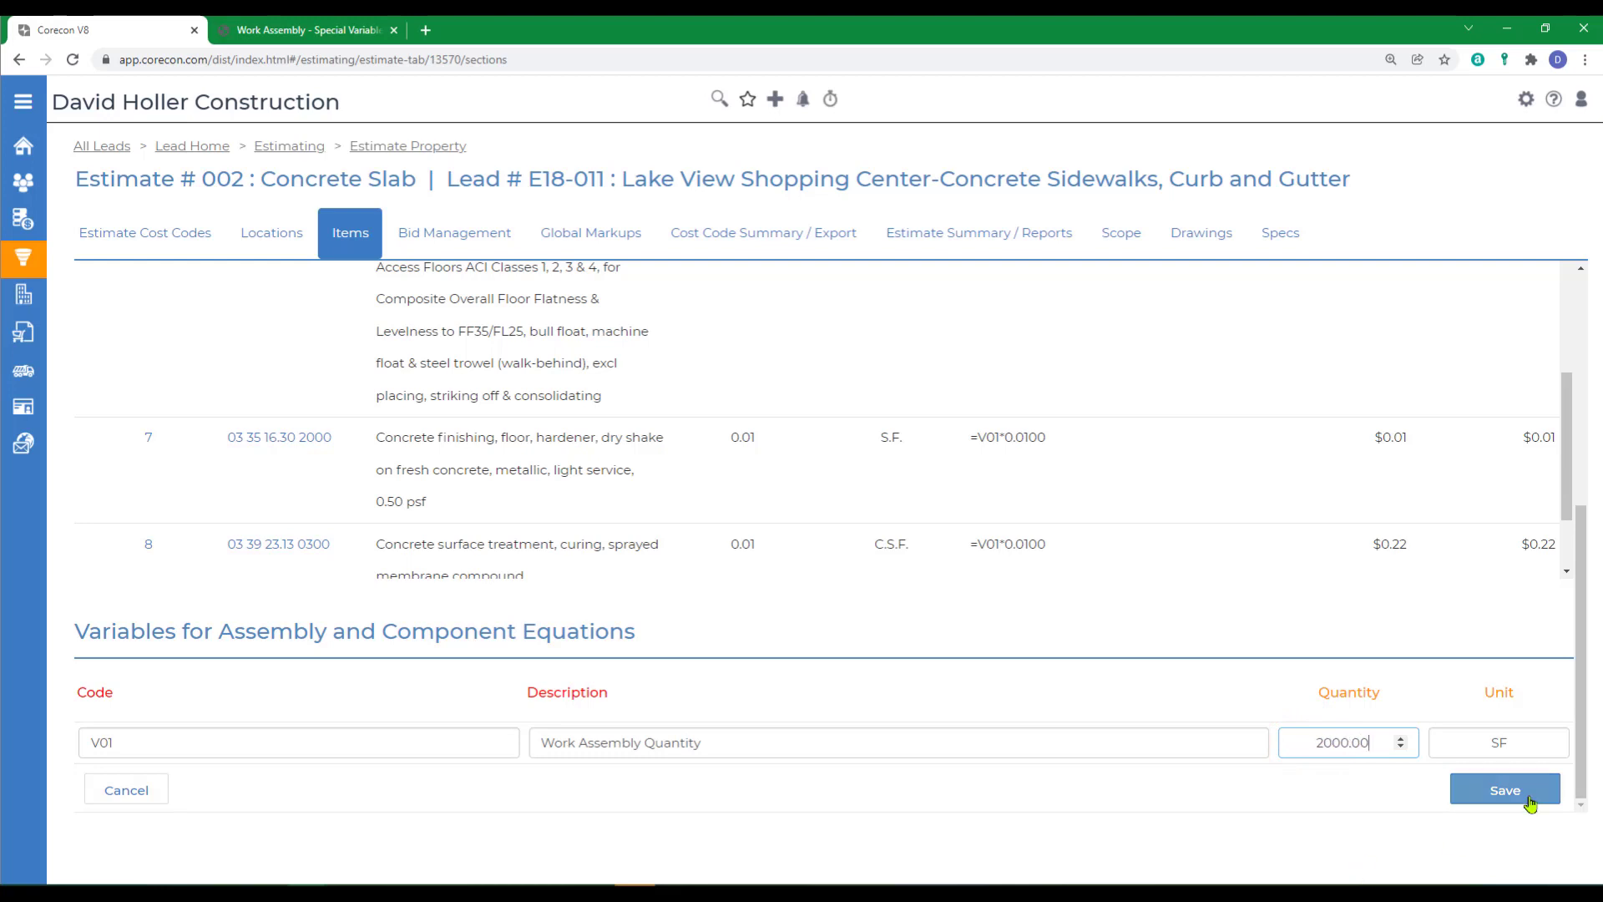
left_click(1496, 787)
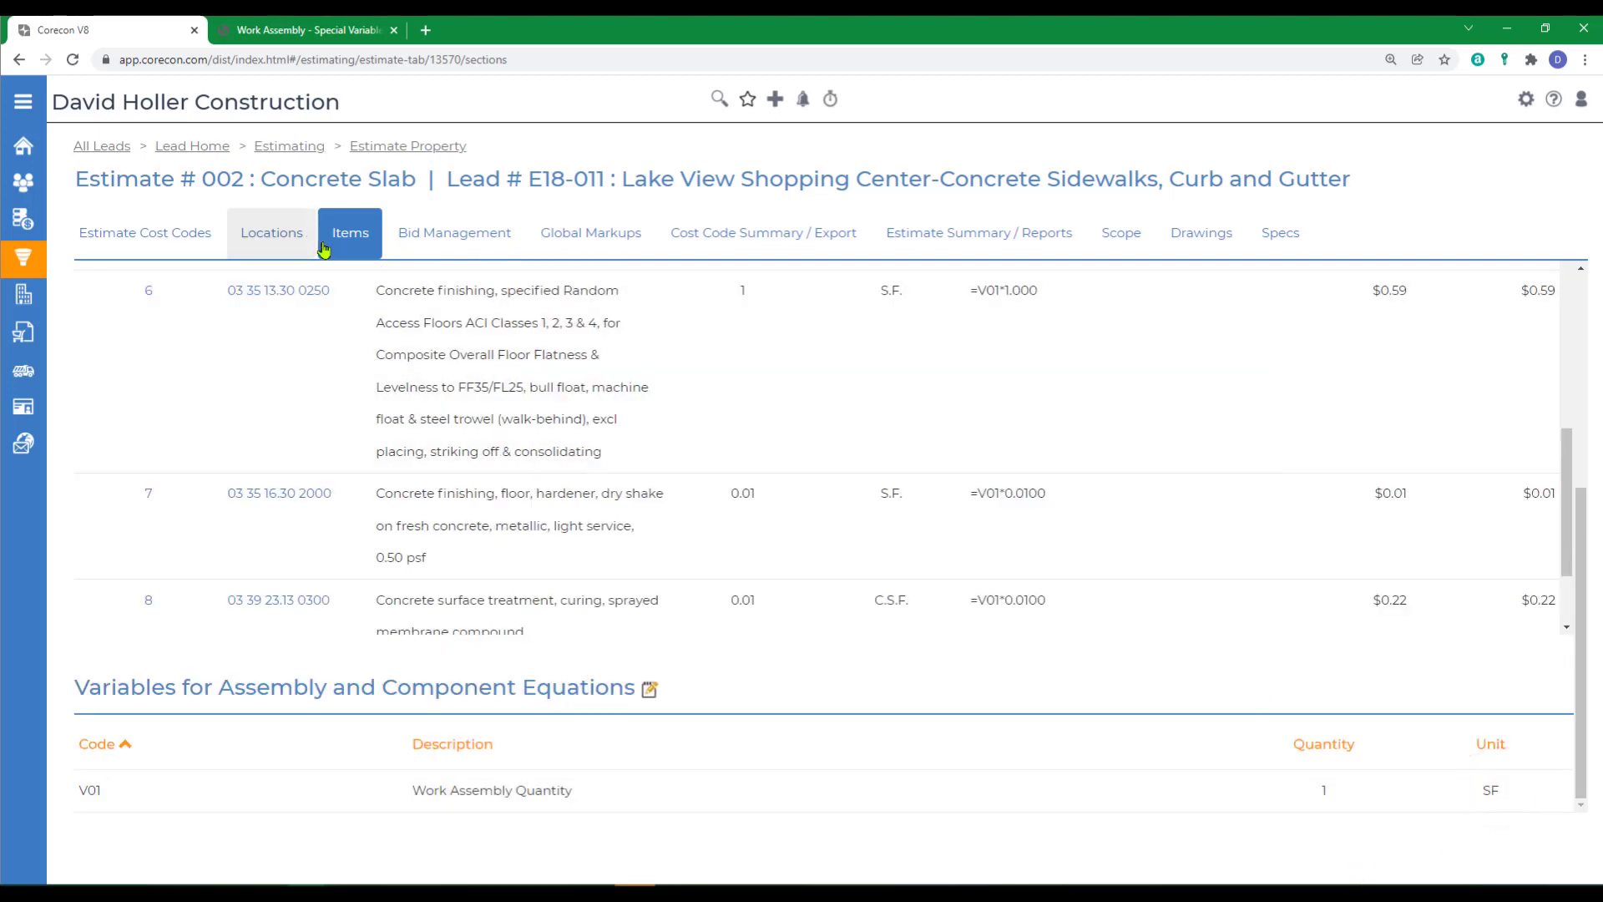
left_click(348, 242)
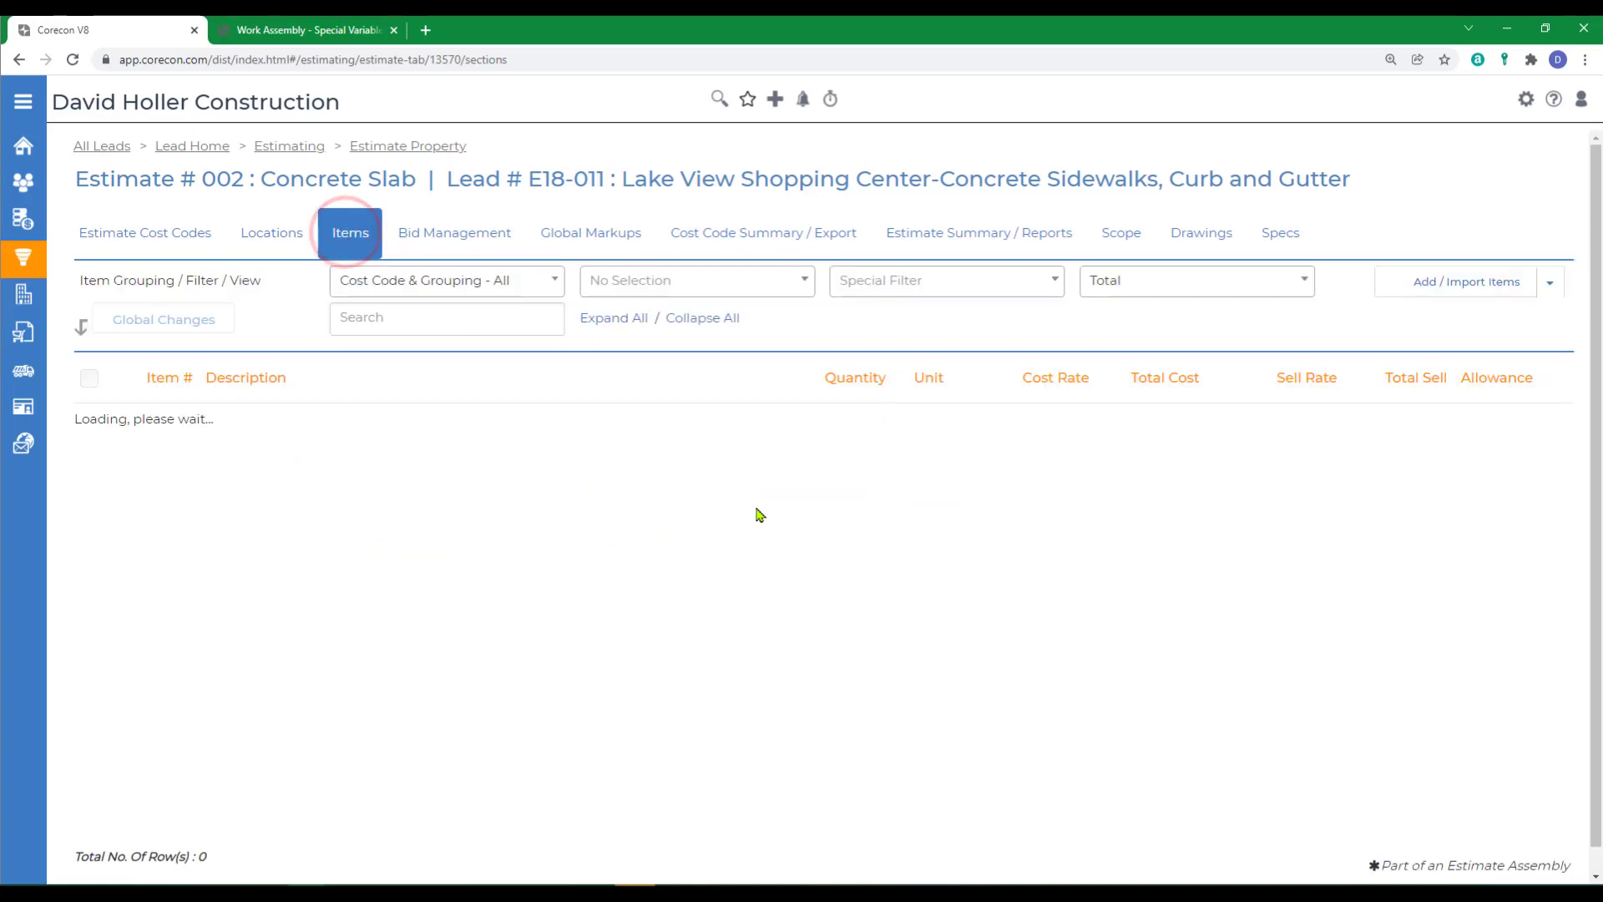
scroll(814, 676, "down", 3)
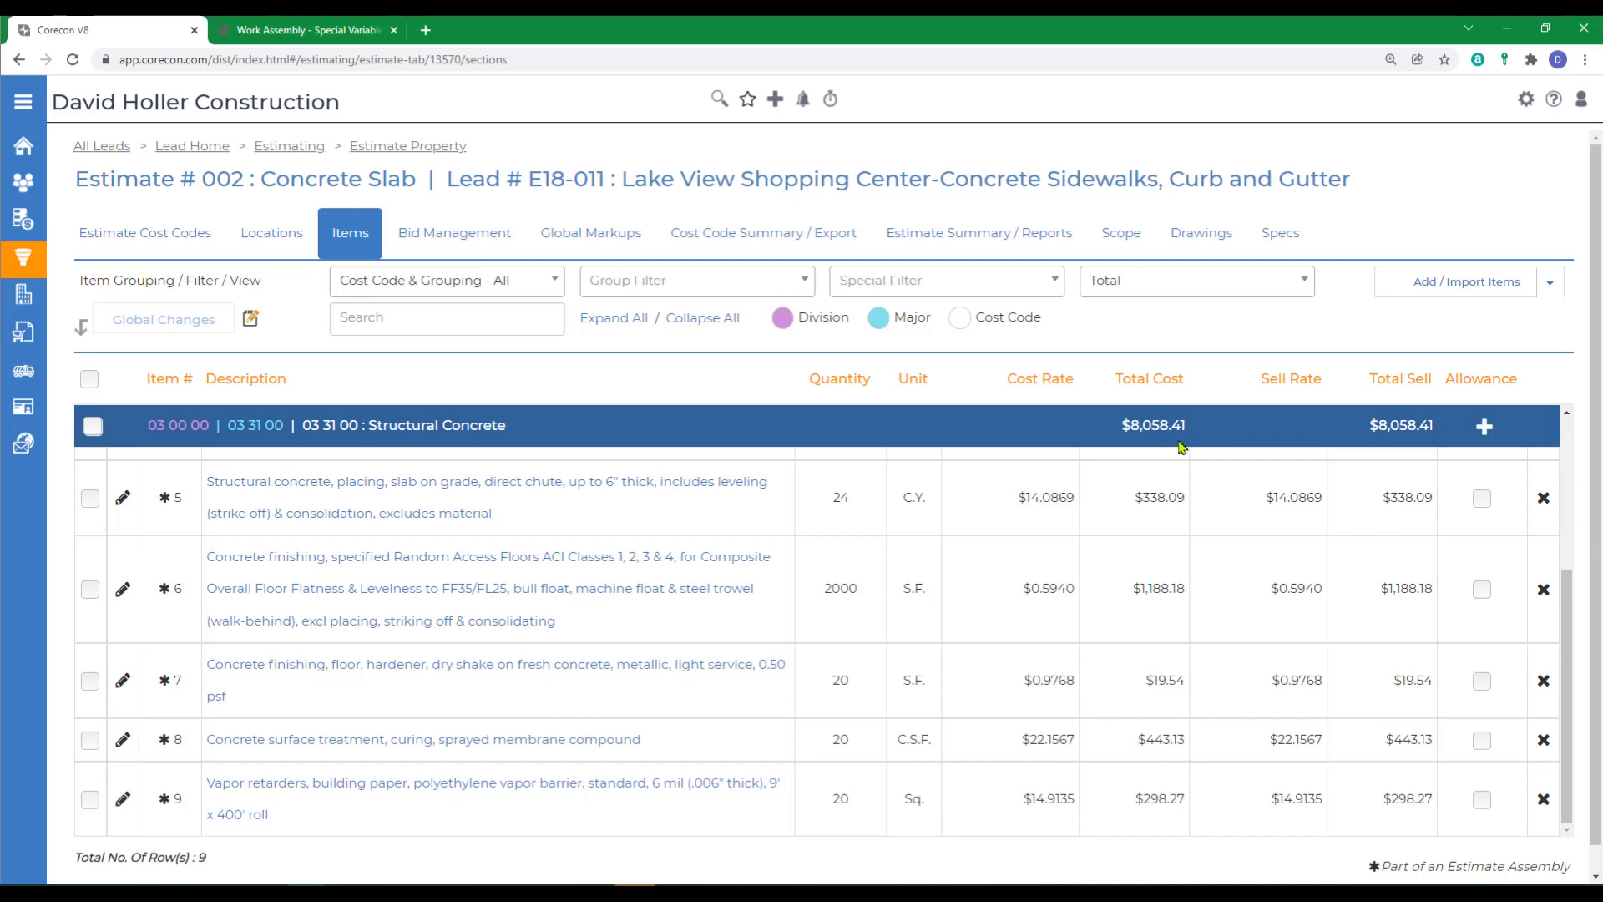
scroll(844, 622, "up", 1)
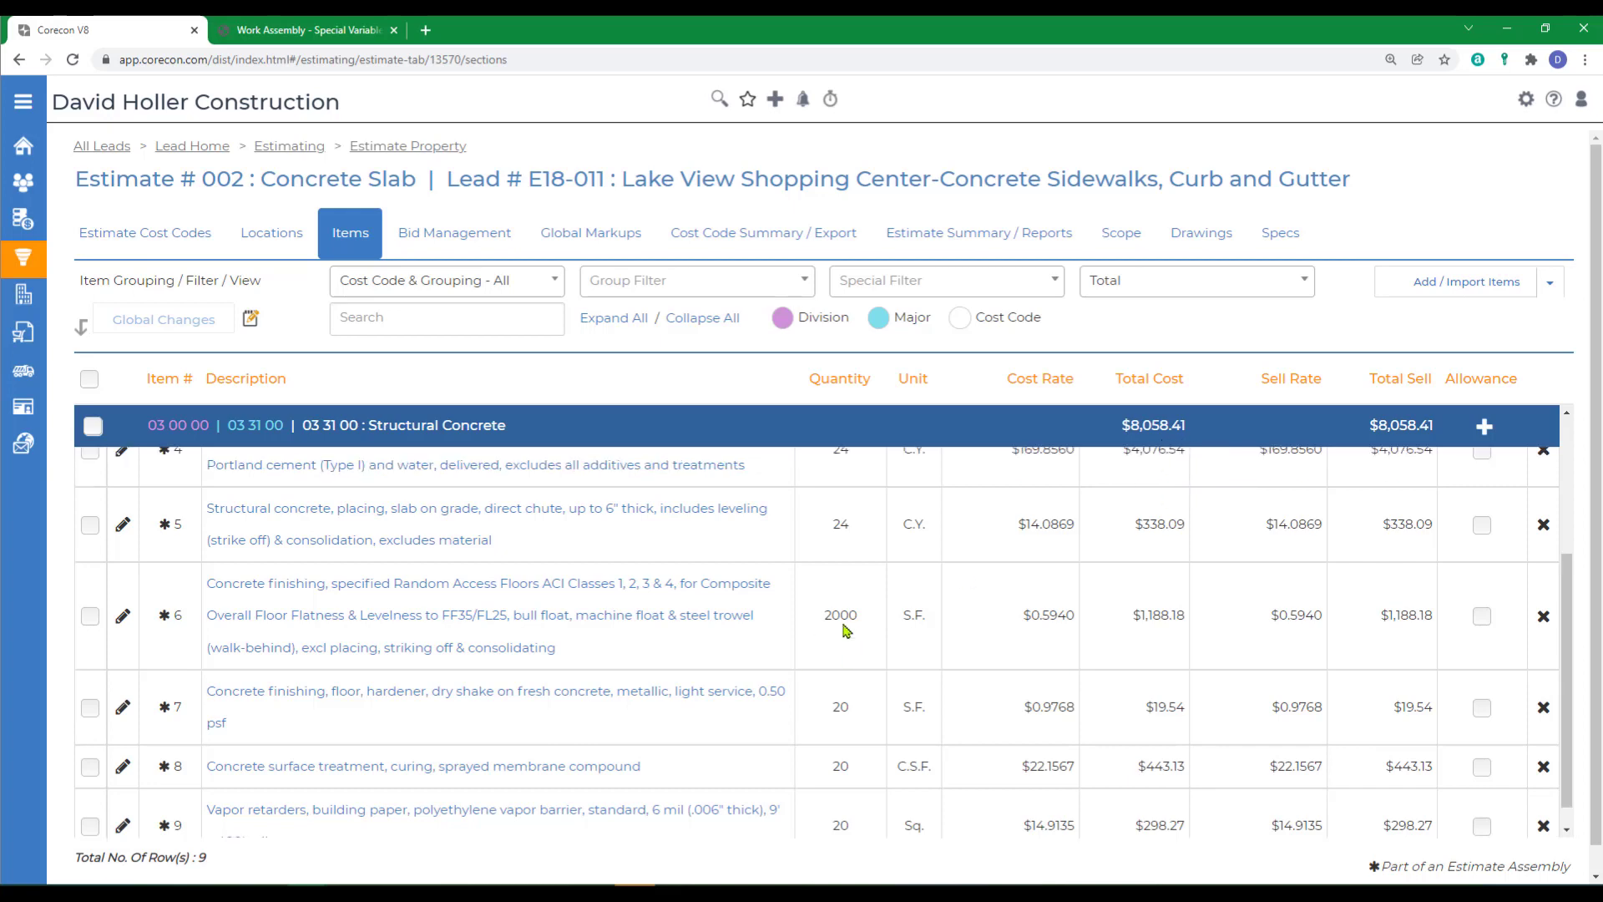
scroll(843, 628, "up", 3)
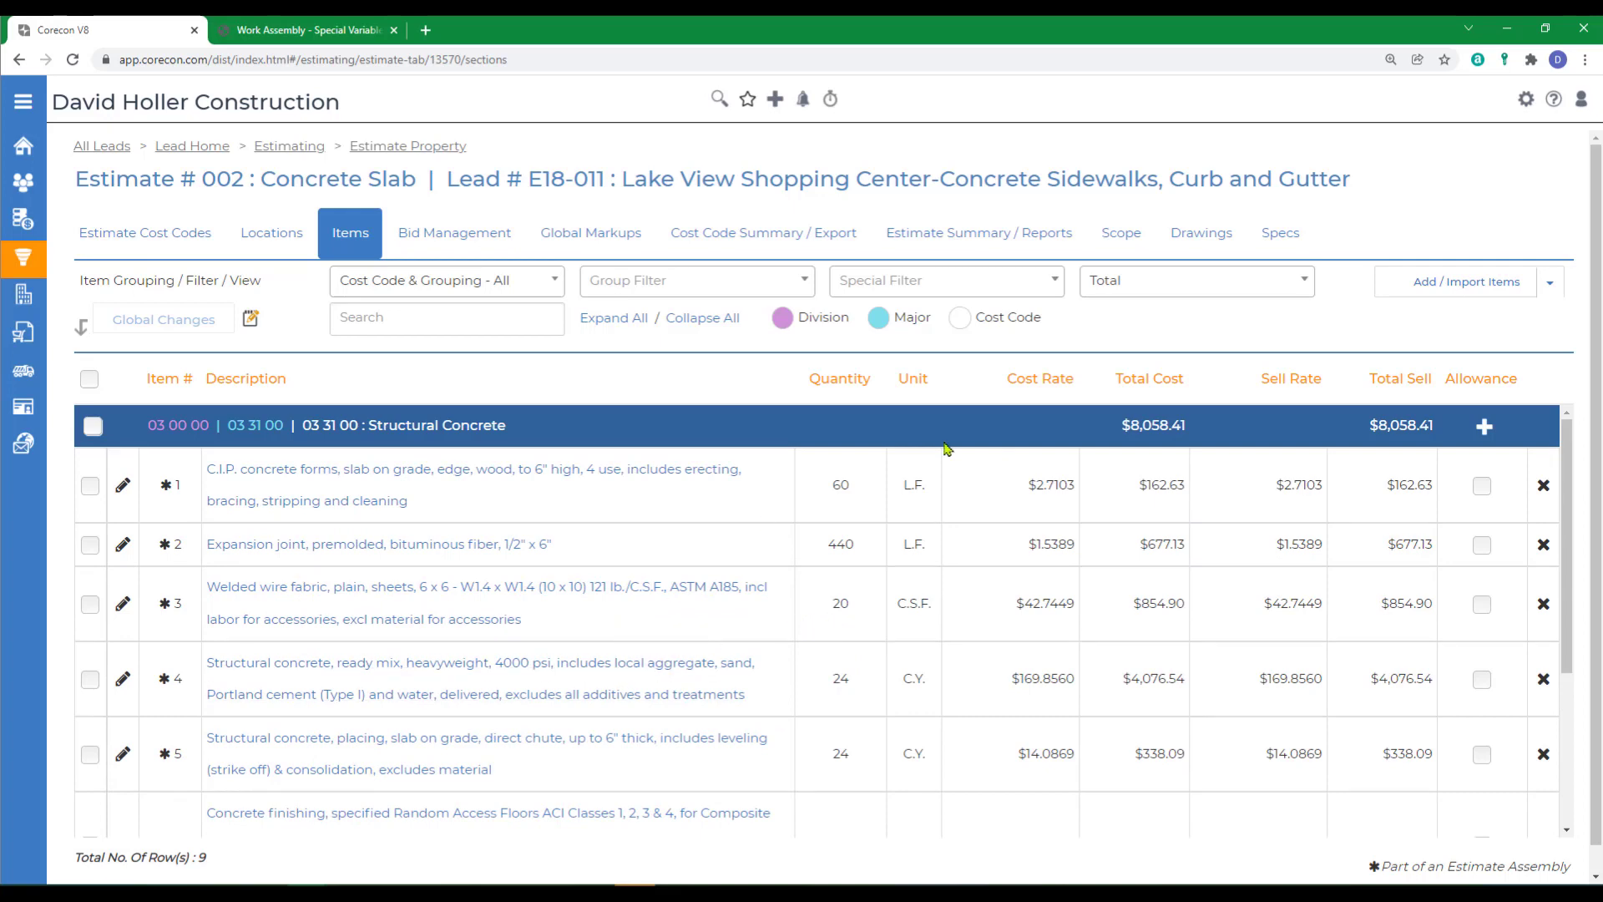
- Open the Corecon knowledge base at the Work Assembly overview in the Cost Database section
left_click(1554, 101)
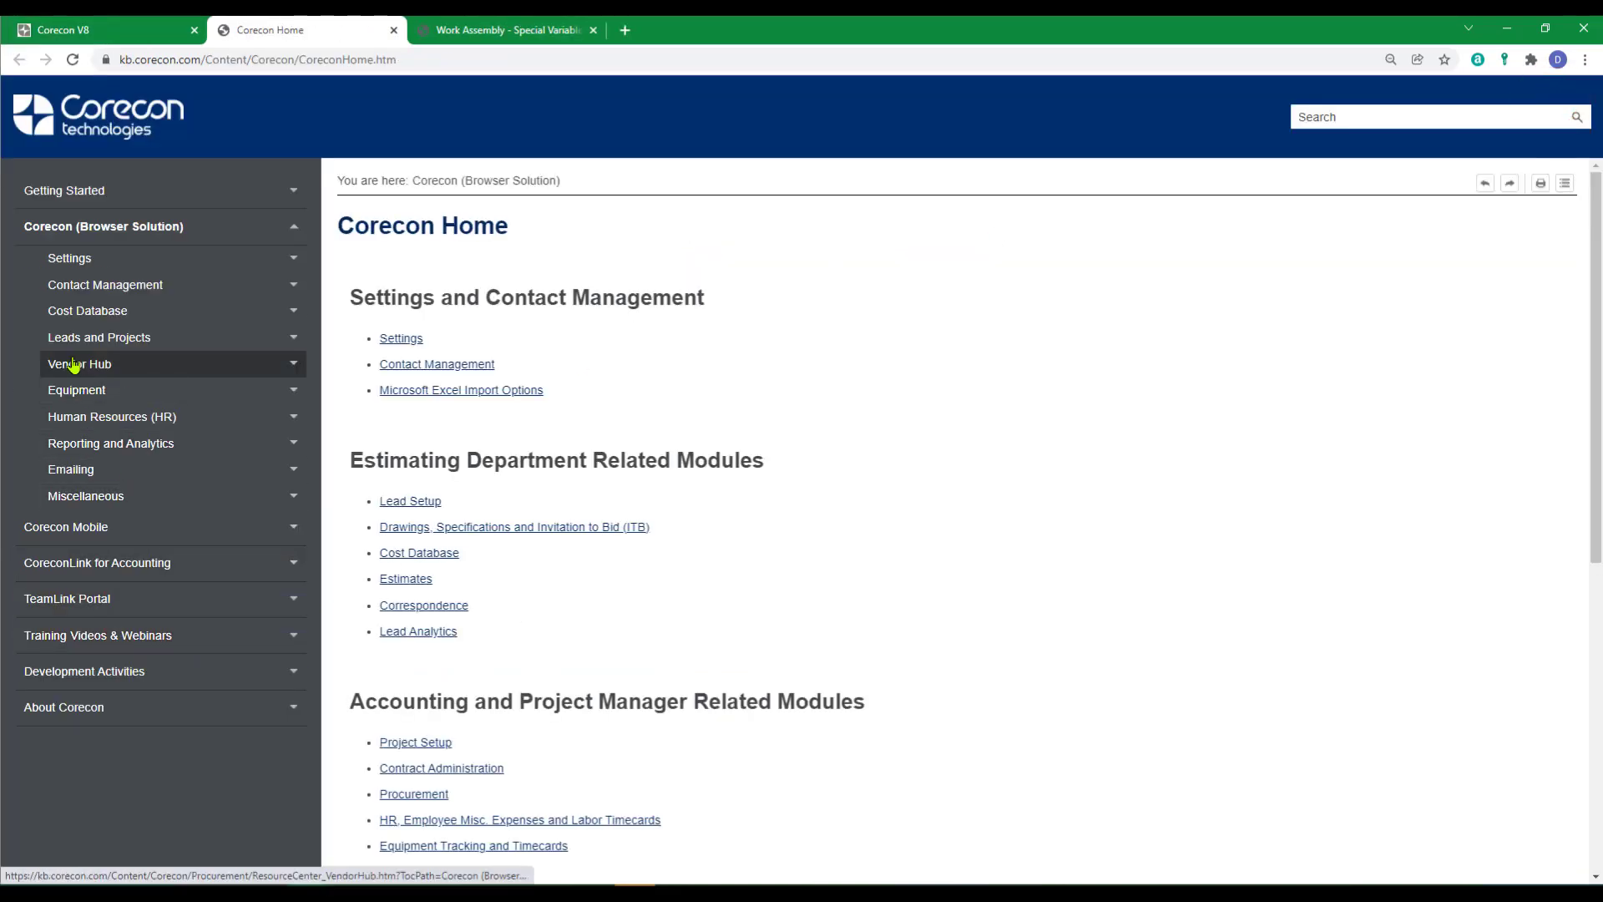
left_click(75, 312)
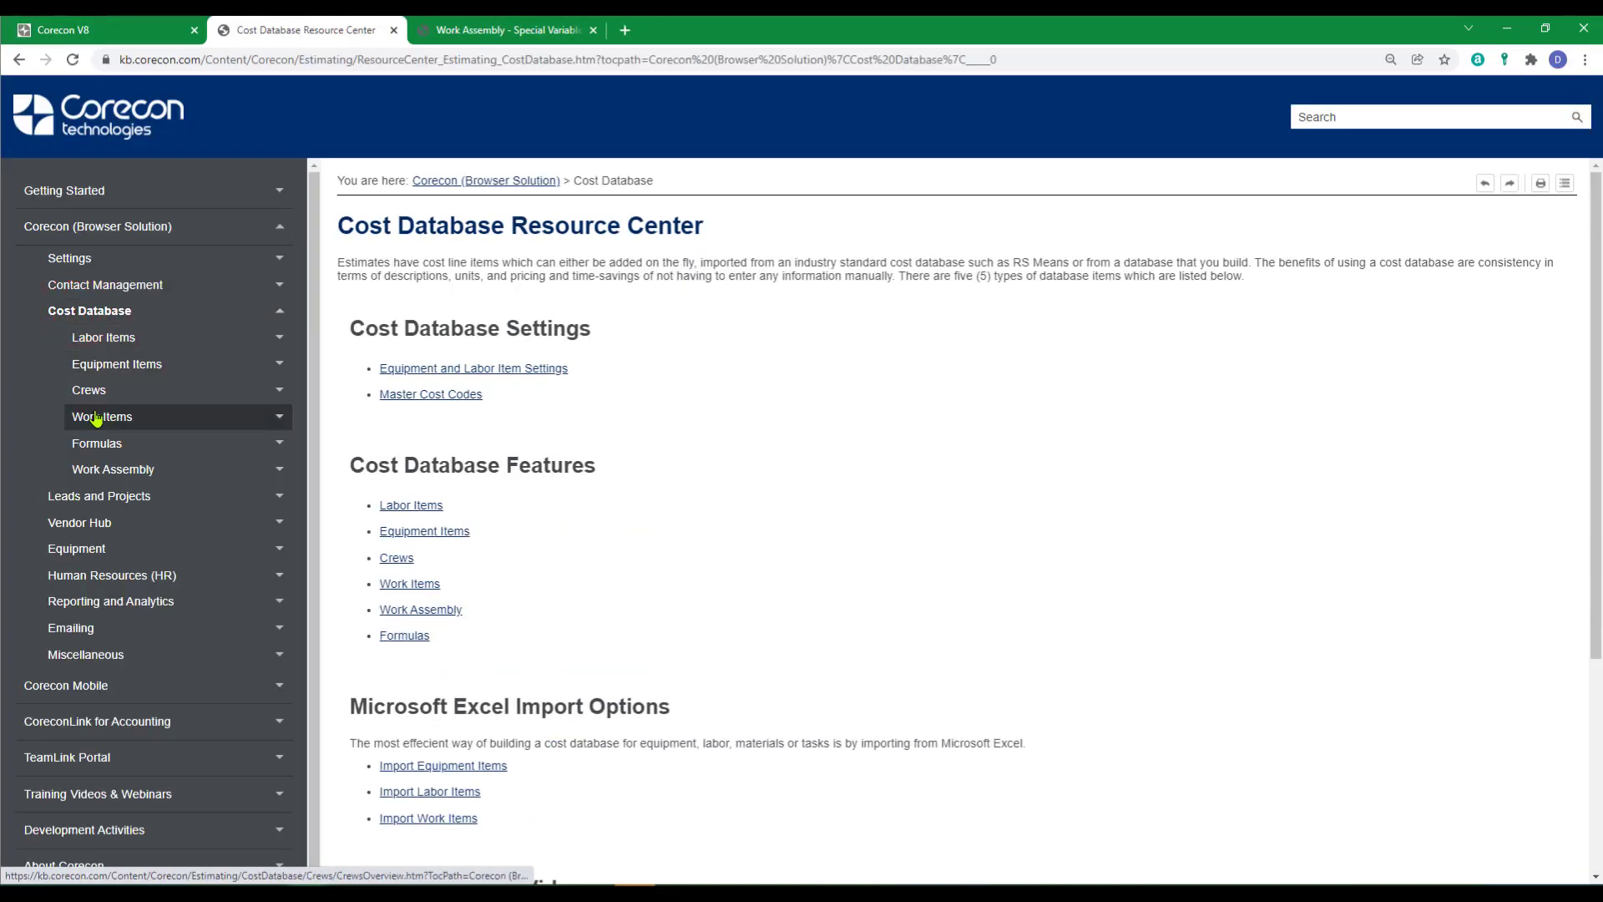
left_click(104, 469)
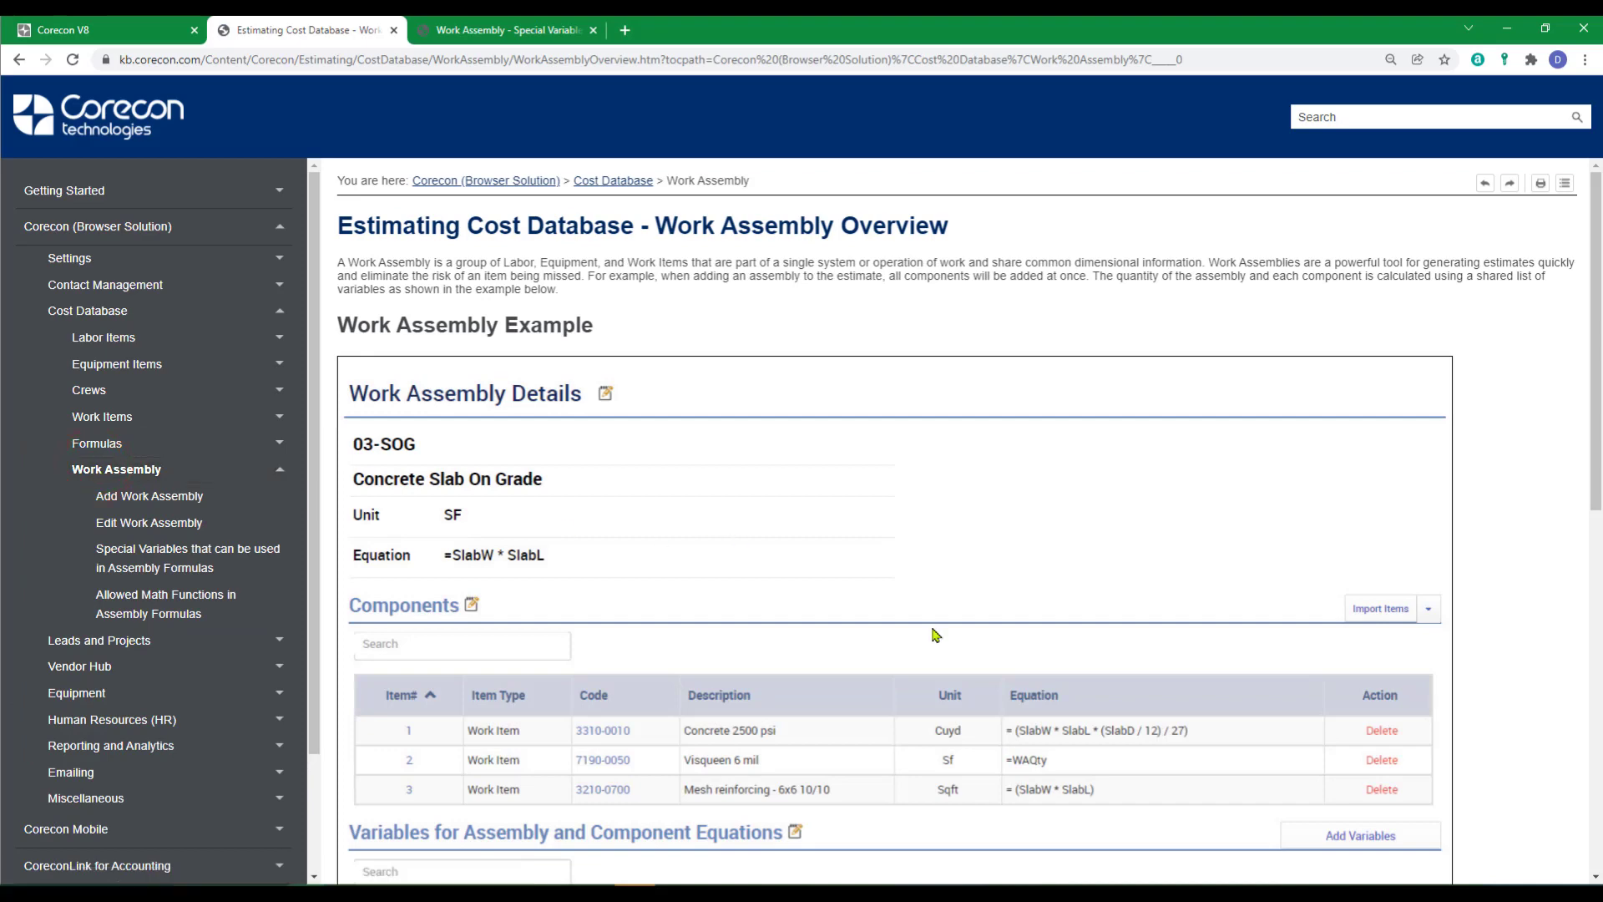